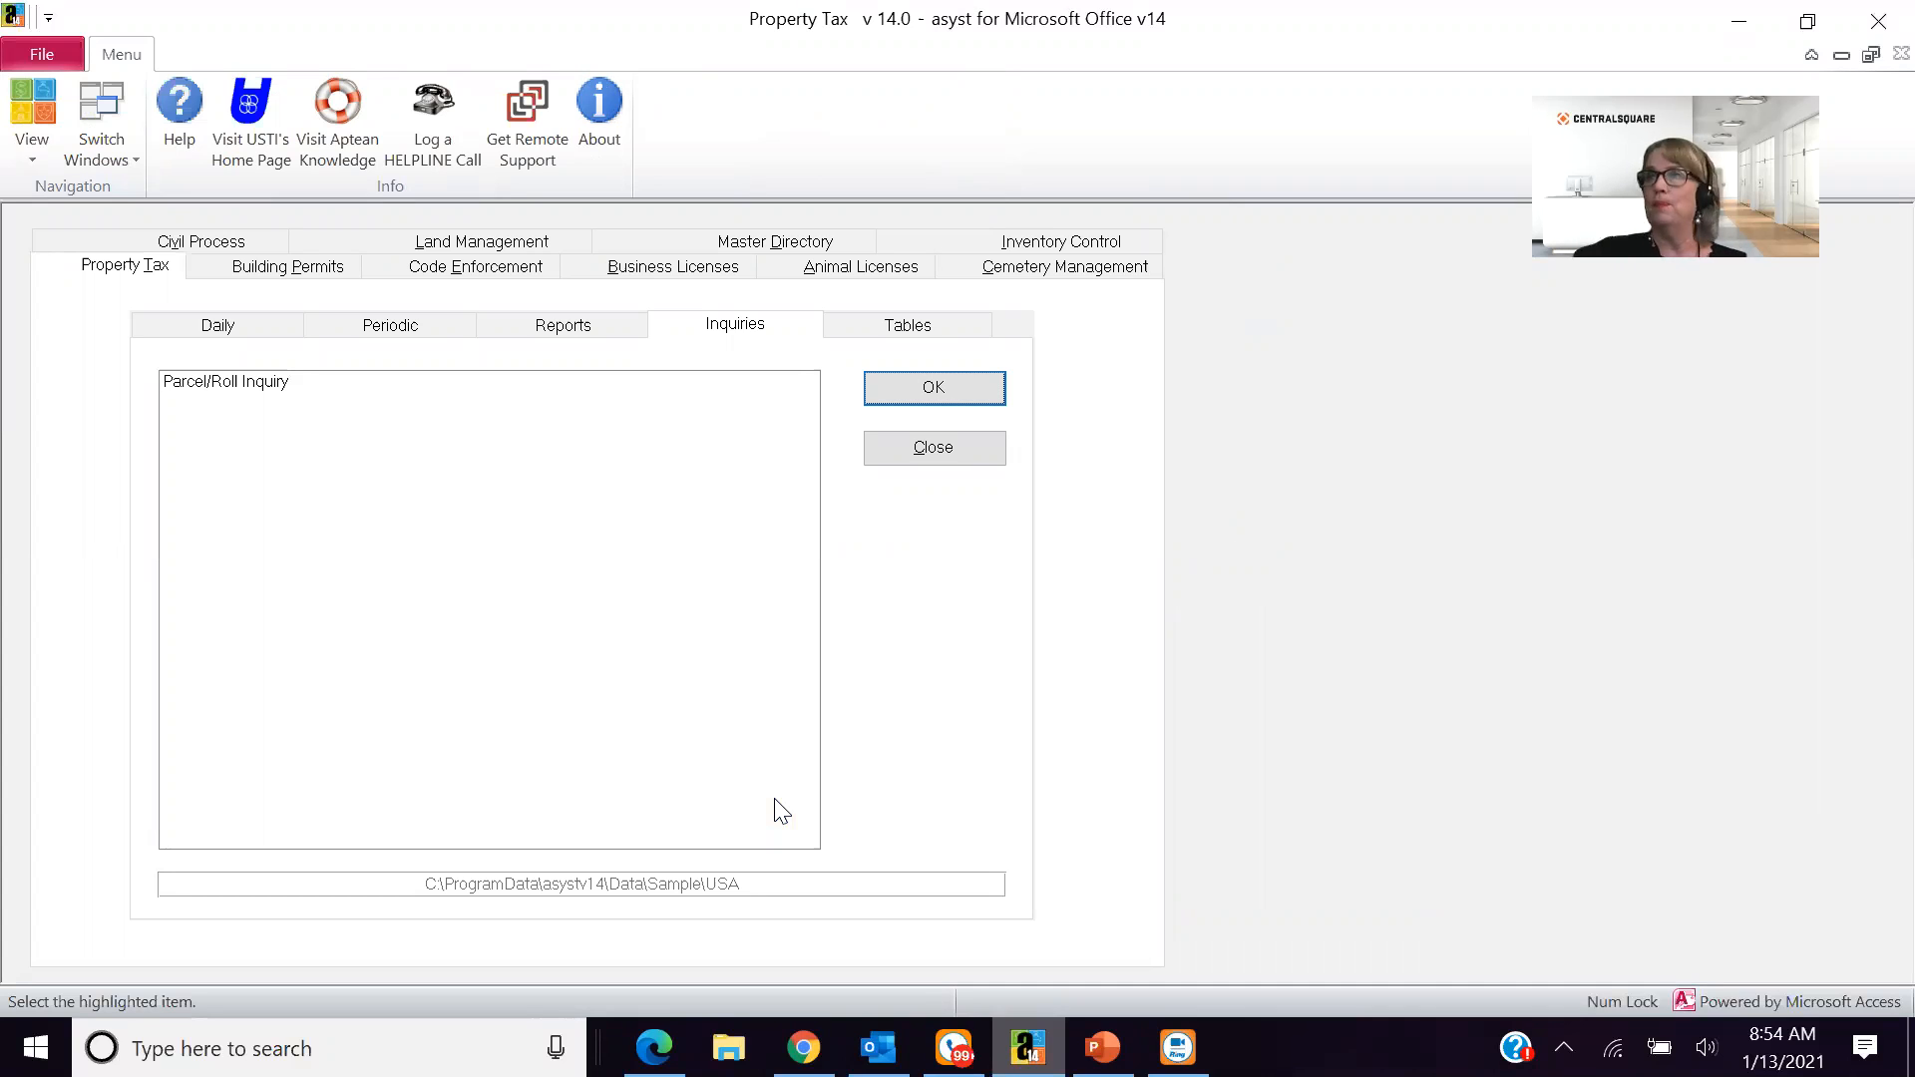
- Open the Master Directory Inquiry from the Master Directory module
click(235, 274)
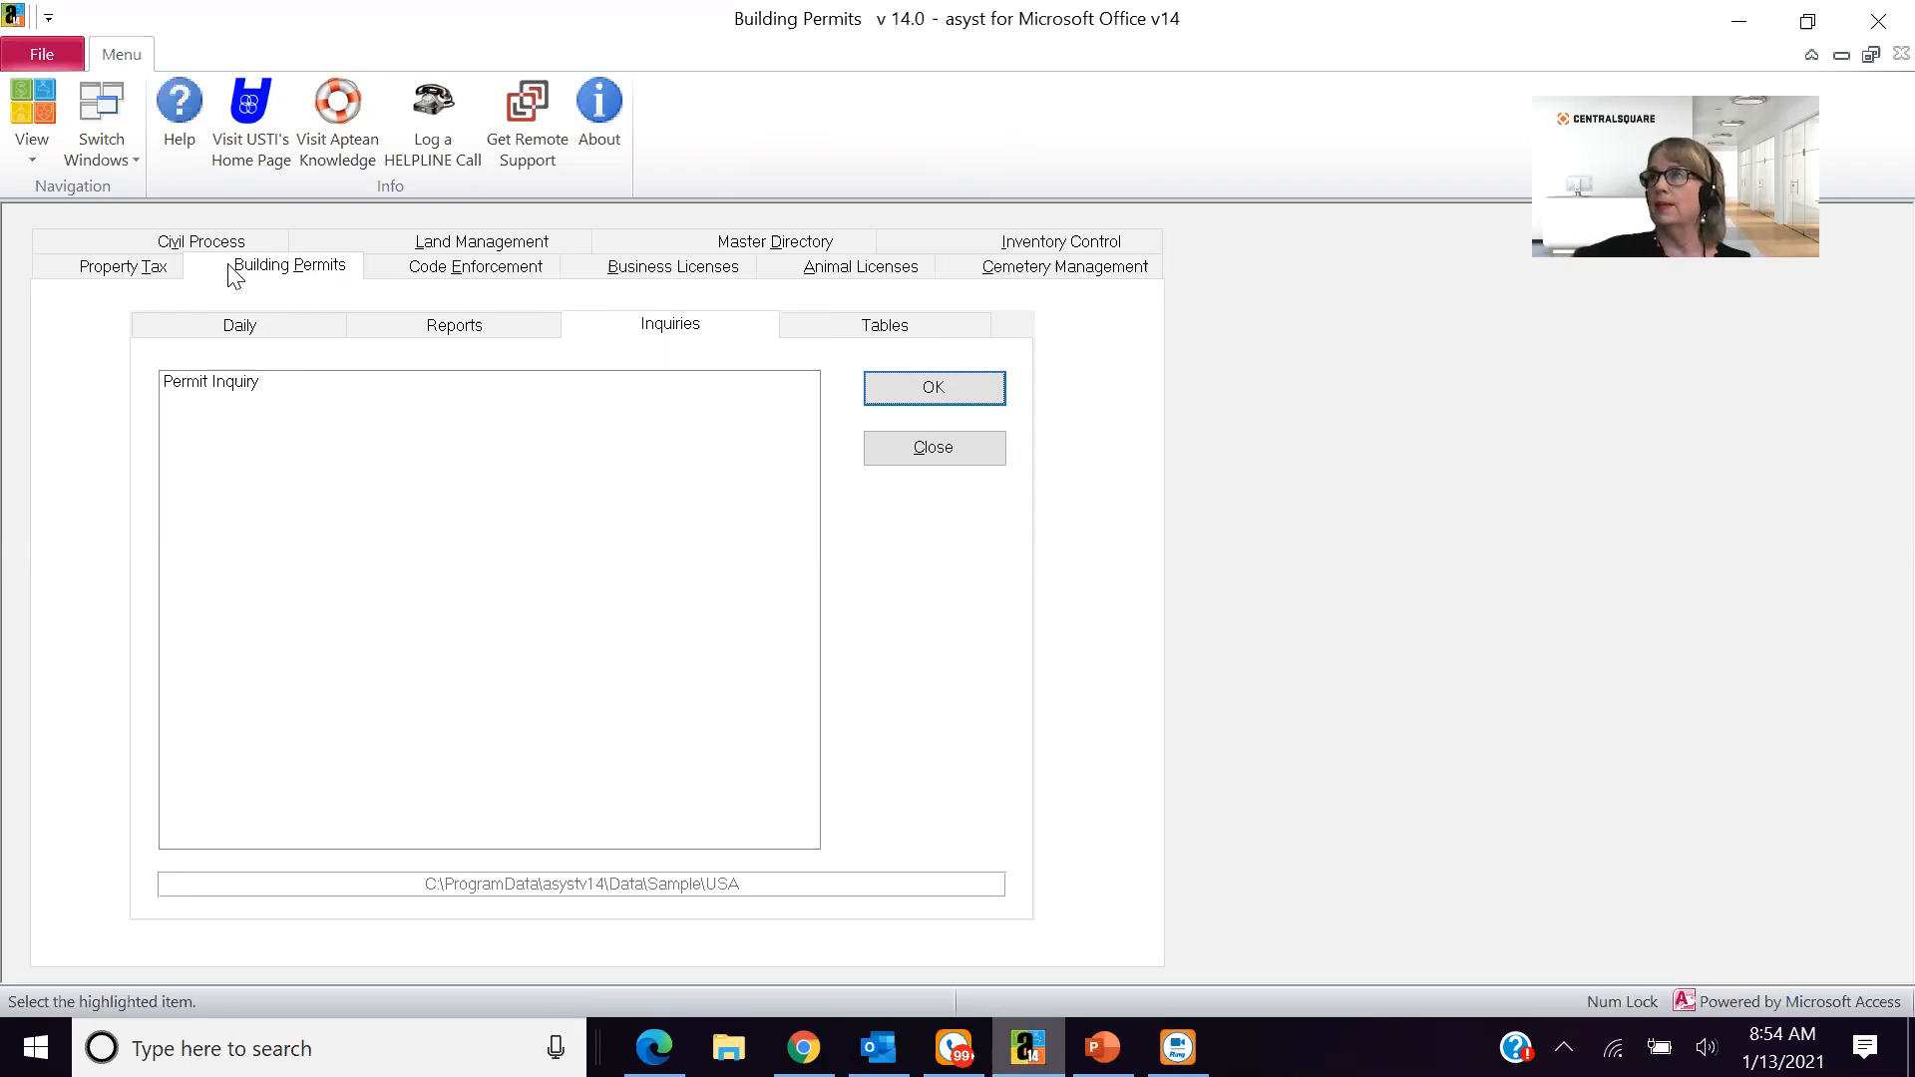
click(745, 241)
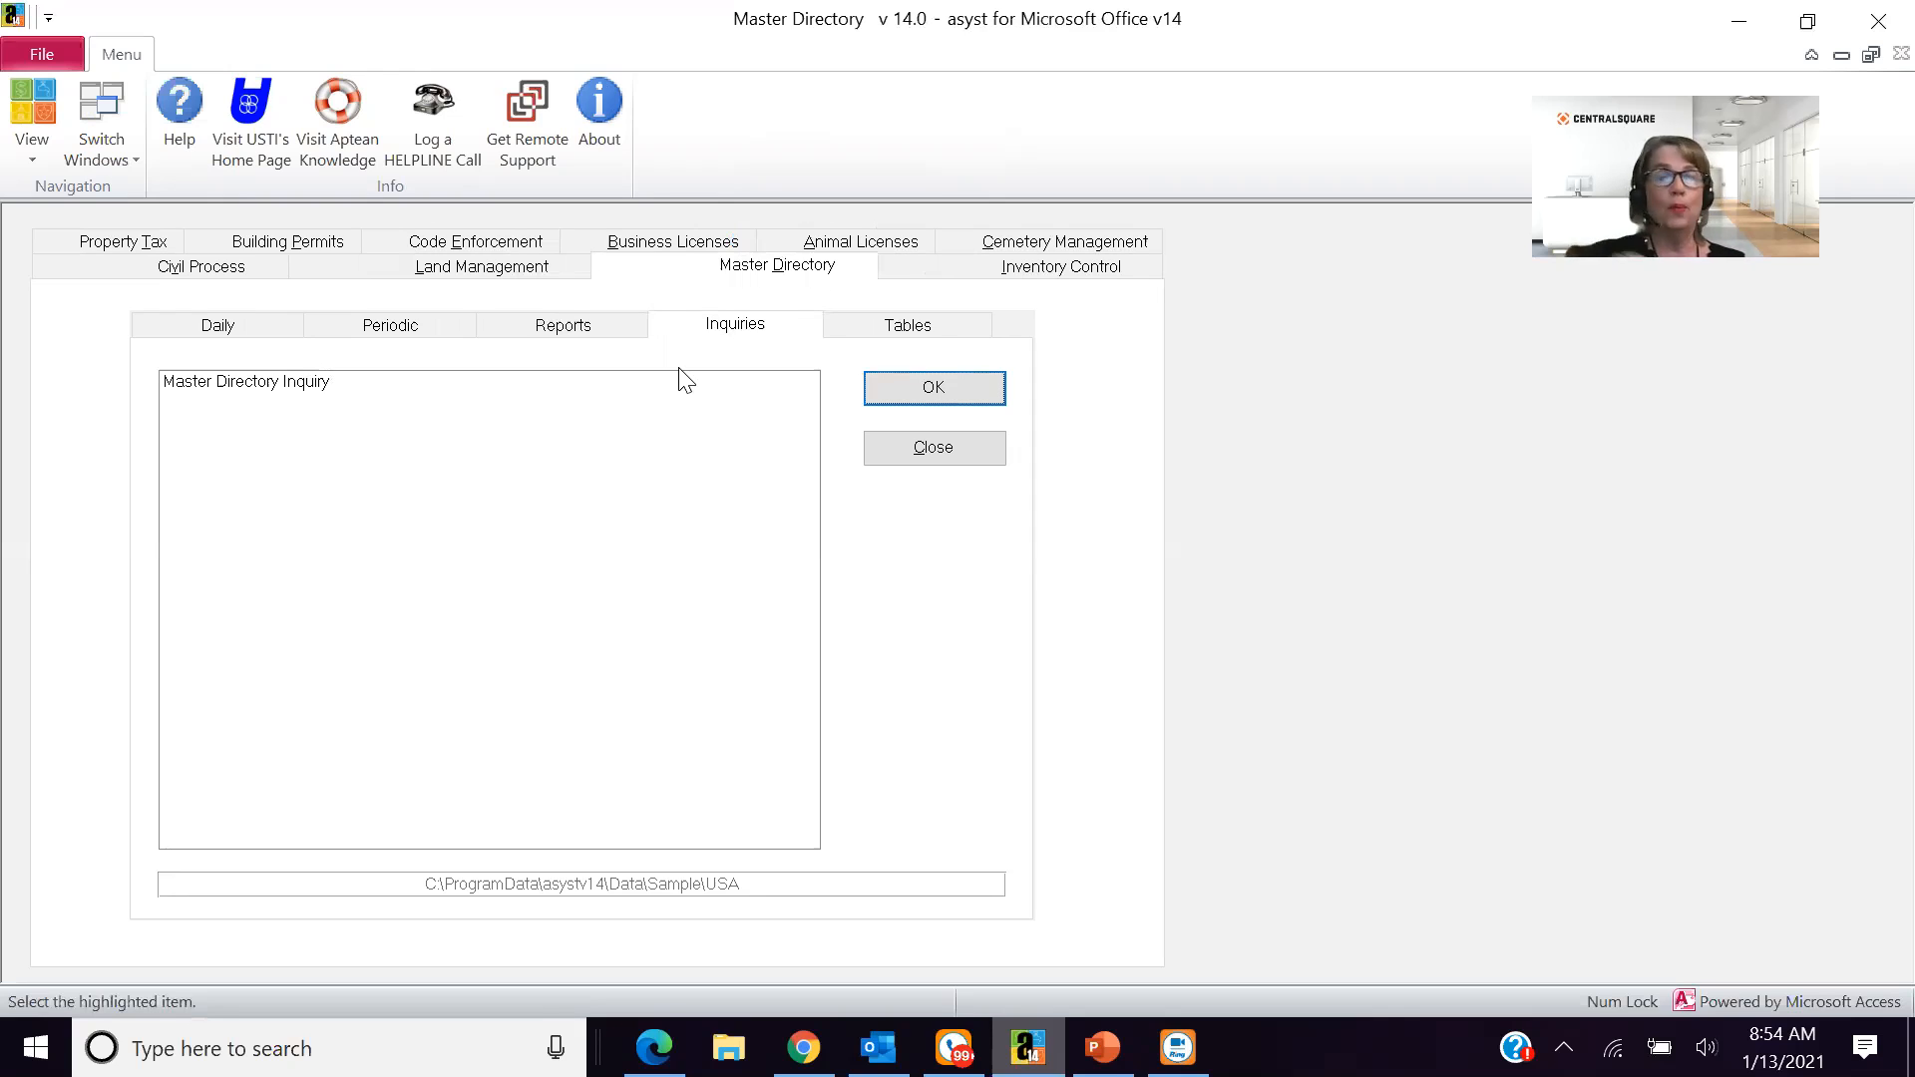
click(328, 452)
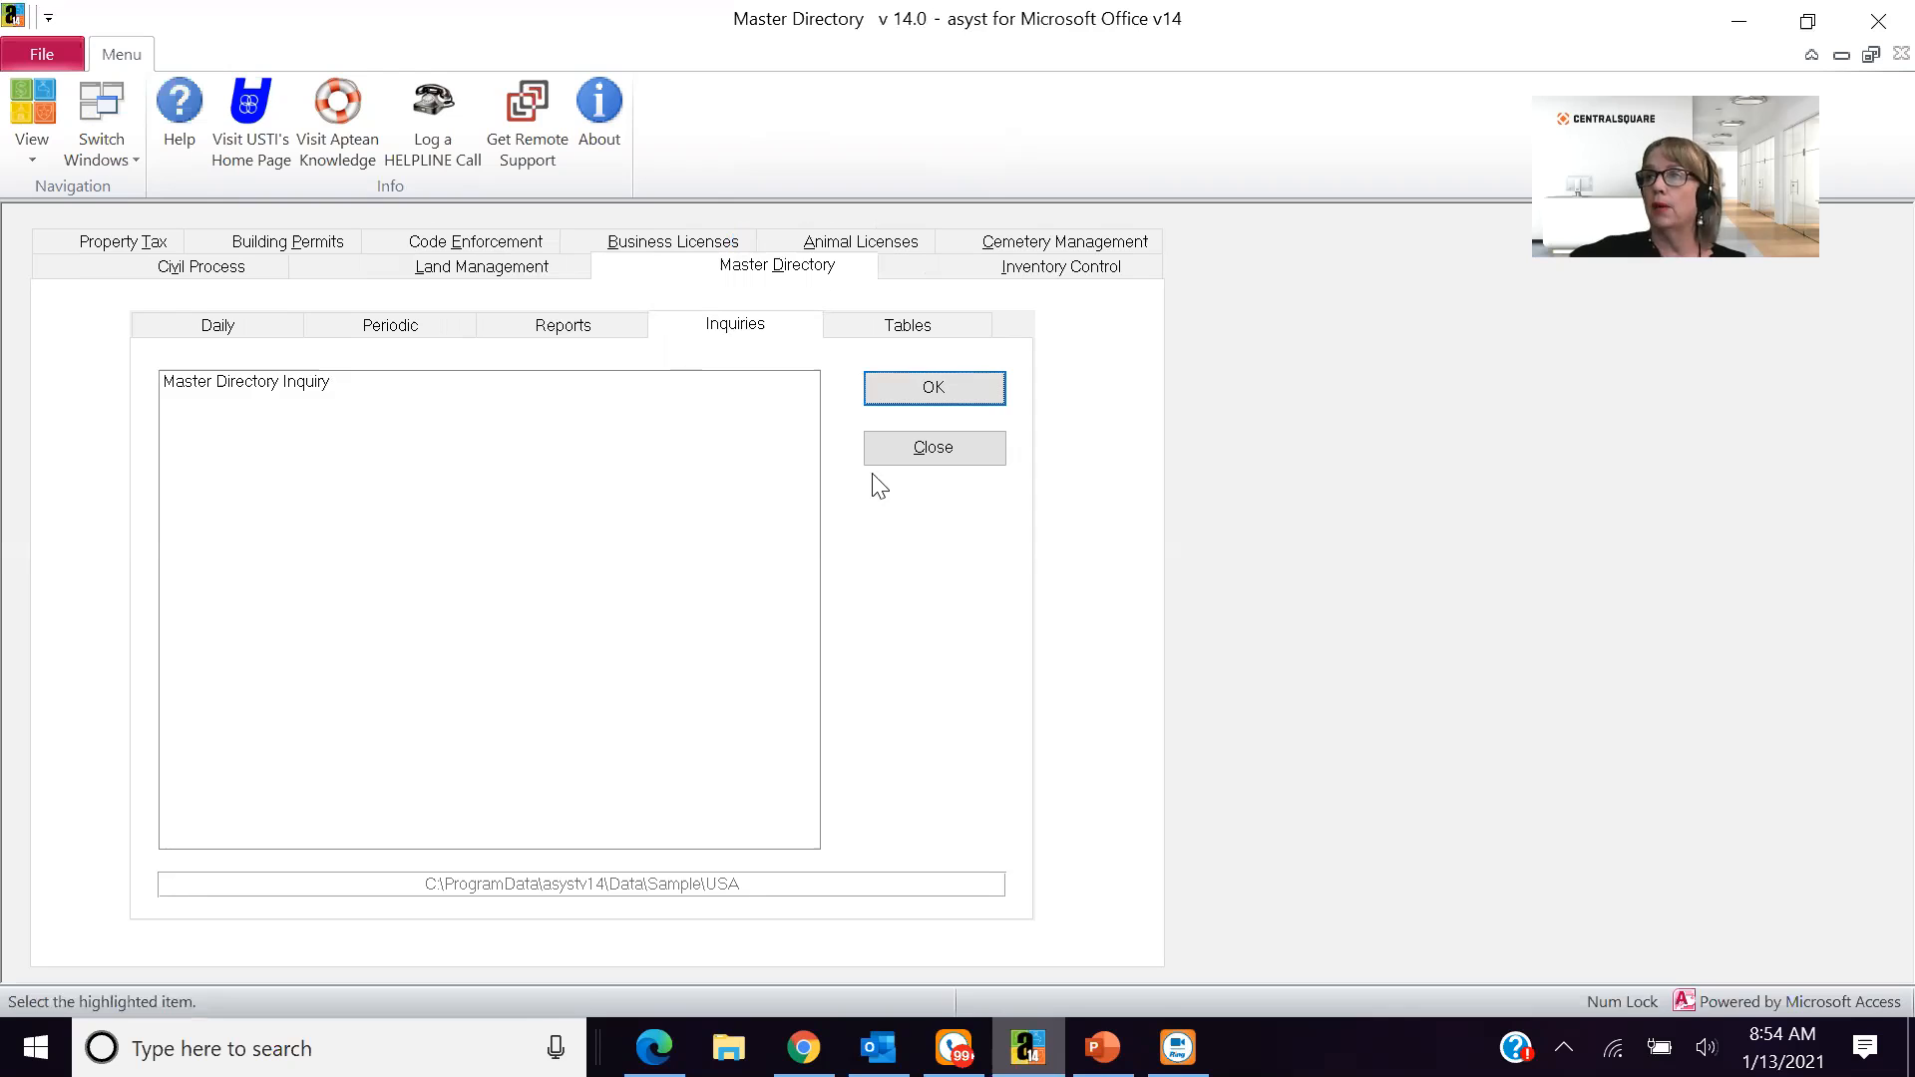
click(874, 395)
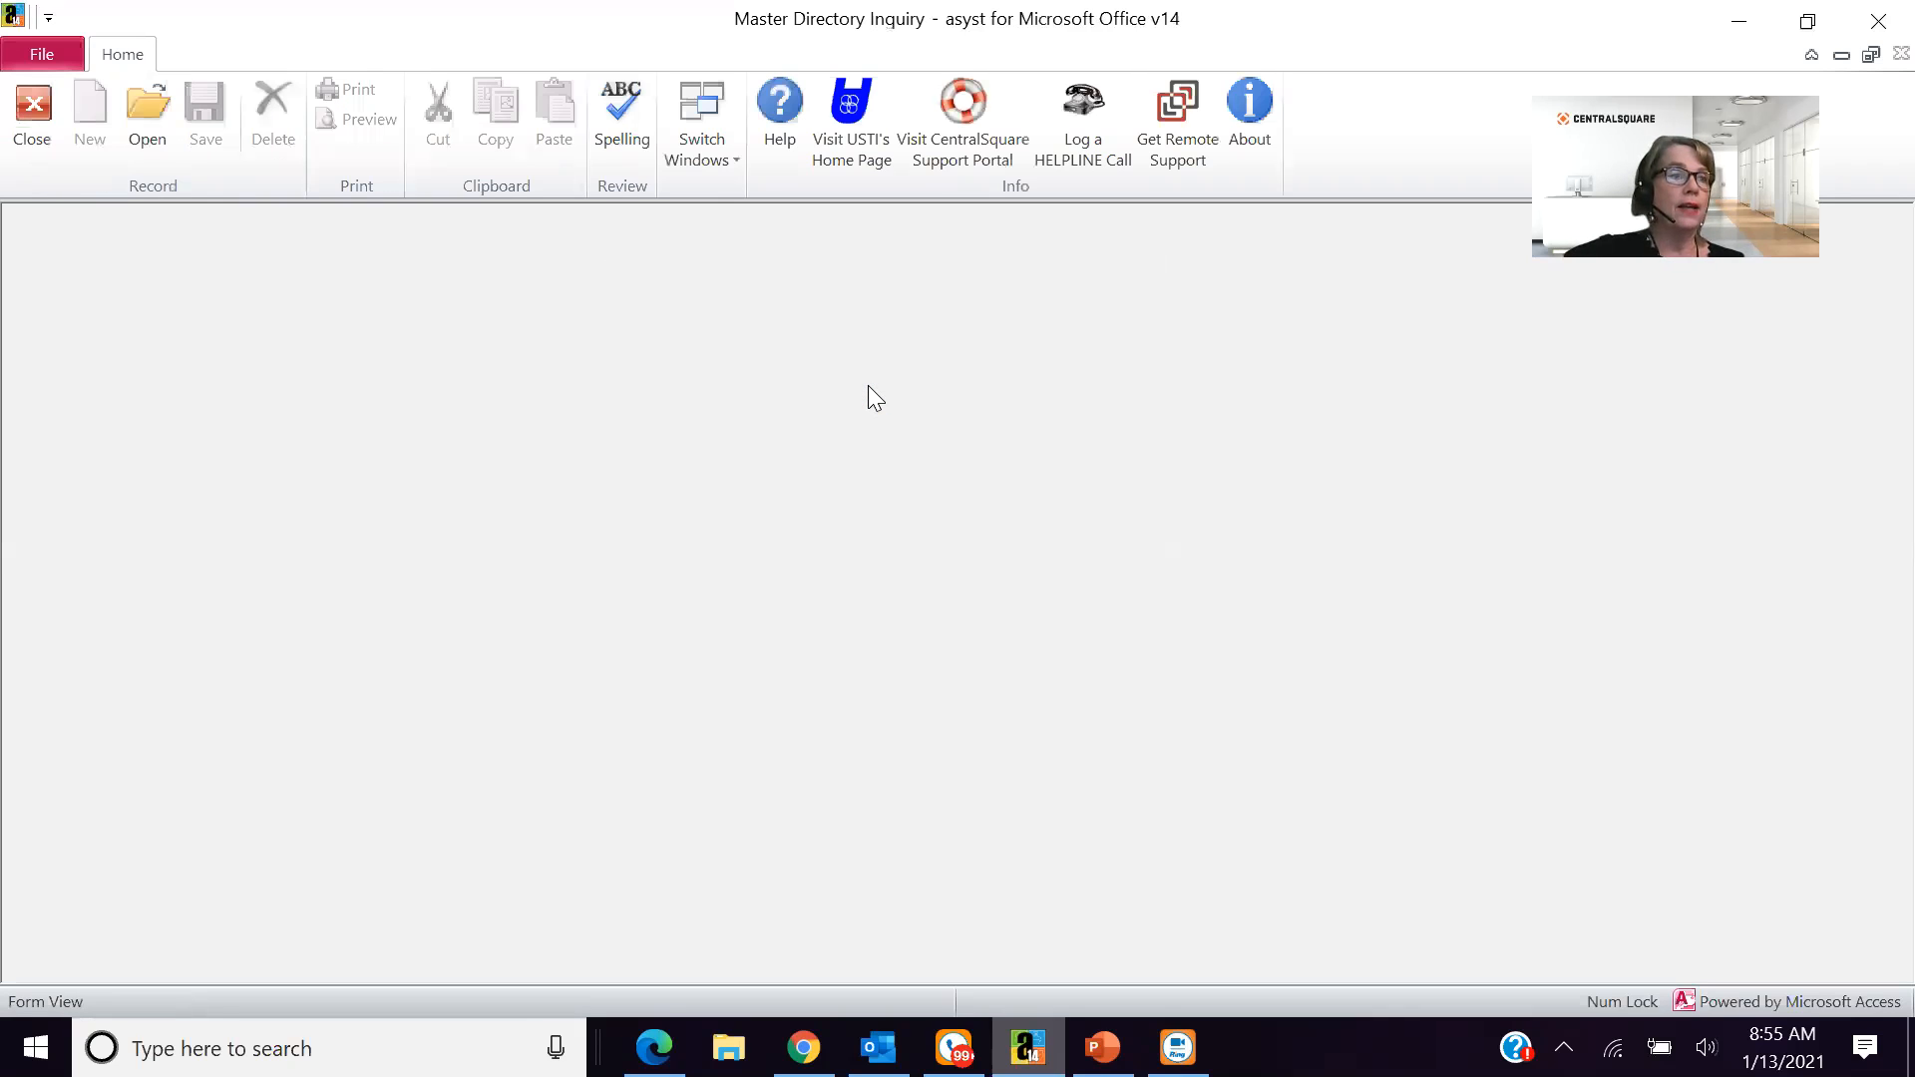
- Look up directory entries whose last name starts with 1 and open the 1ST Bank Financial record
click(147, 115)
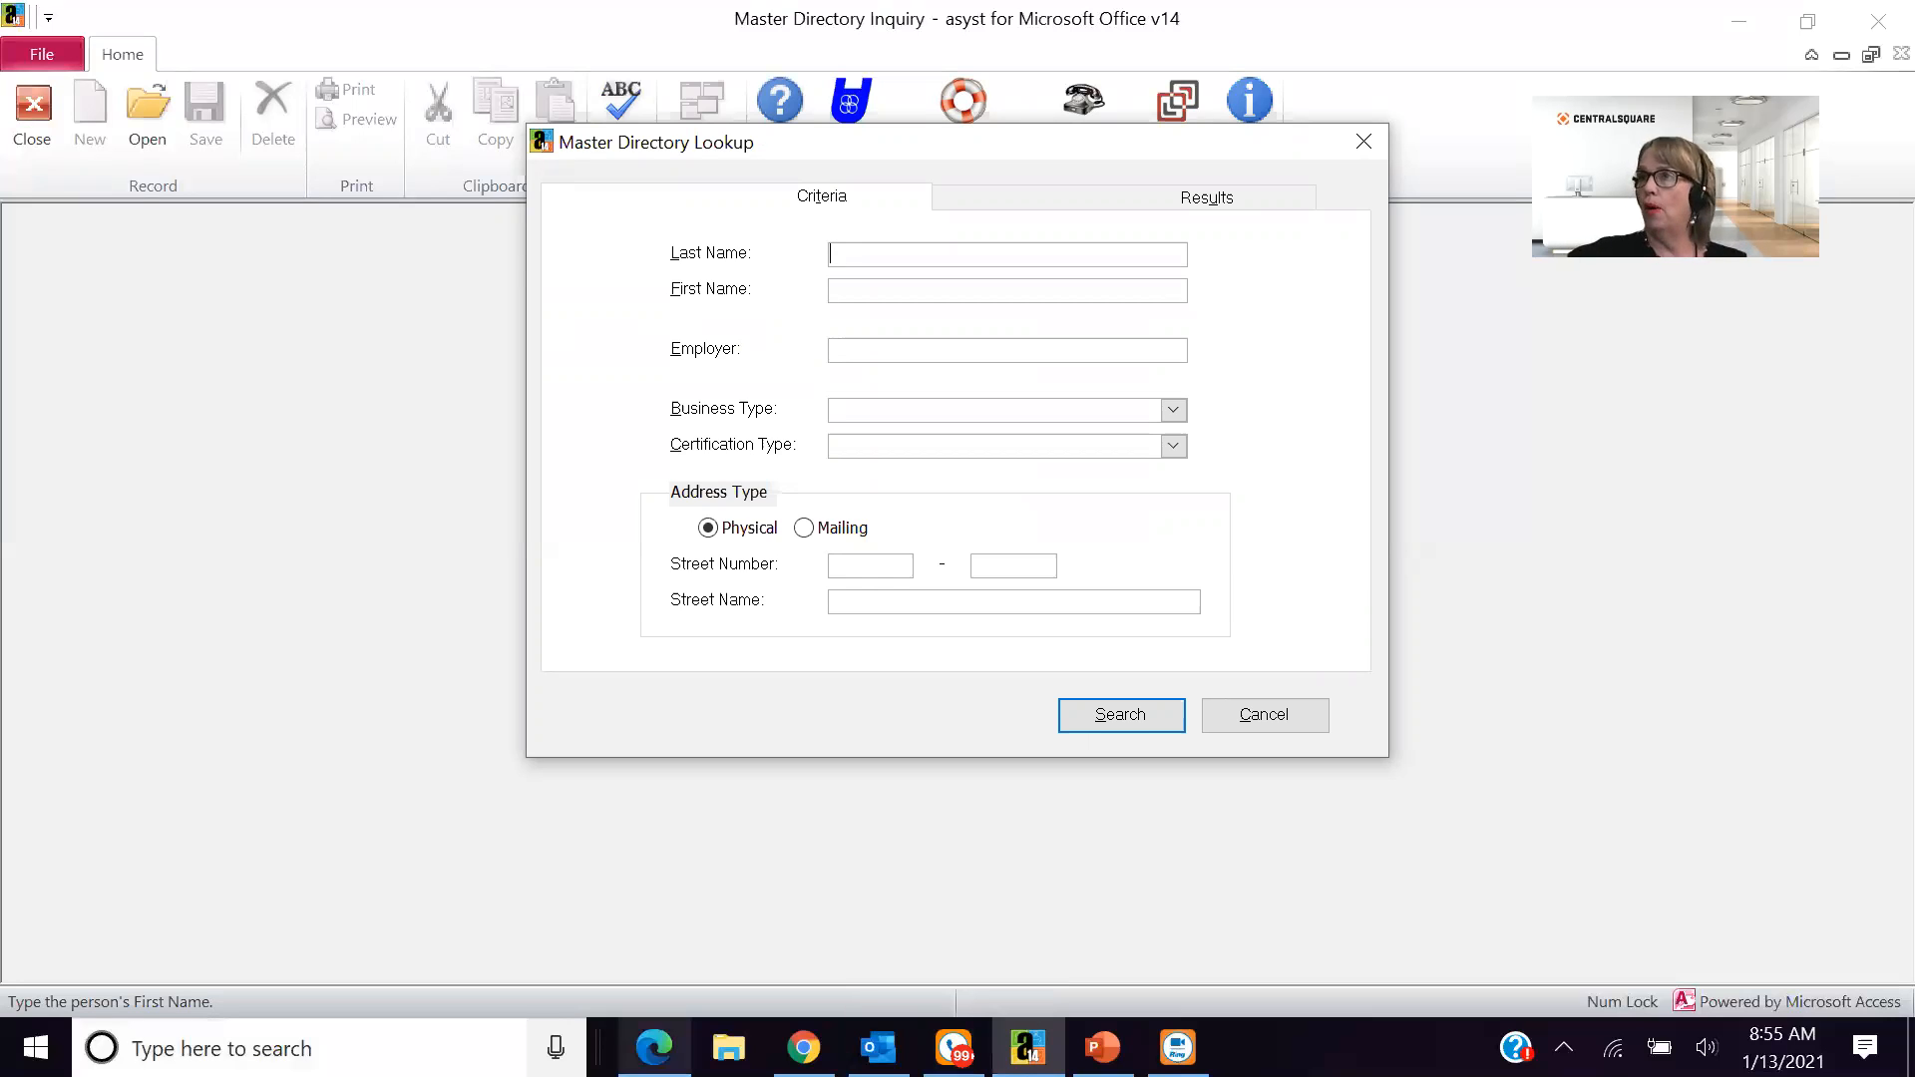
text(1)
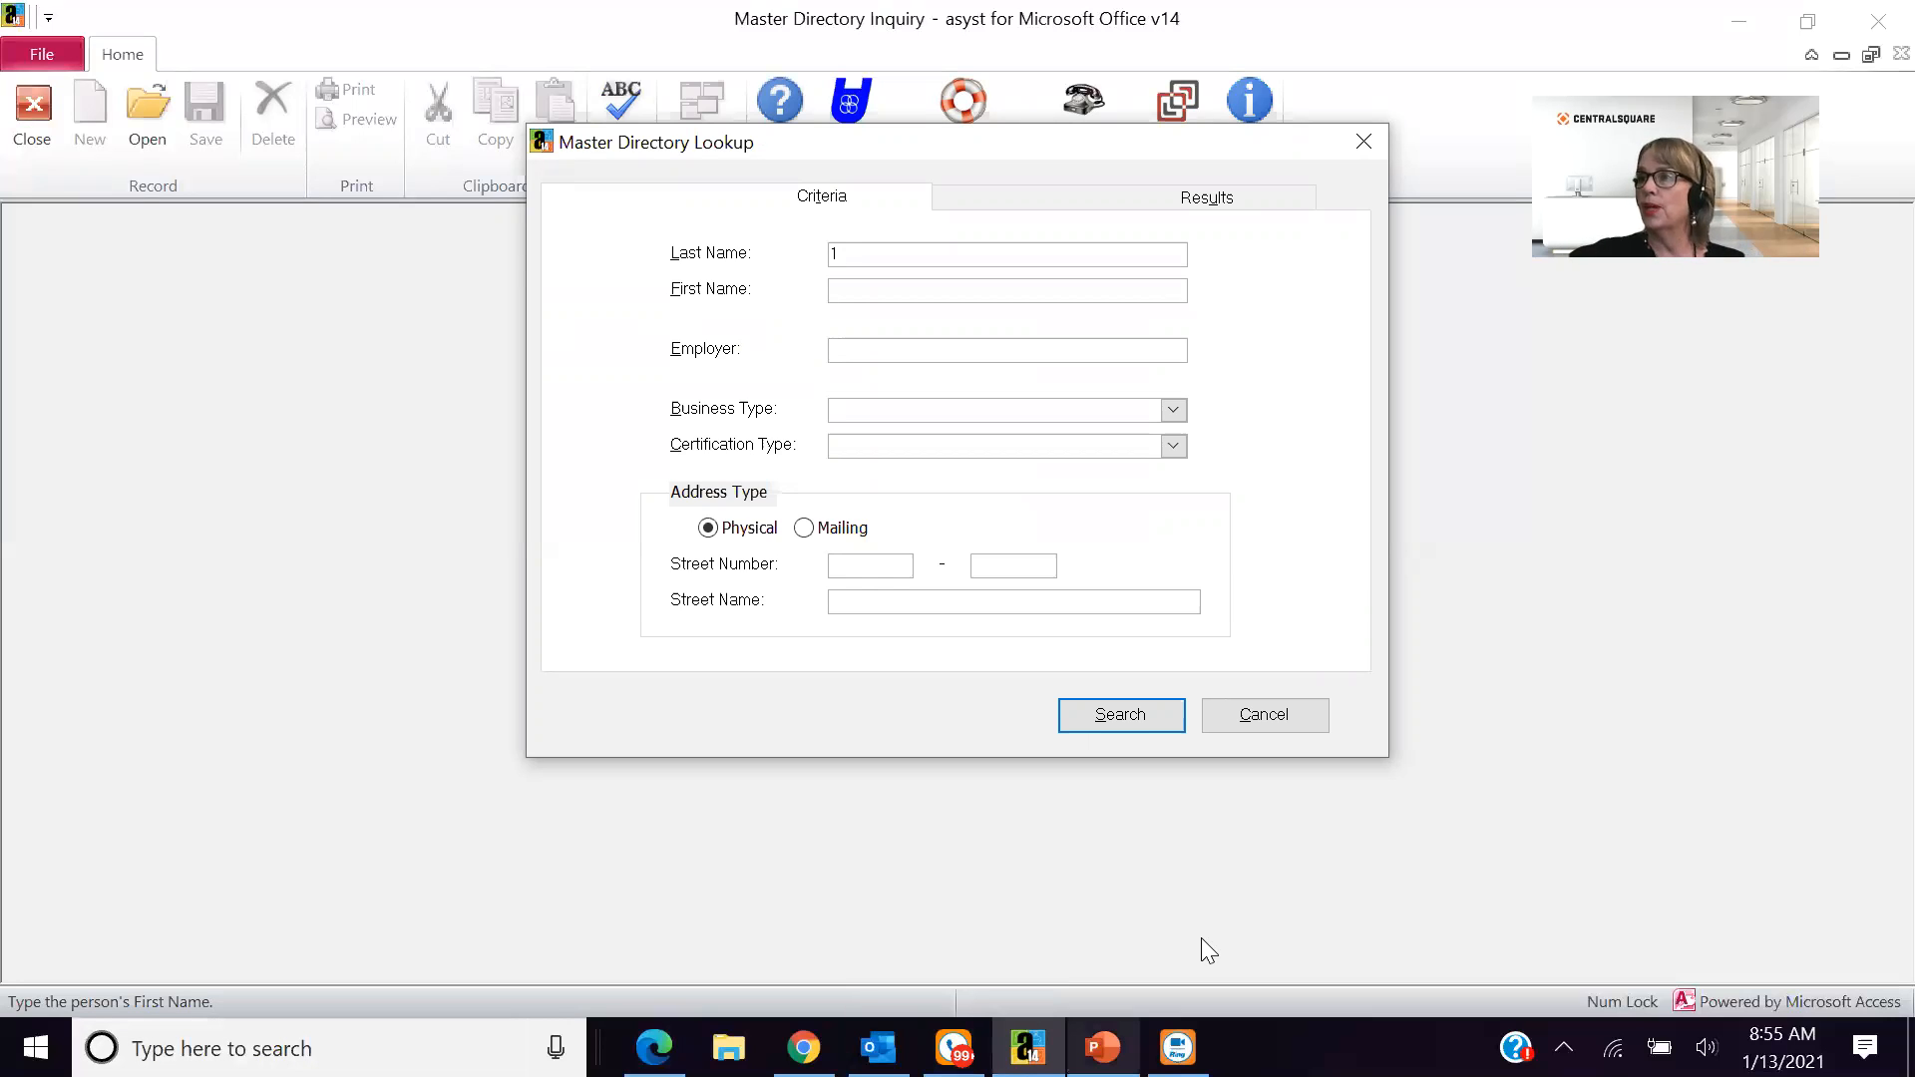
click(1121, 715)
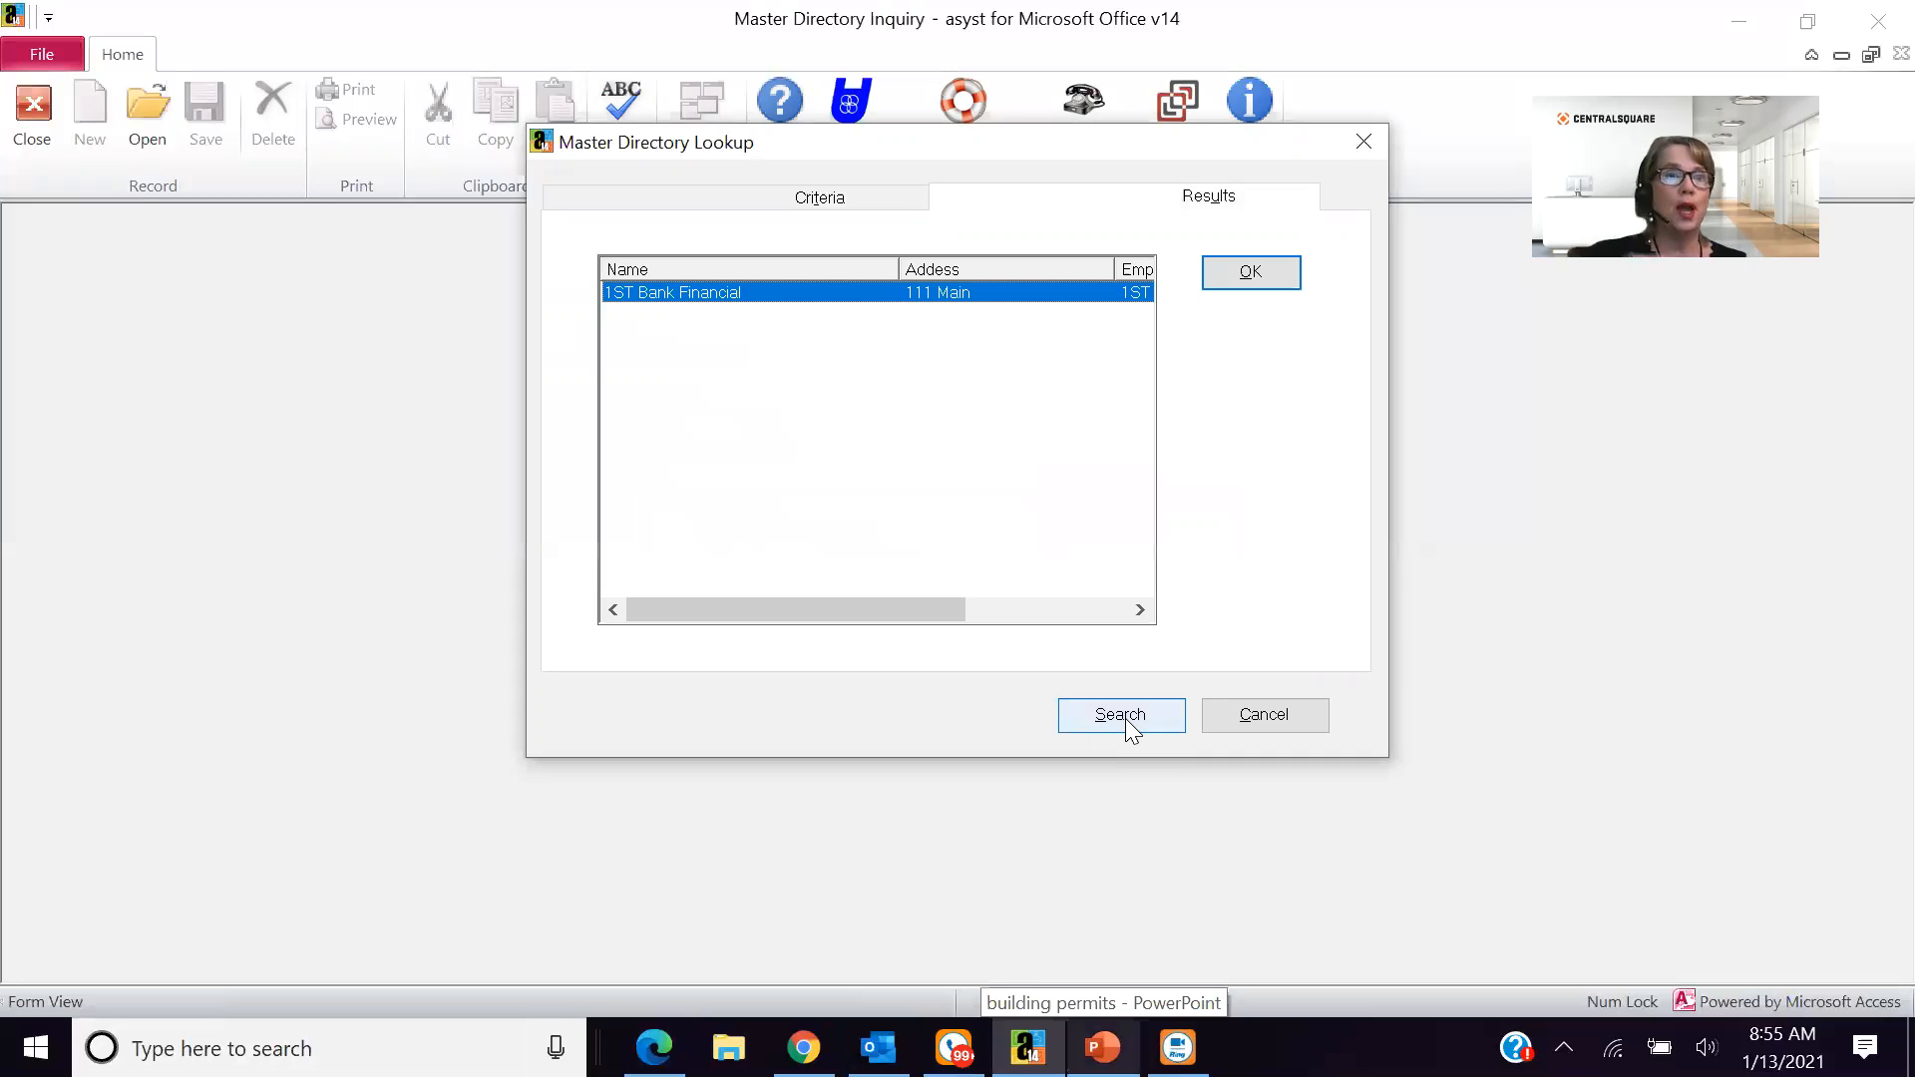
click(1251, 272)
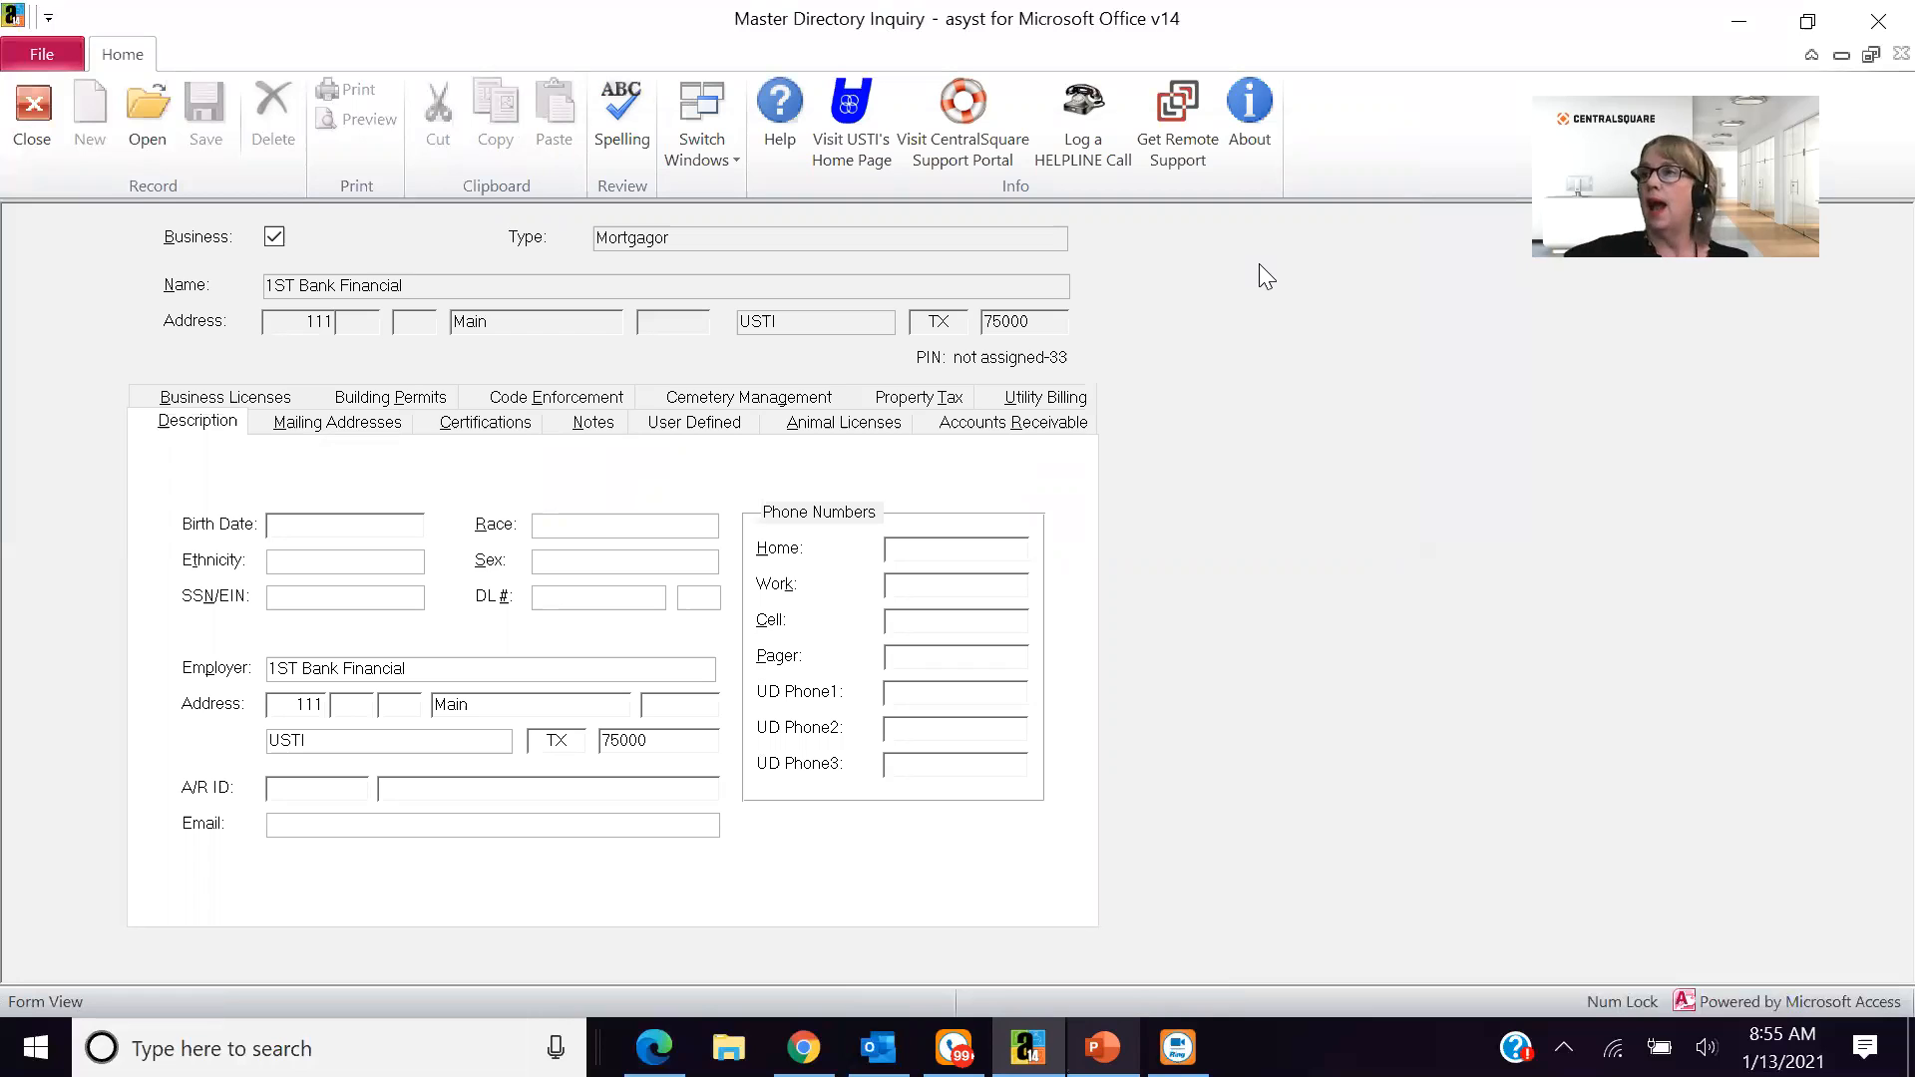
- Review 1ST Bank Financial's property tax, code enforcement and business license records, and close the inquiry
click(891, 404)
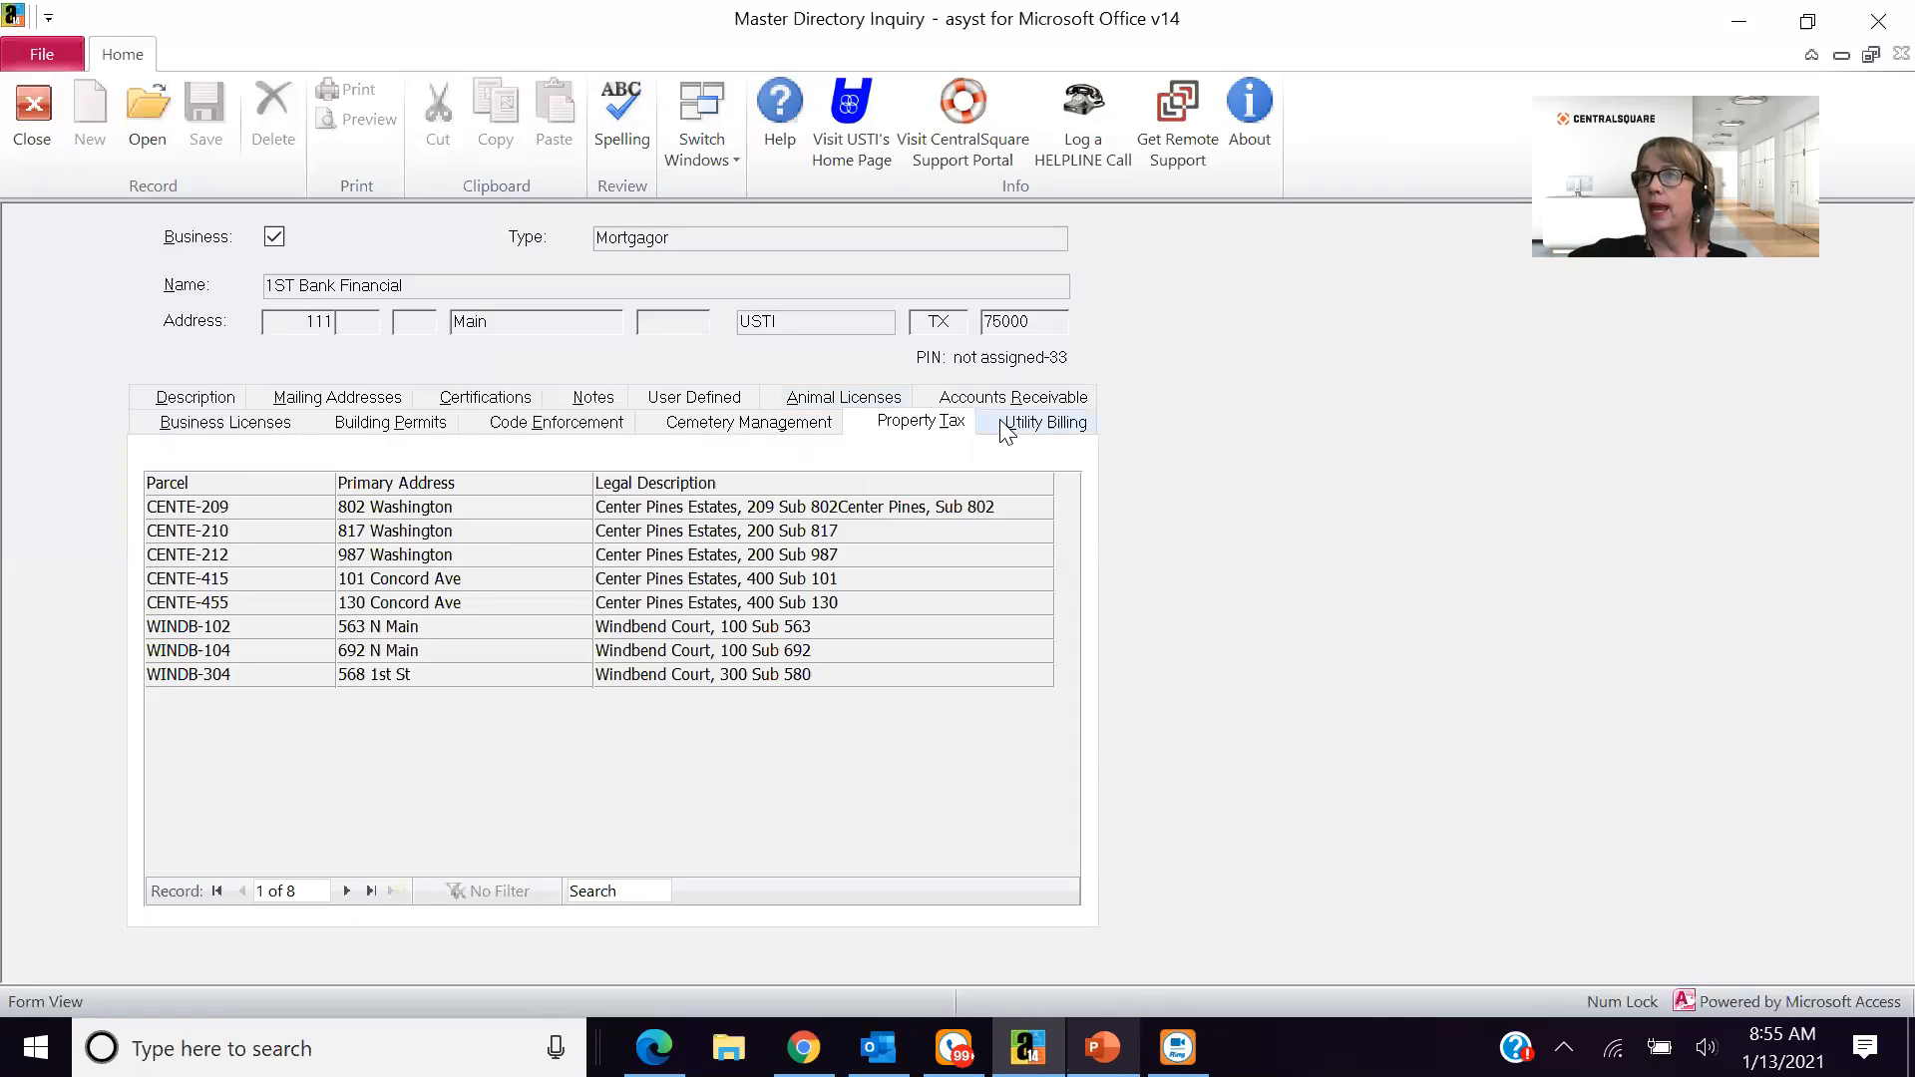
click(600, 427)
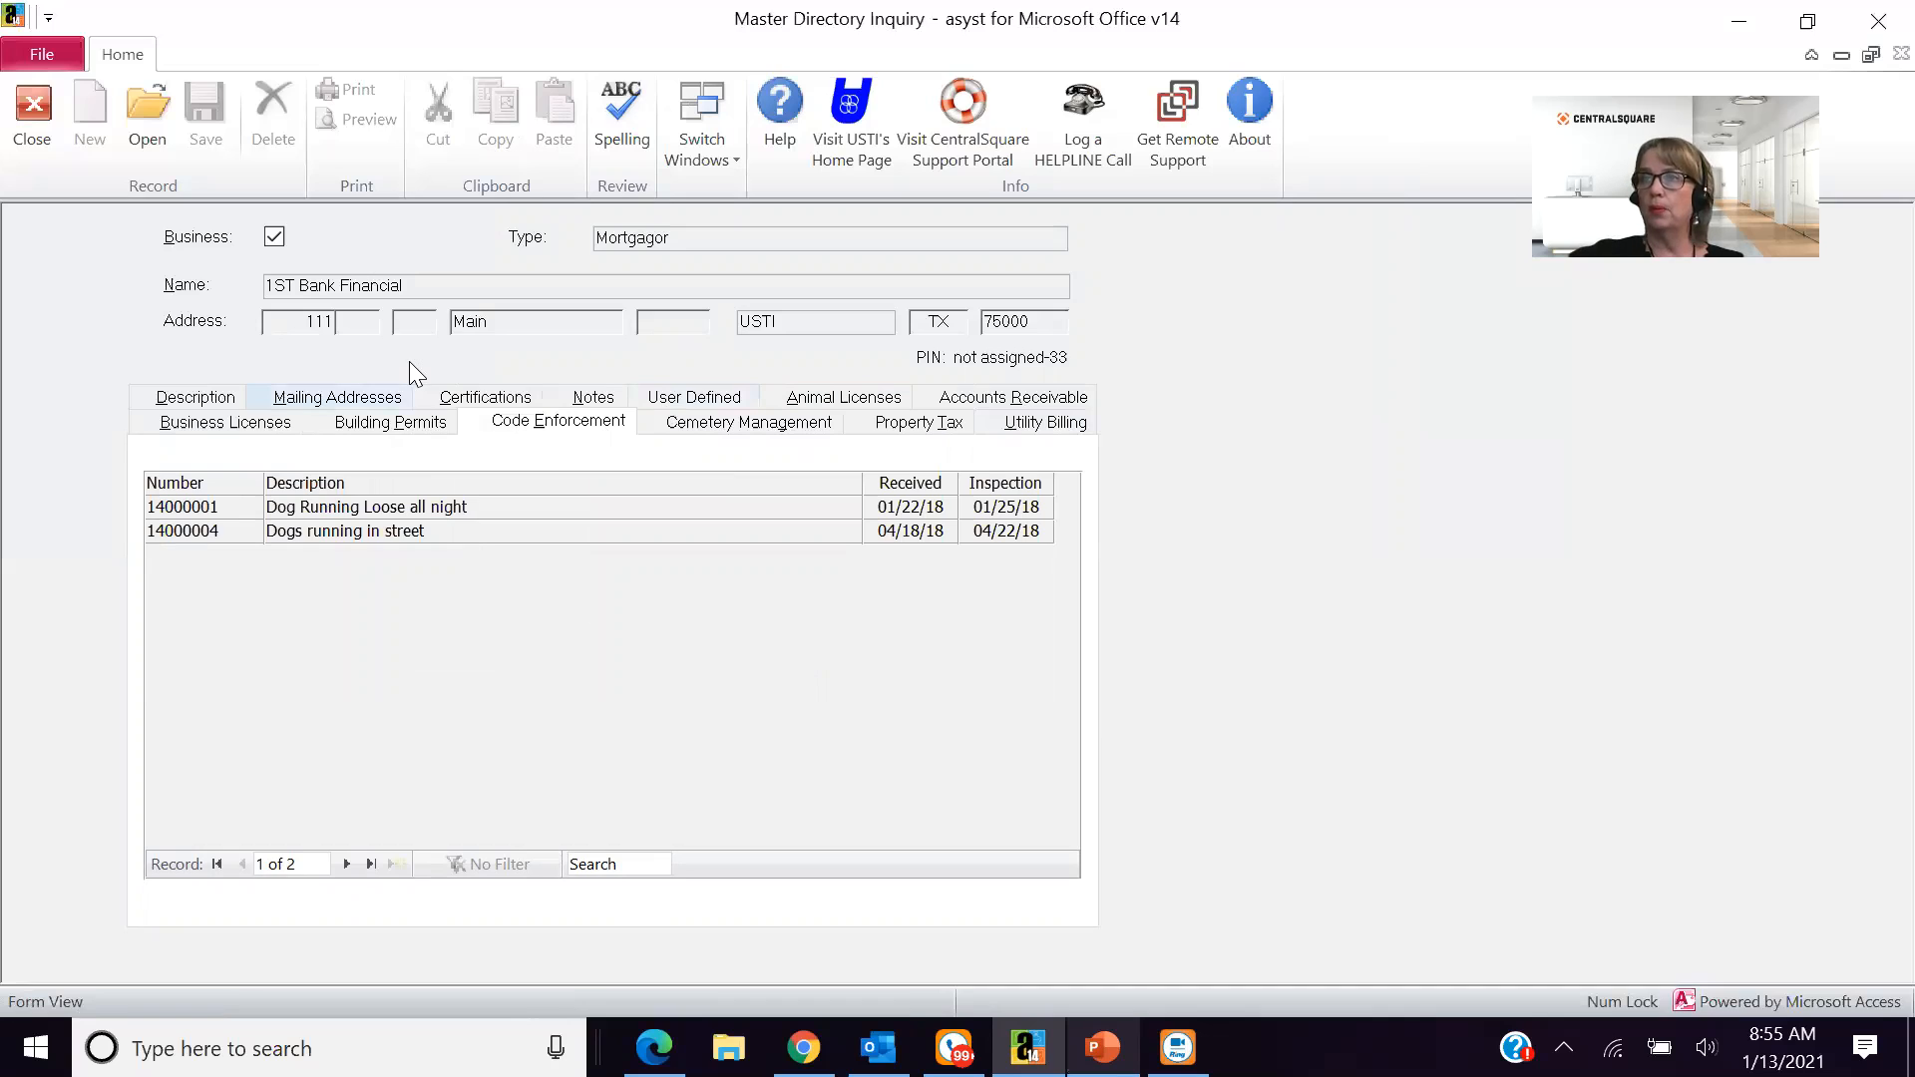
click(237, 426)
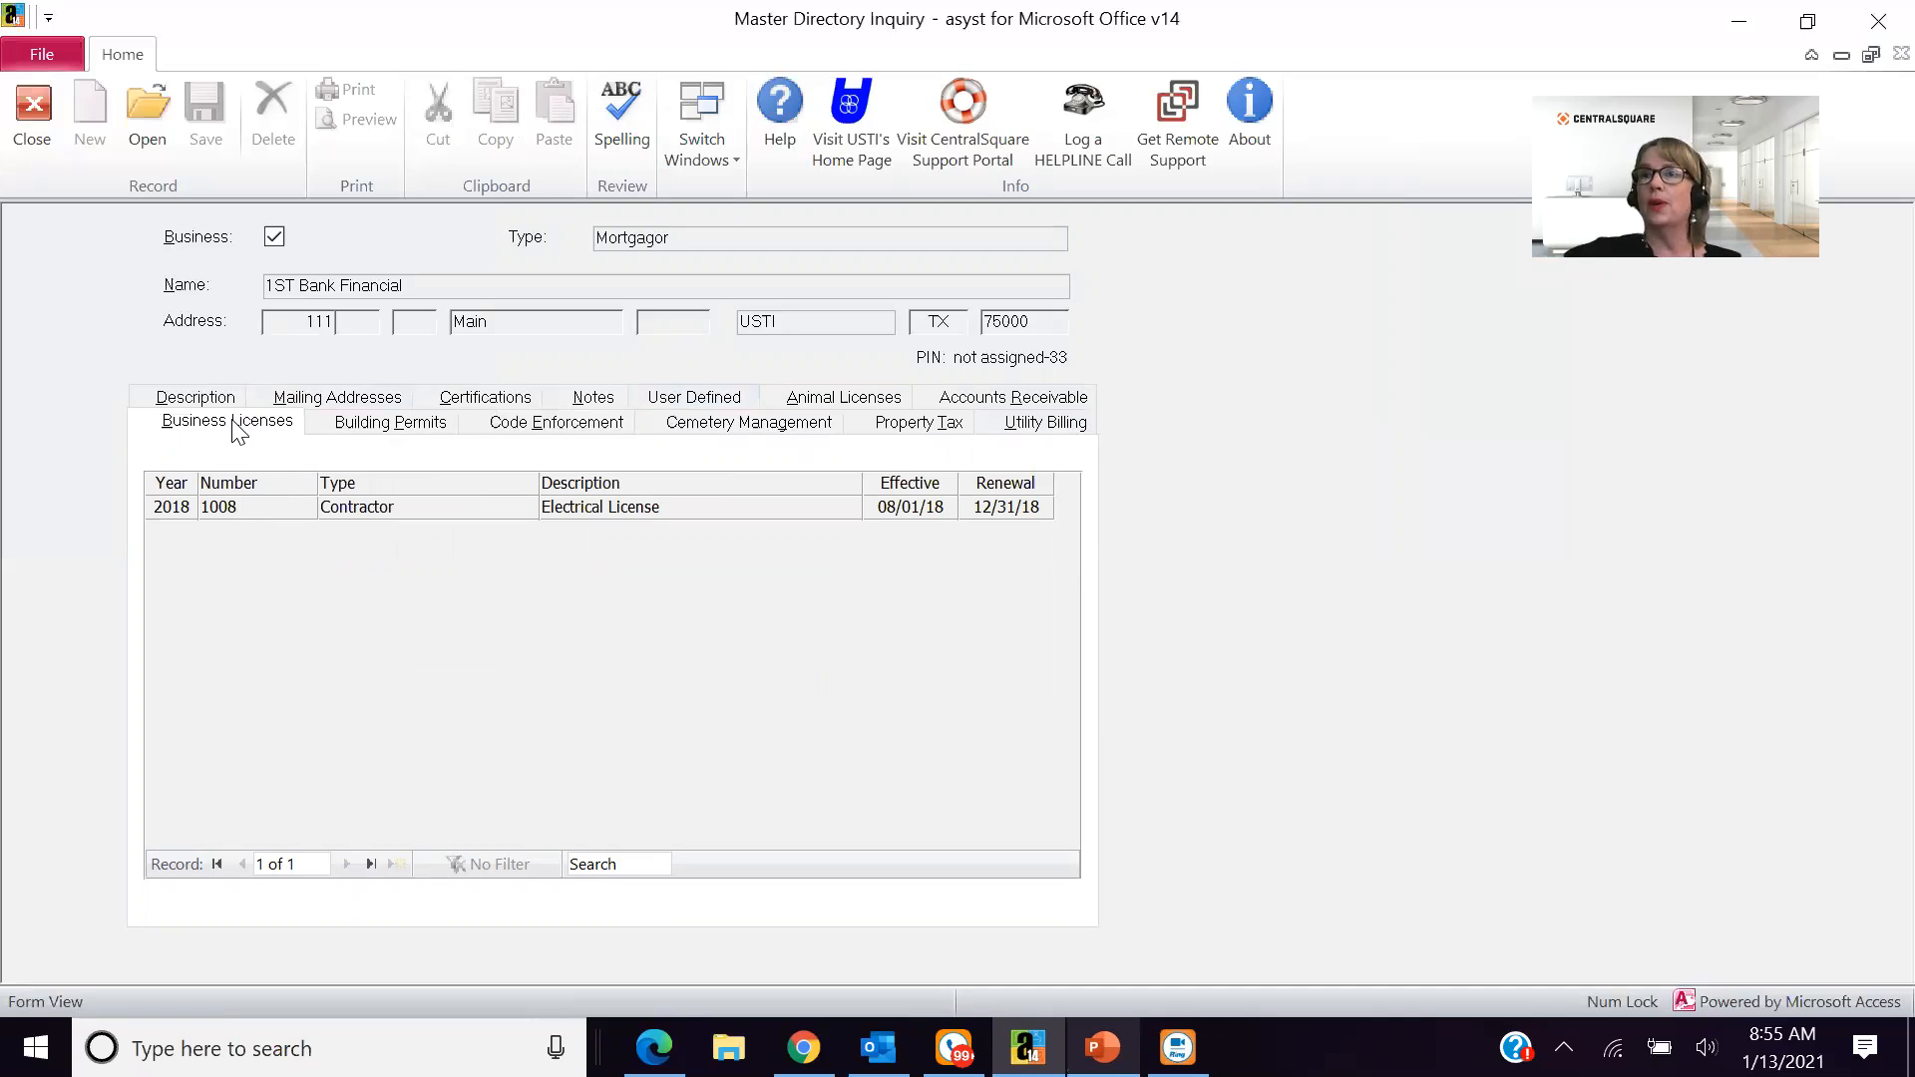
click(43, 129)
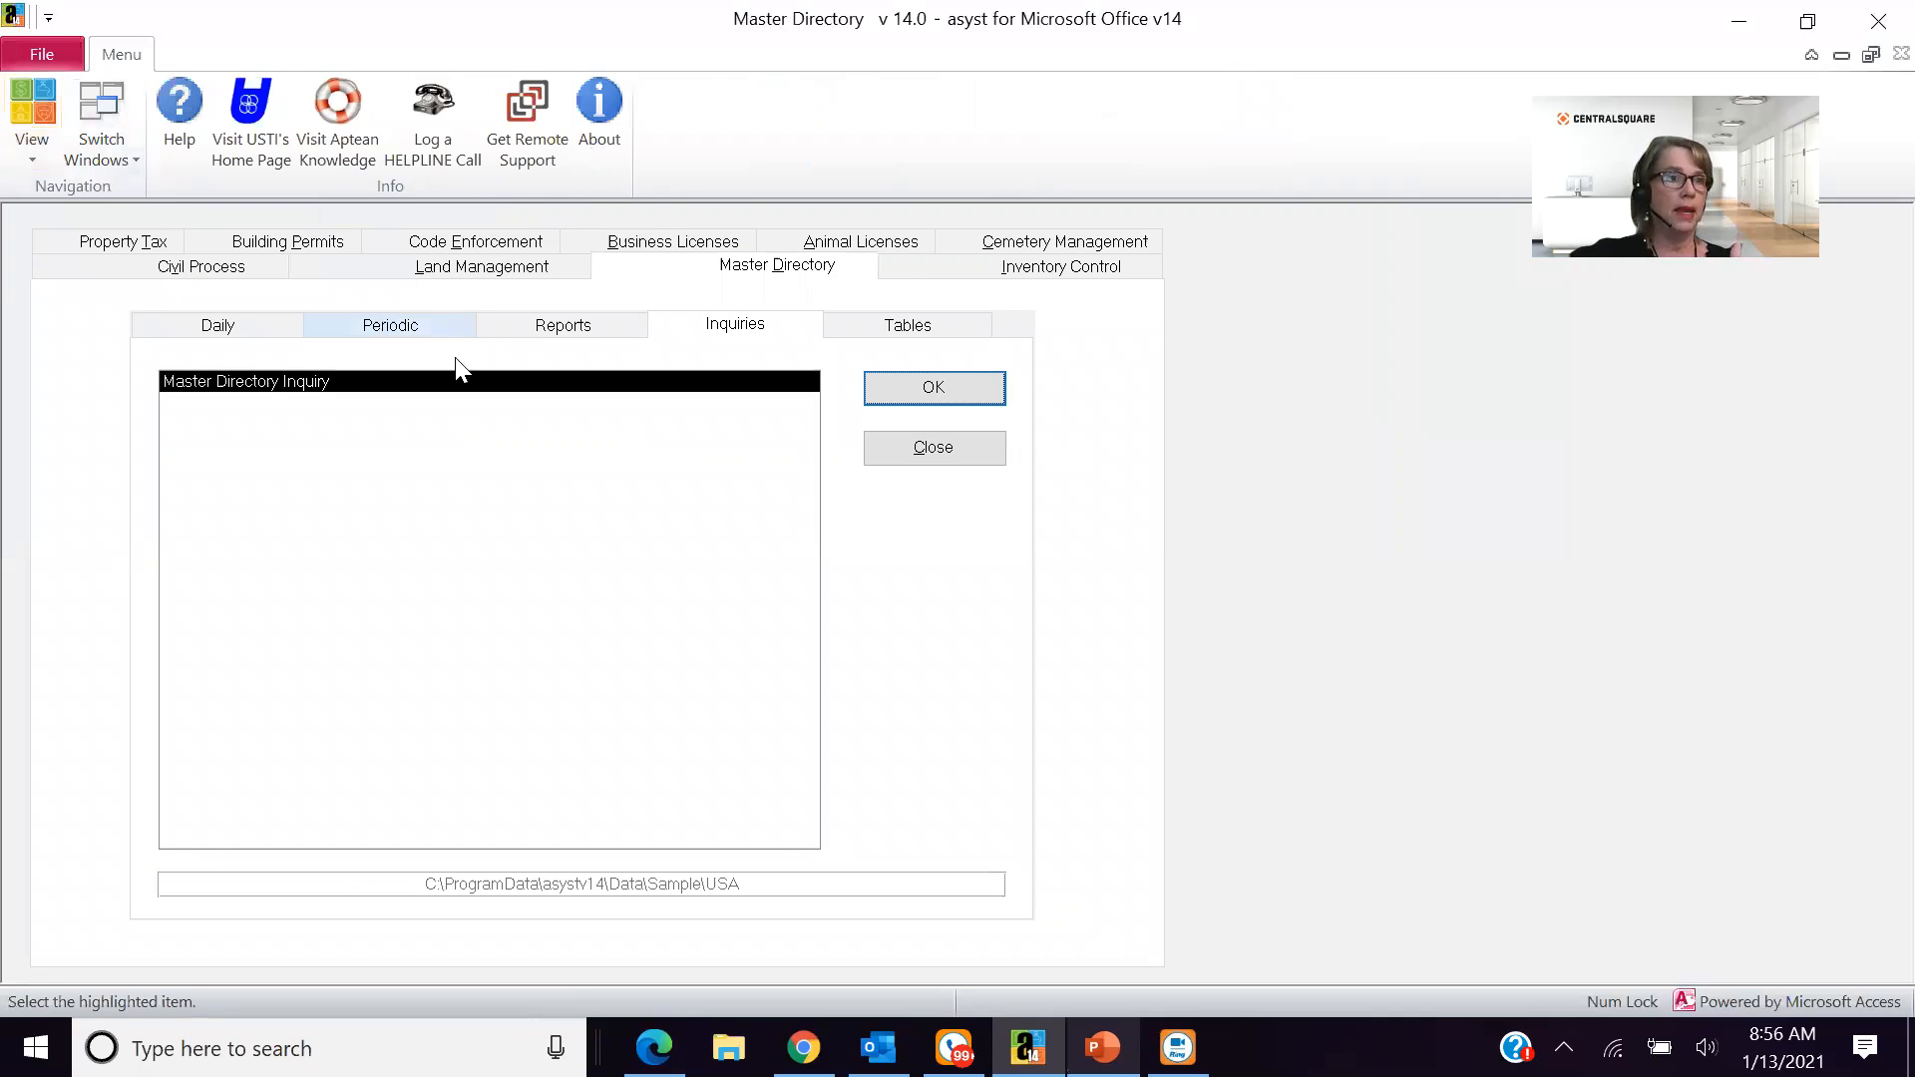
- Open the Land Management Parcel Inquiry, look up all parcels without criteria and open parcel CENTE-209
key(alt+l)
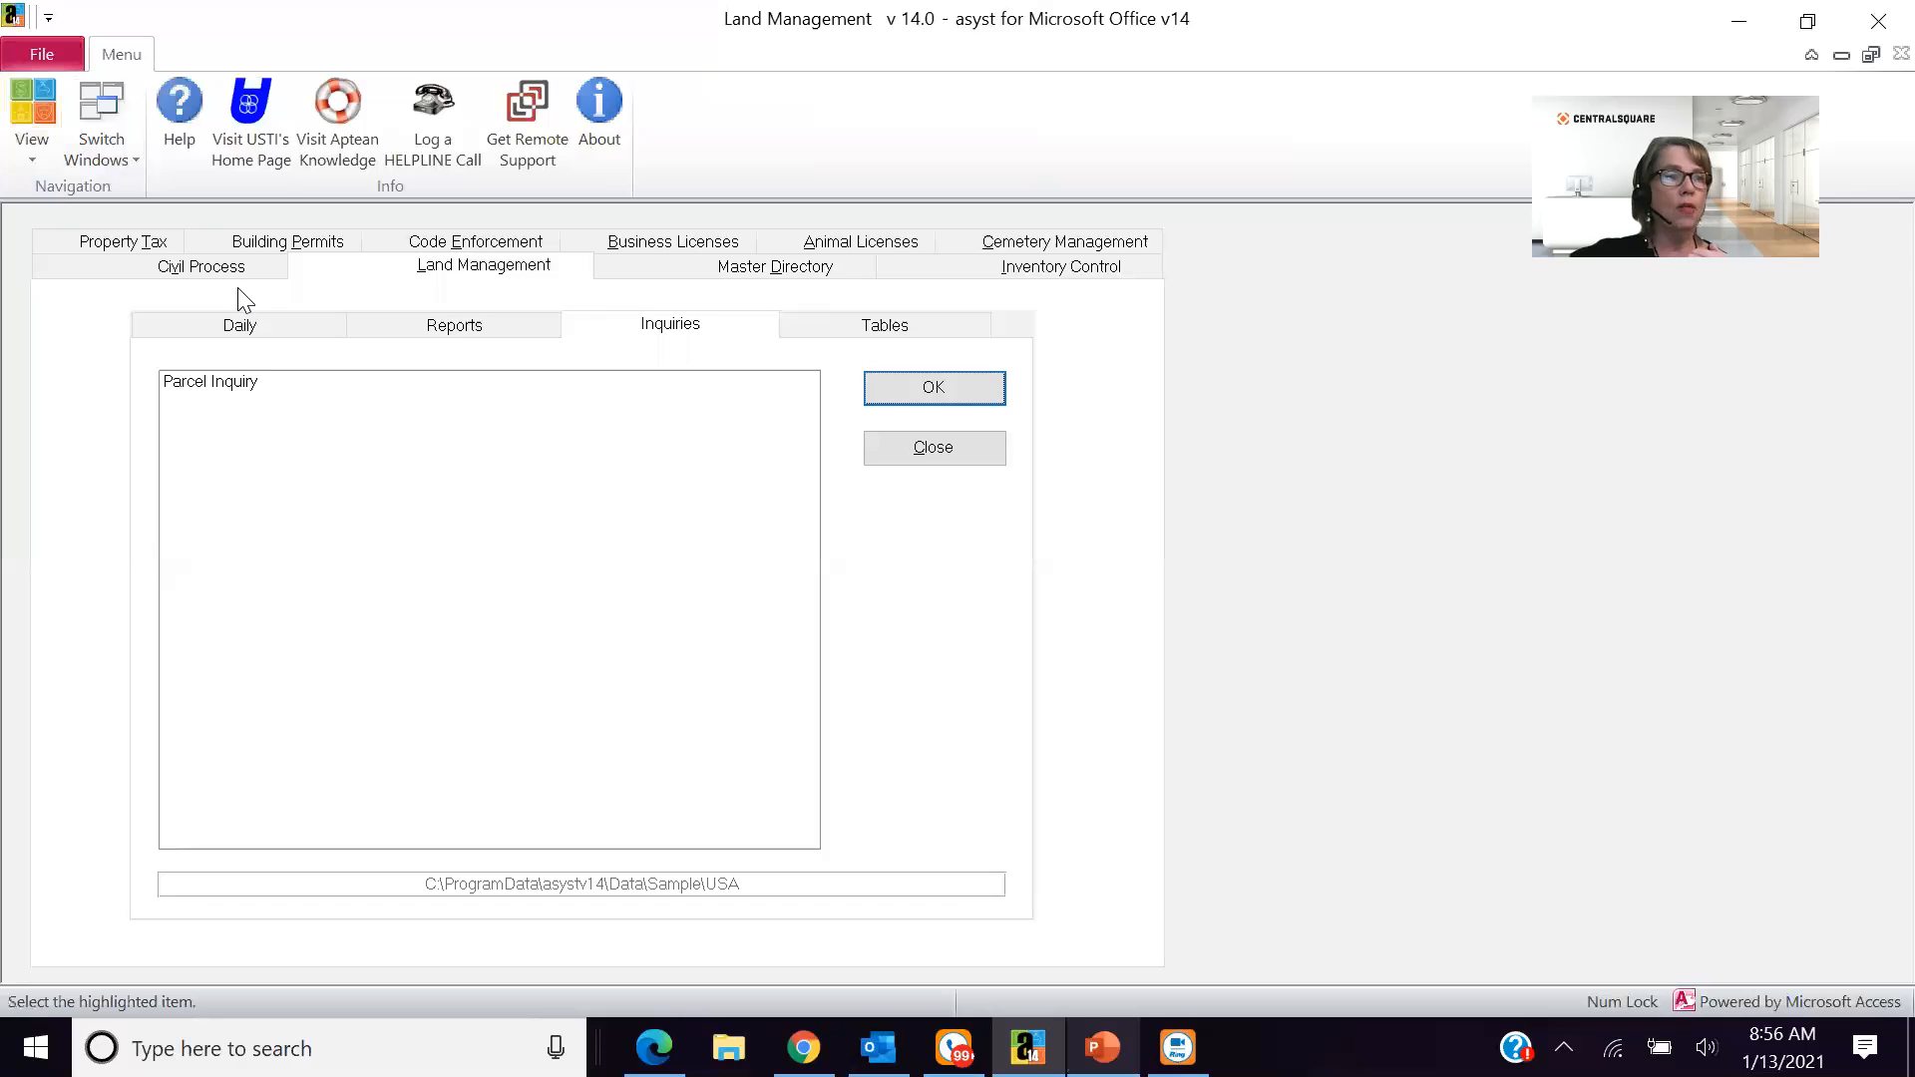
click(935, 398)
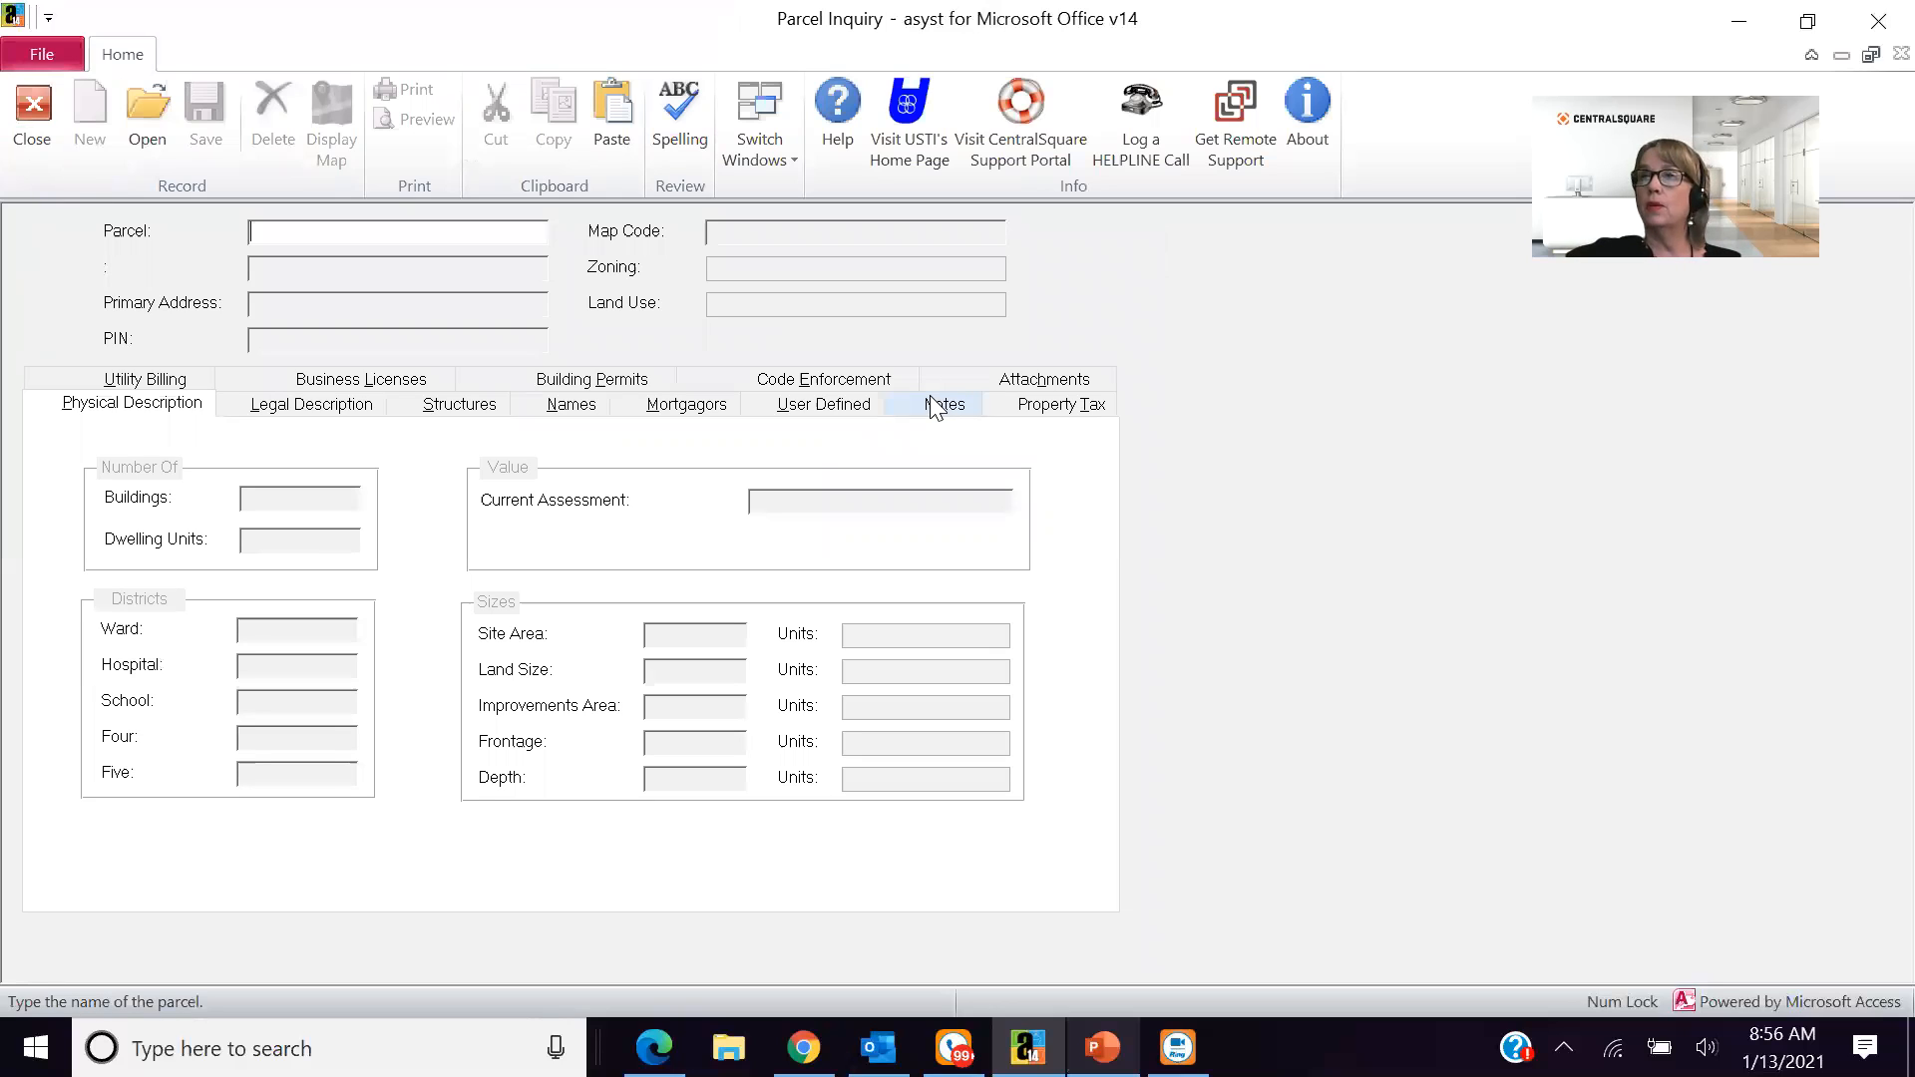
double_click(390, 234)
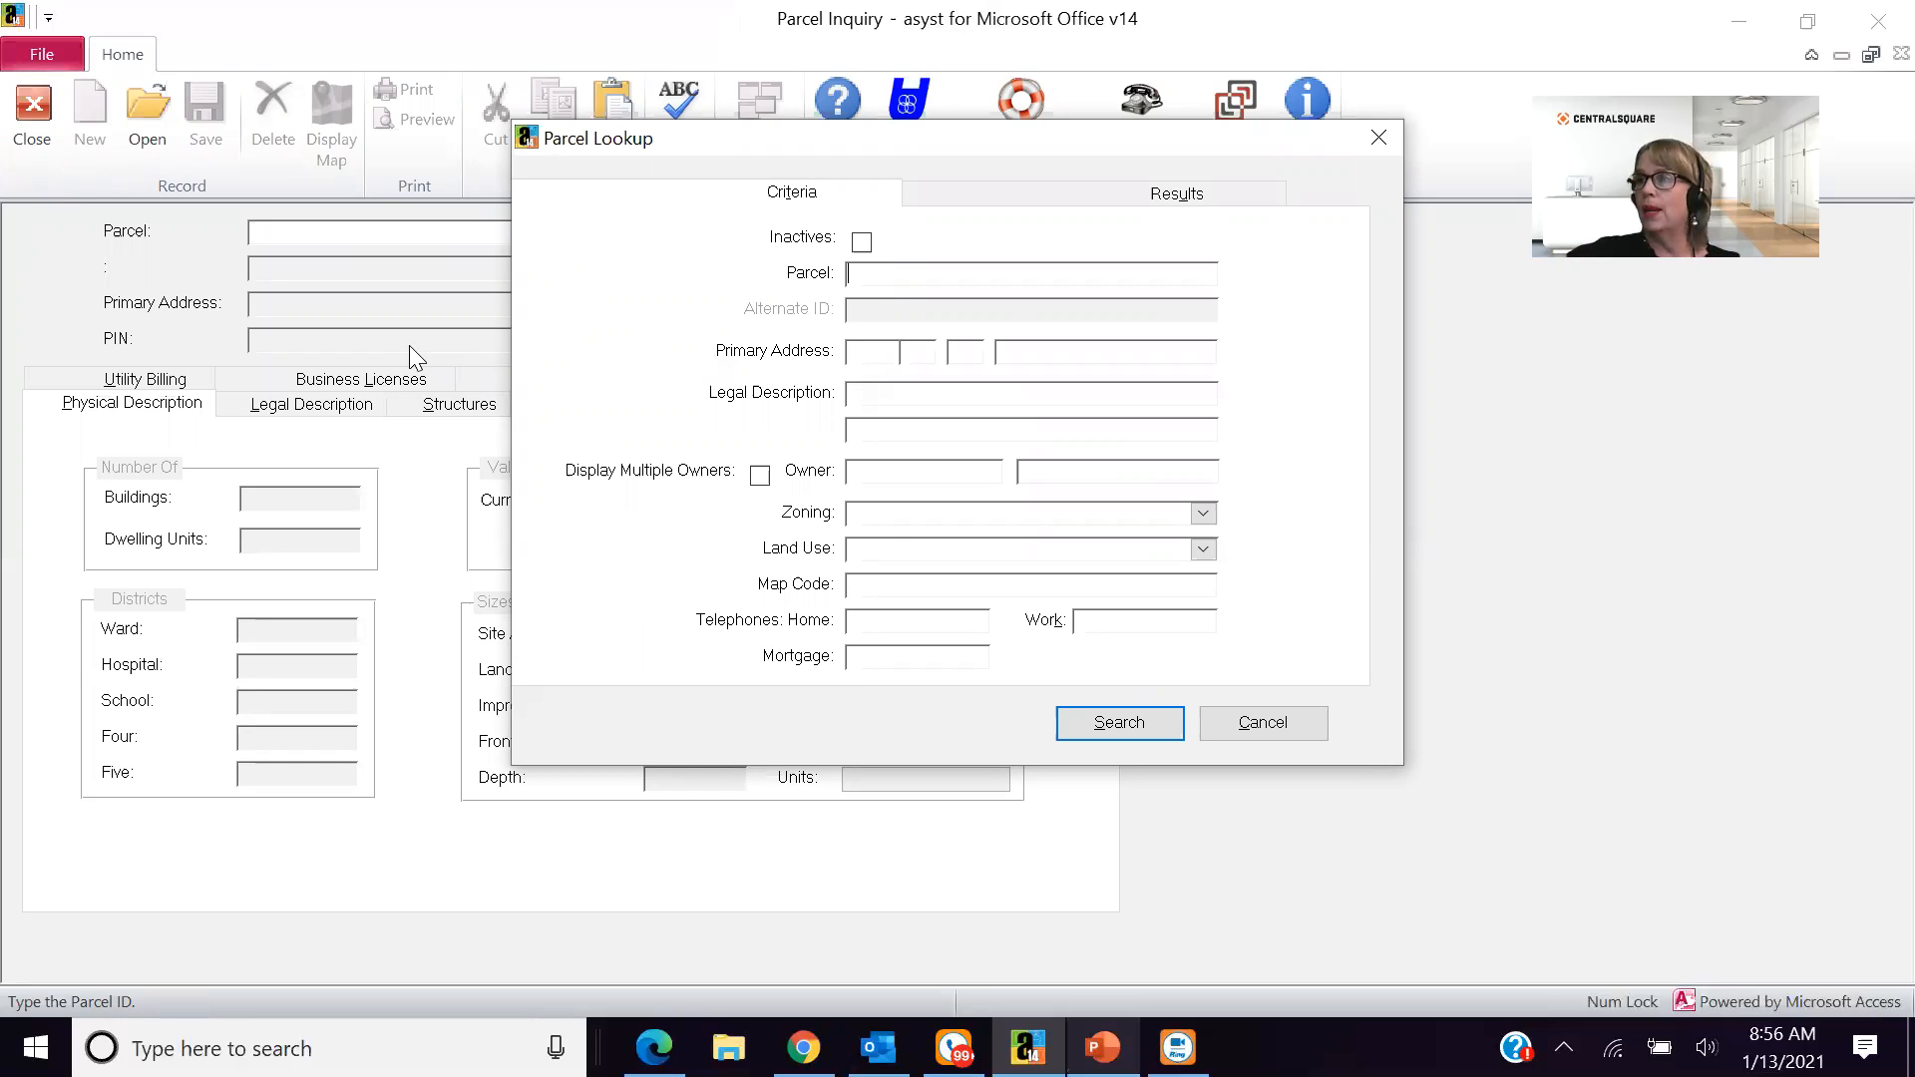
click(1075, 736)
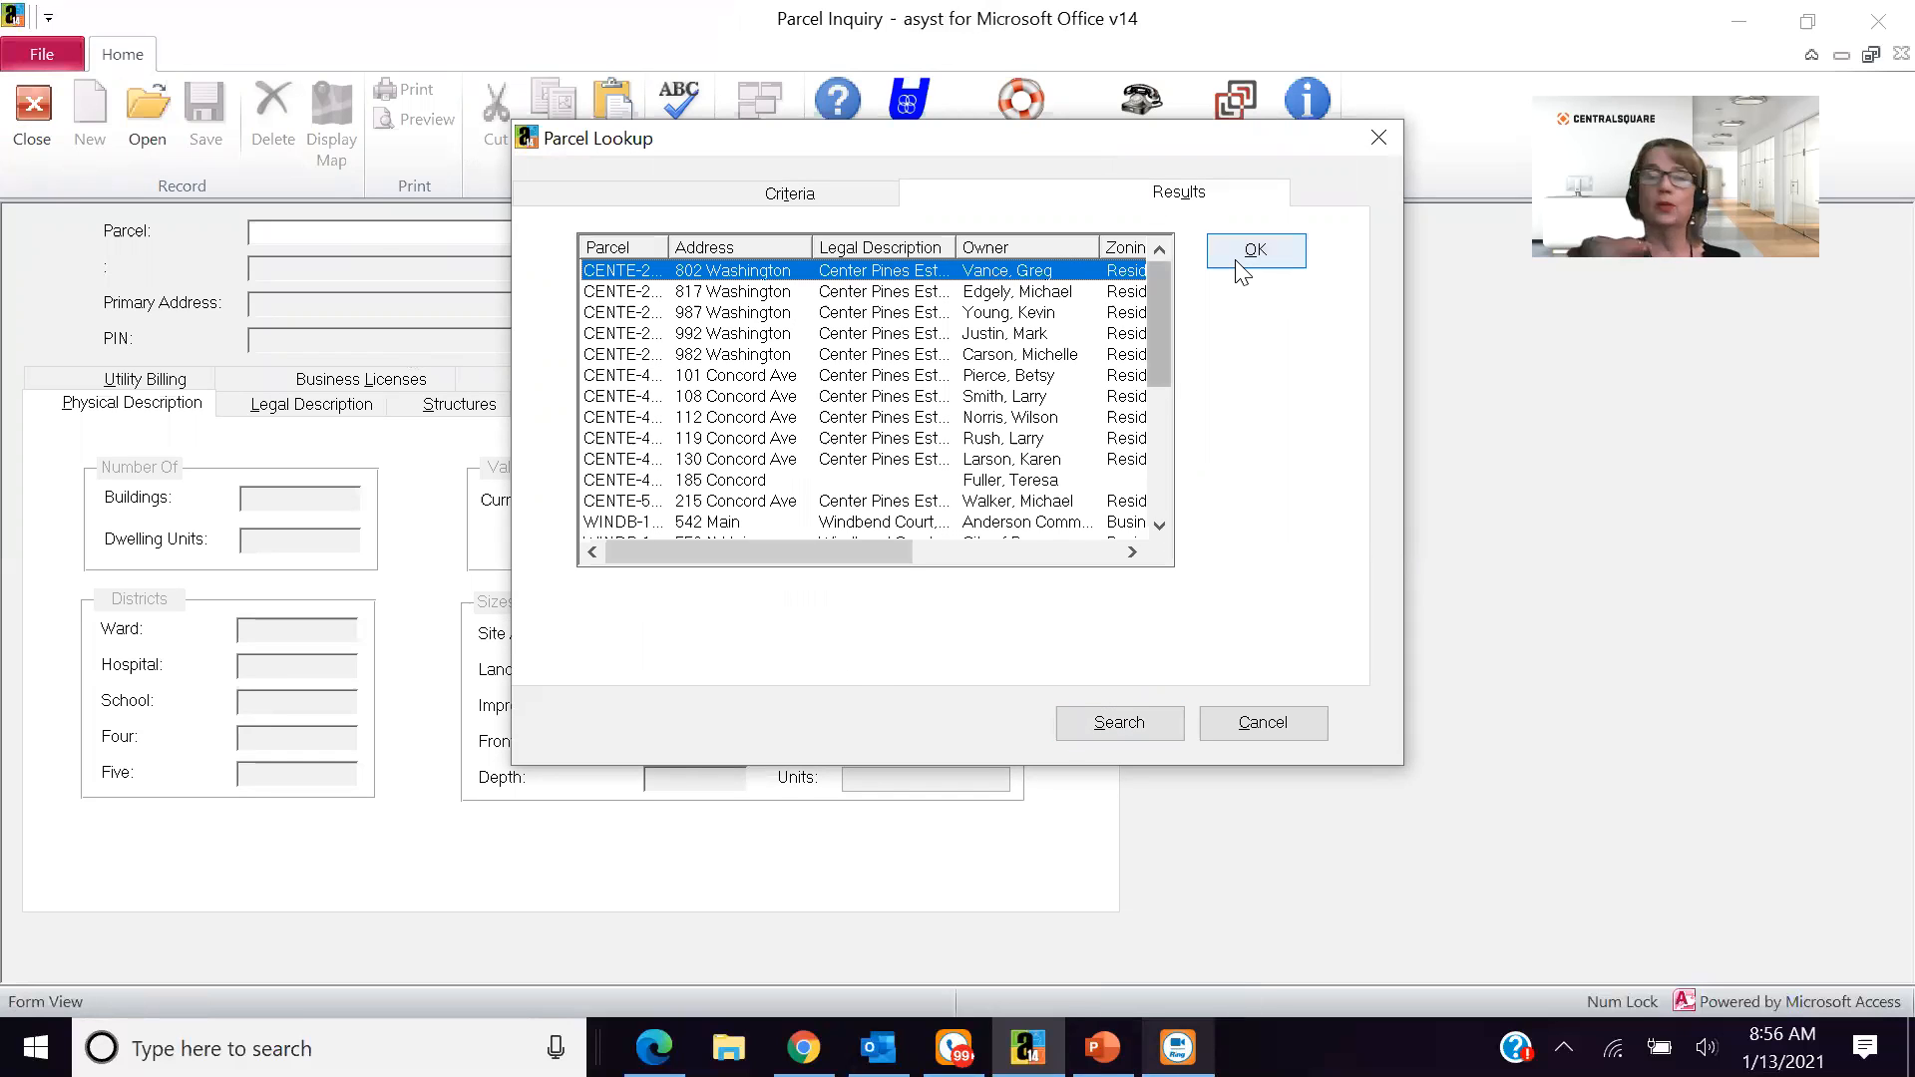
click(1240, 269)
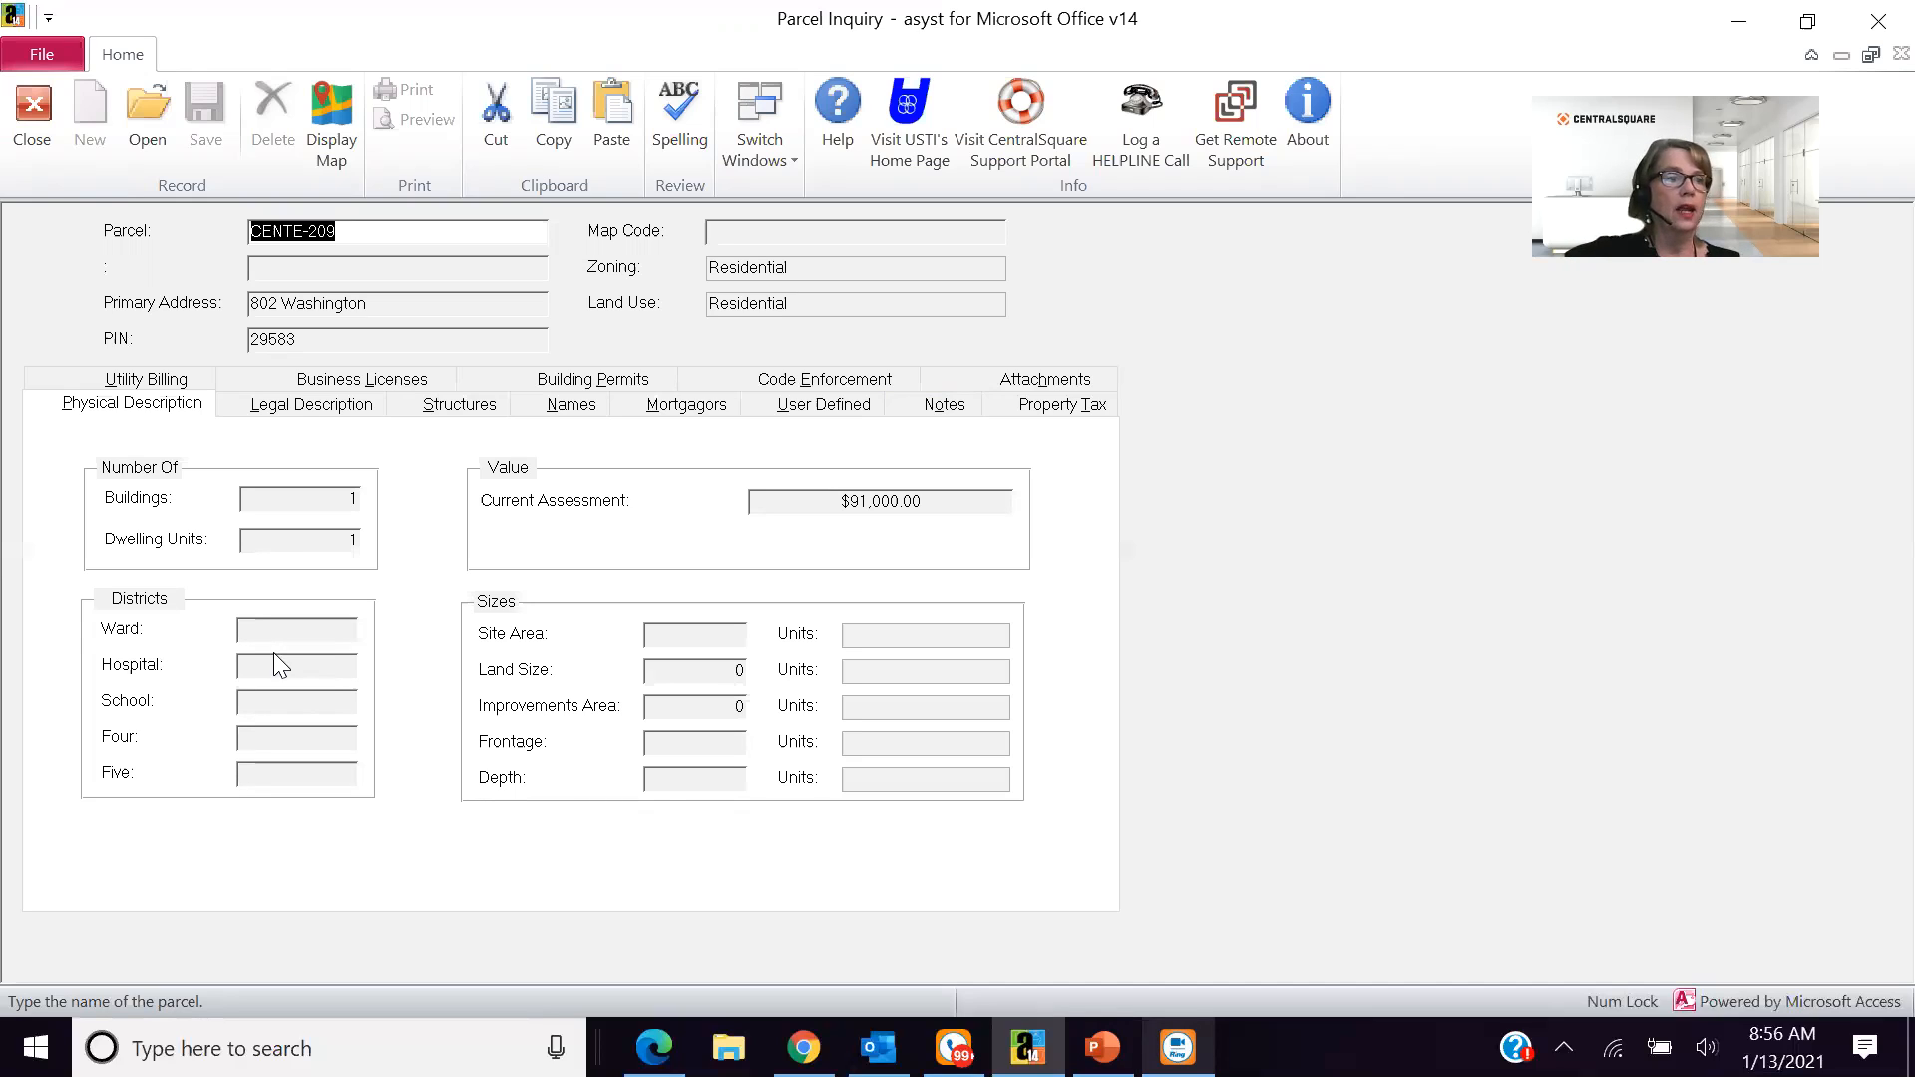
- Review the legal description, structures, names and utility billing of parcel CENTE-209, and close the inquiry
click(292, 409)
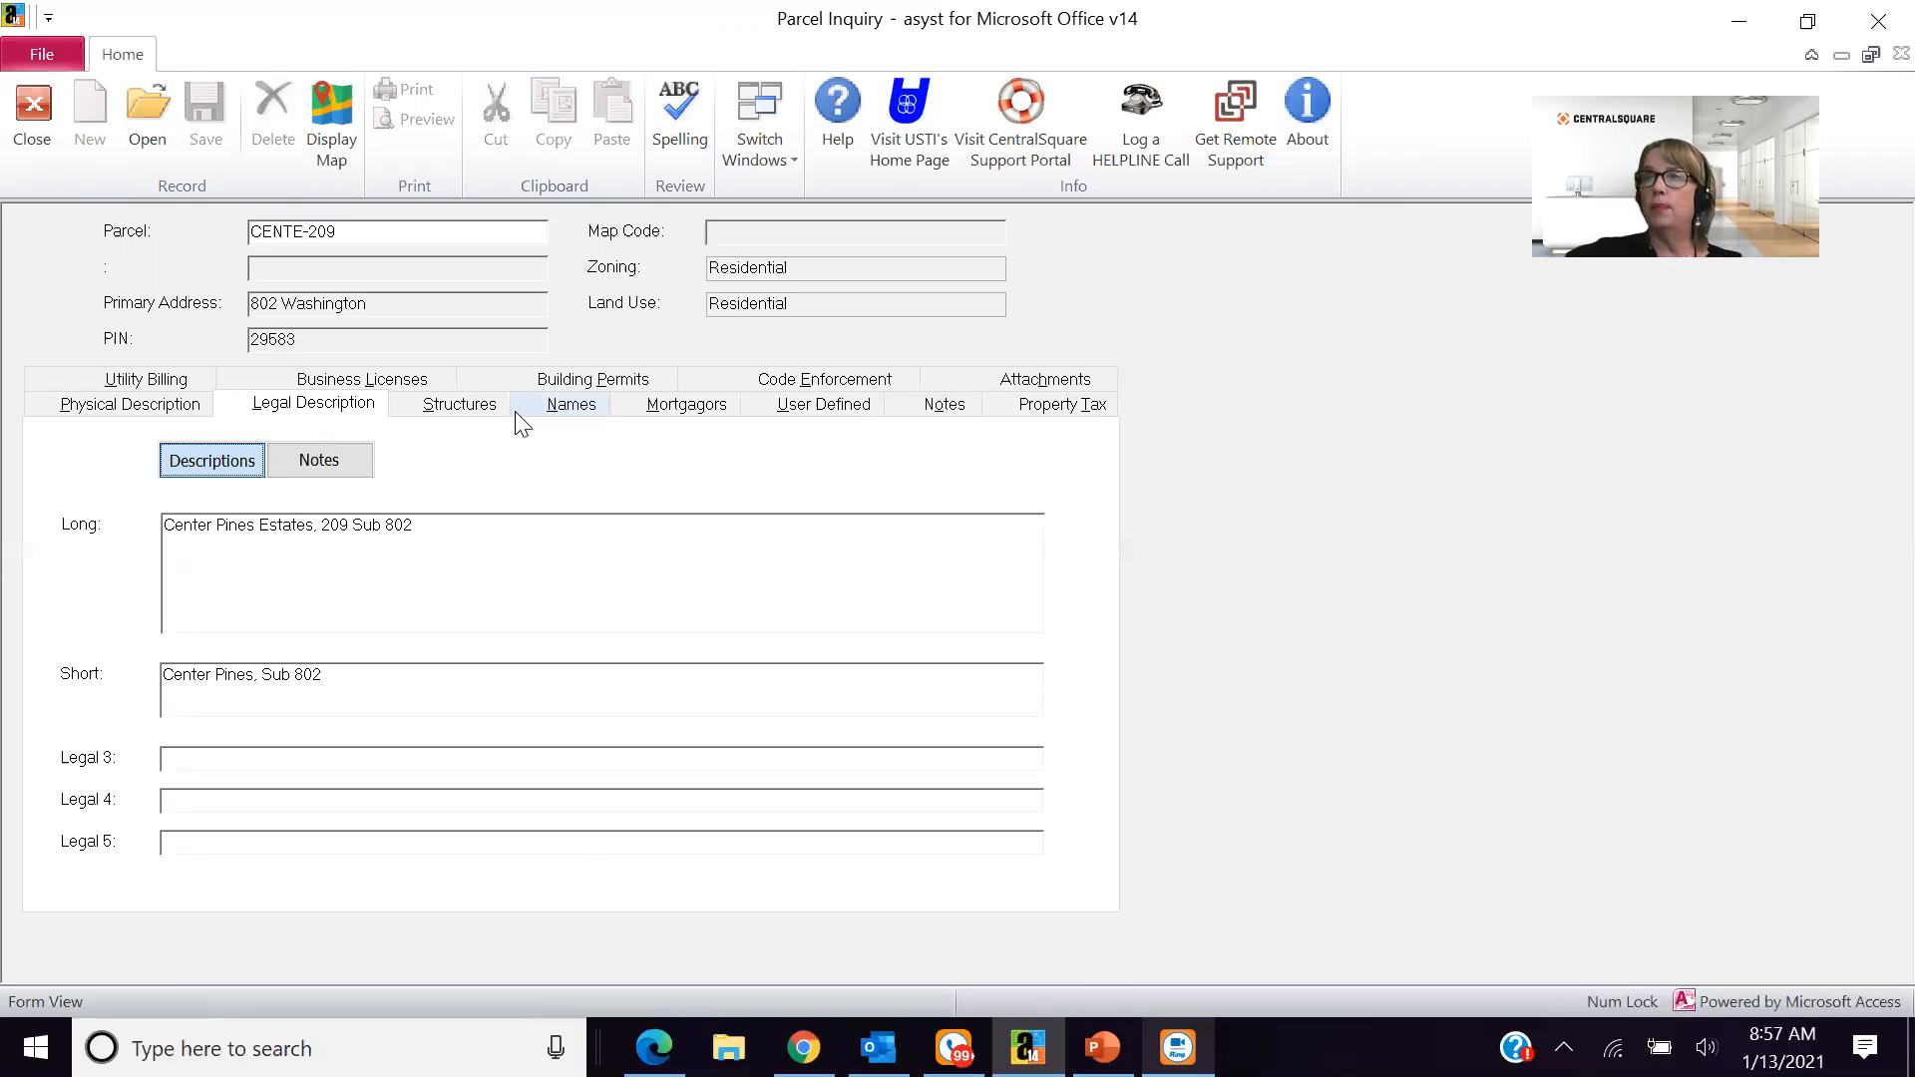
click(486, 412)
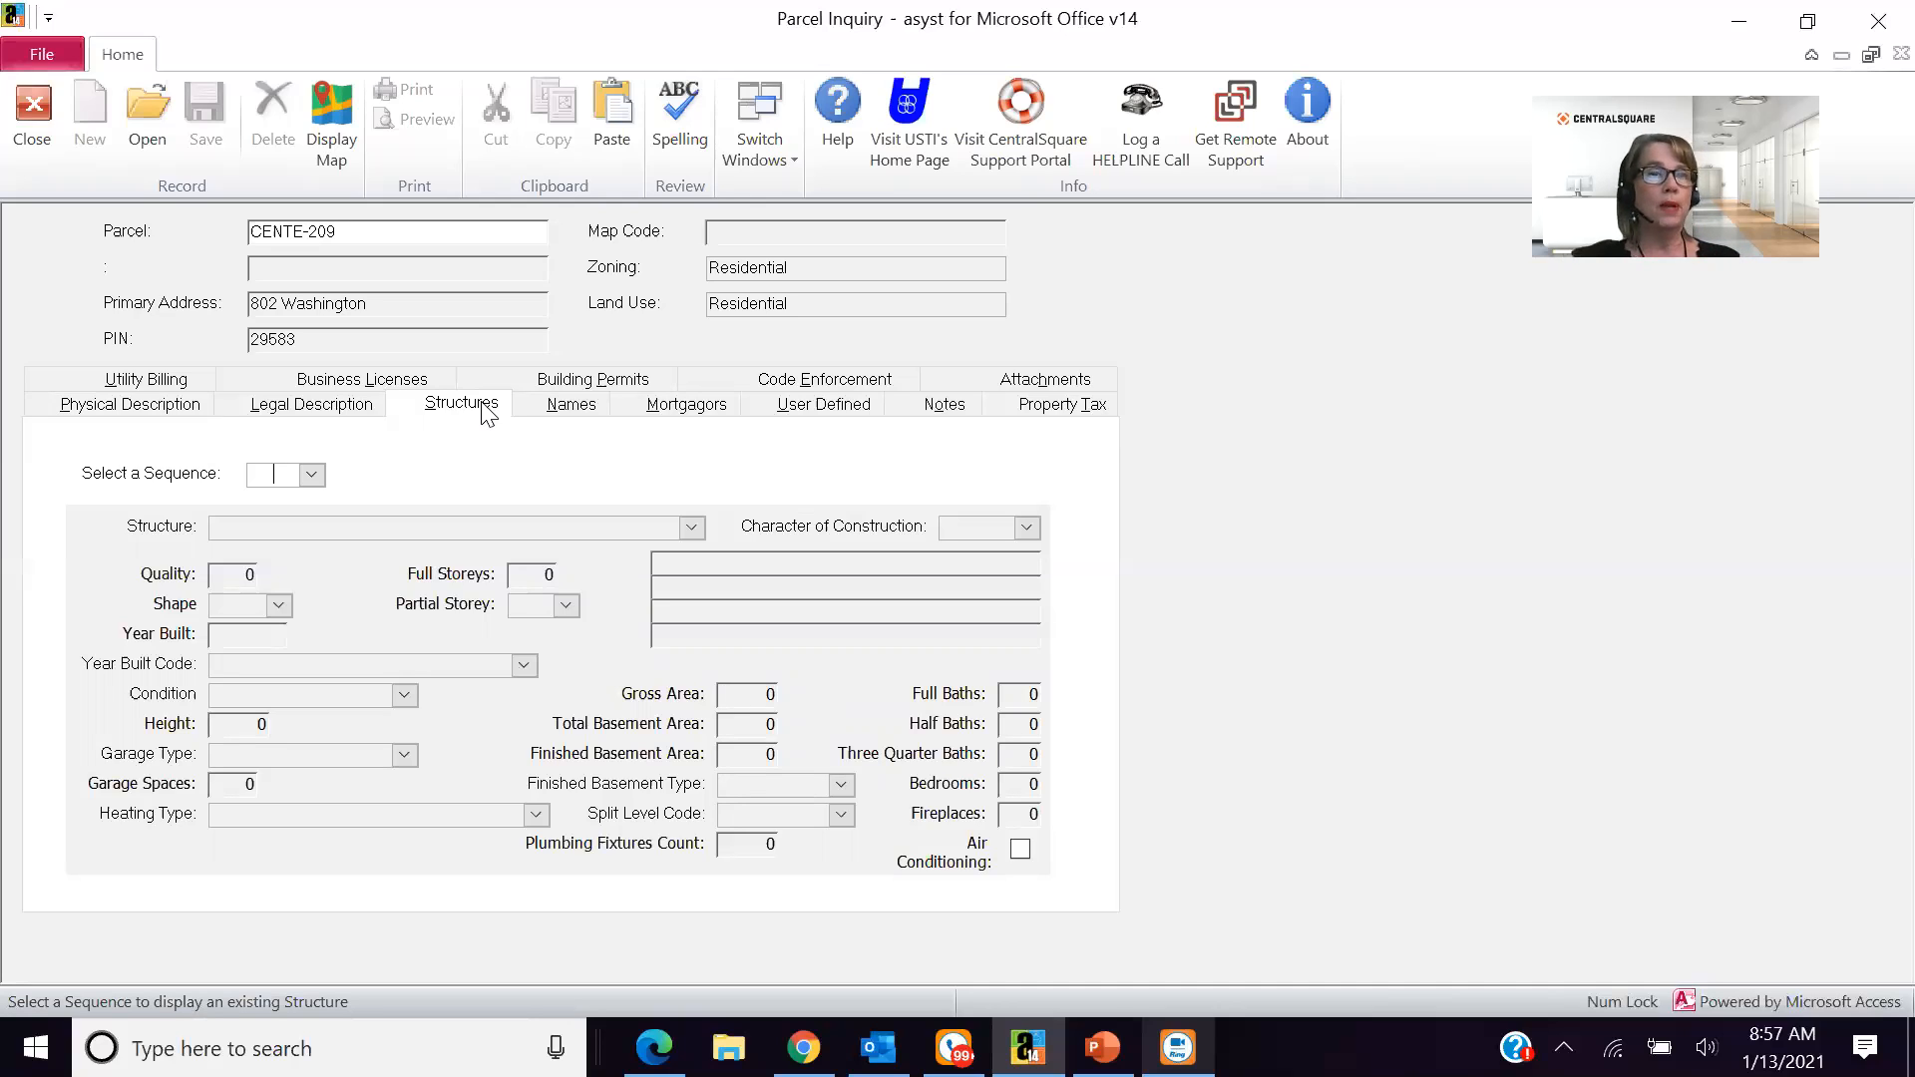
click(556, 409)
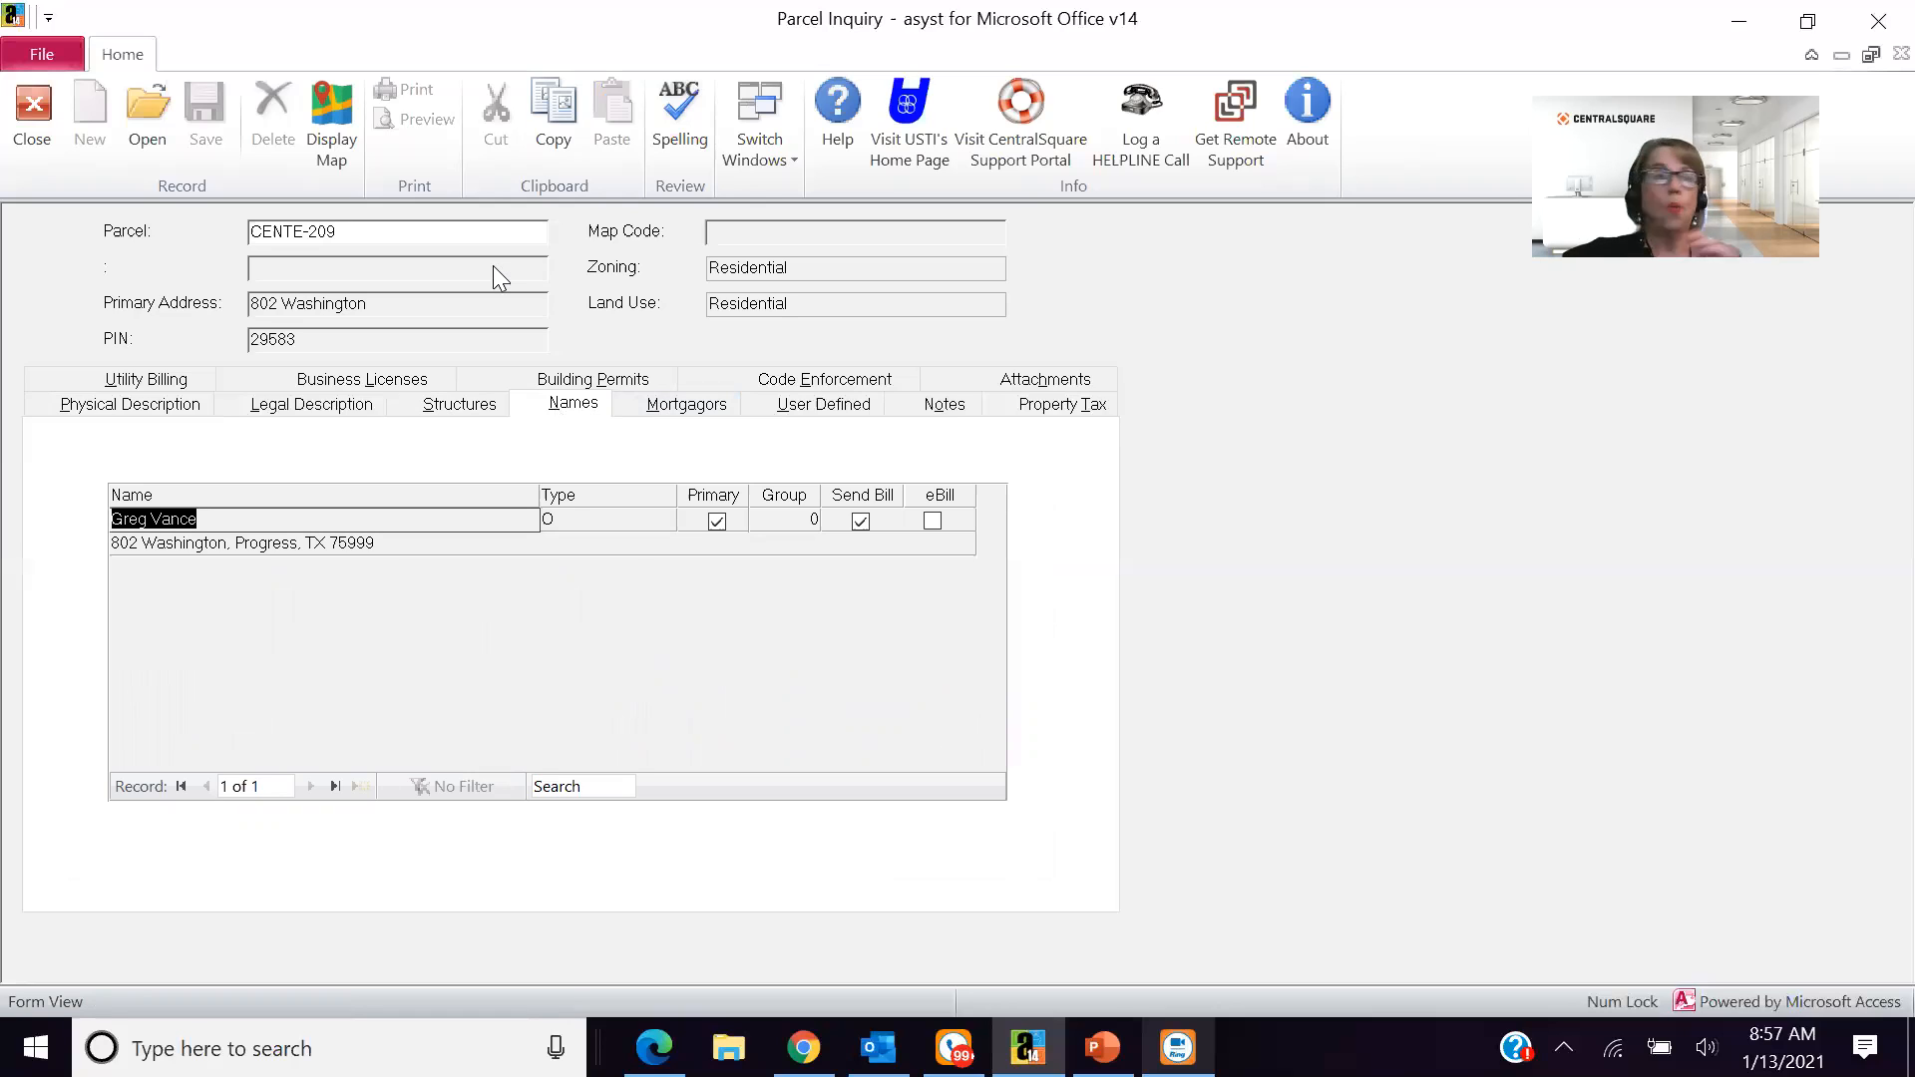
click(186, 377)
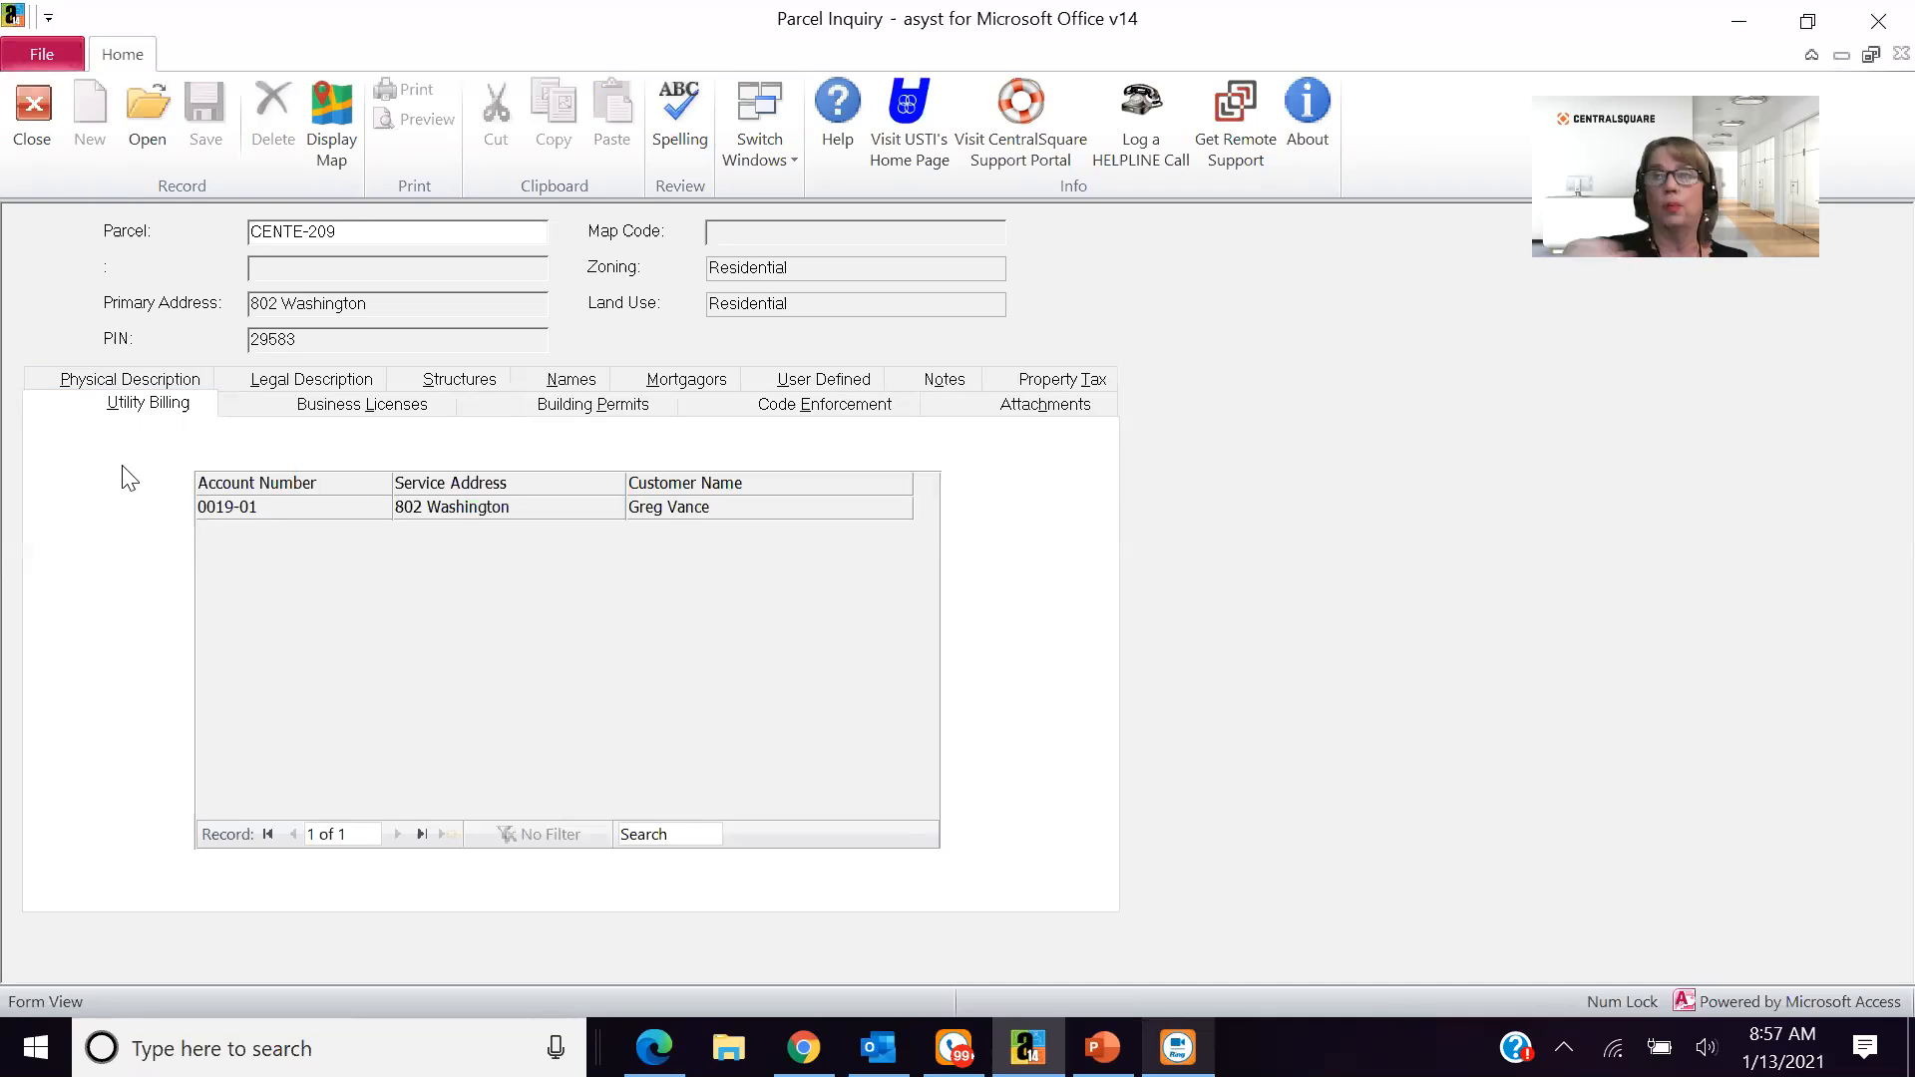
click(46, 139)
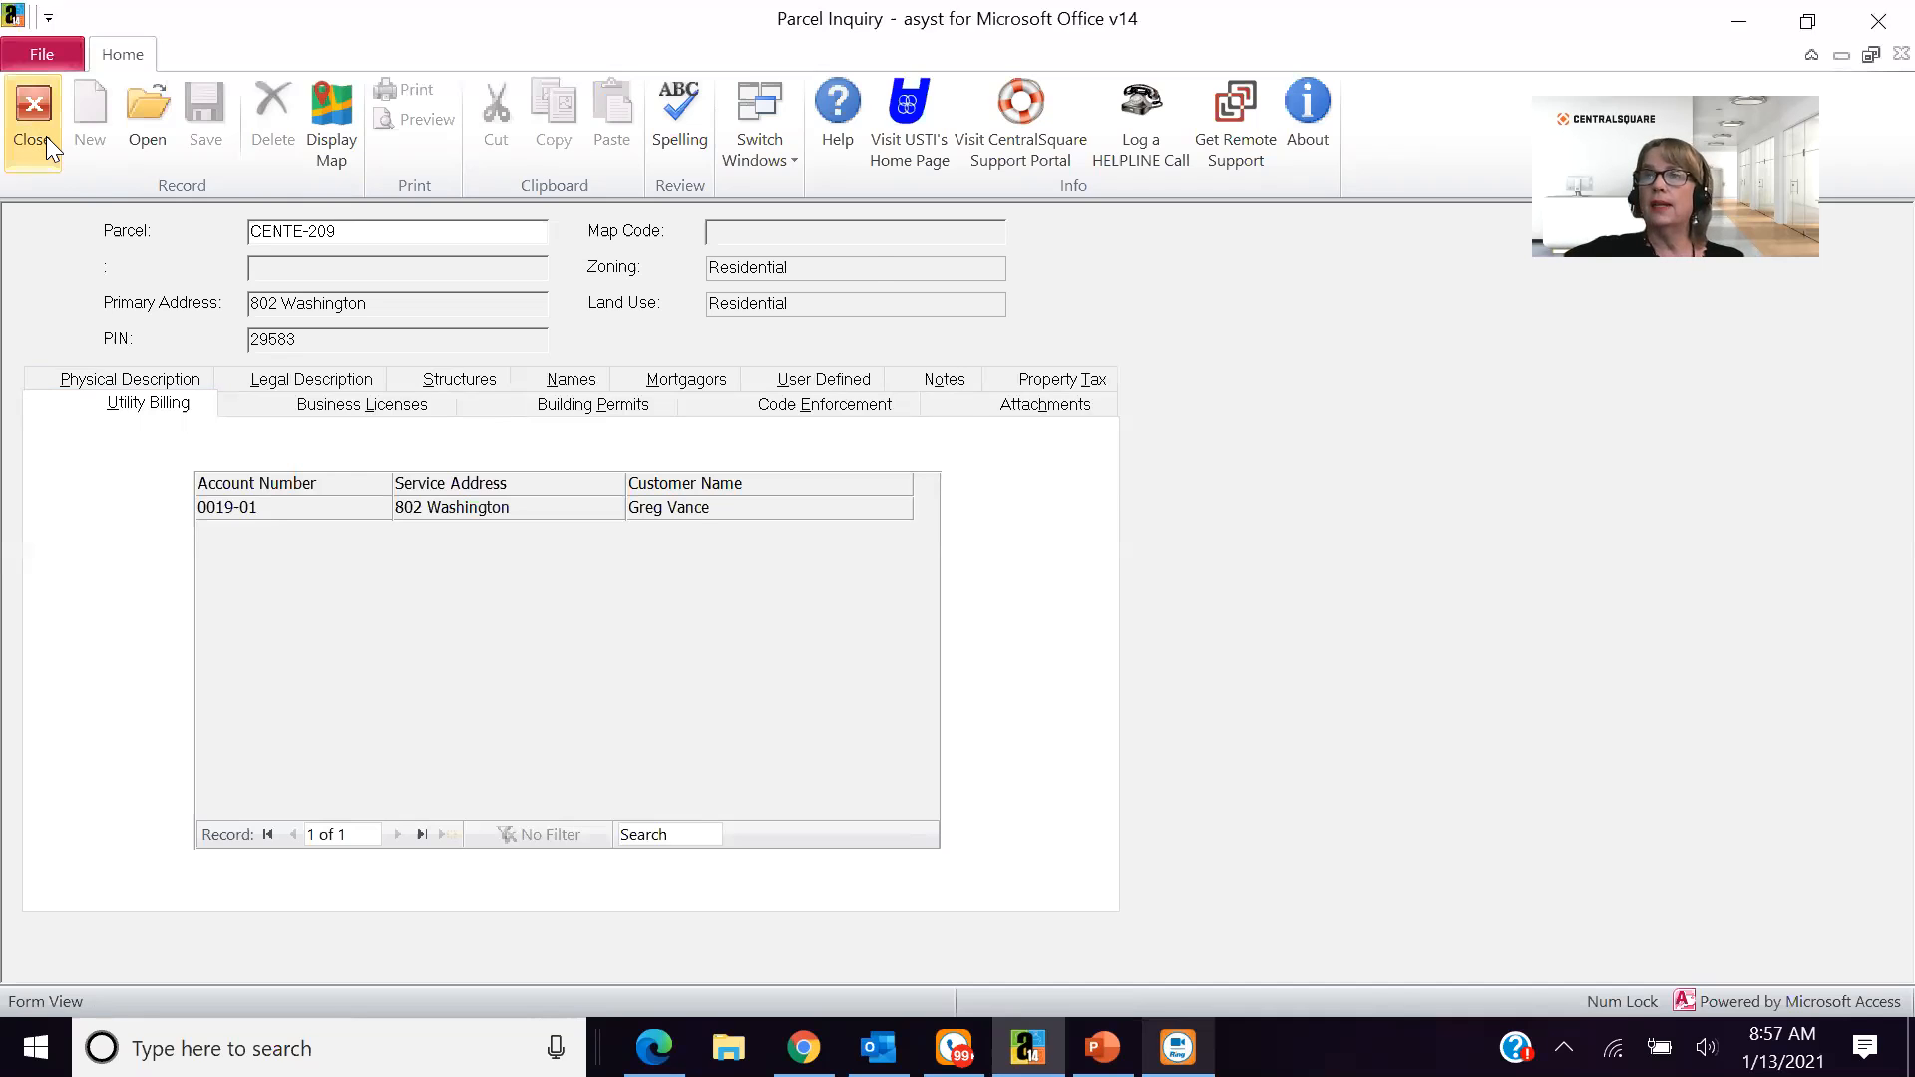
- Examine the daily, report, inquiry and table options available in the Building Permits module
click(230, 243)
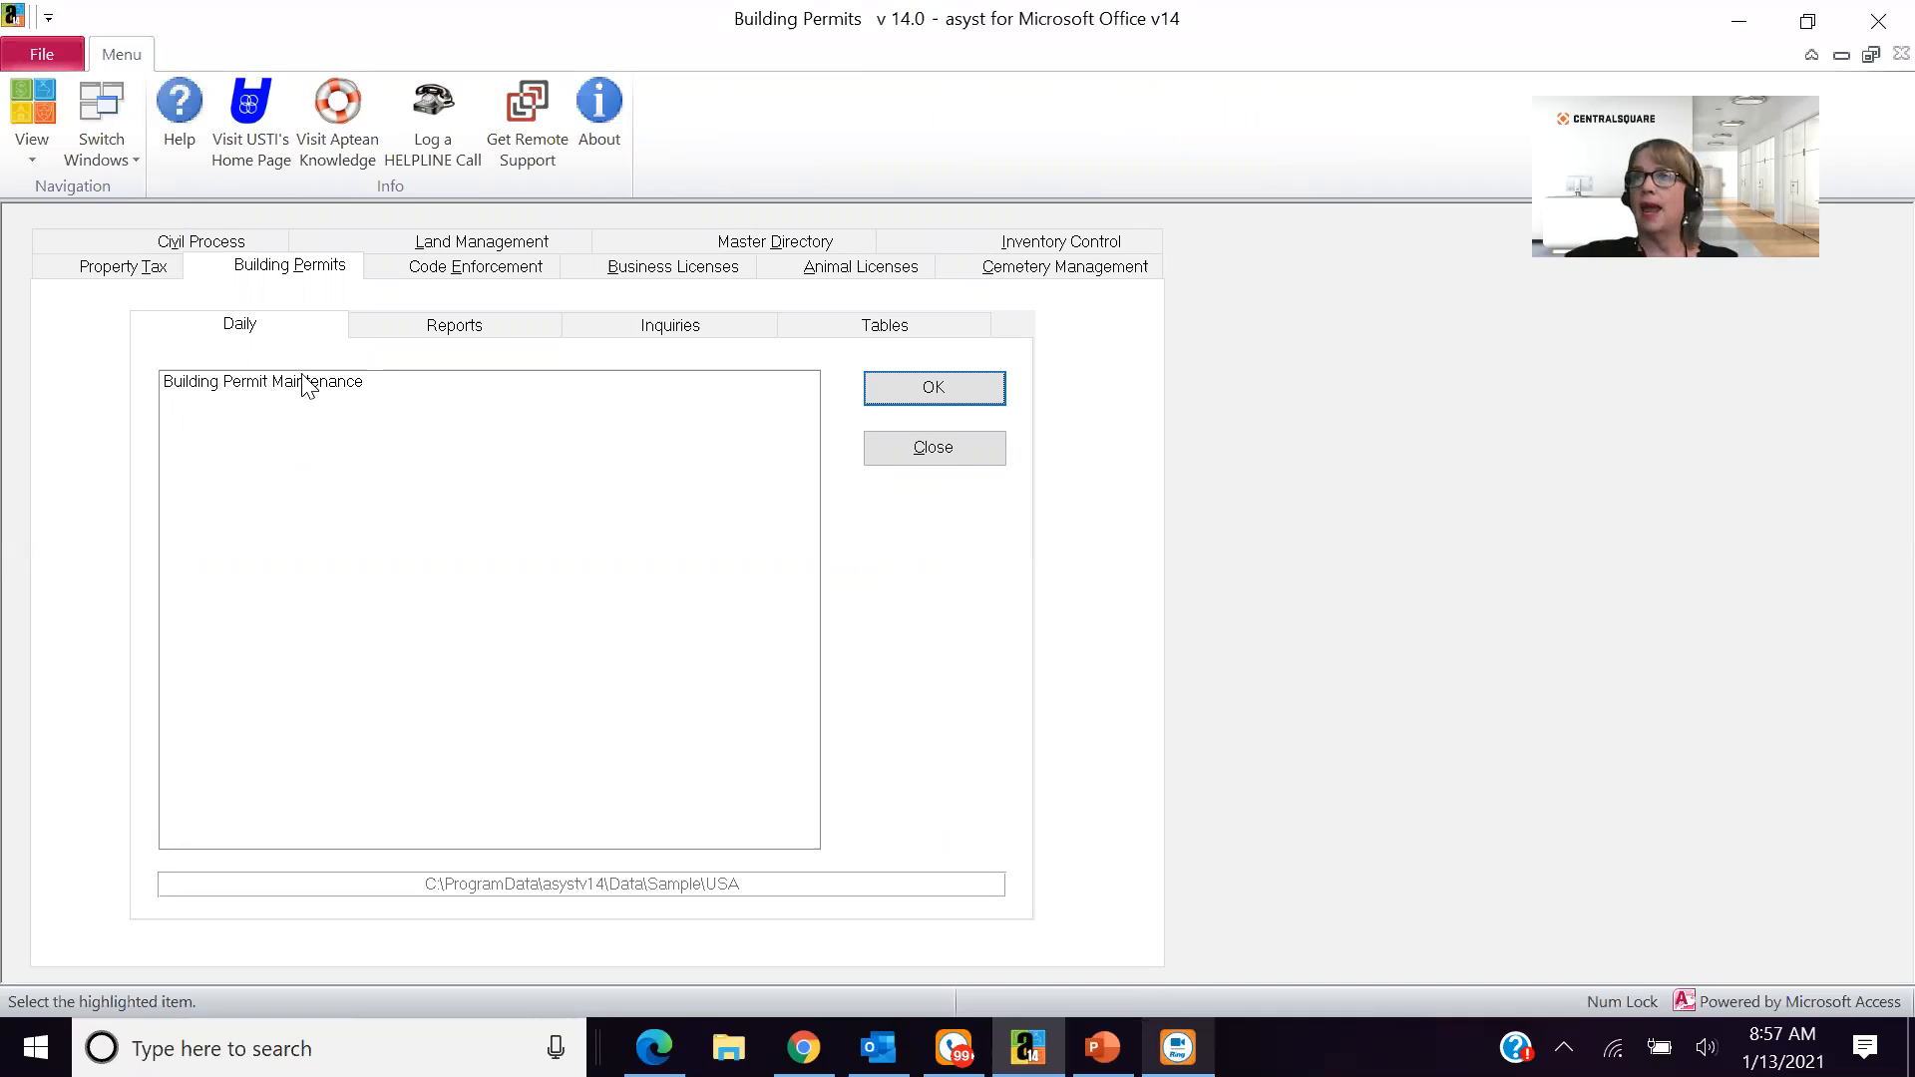
double_click(303, 377)
click(390, 326)
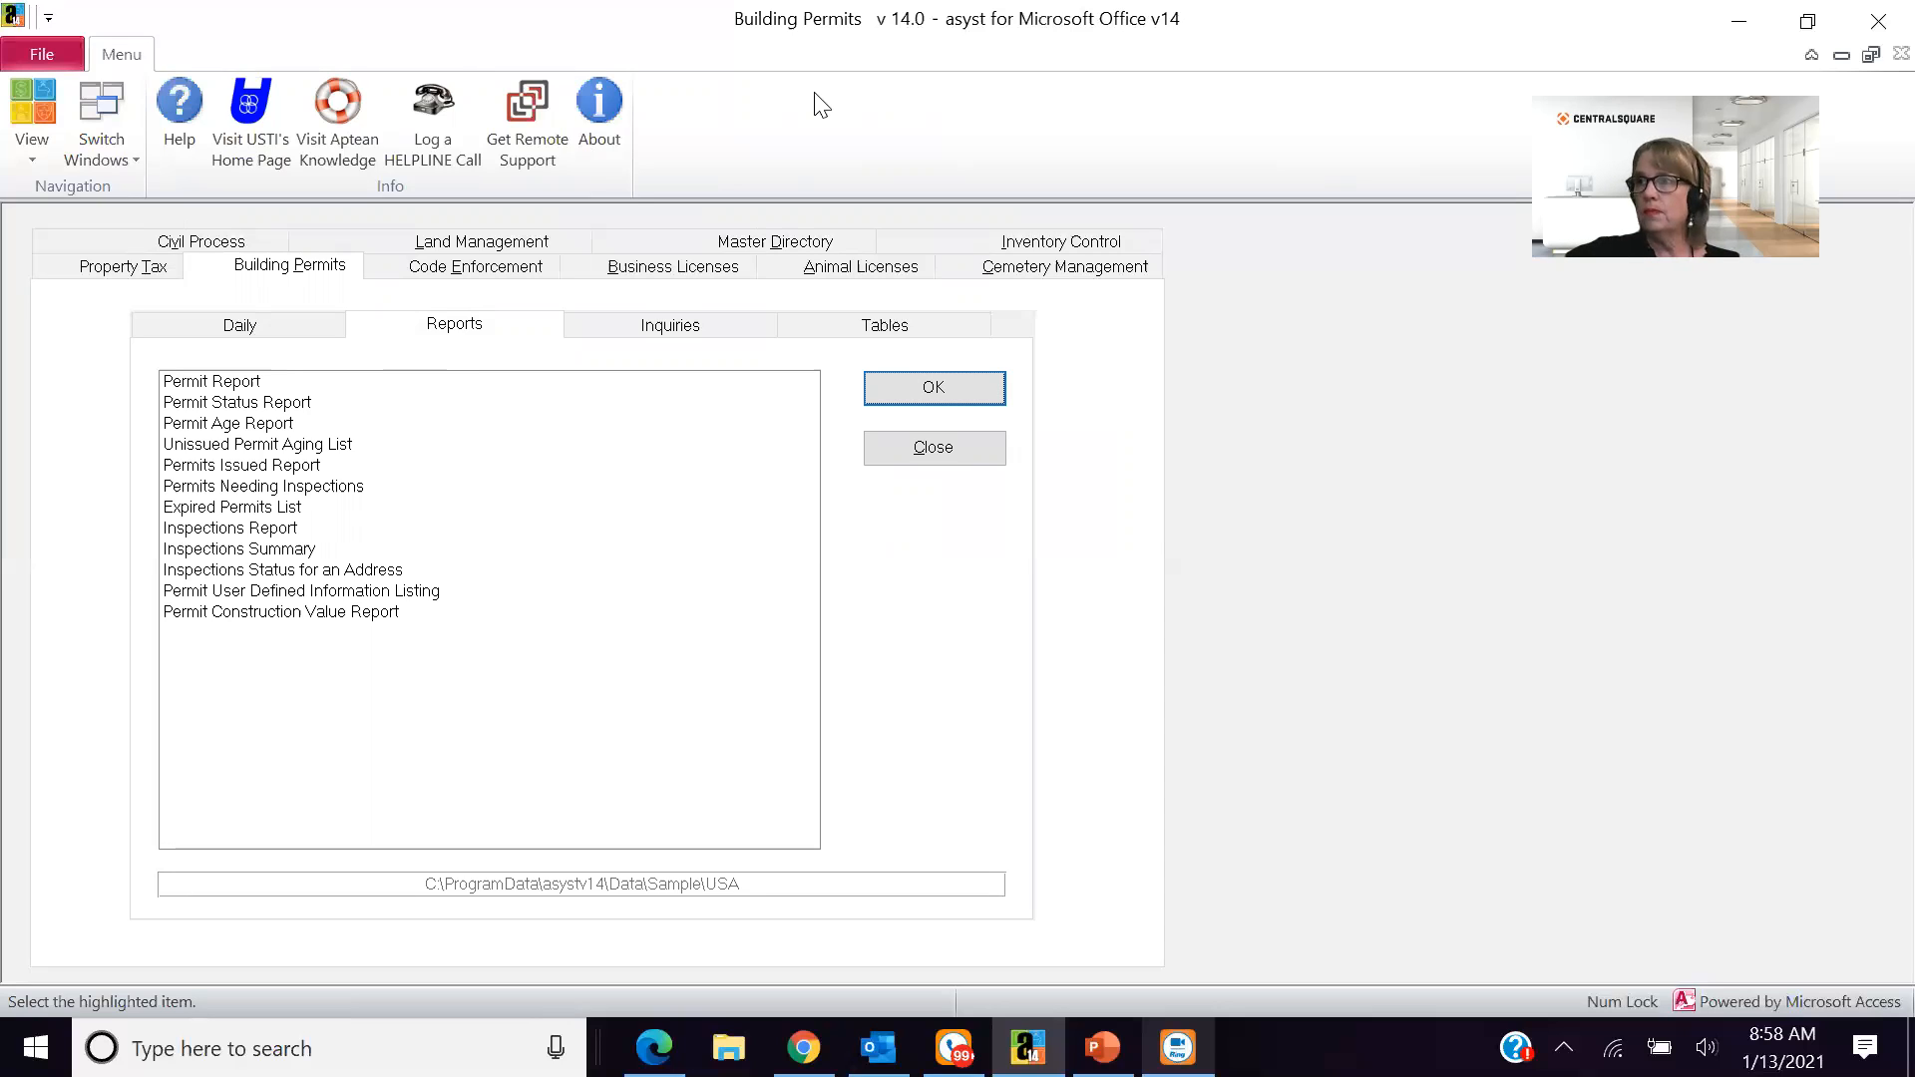
click(697, 333)
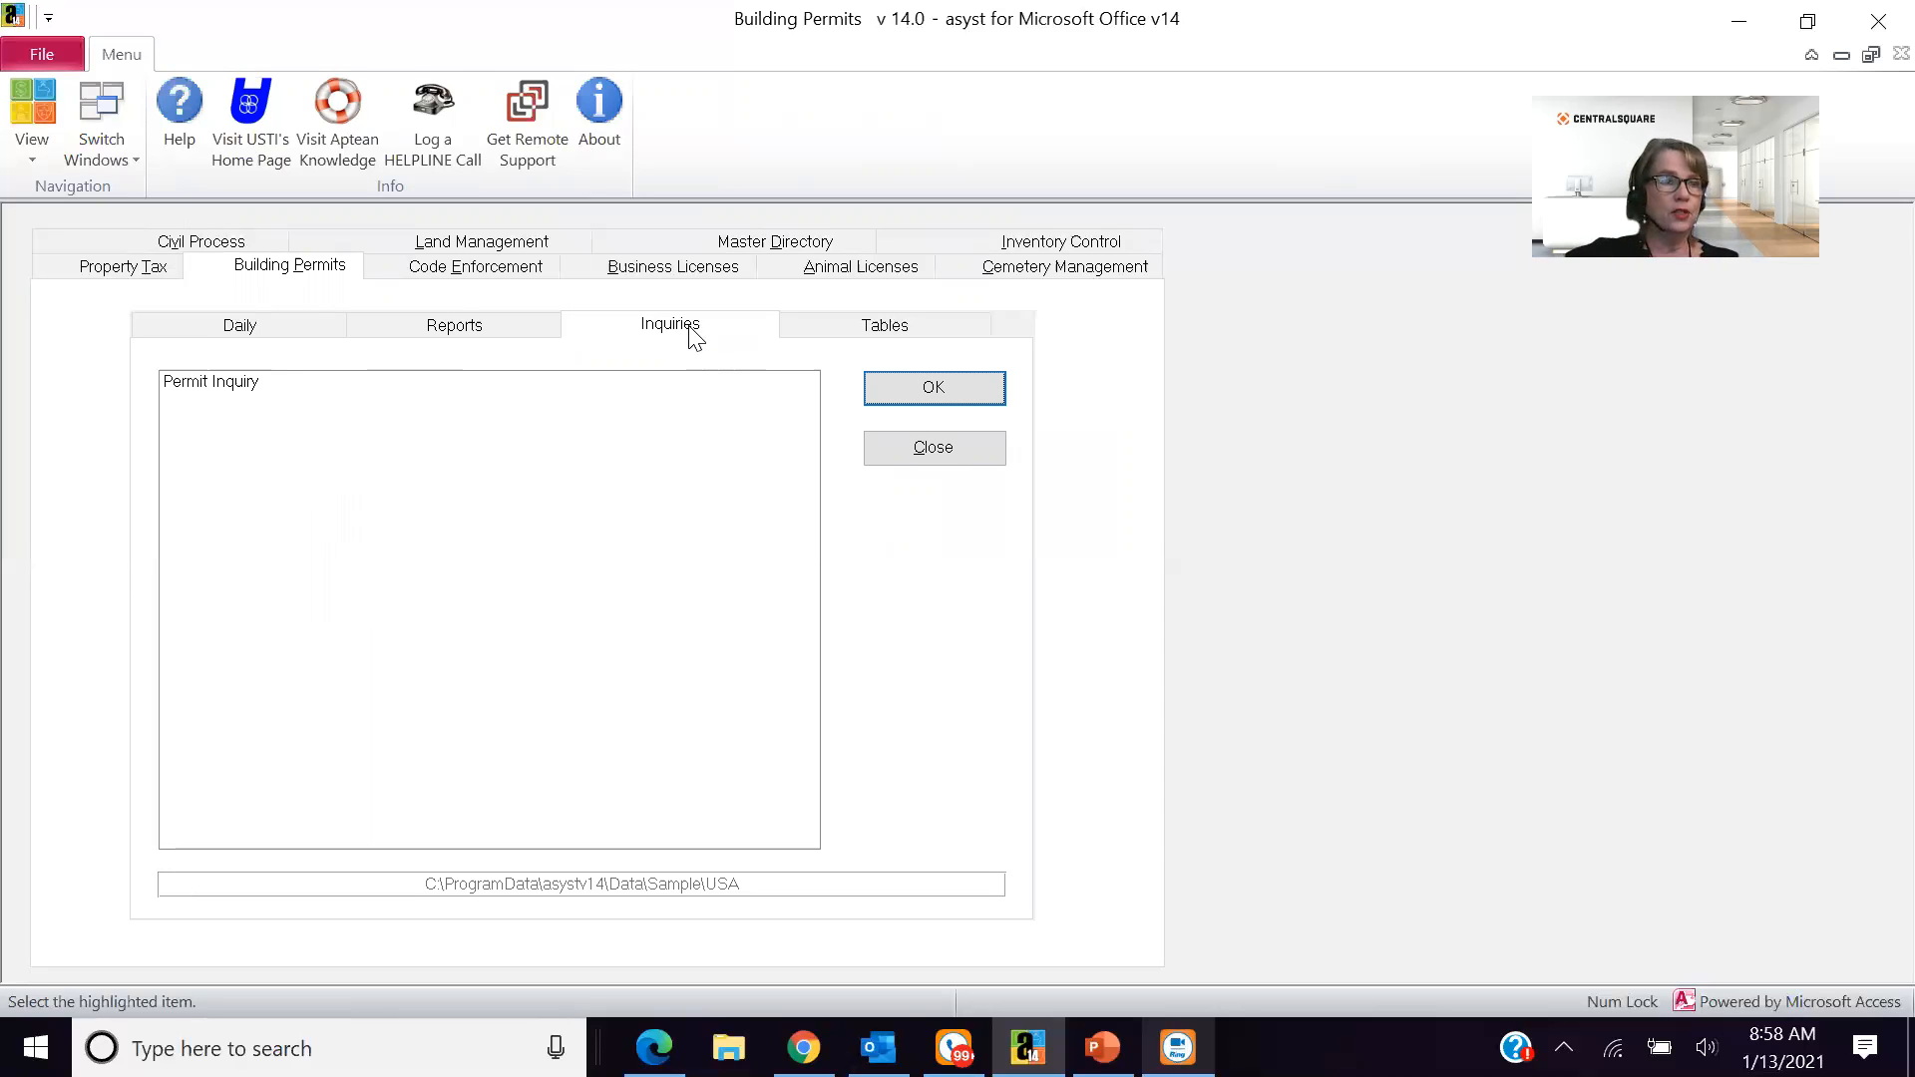
click(855, 327)
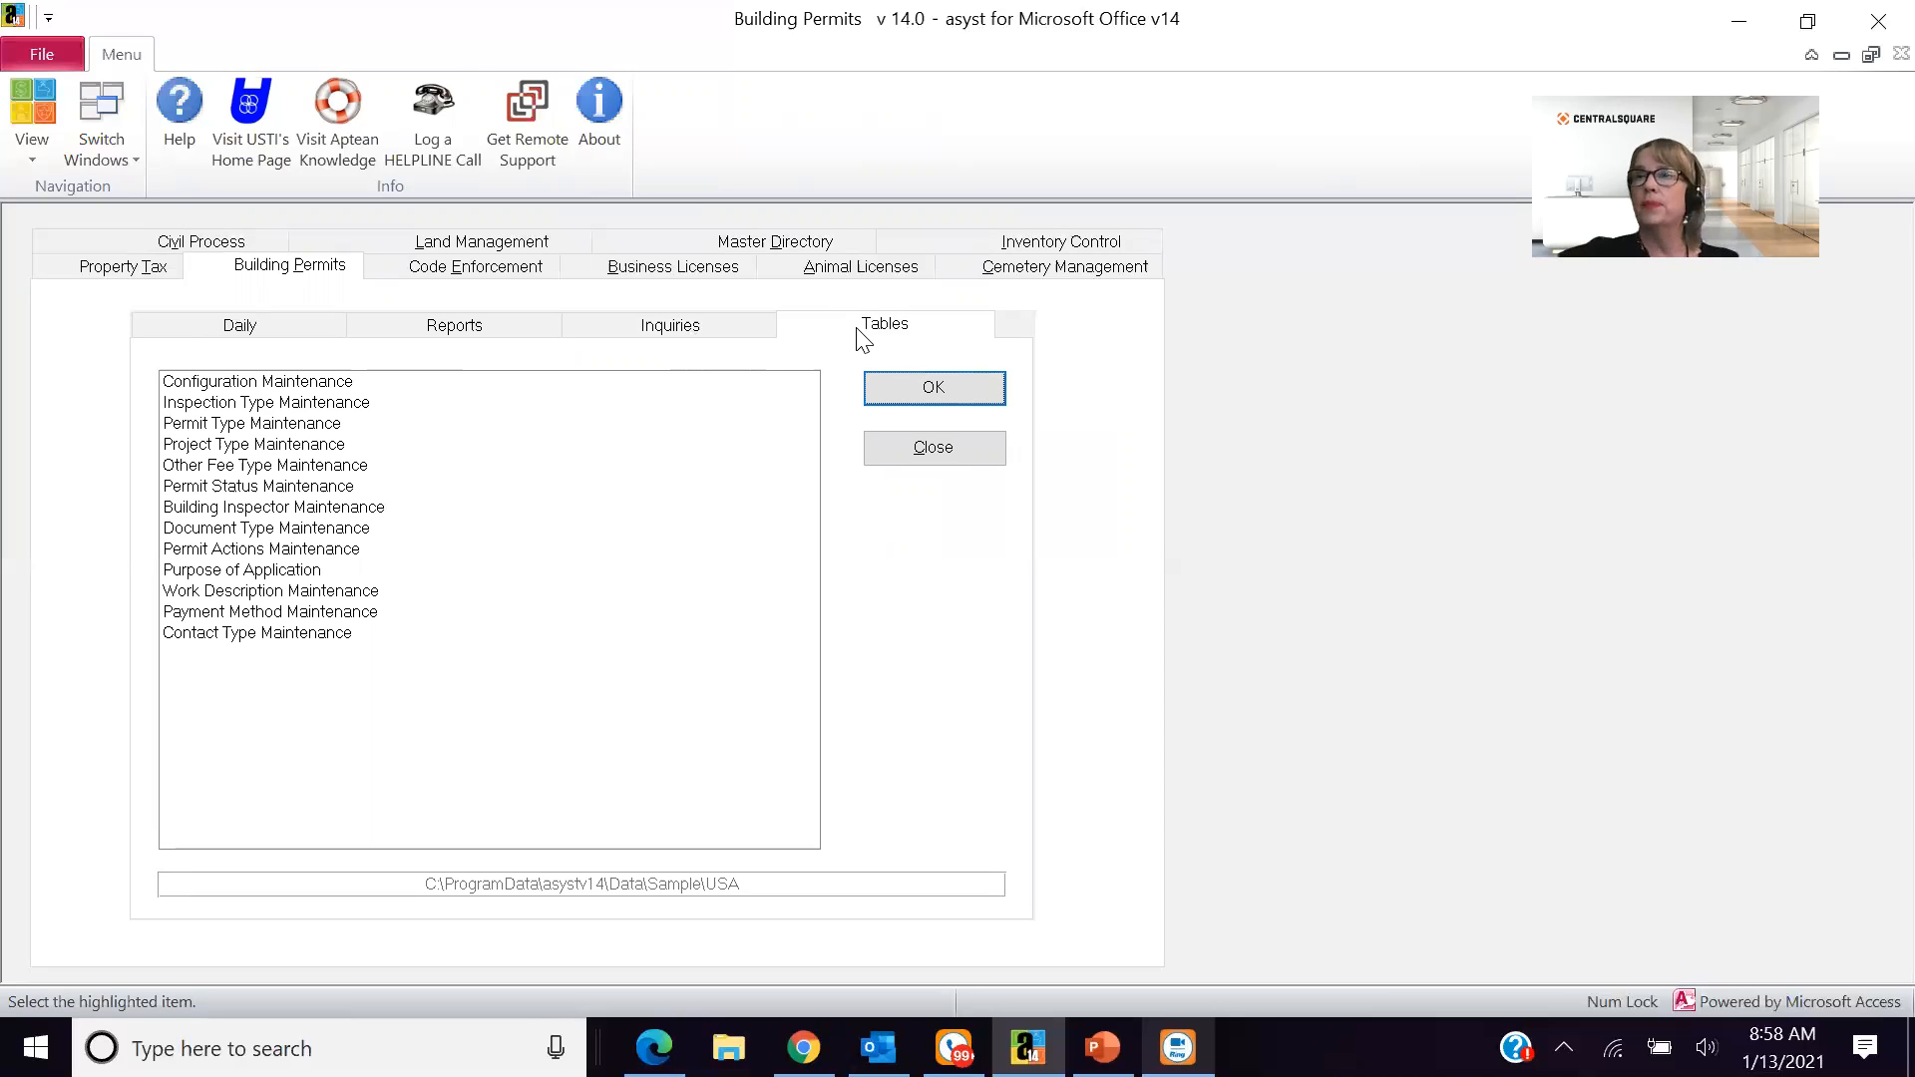
- Open Building Permit Maintenance from the daily options of the Building Permits module
click(190, 332)
click(291, 384)
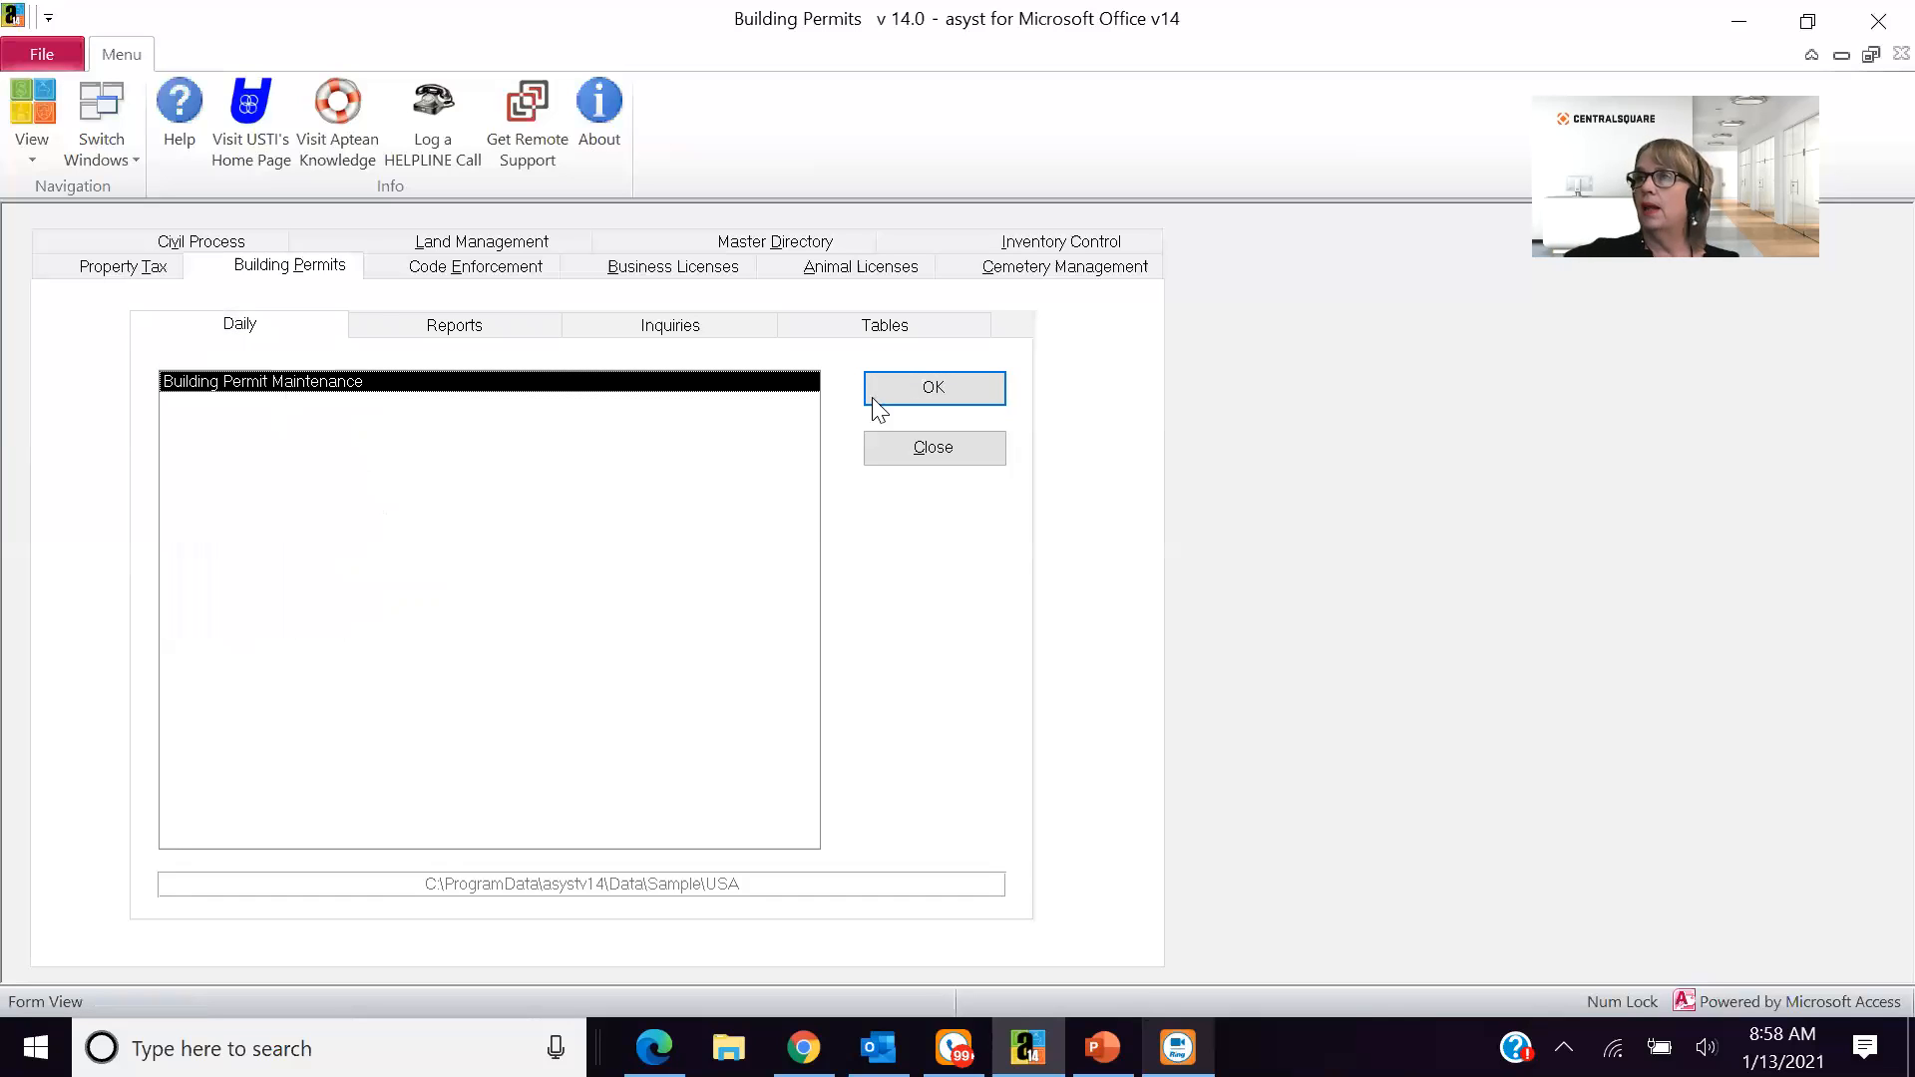
key(Return)
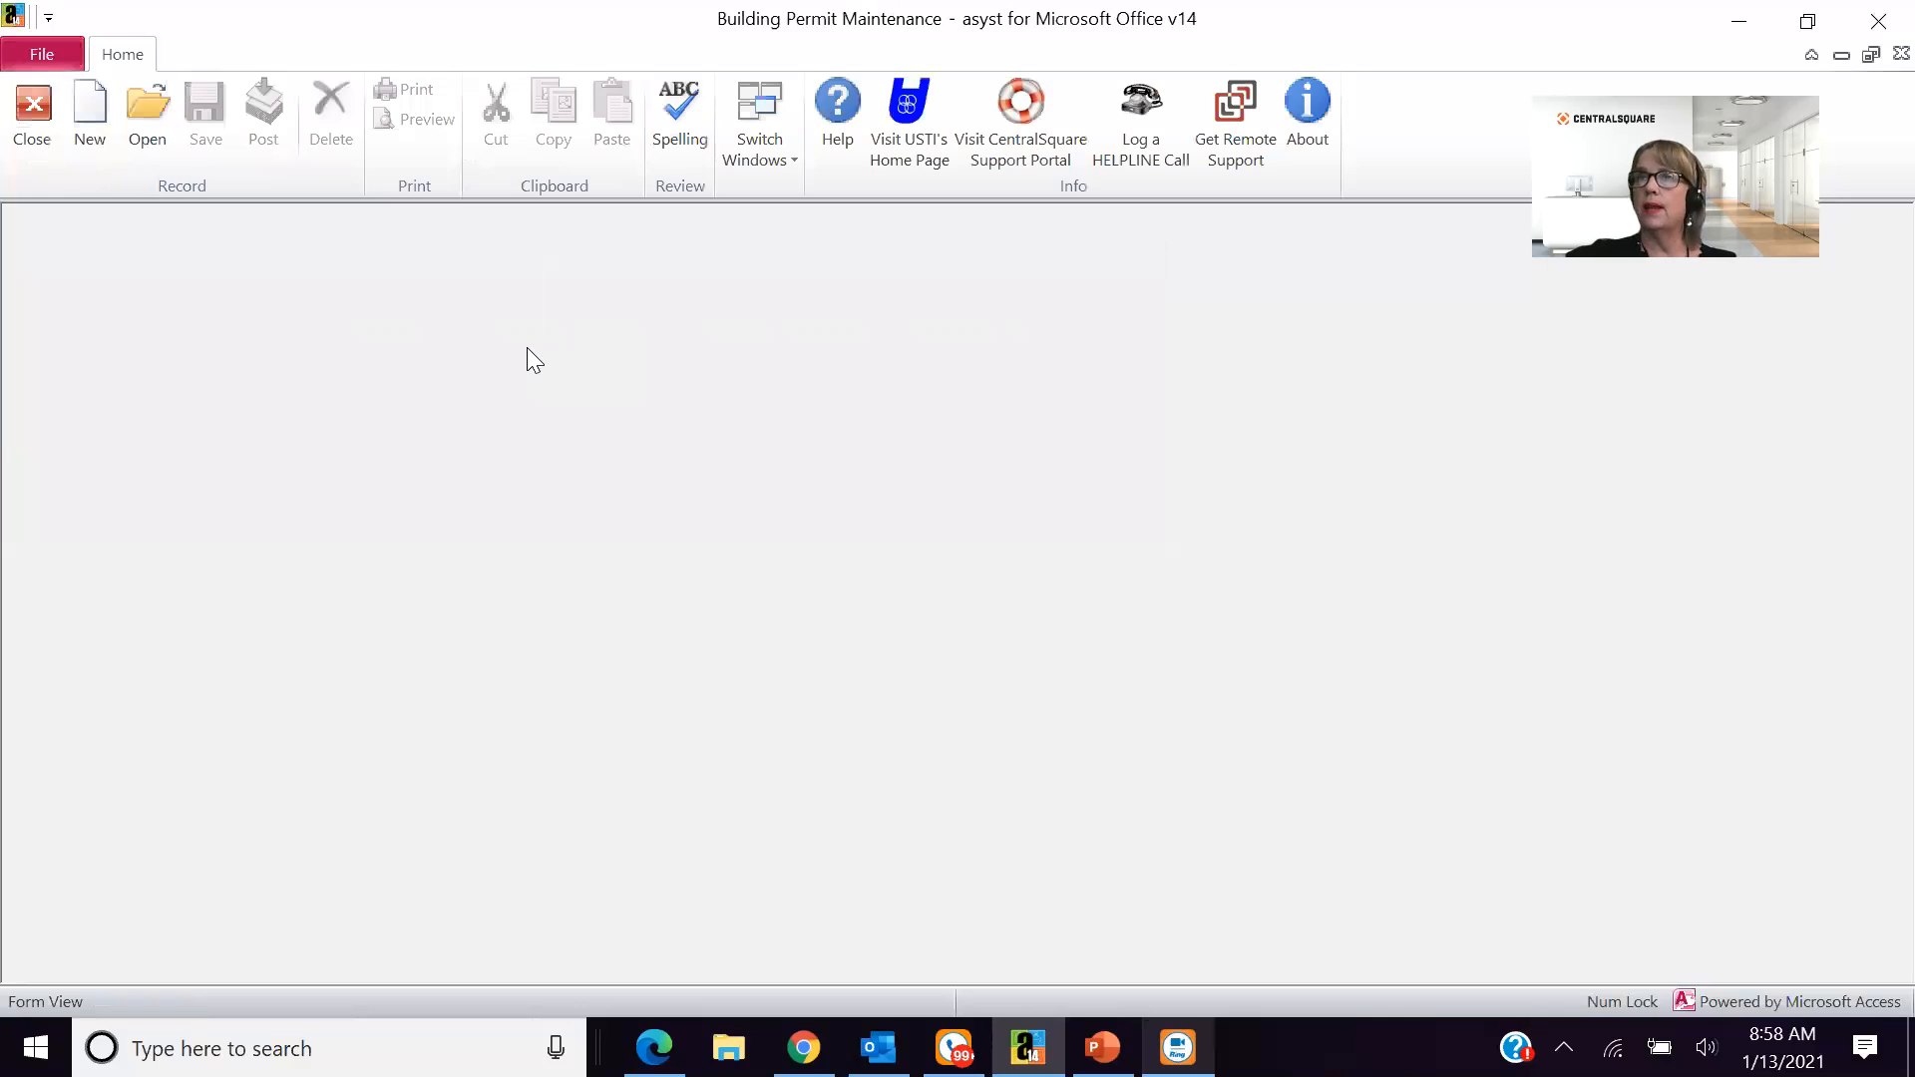
- Look up permits with expired ones included and open the New Garage building permit
click(146, 150)
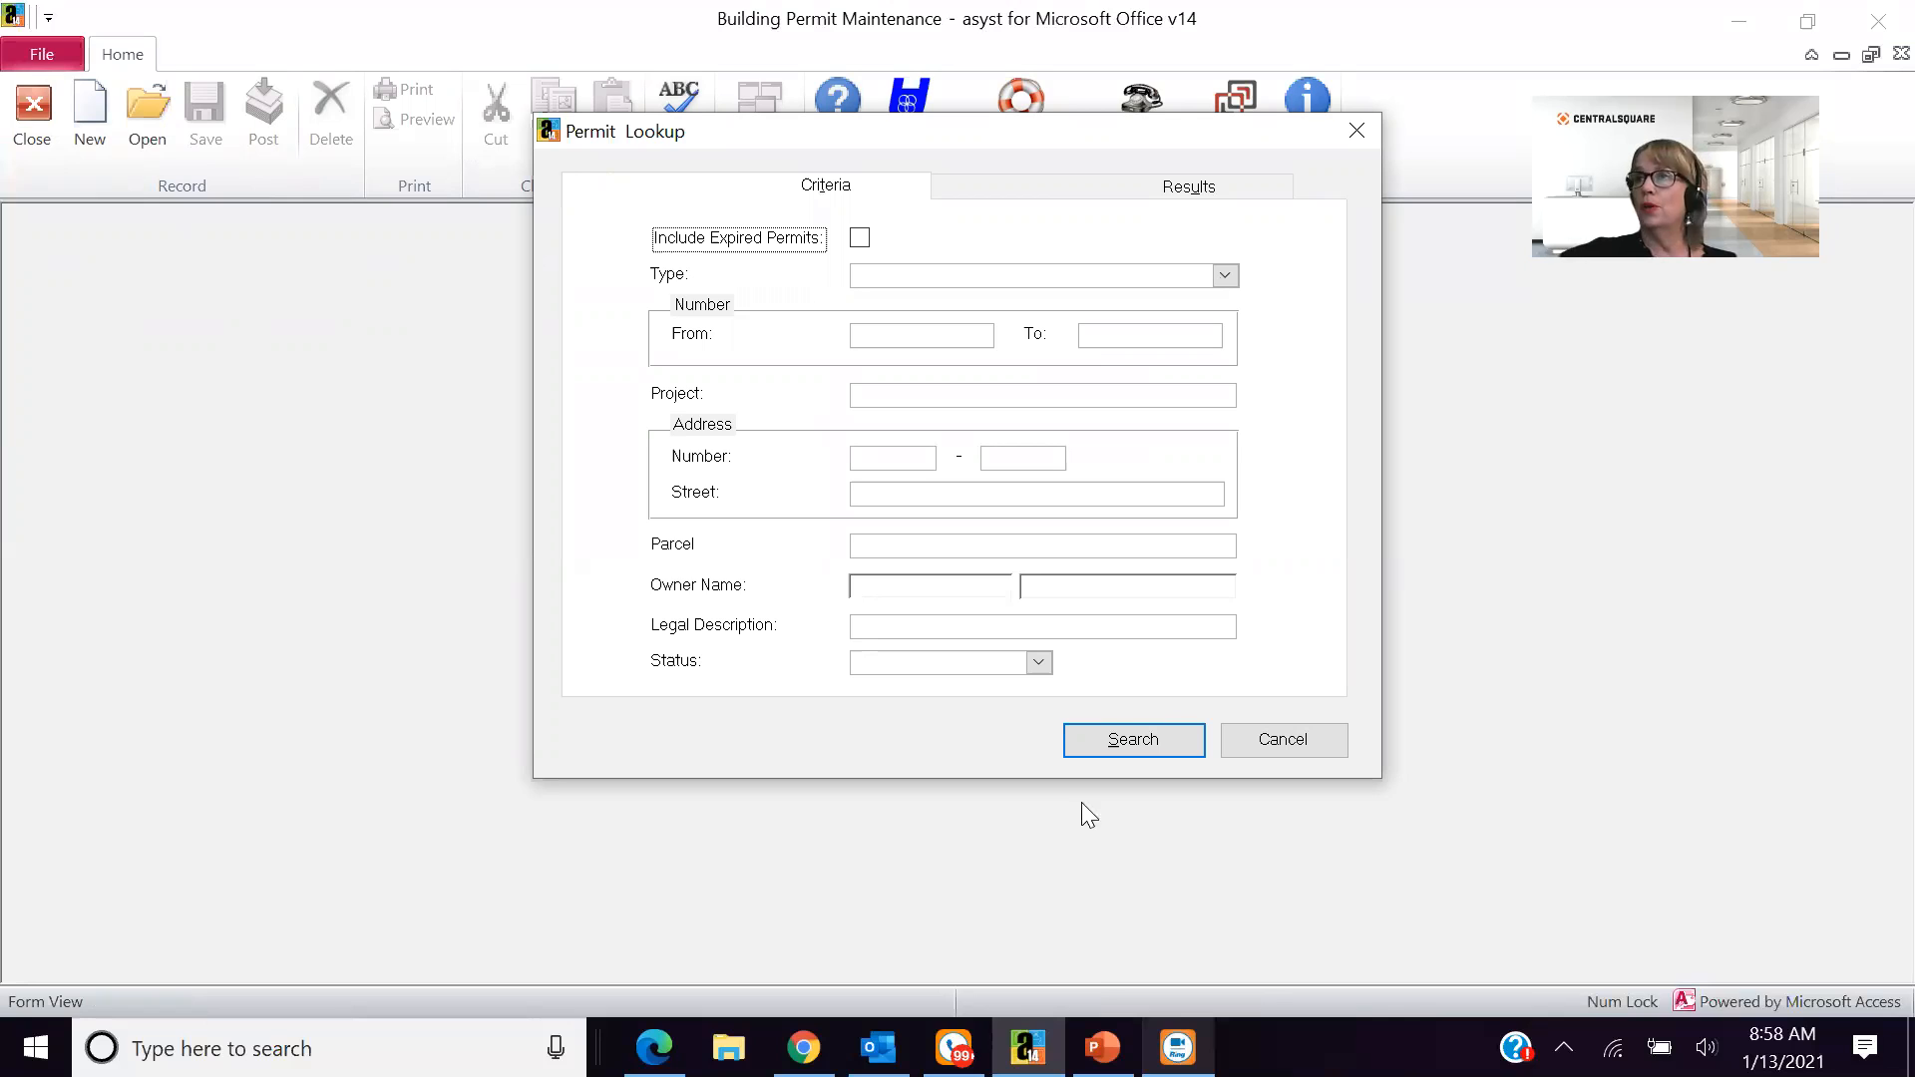
key(space)
click(1114, 750)
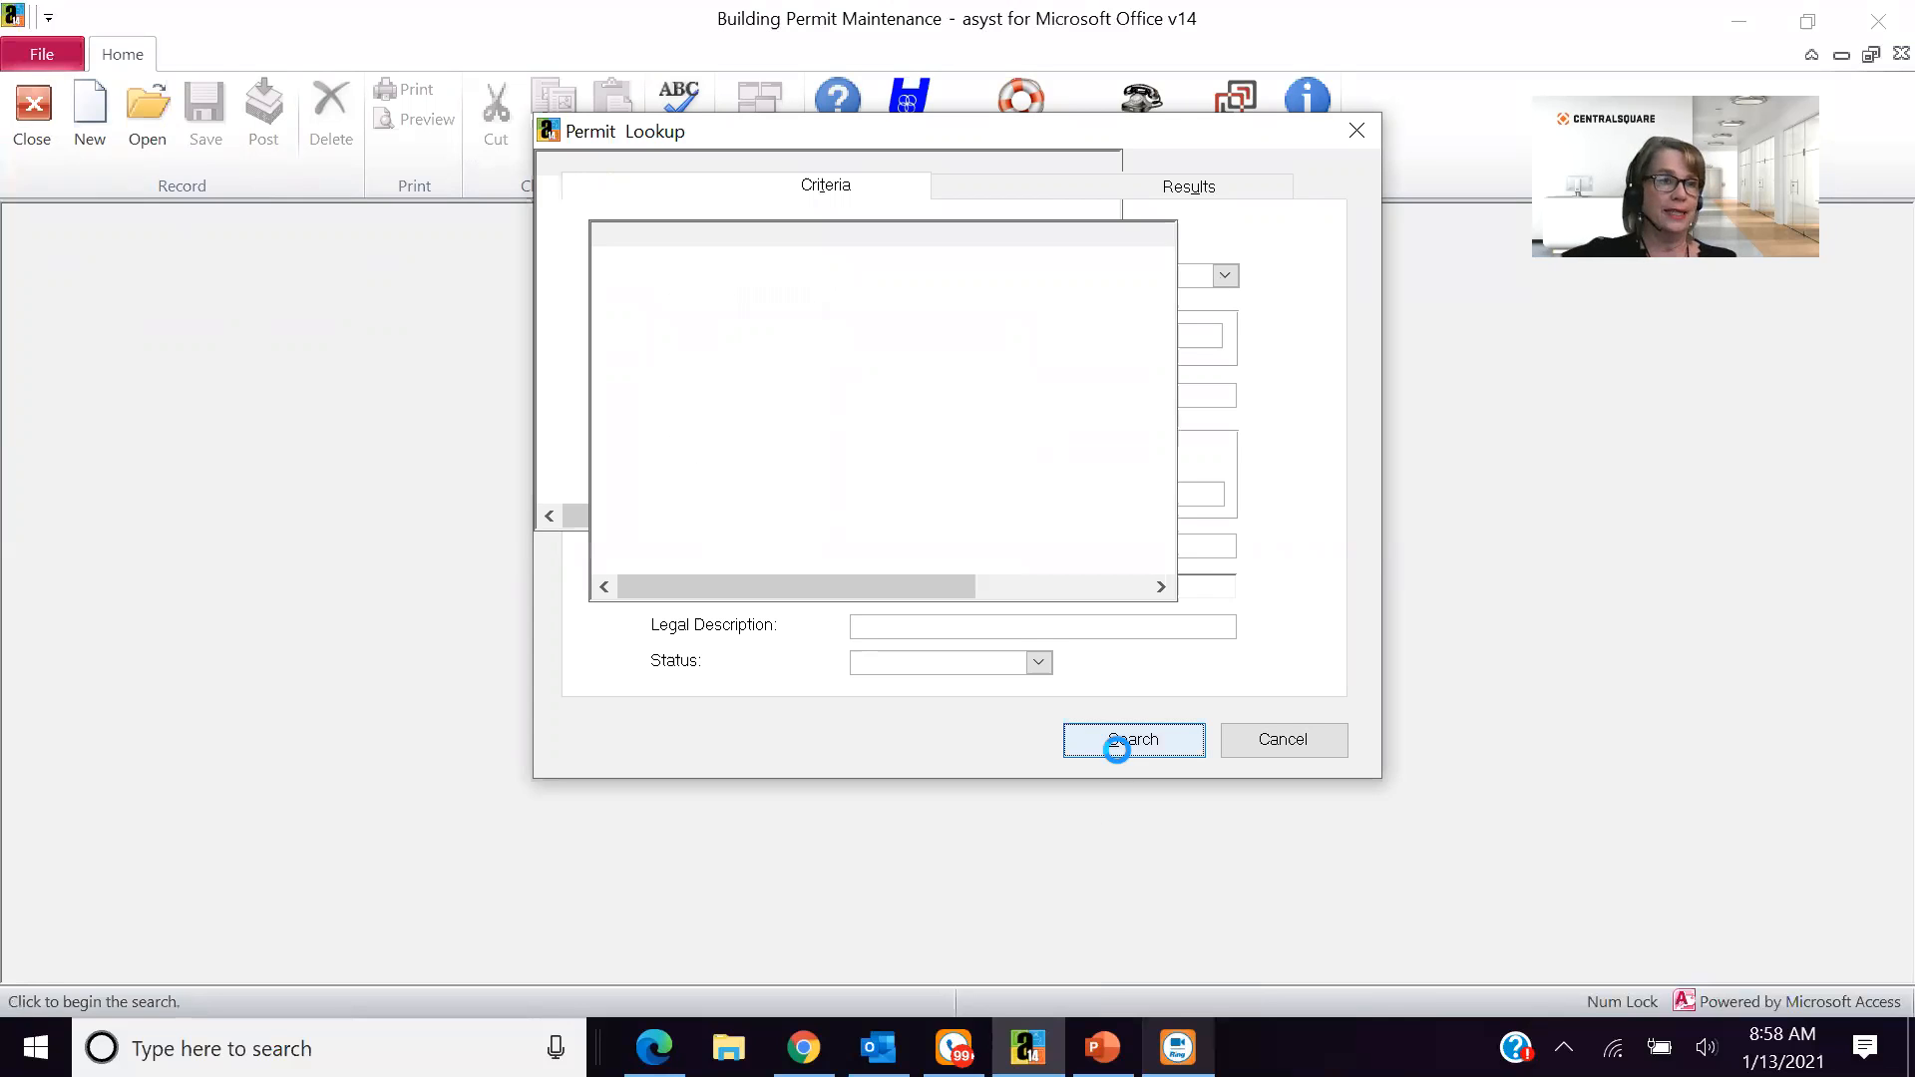
key(Return)
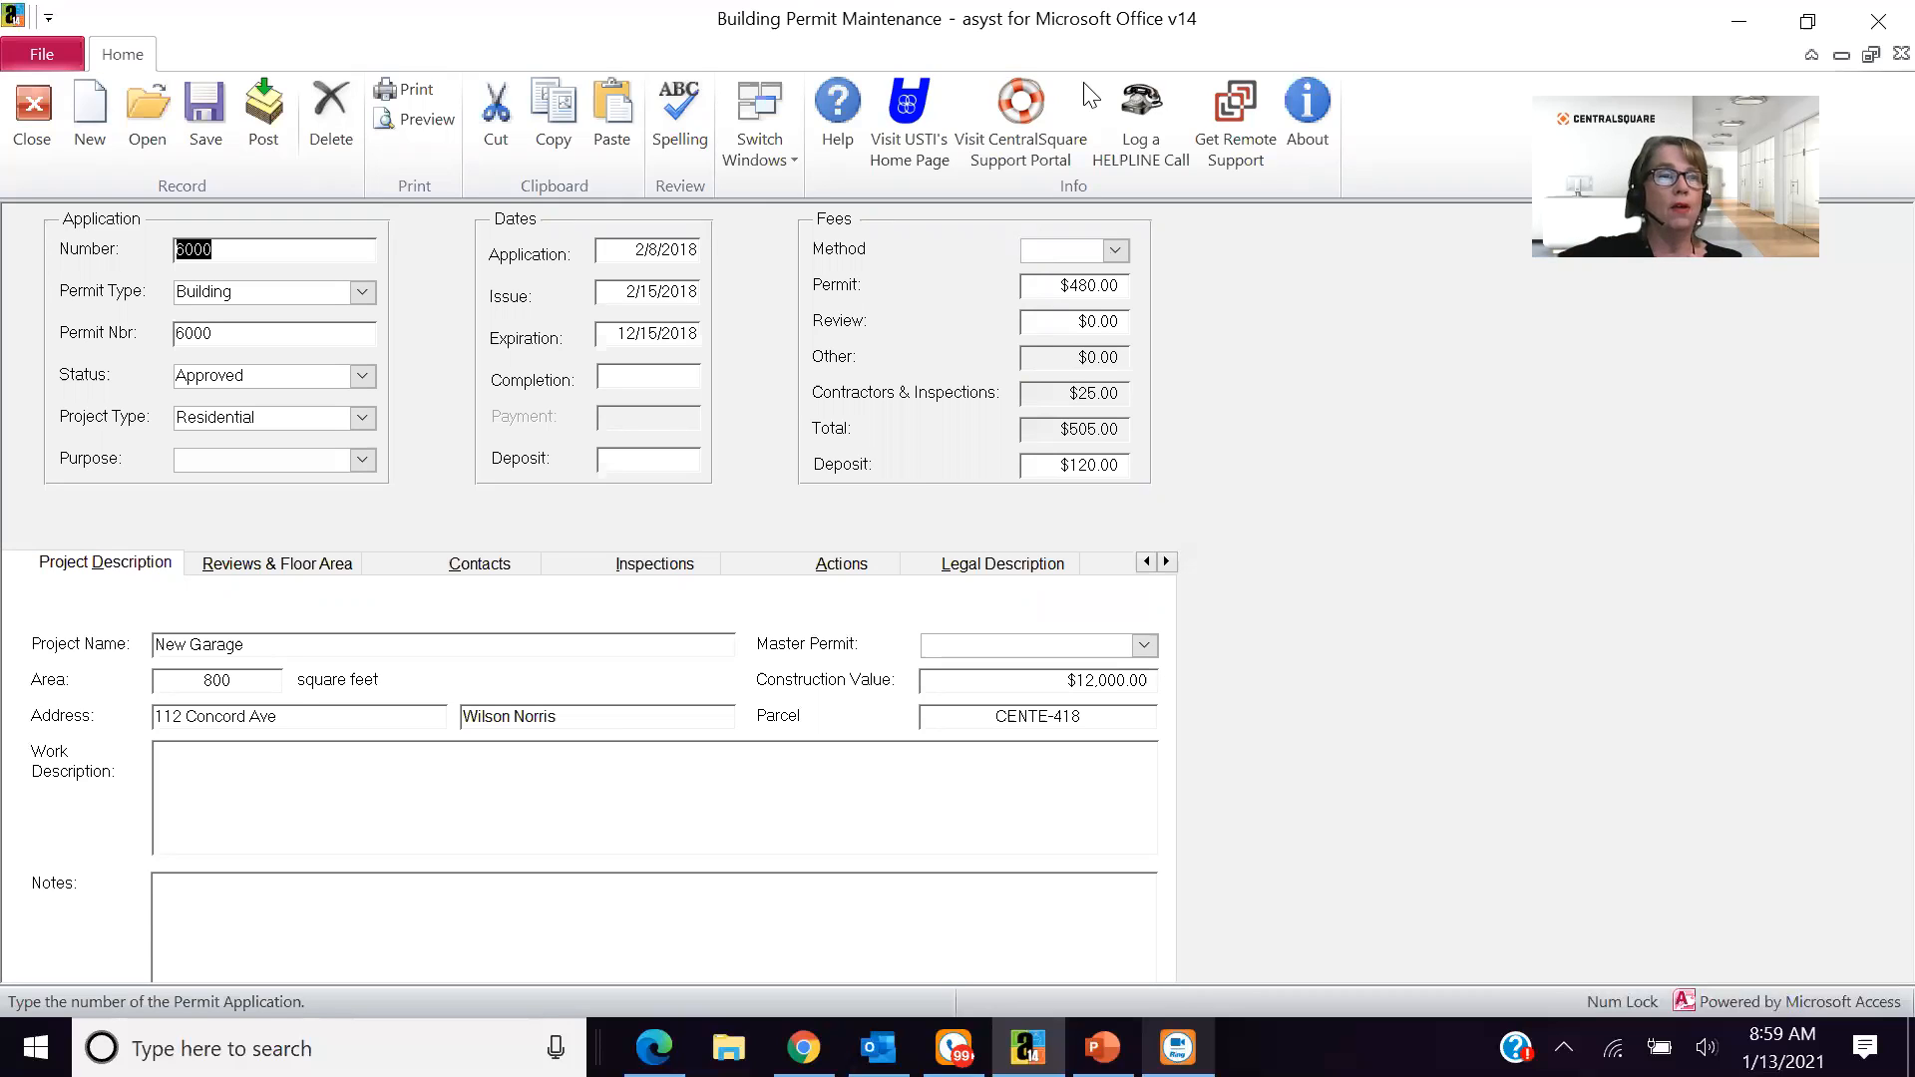
- View the HELPLINE call form and cancel it, and check the permit type choices for the open permit without changing its type
click(1140, 96)
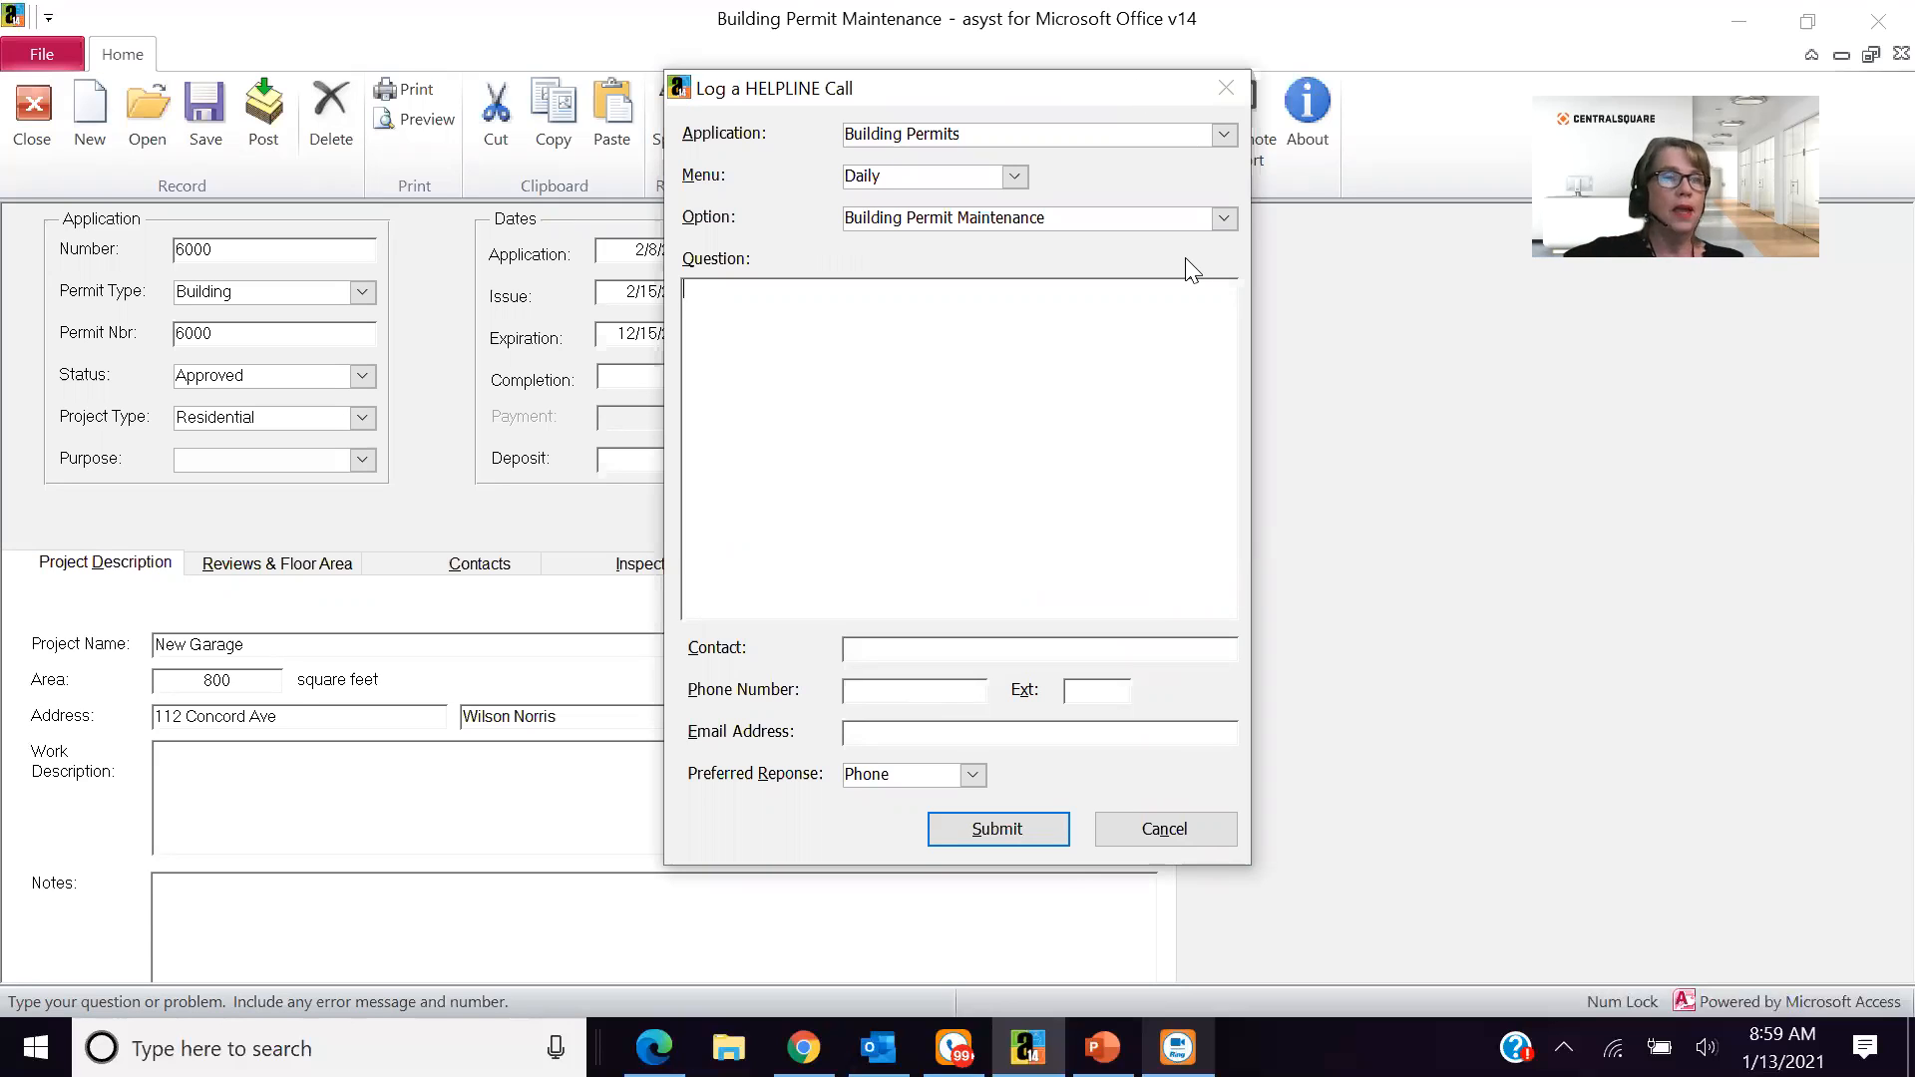
click(1158, 831)
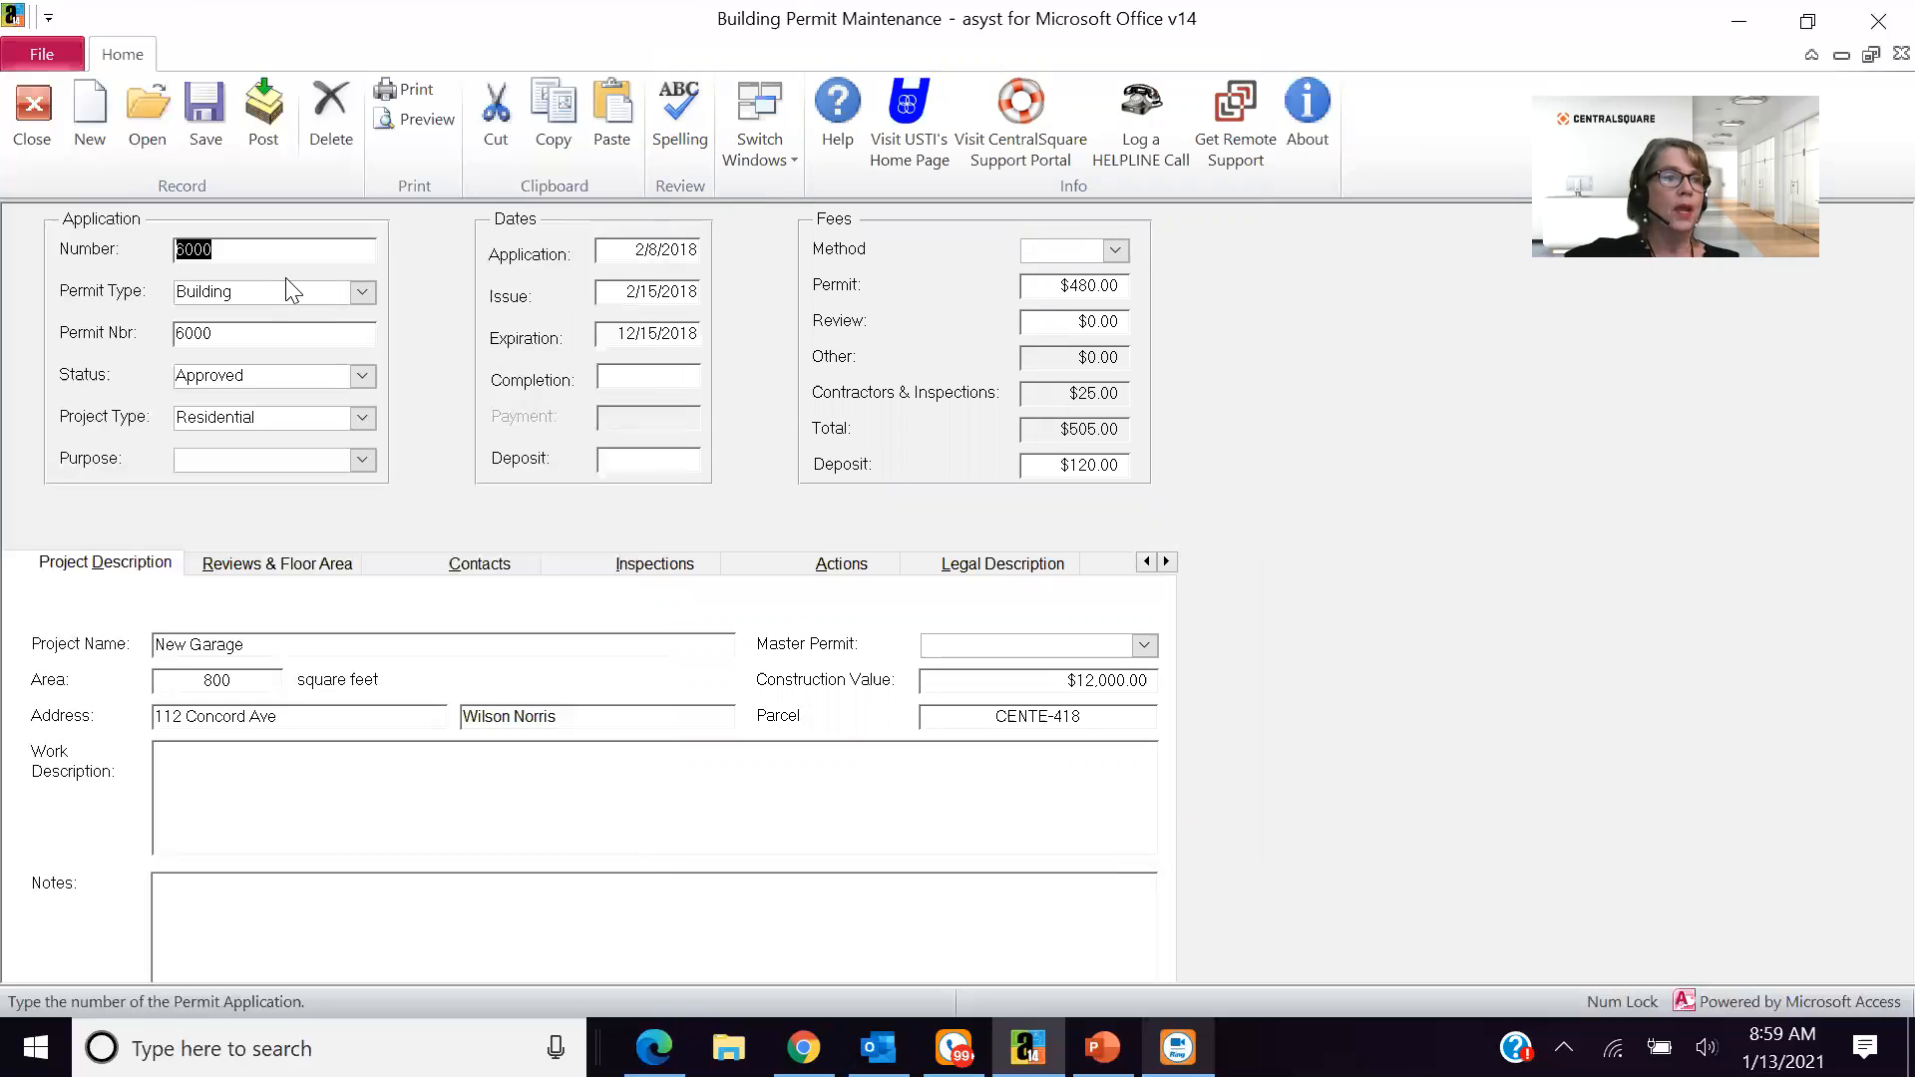
click(363, 292)
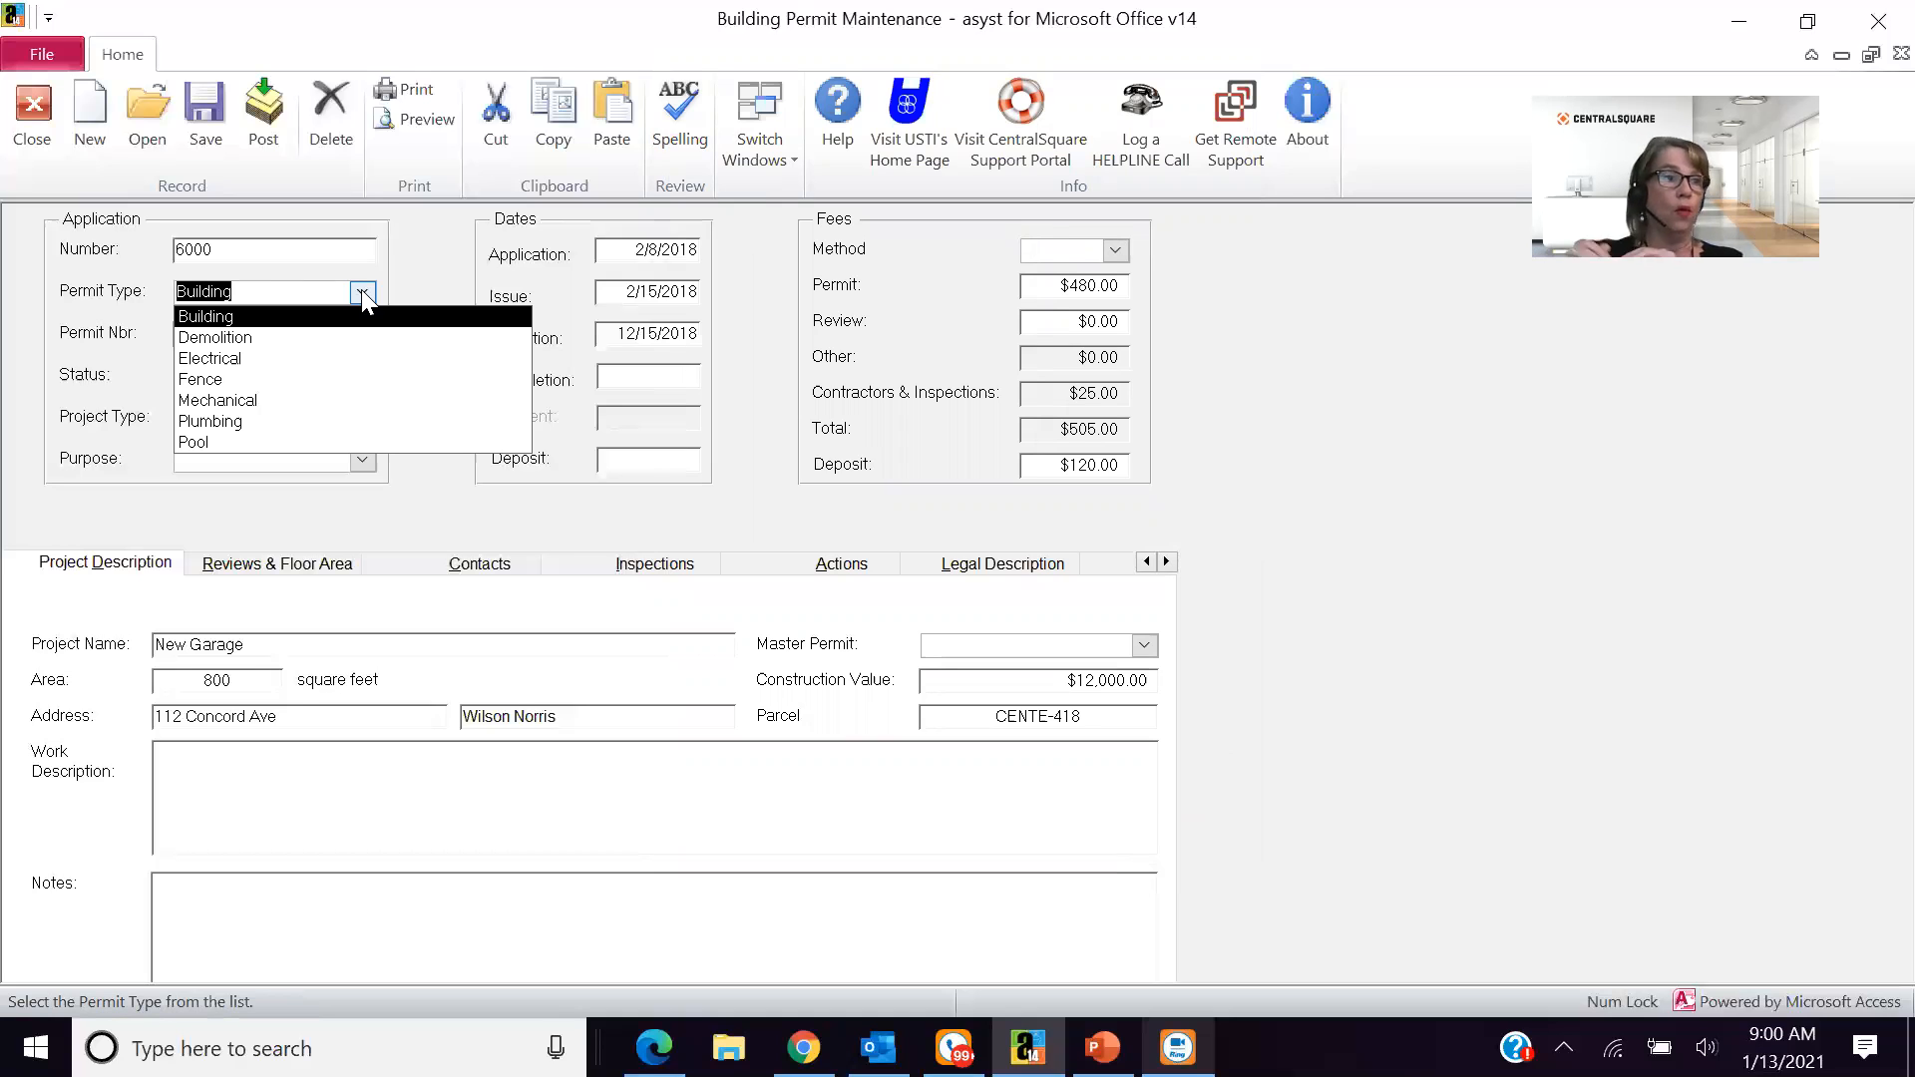
click(387, 263)
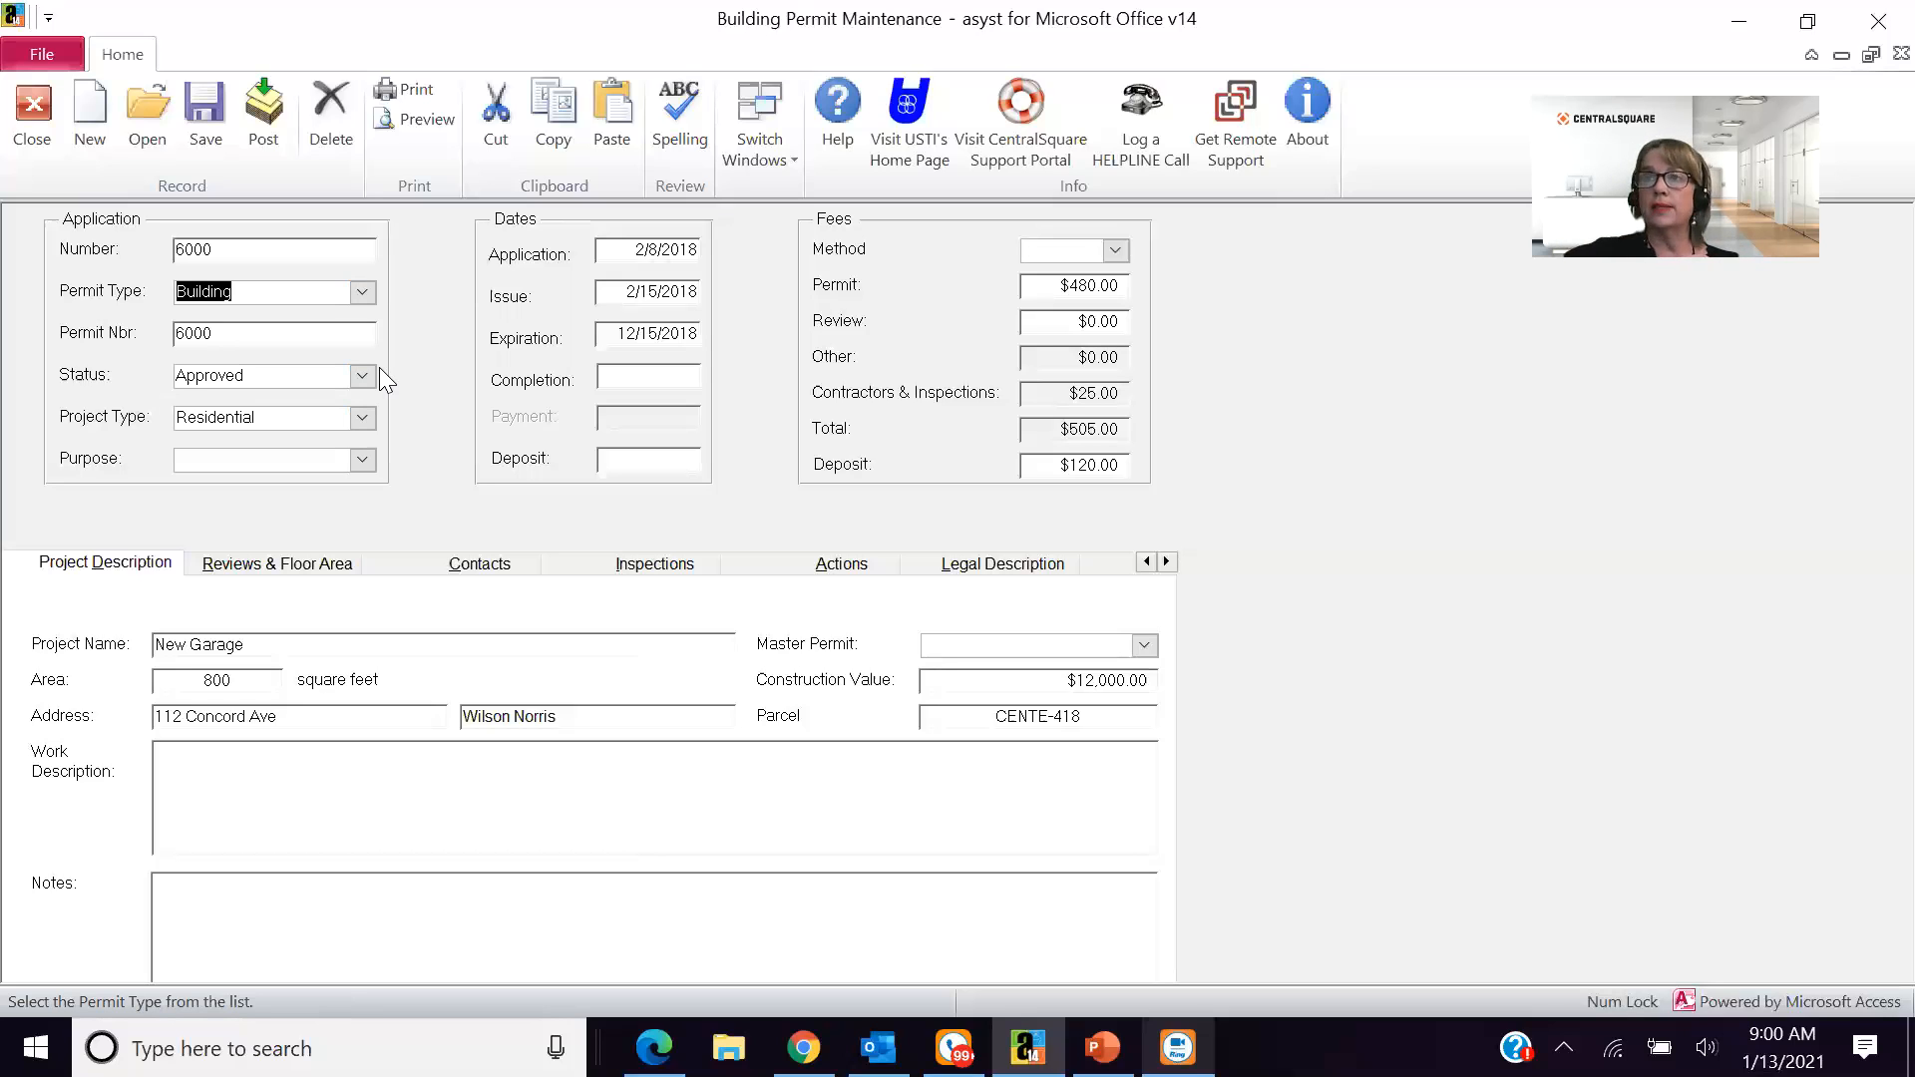
- Check the available status and project type choices for the permit, keeping Approved and Residential
click(363, 379)
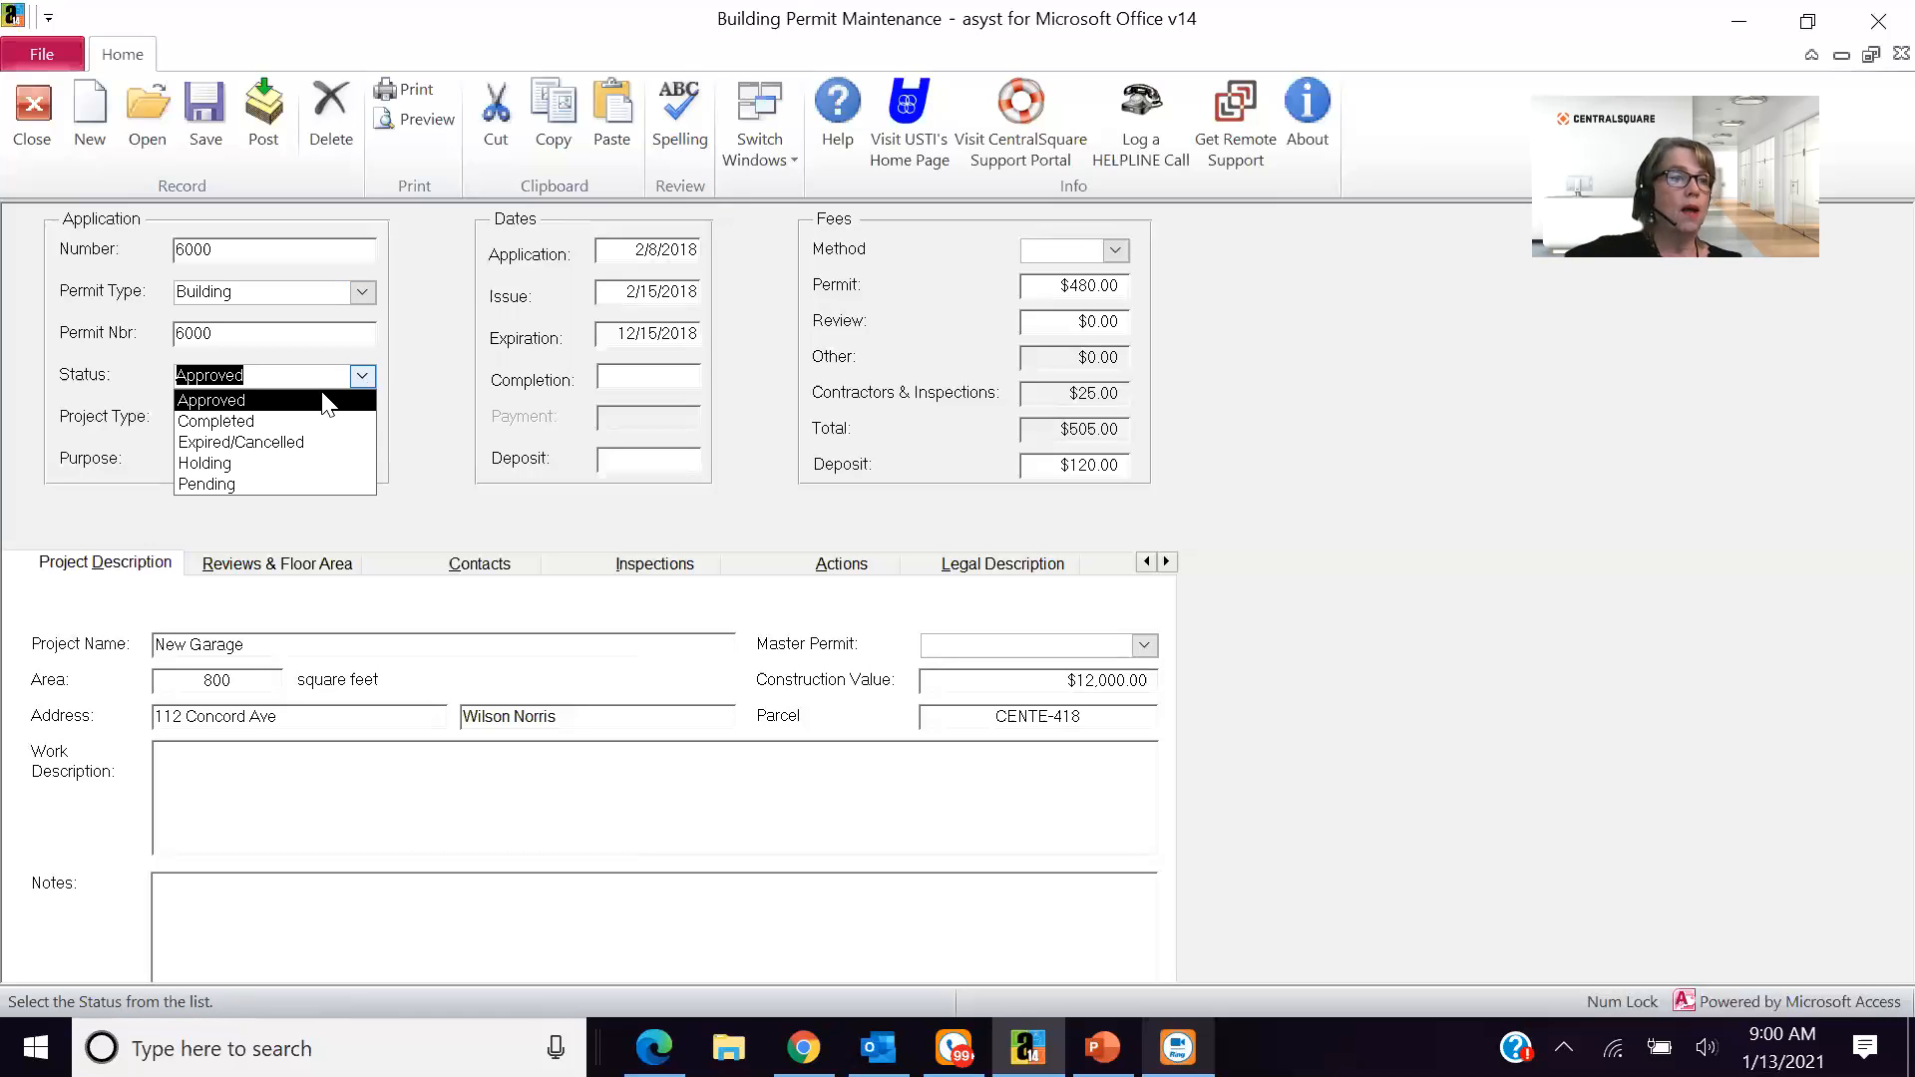
click(327, 401)
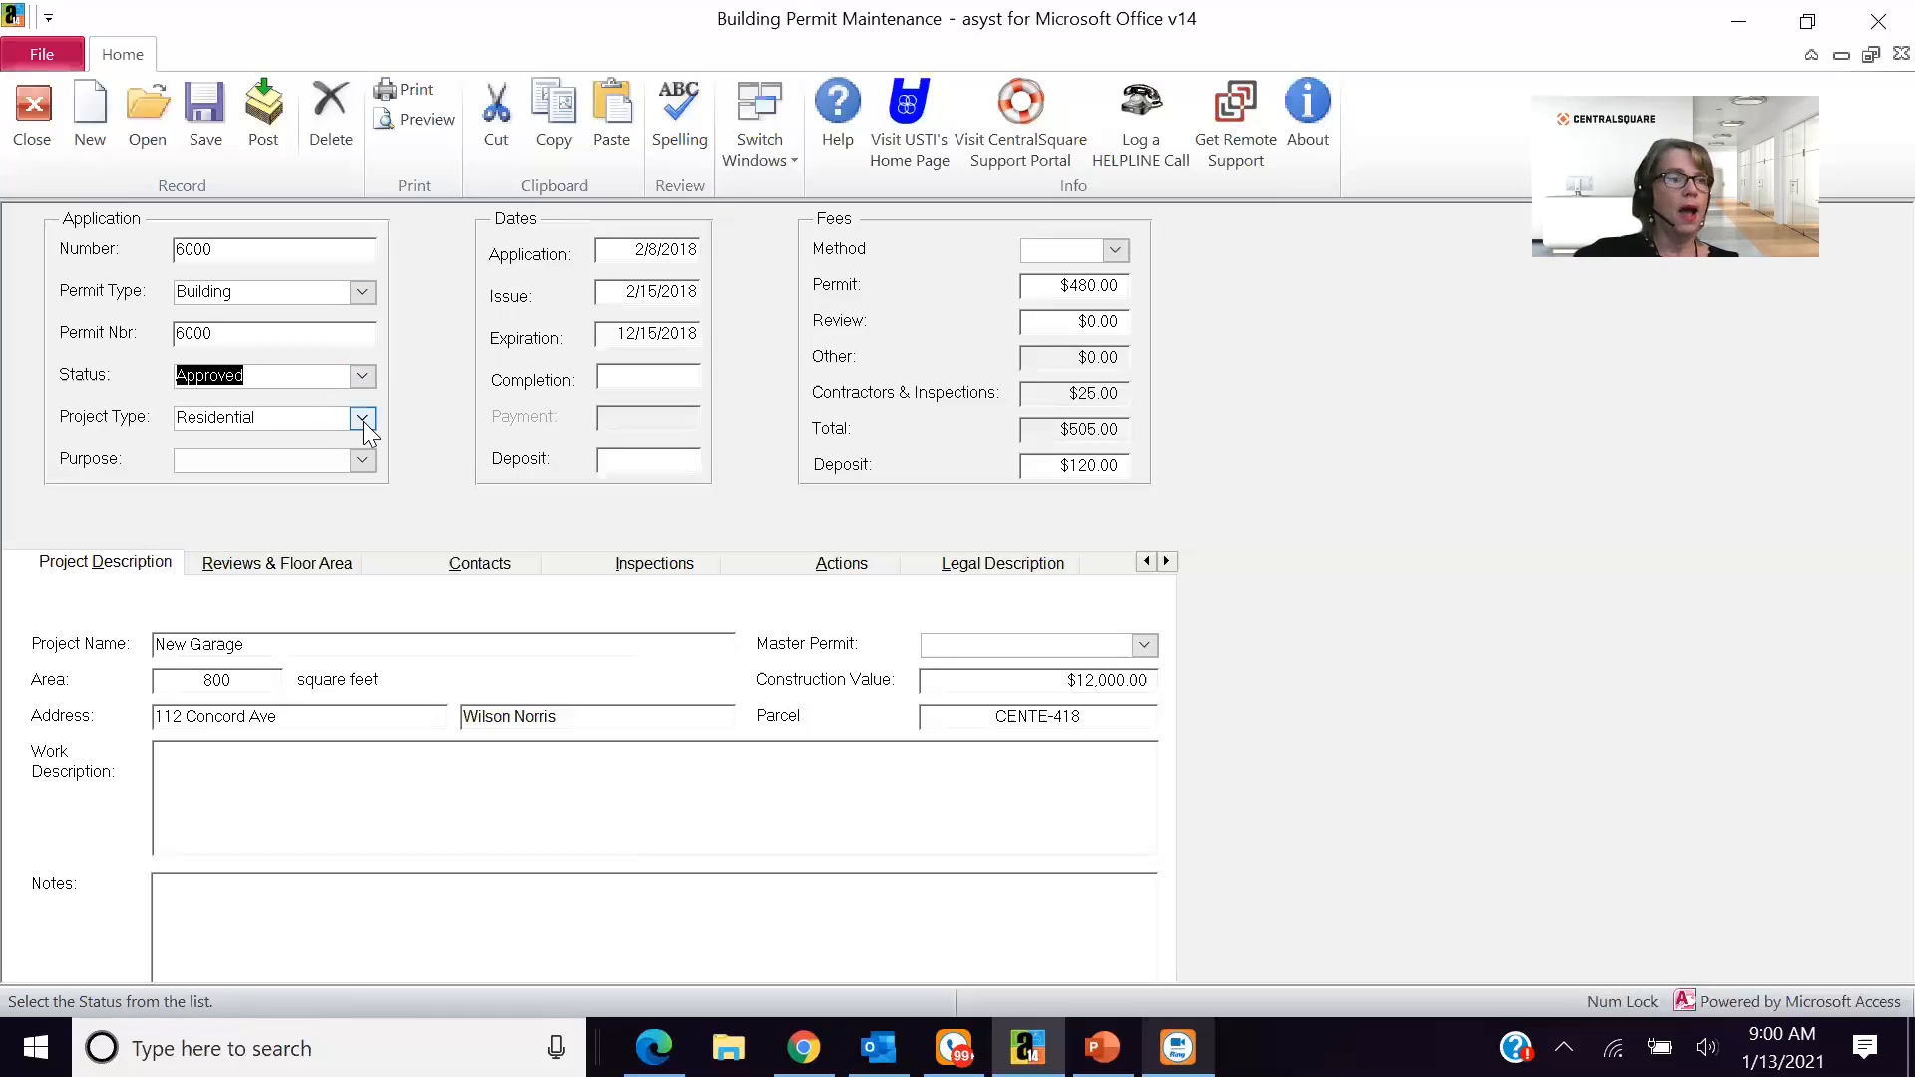
click(363, 419)
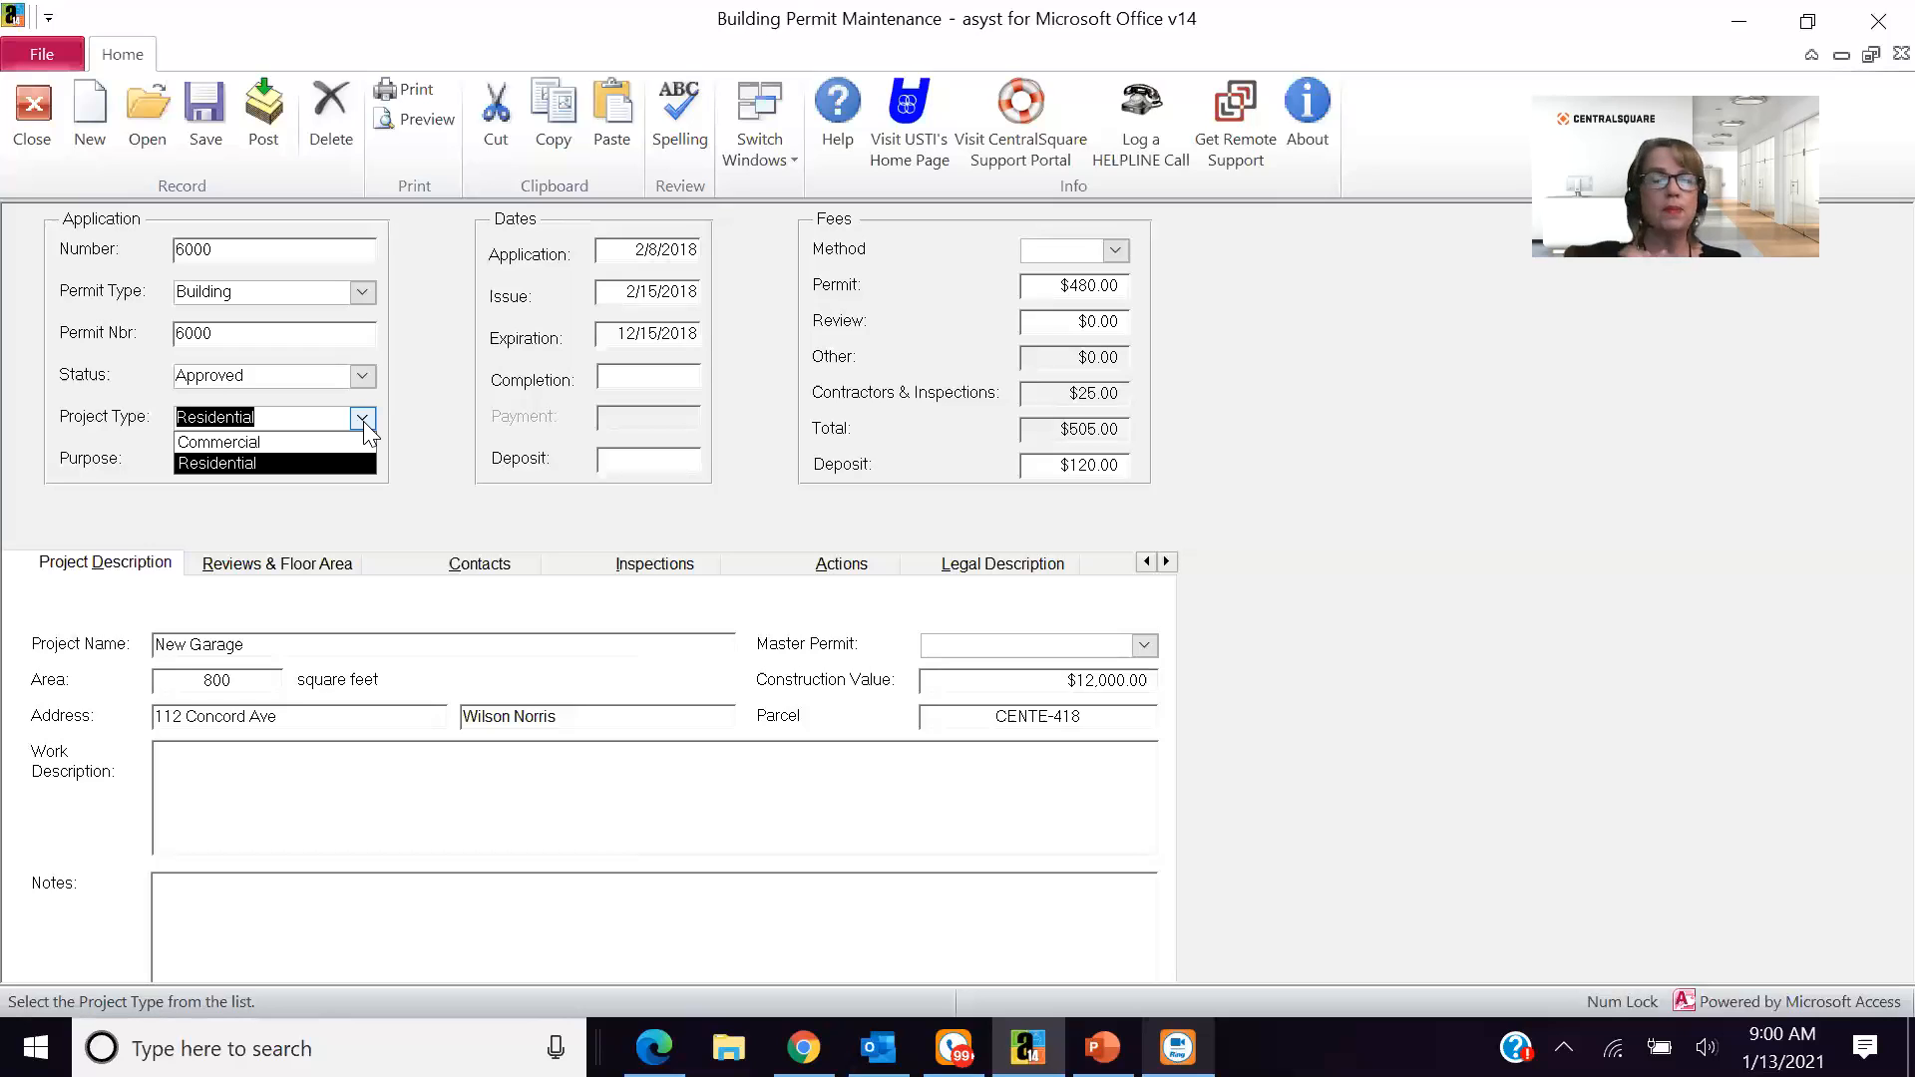
click(421, 469)
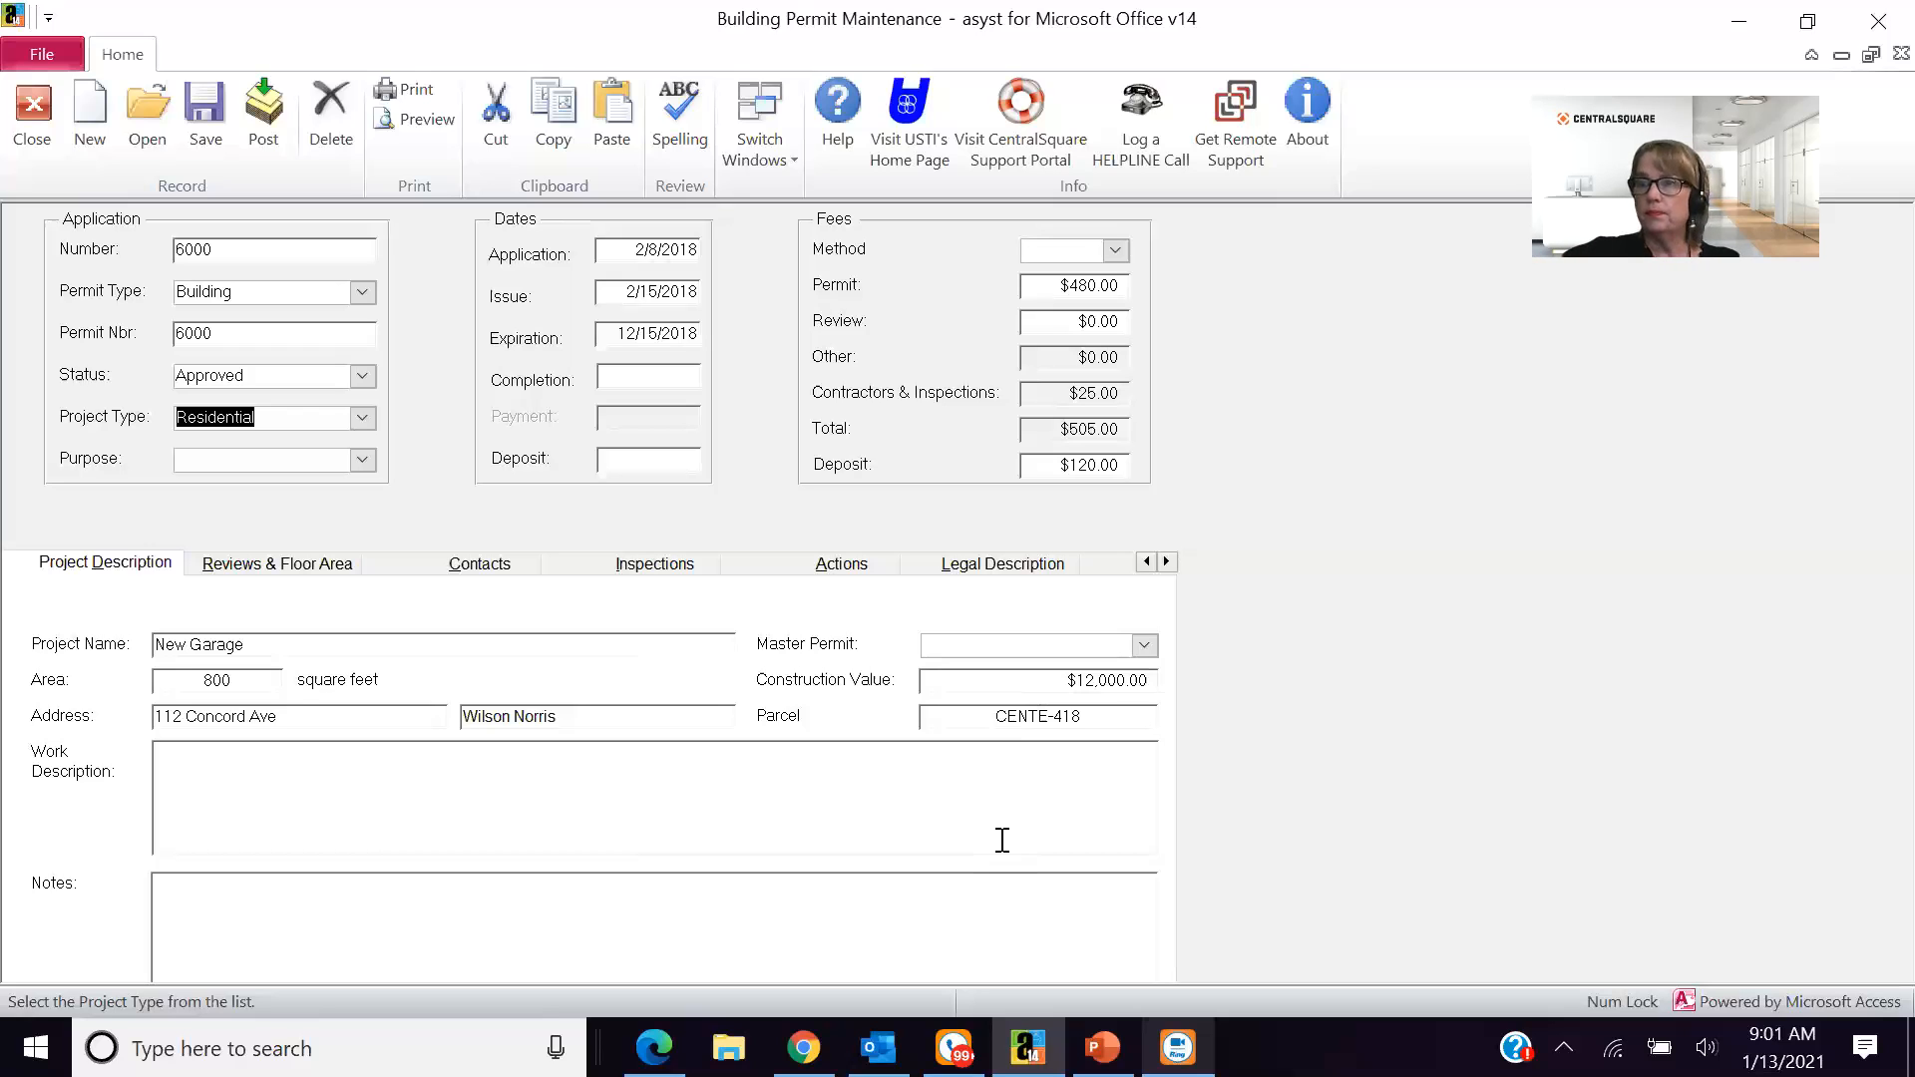
- Review the permit's reviews and floor areas, its contacts and its inspections
click(277, 565)
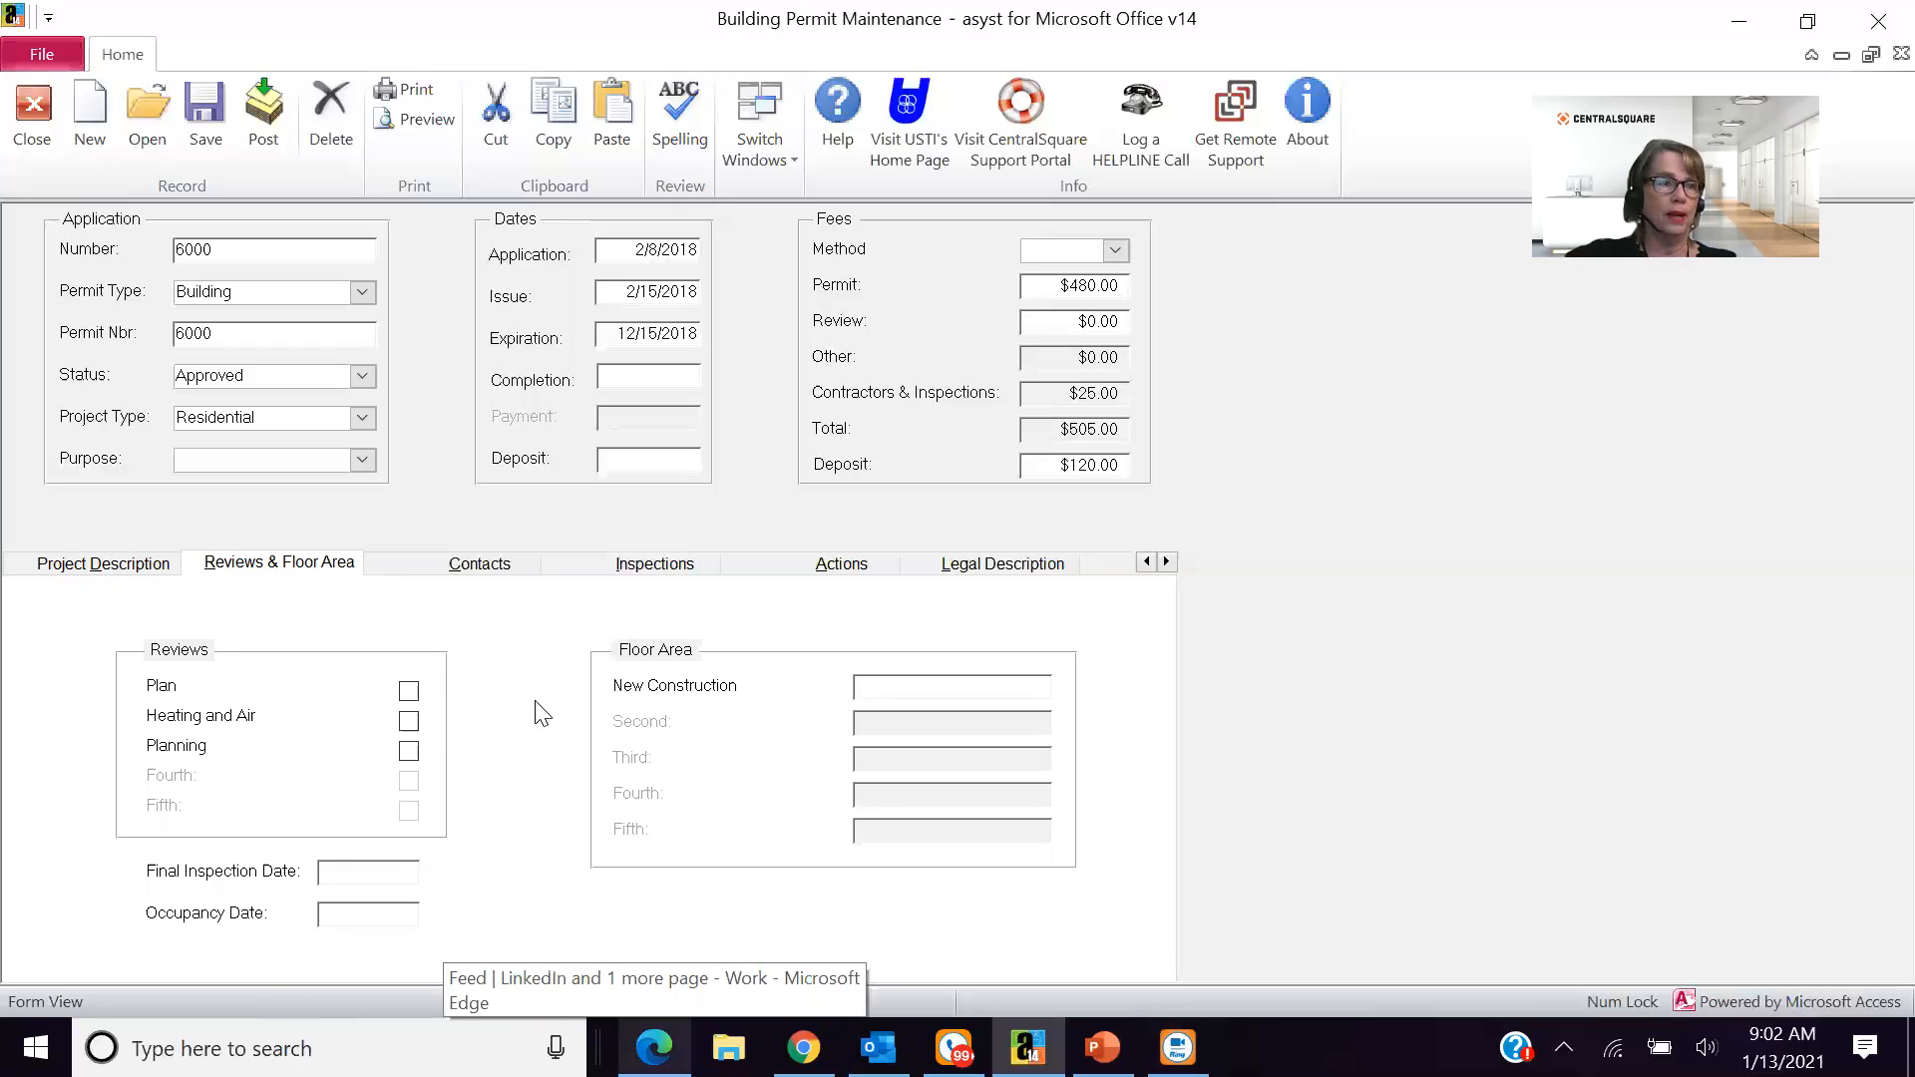
click(469, 564)
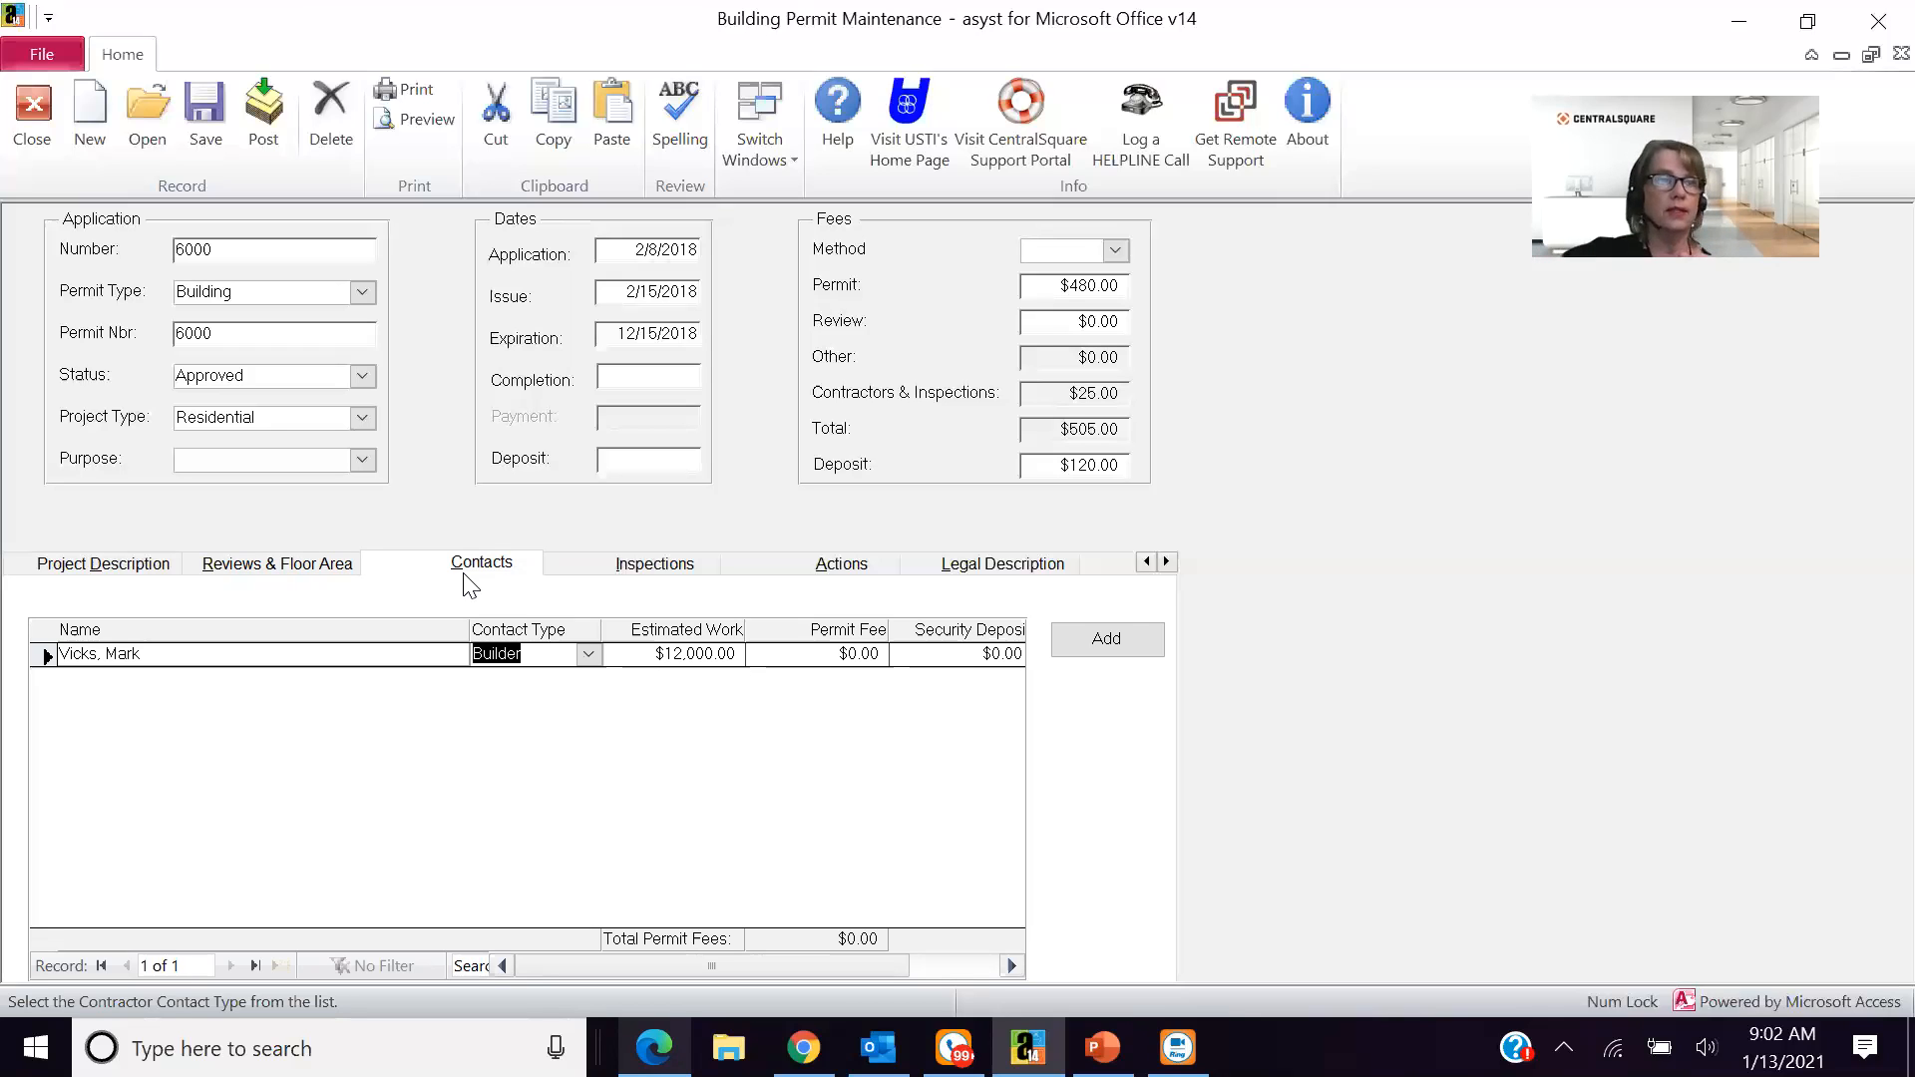
click(609, 572)
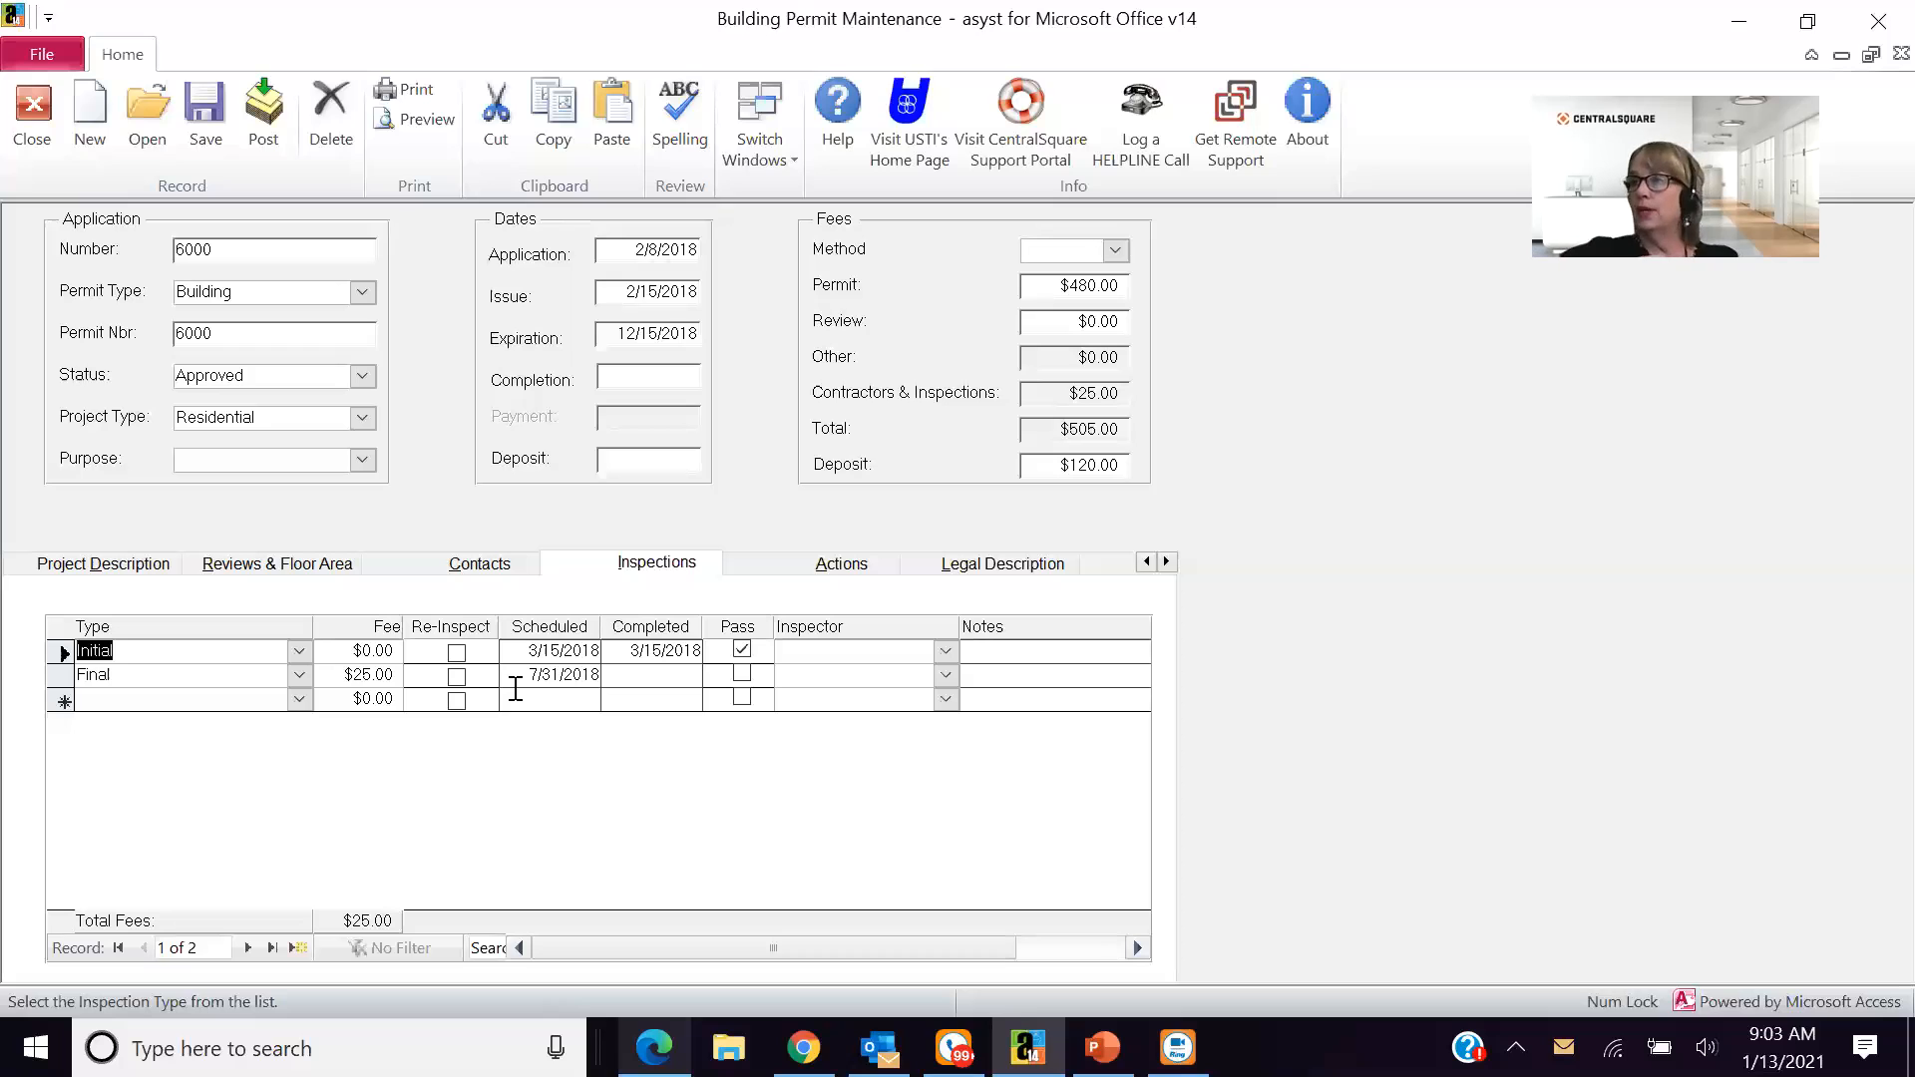
- Open the enlarged notes entry window for the Initial inspection and cancel it without adding a note
click(944, 651)
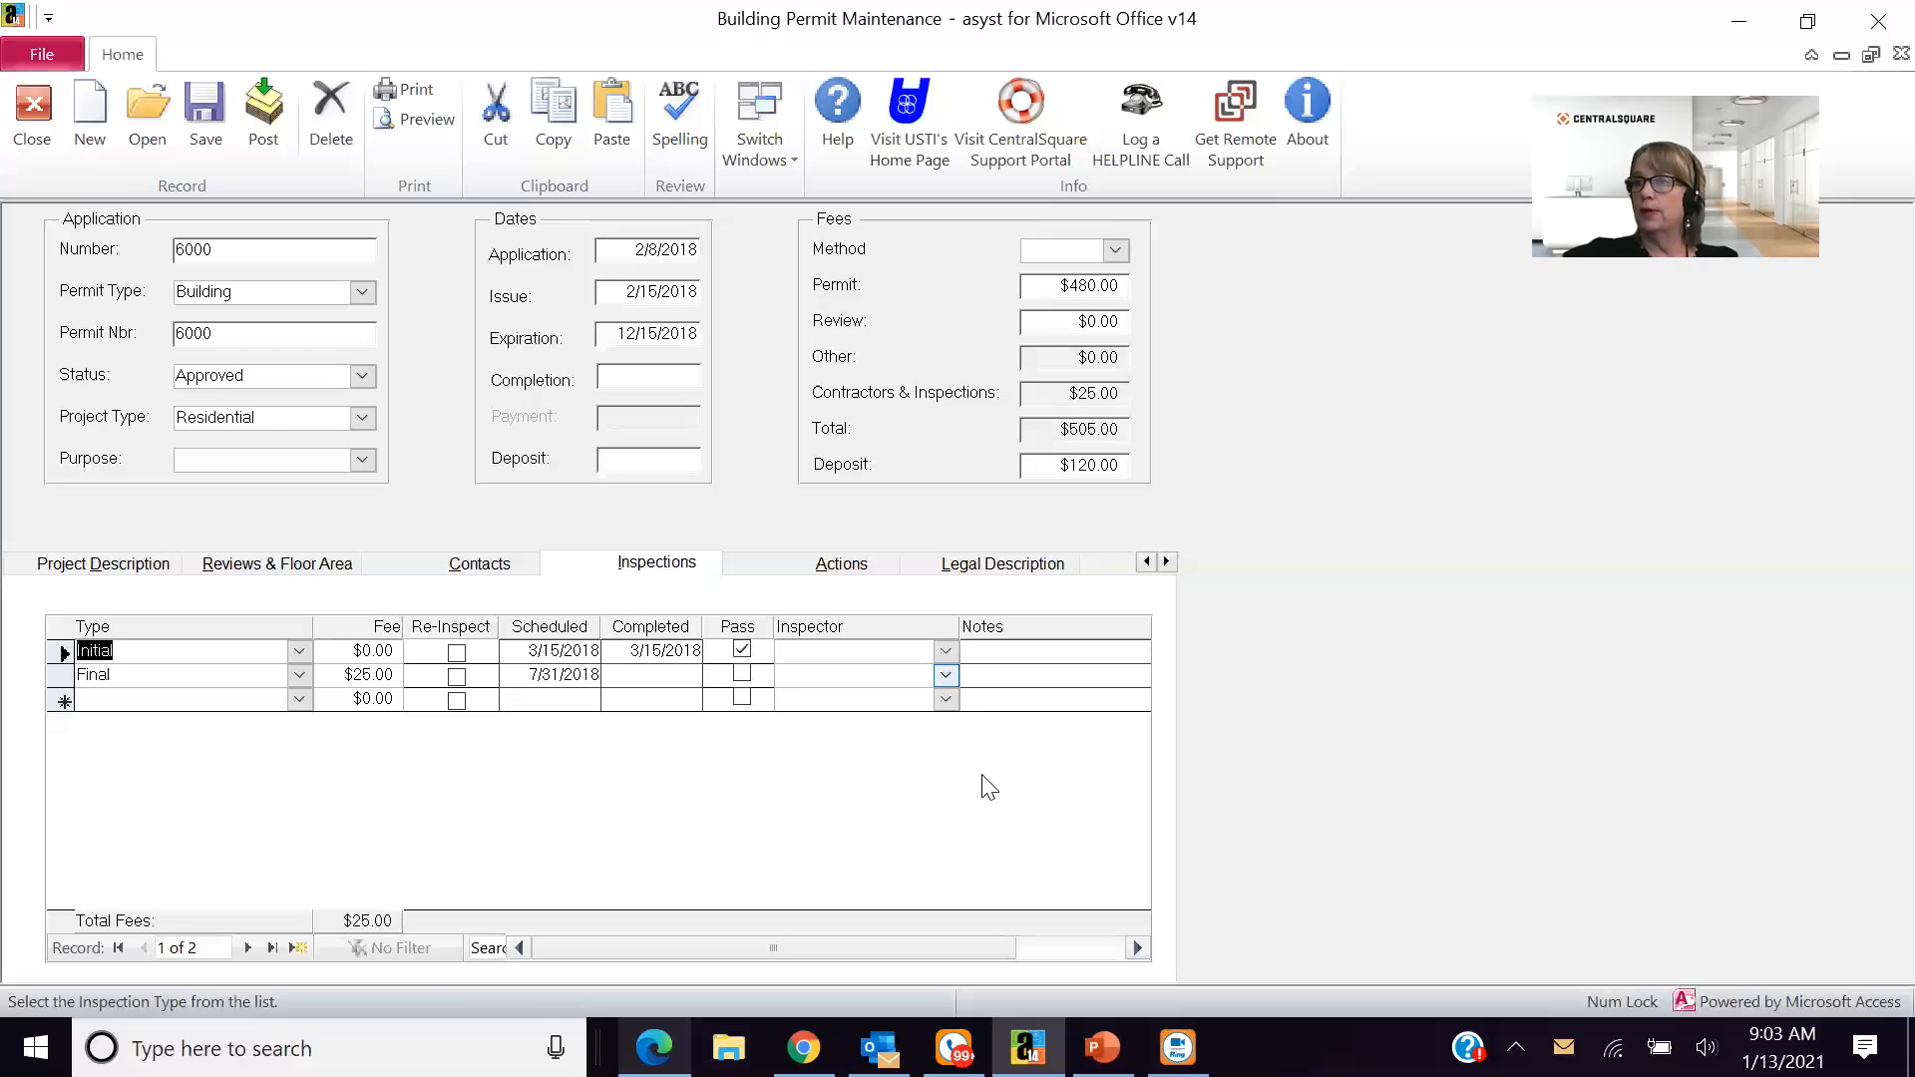
click(994, 849)
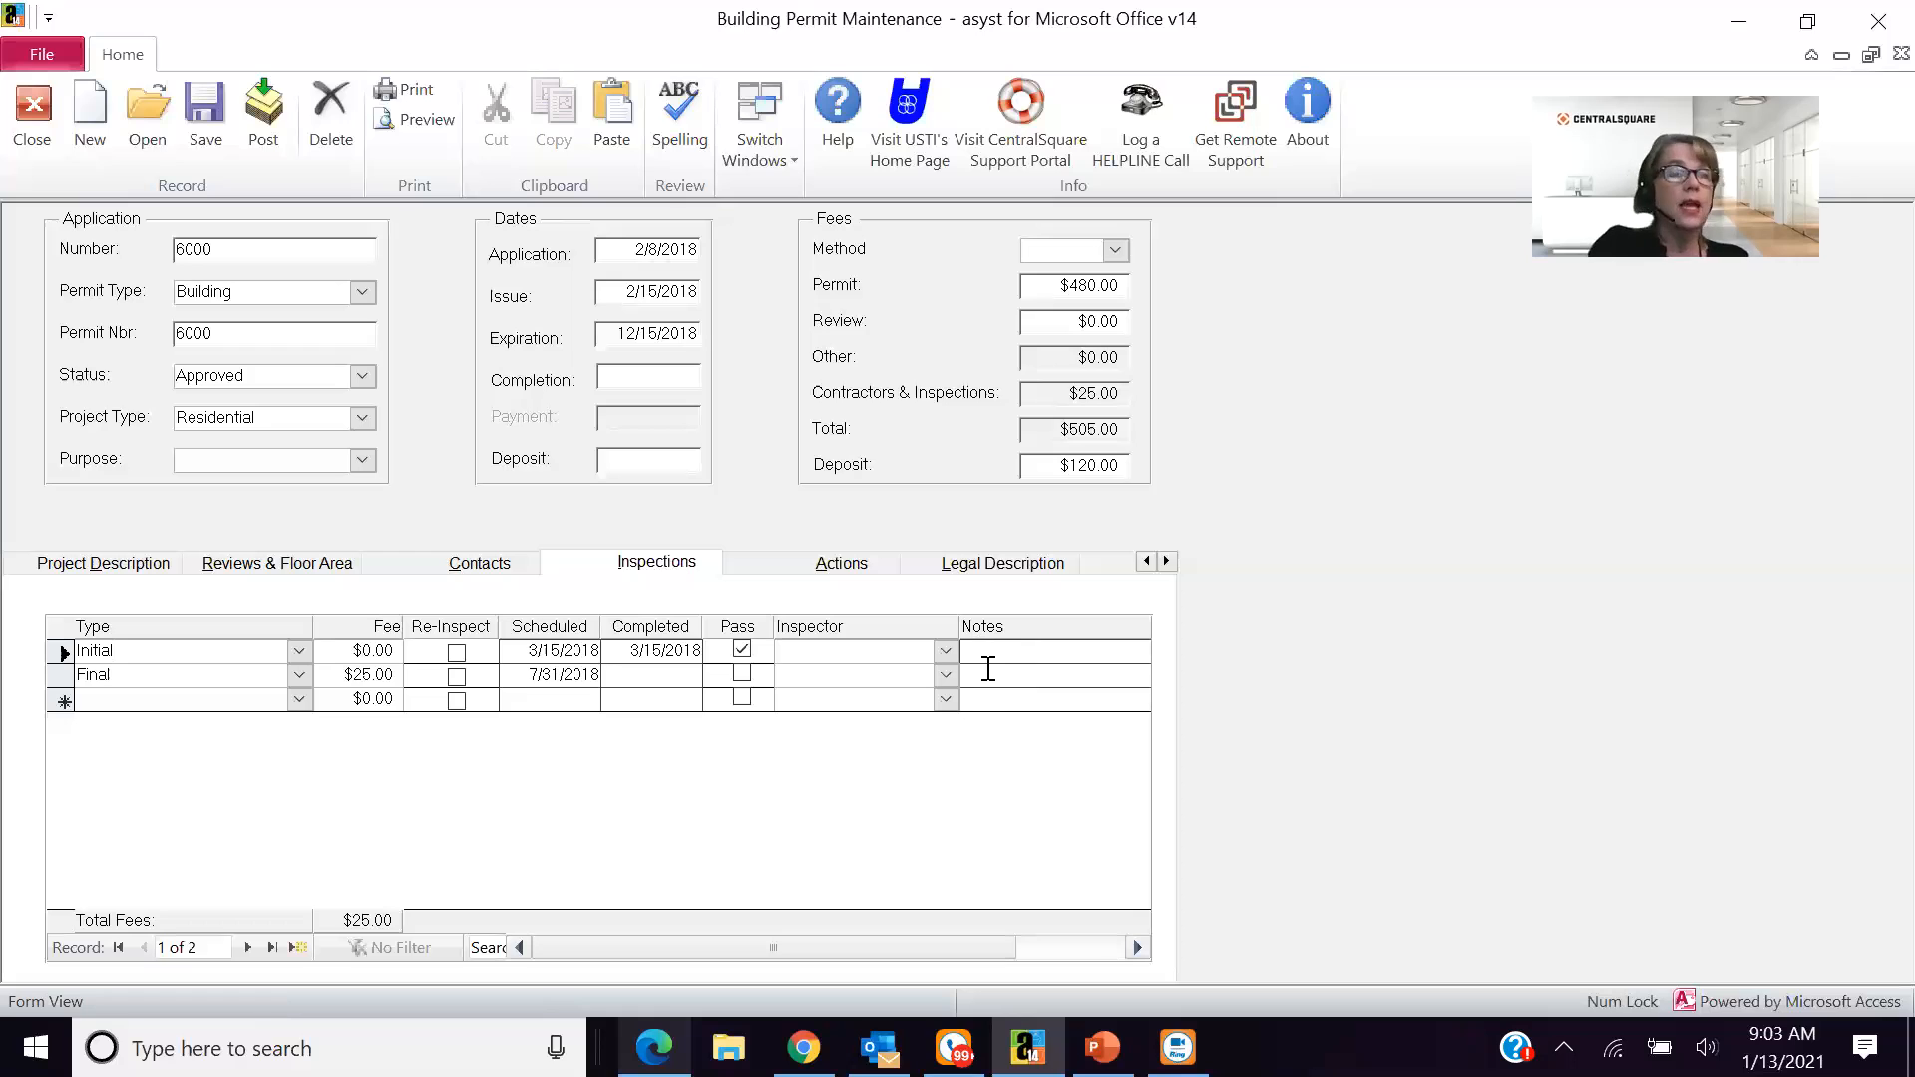
key(shift+F2)
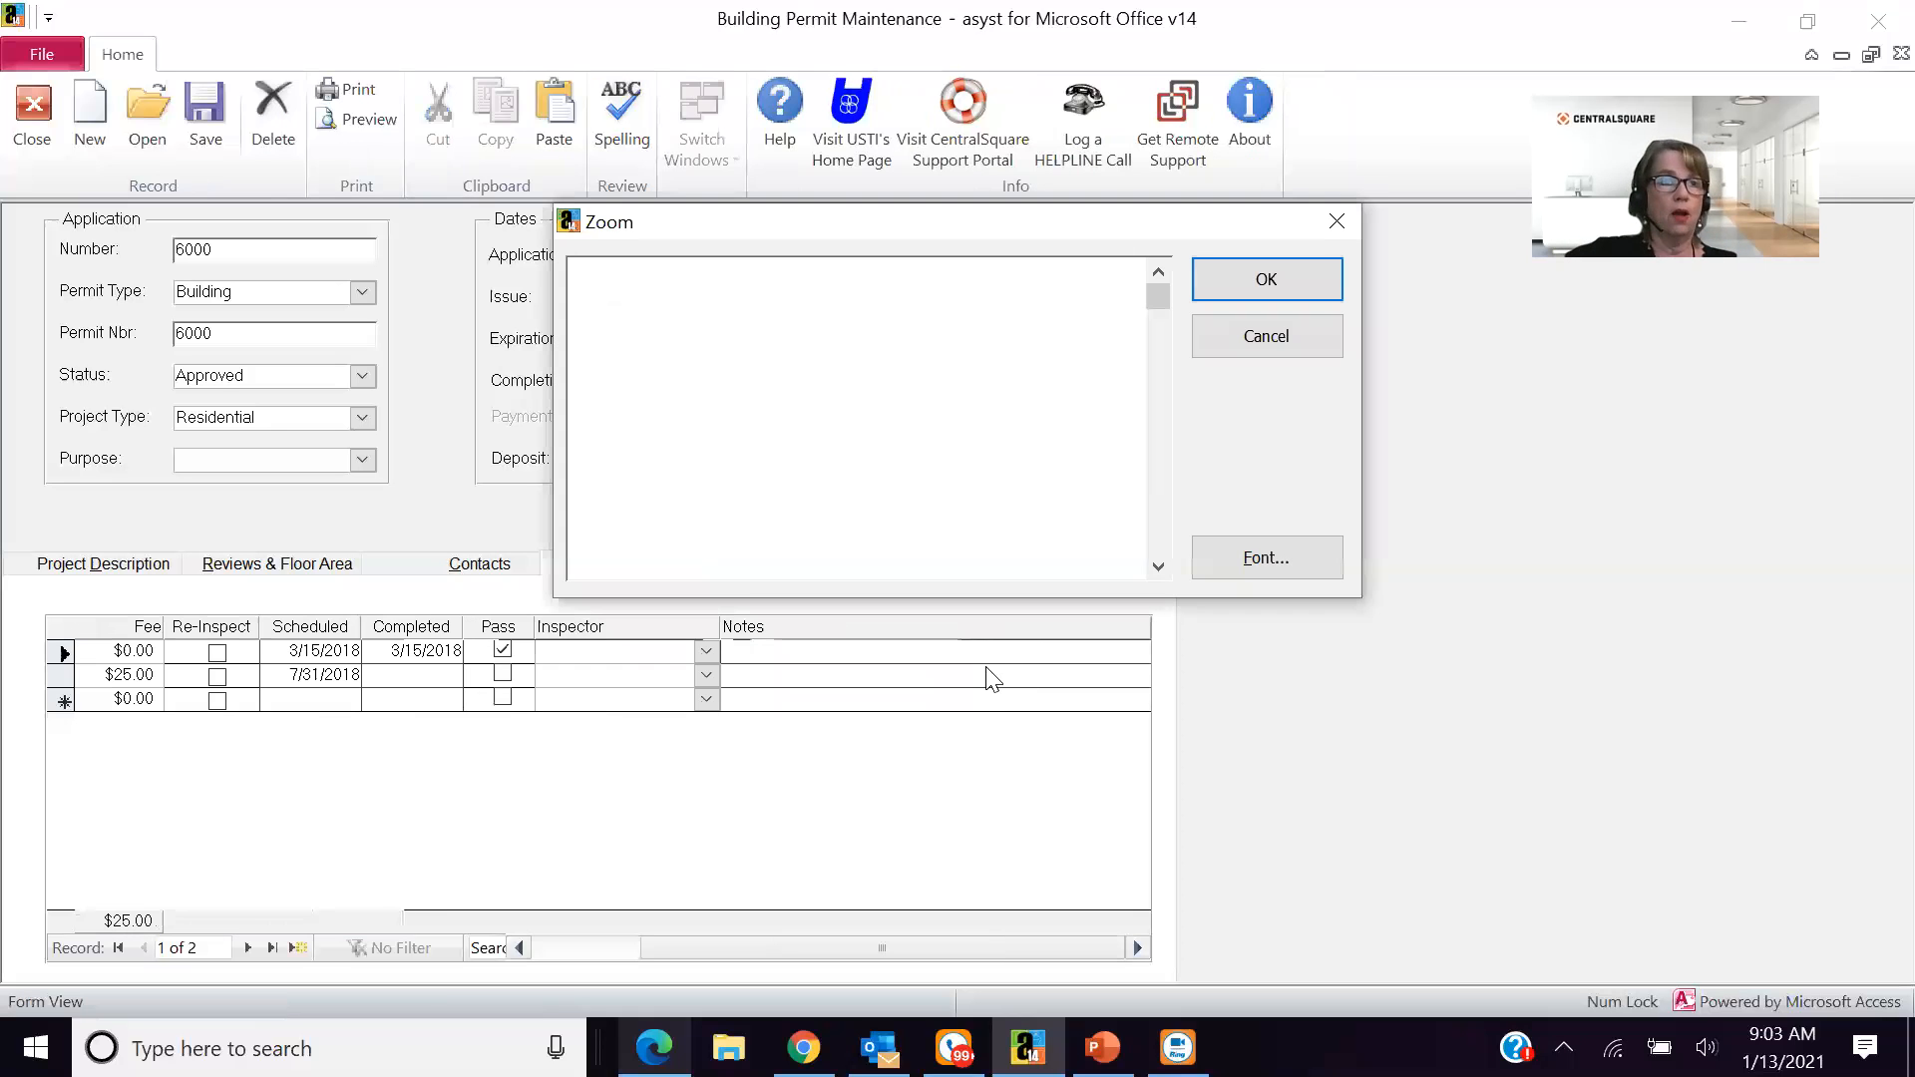
click(1280, 341)
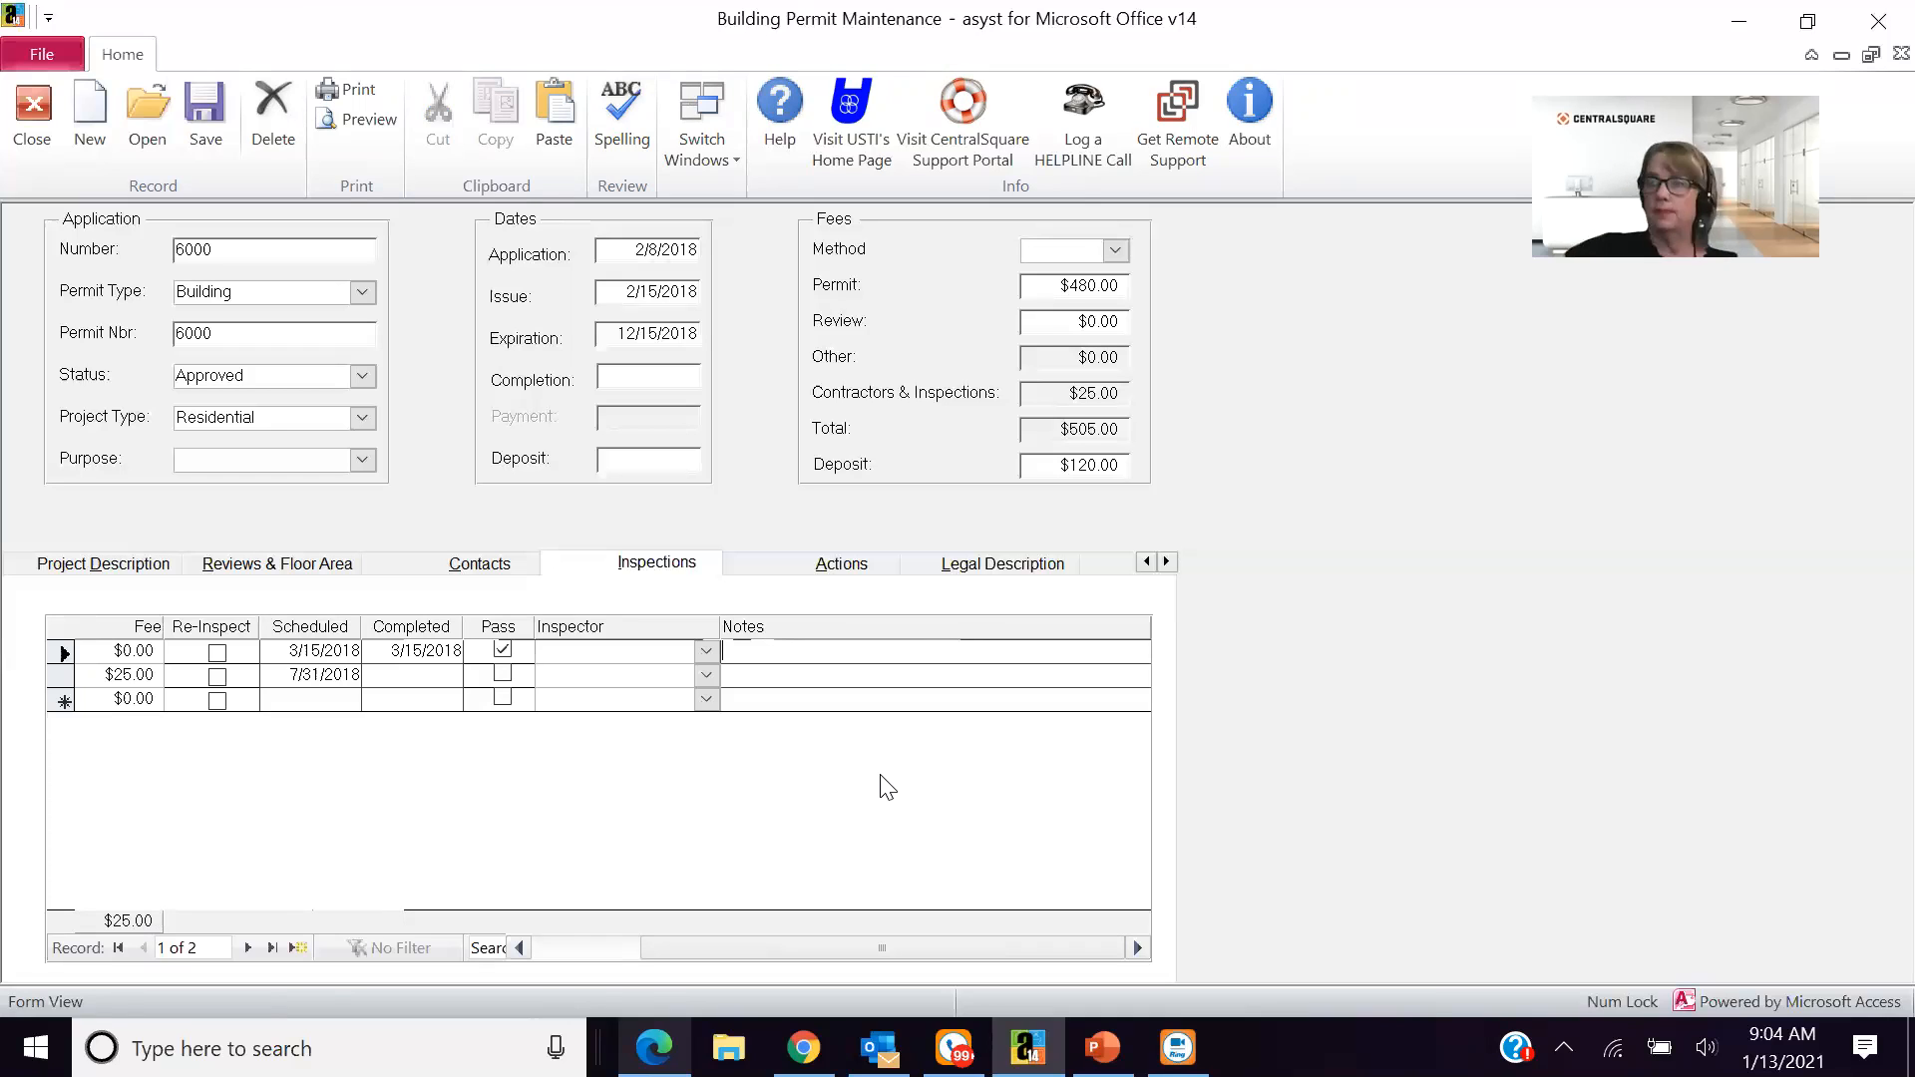
- View the permit's actions with the available action types, and its legal description
click(762, 567)
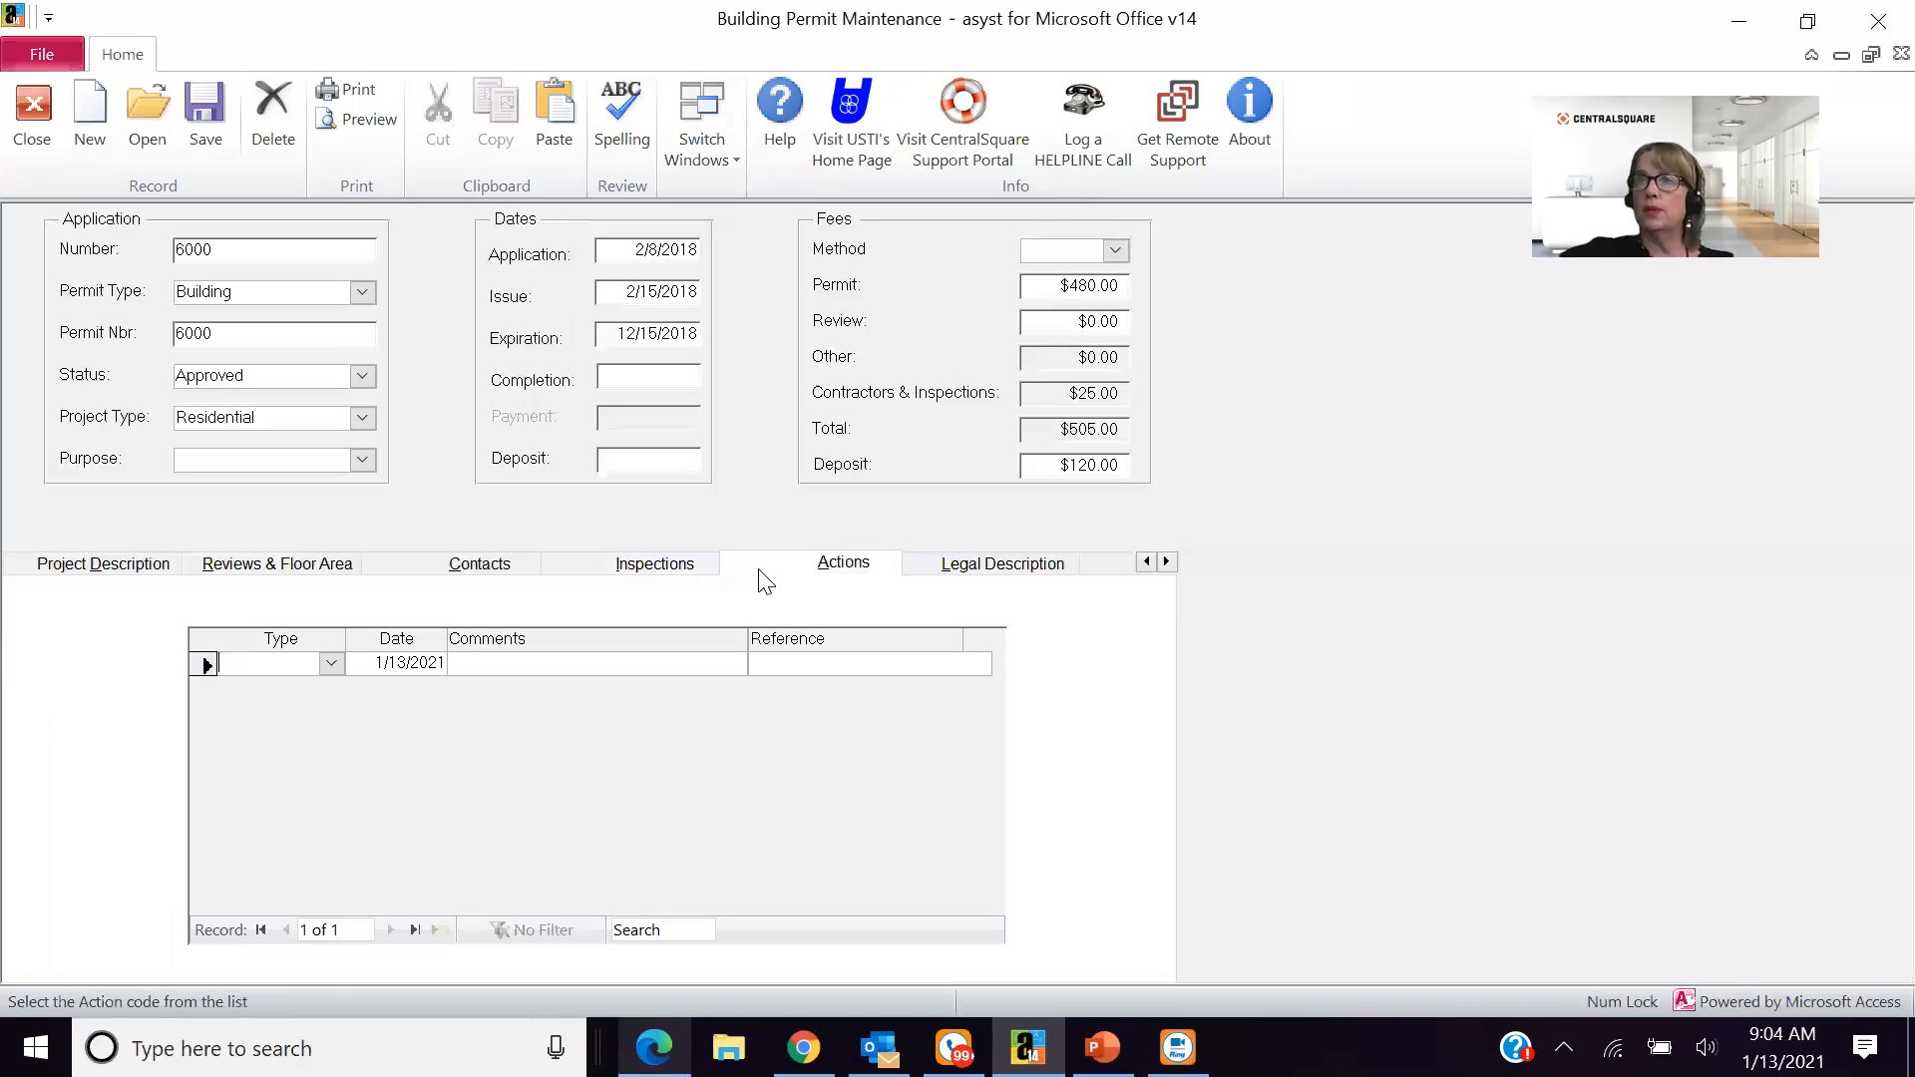
click(330, 665)
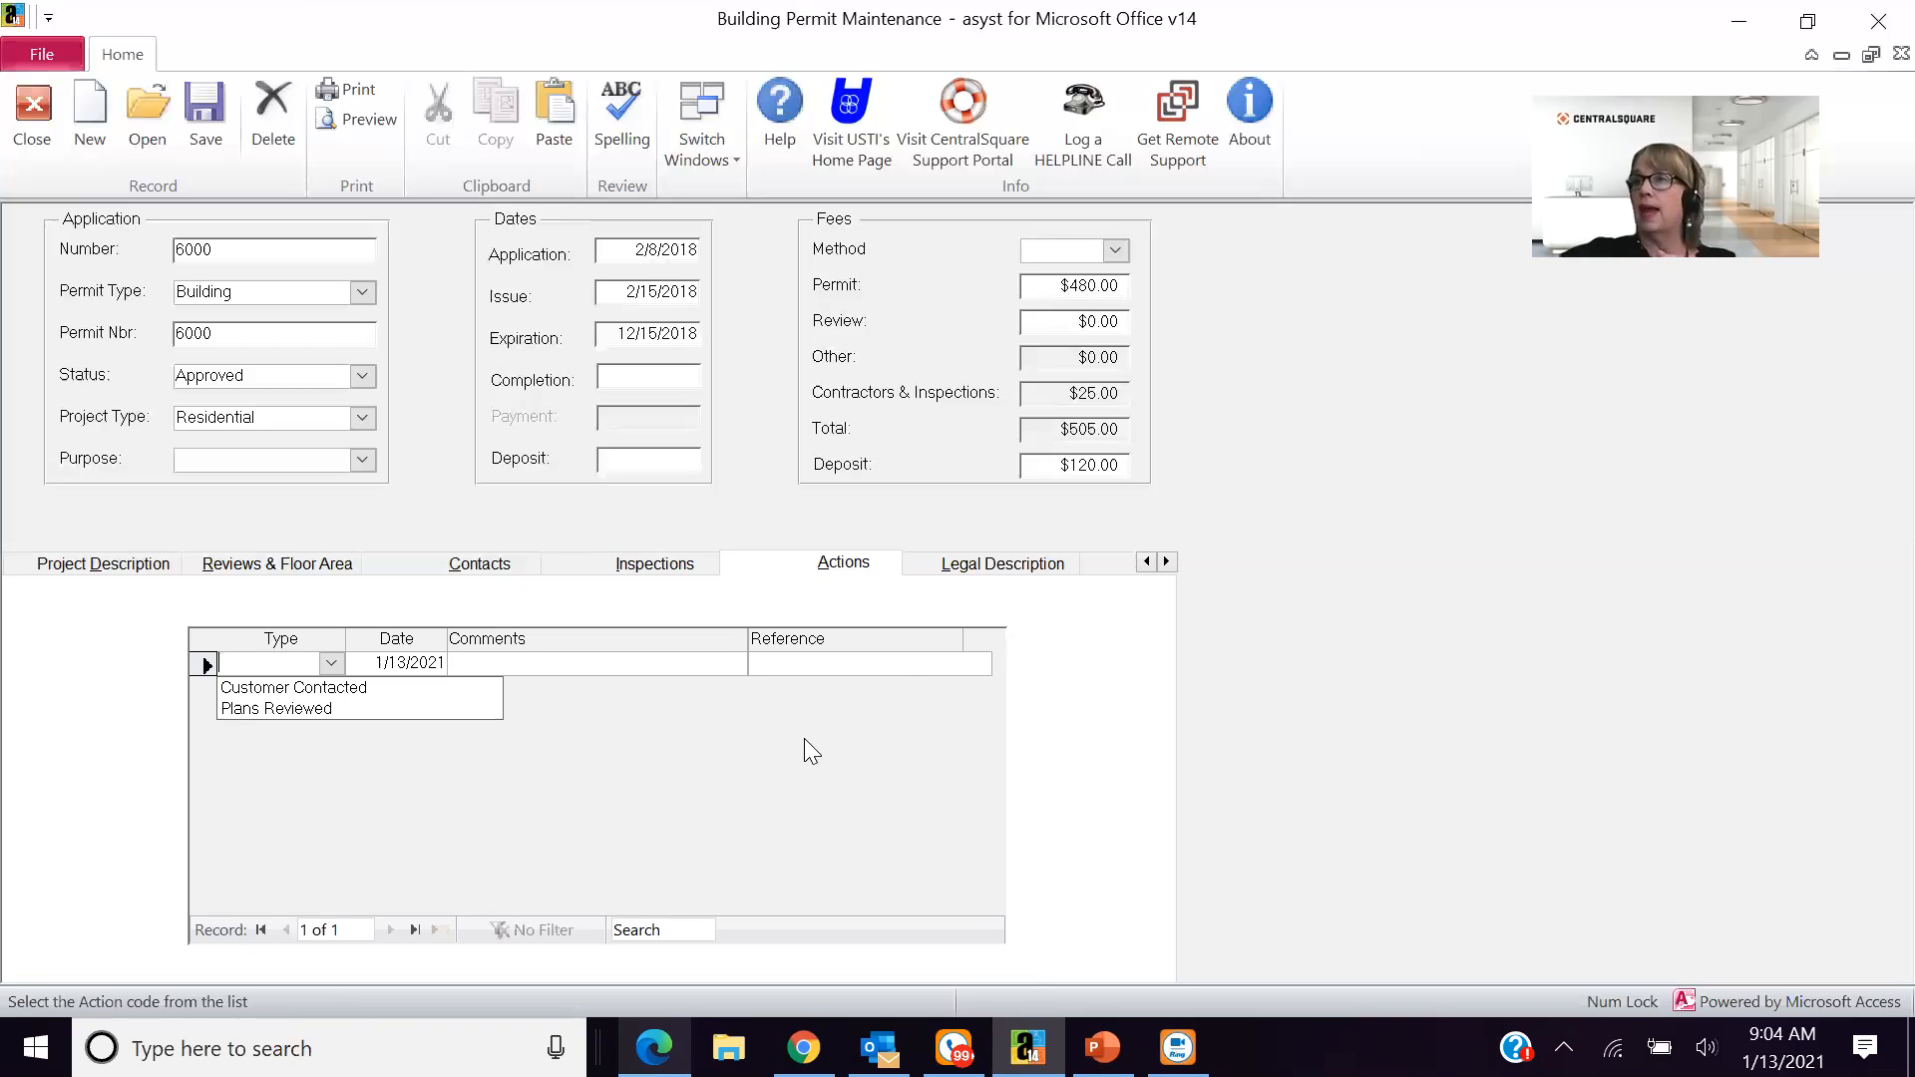
click(966, 571)
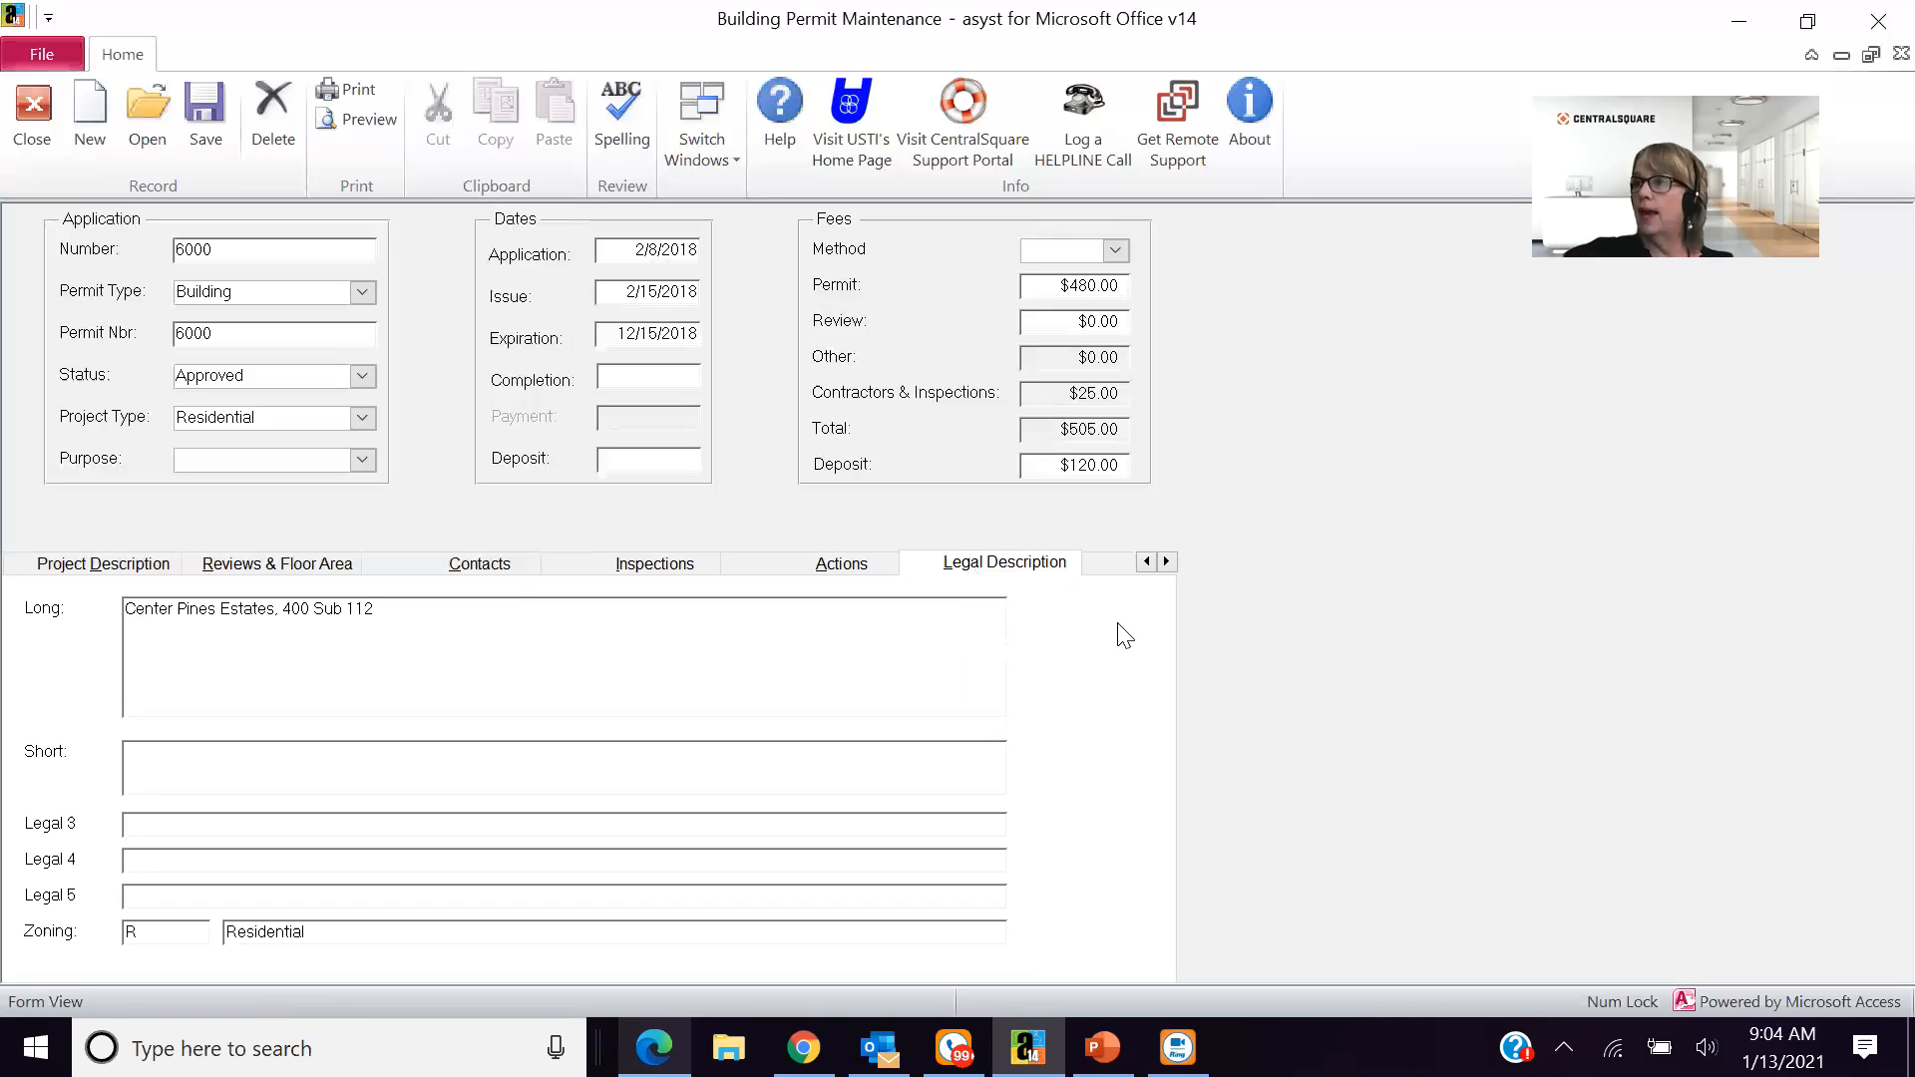
- View the permit's attachments and its accounts receivable invoices
click(1168, 564)
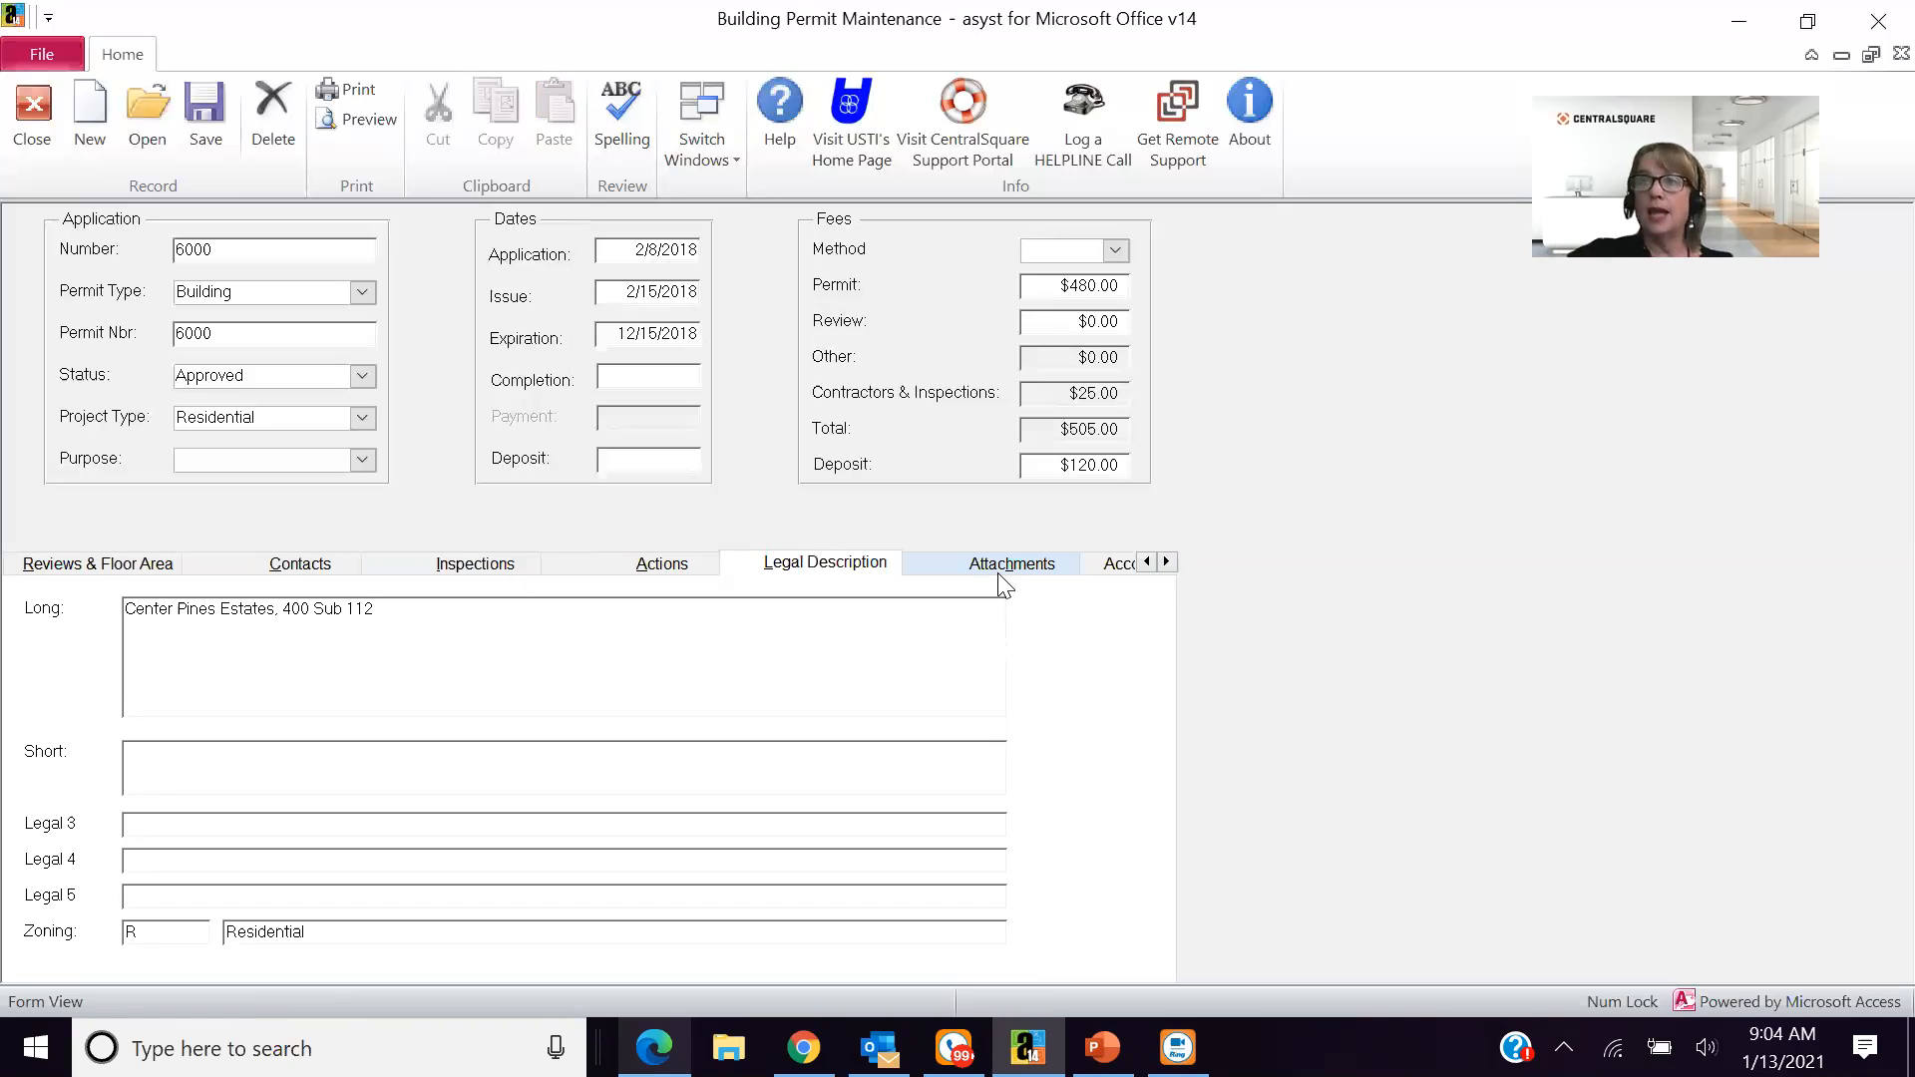
click(992, 577)
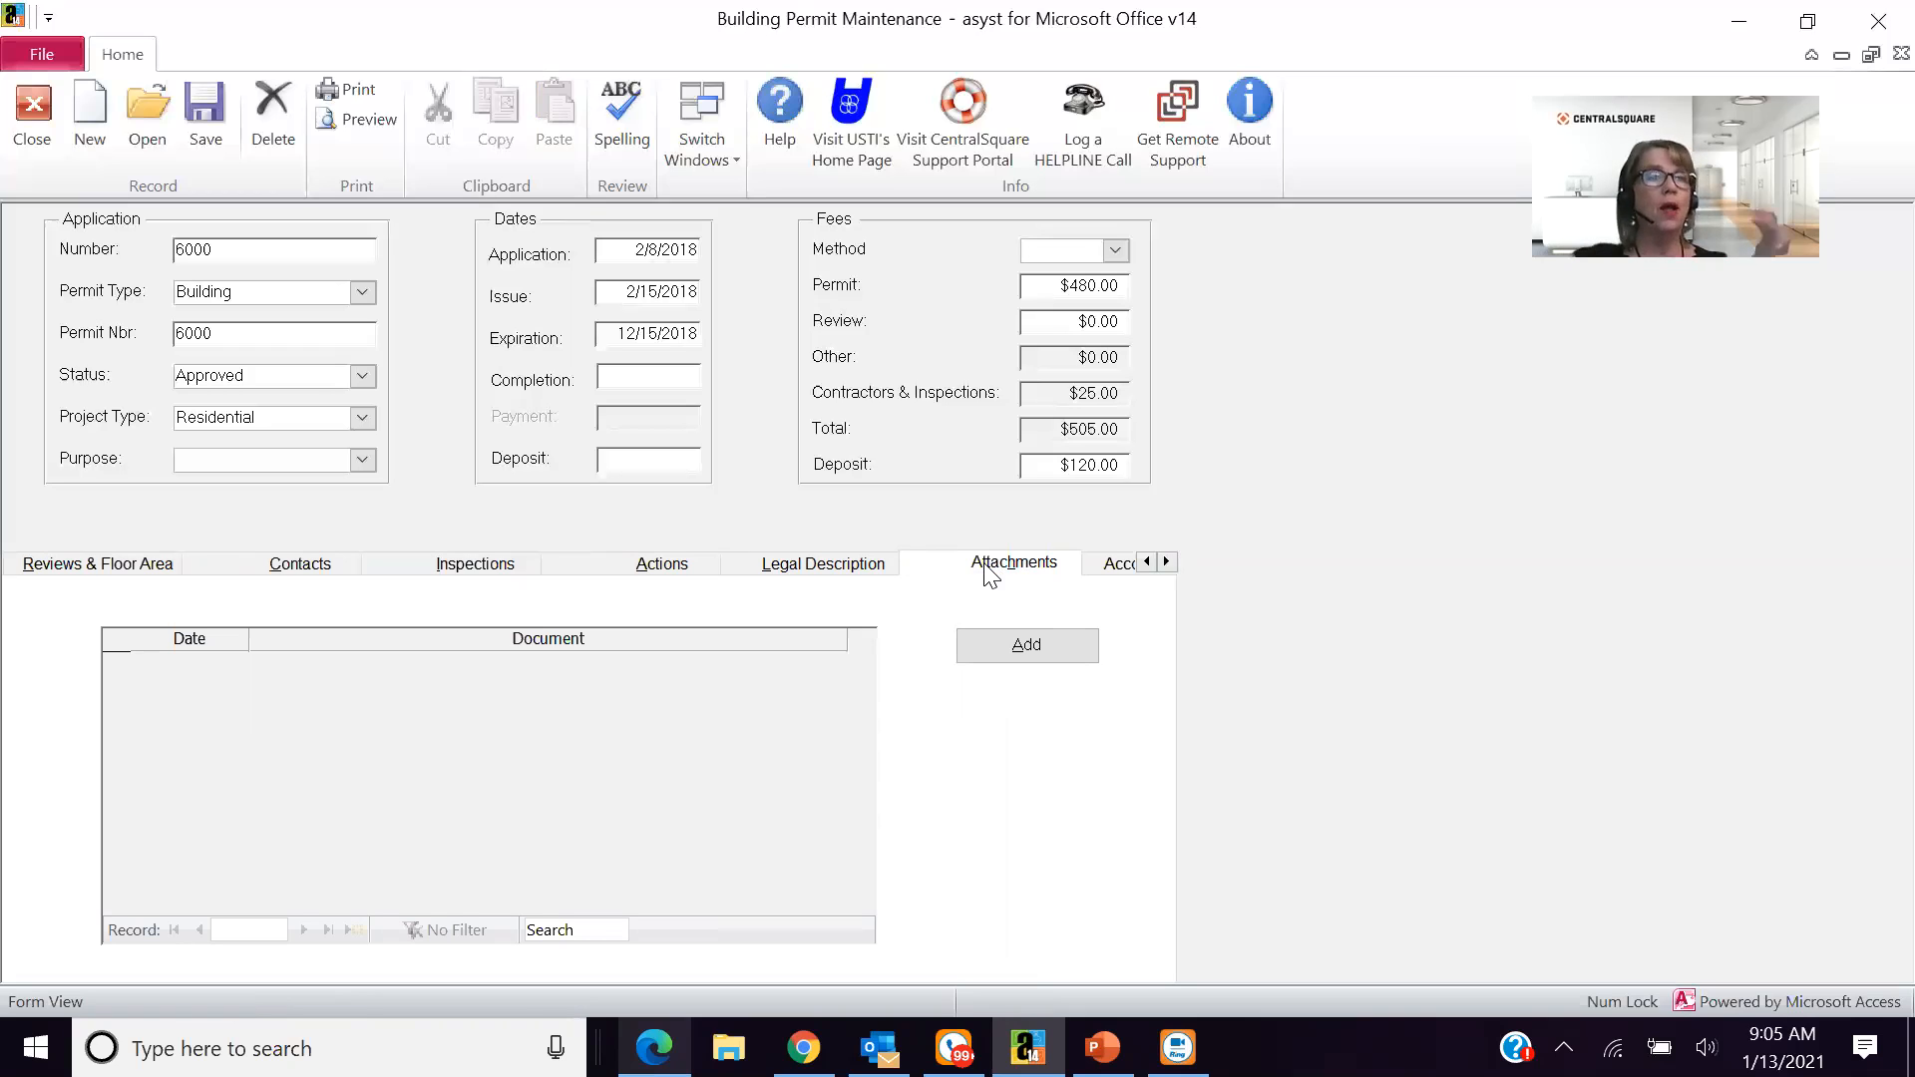
click(1116, 564)
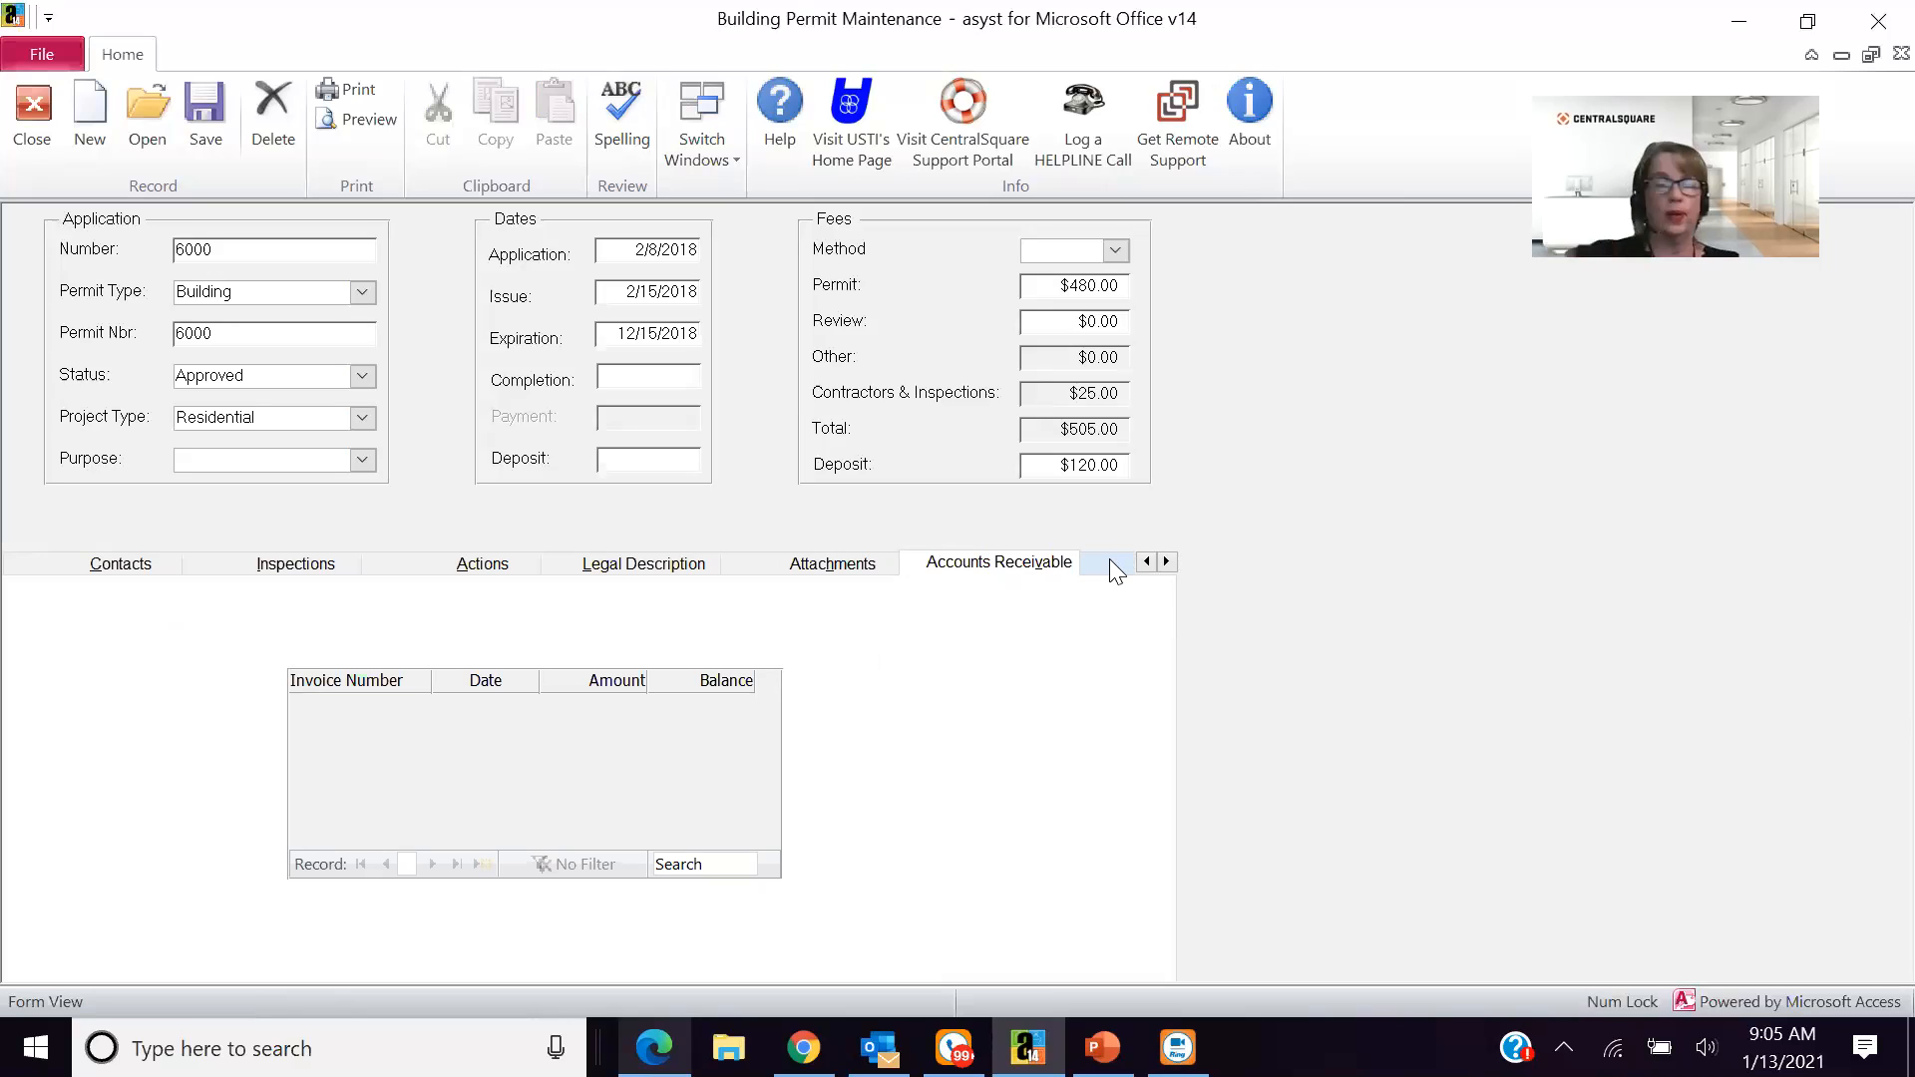
click(1146, 562)
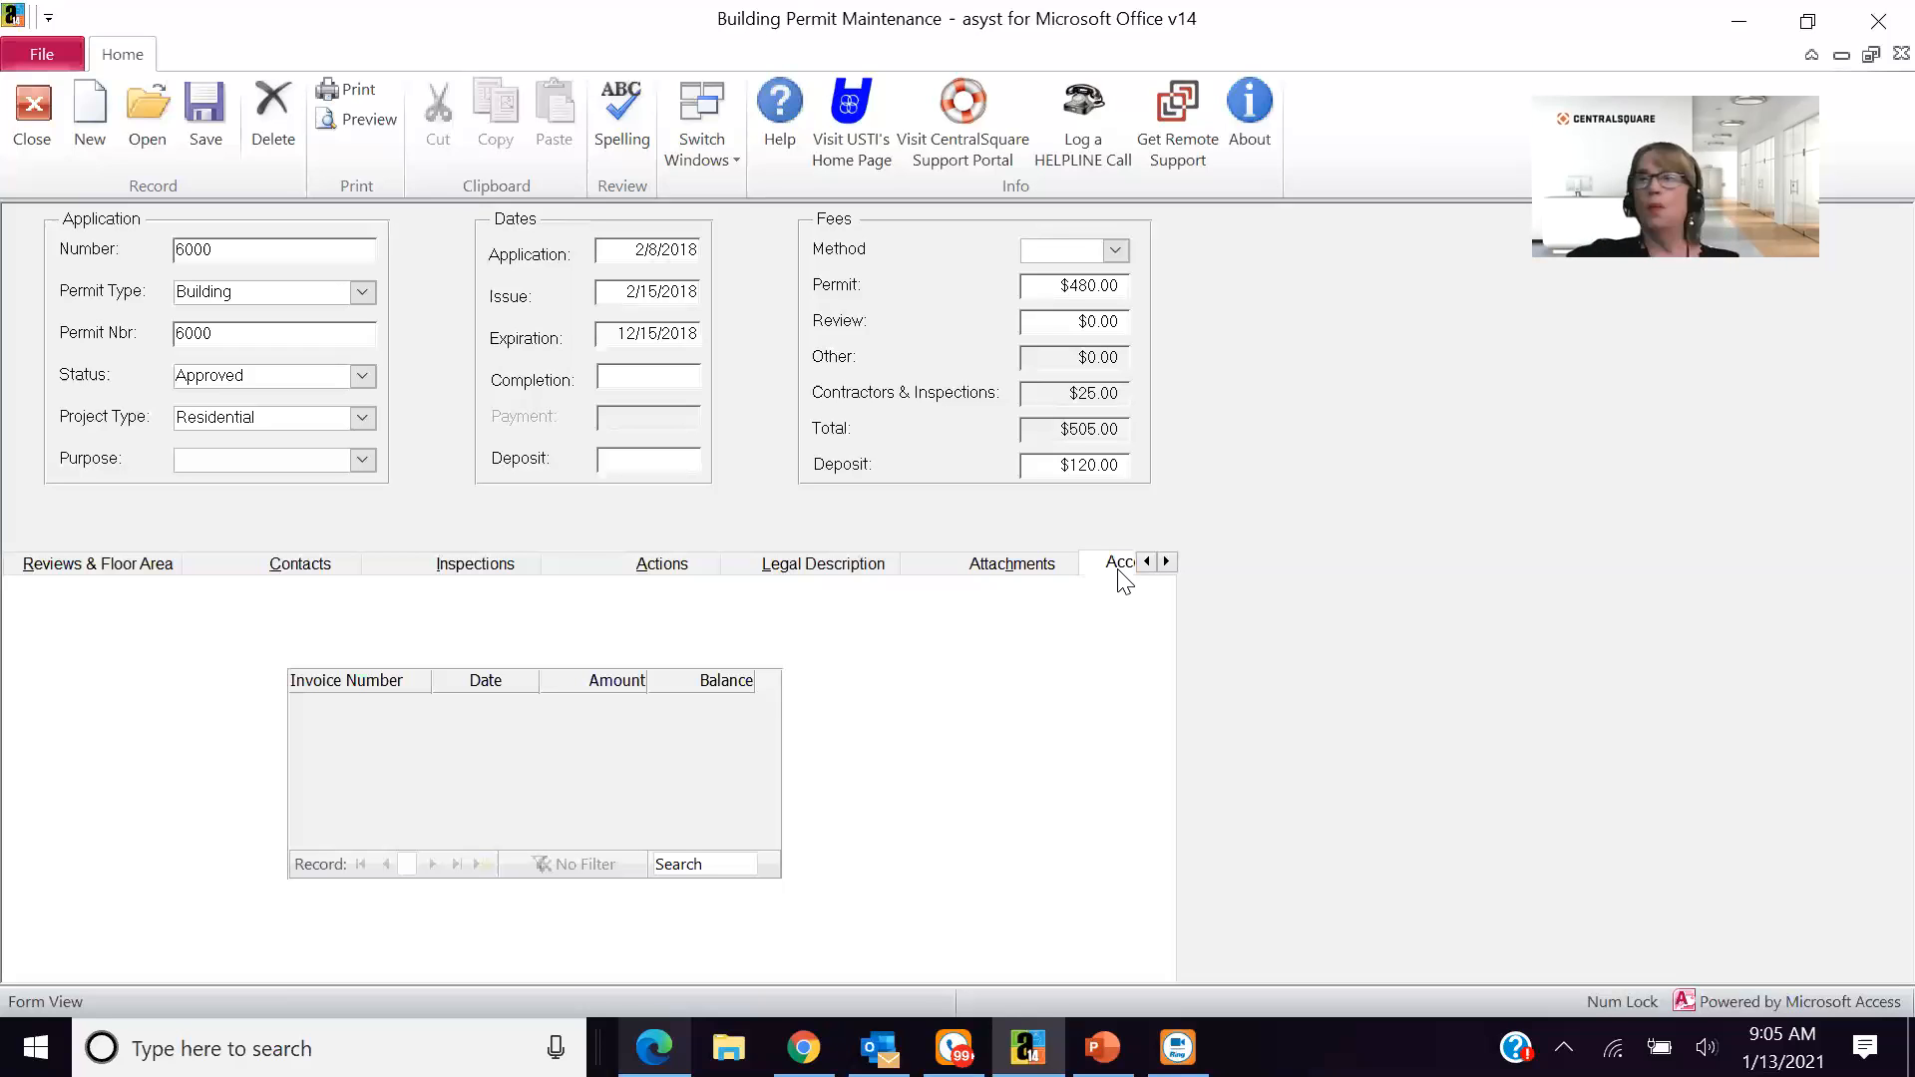
- Preview the printable building permit and receipt, then leave the preview and close Building Permit Maintenance
click(365, 115)
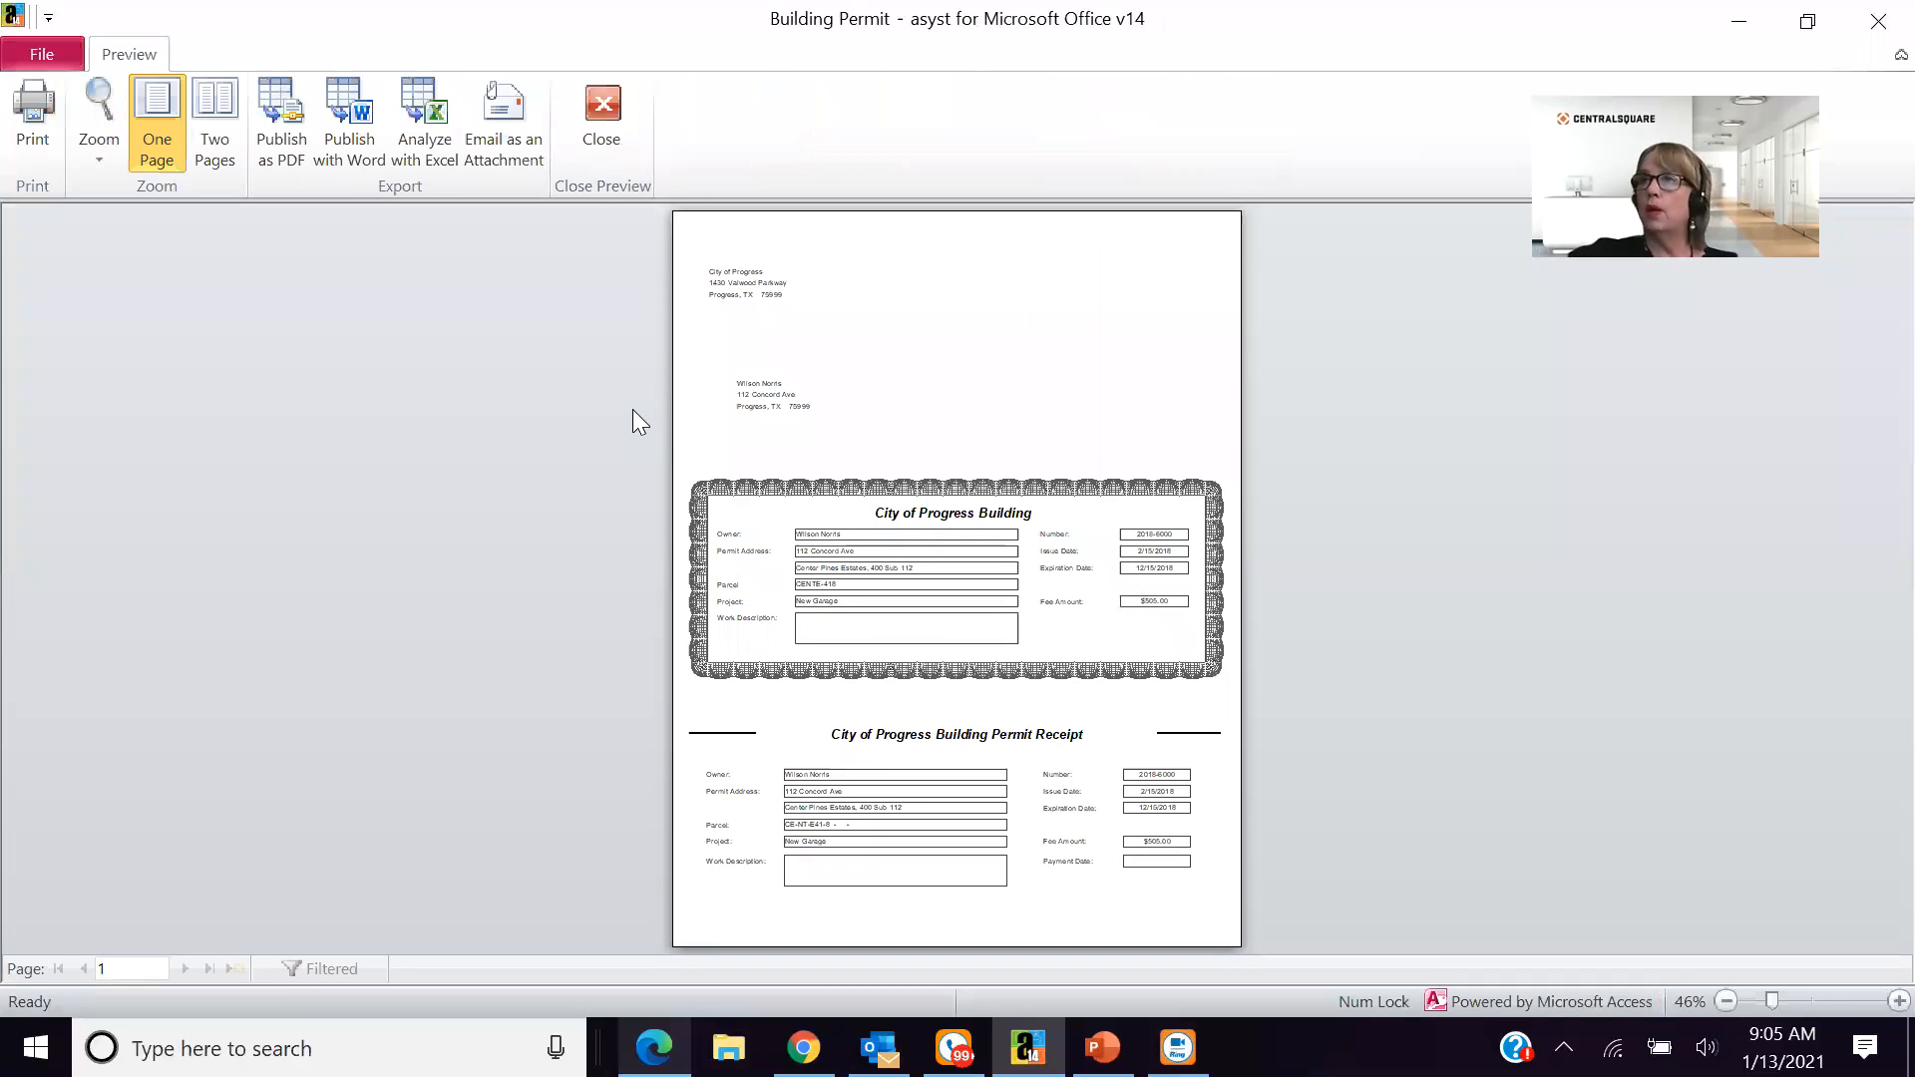
click(597, 107)
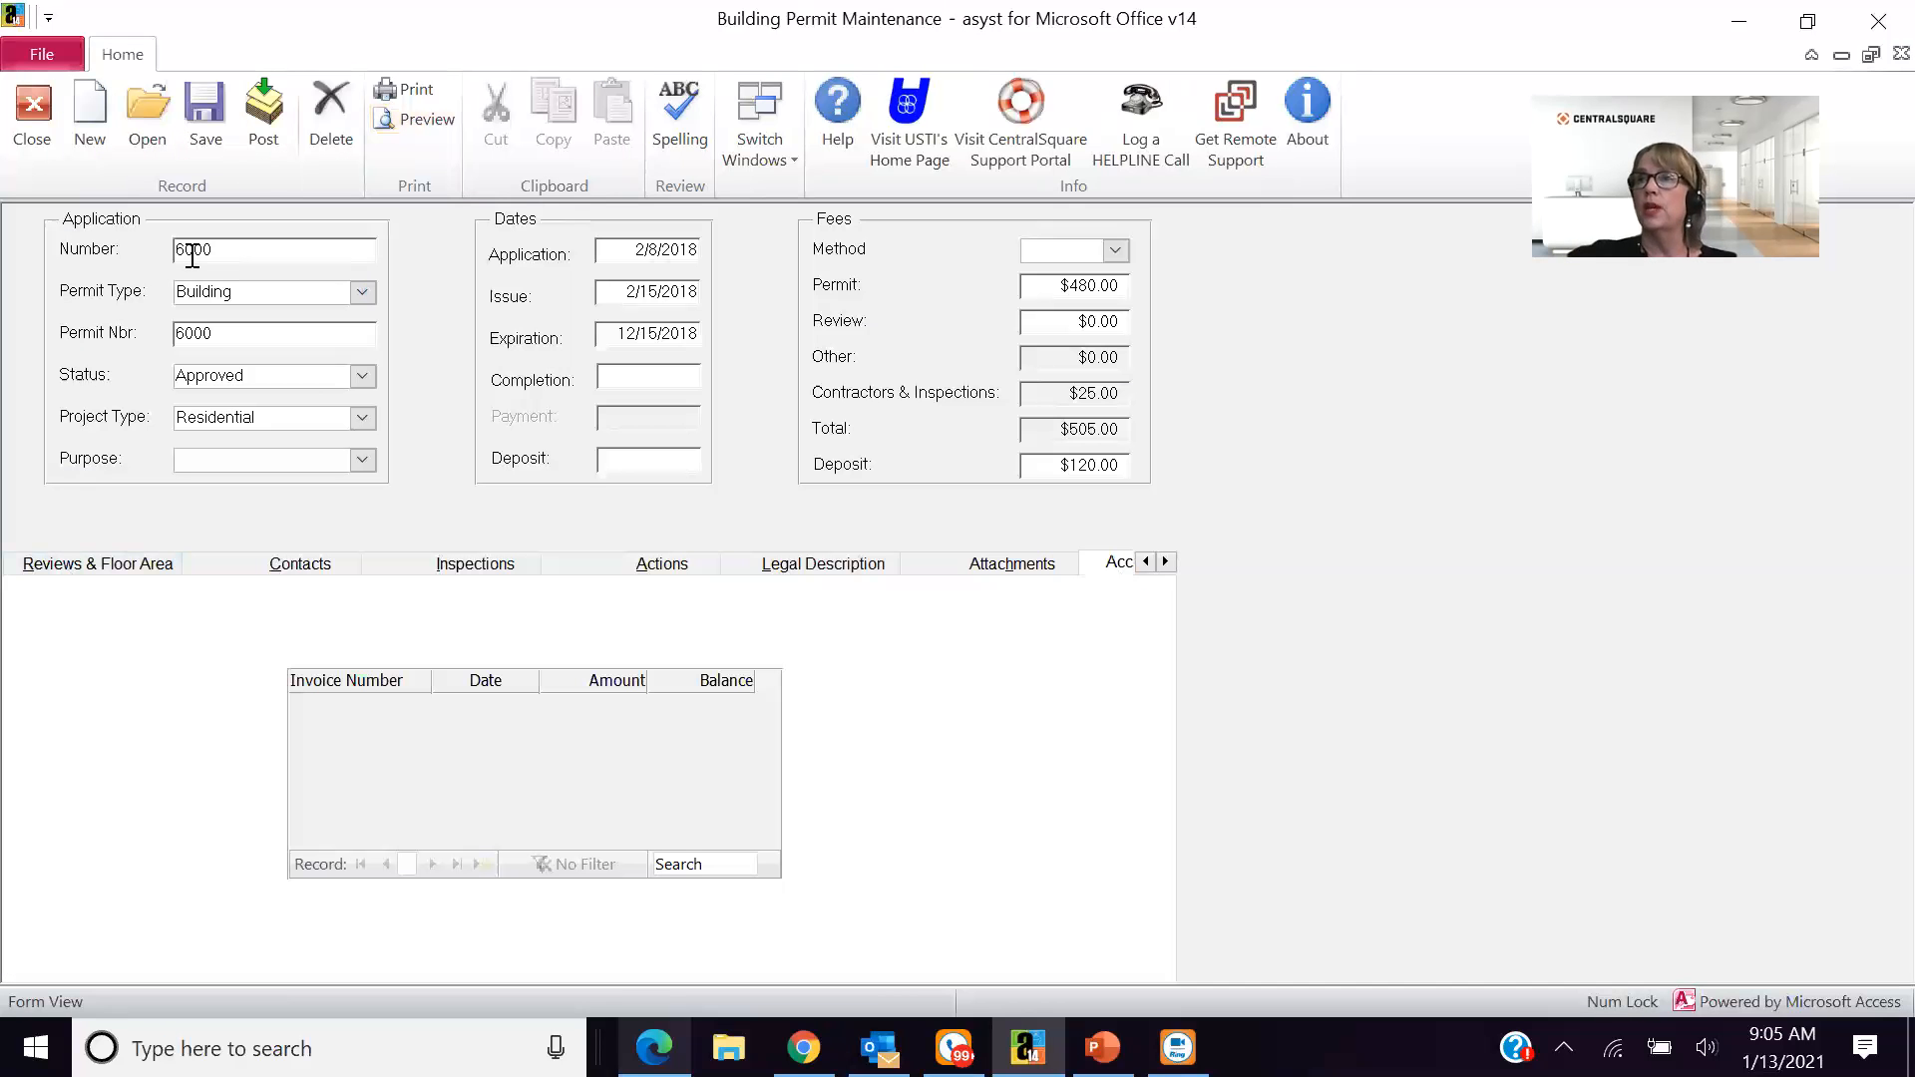
click(415, 95)
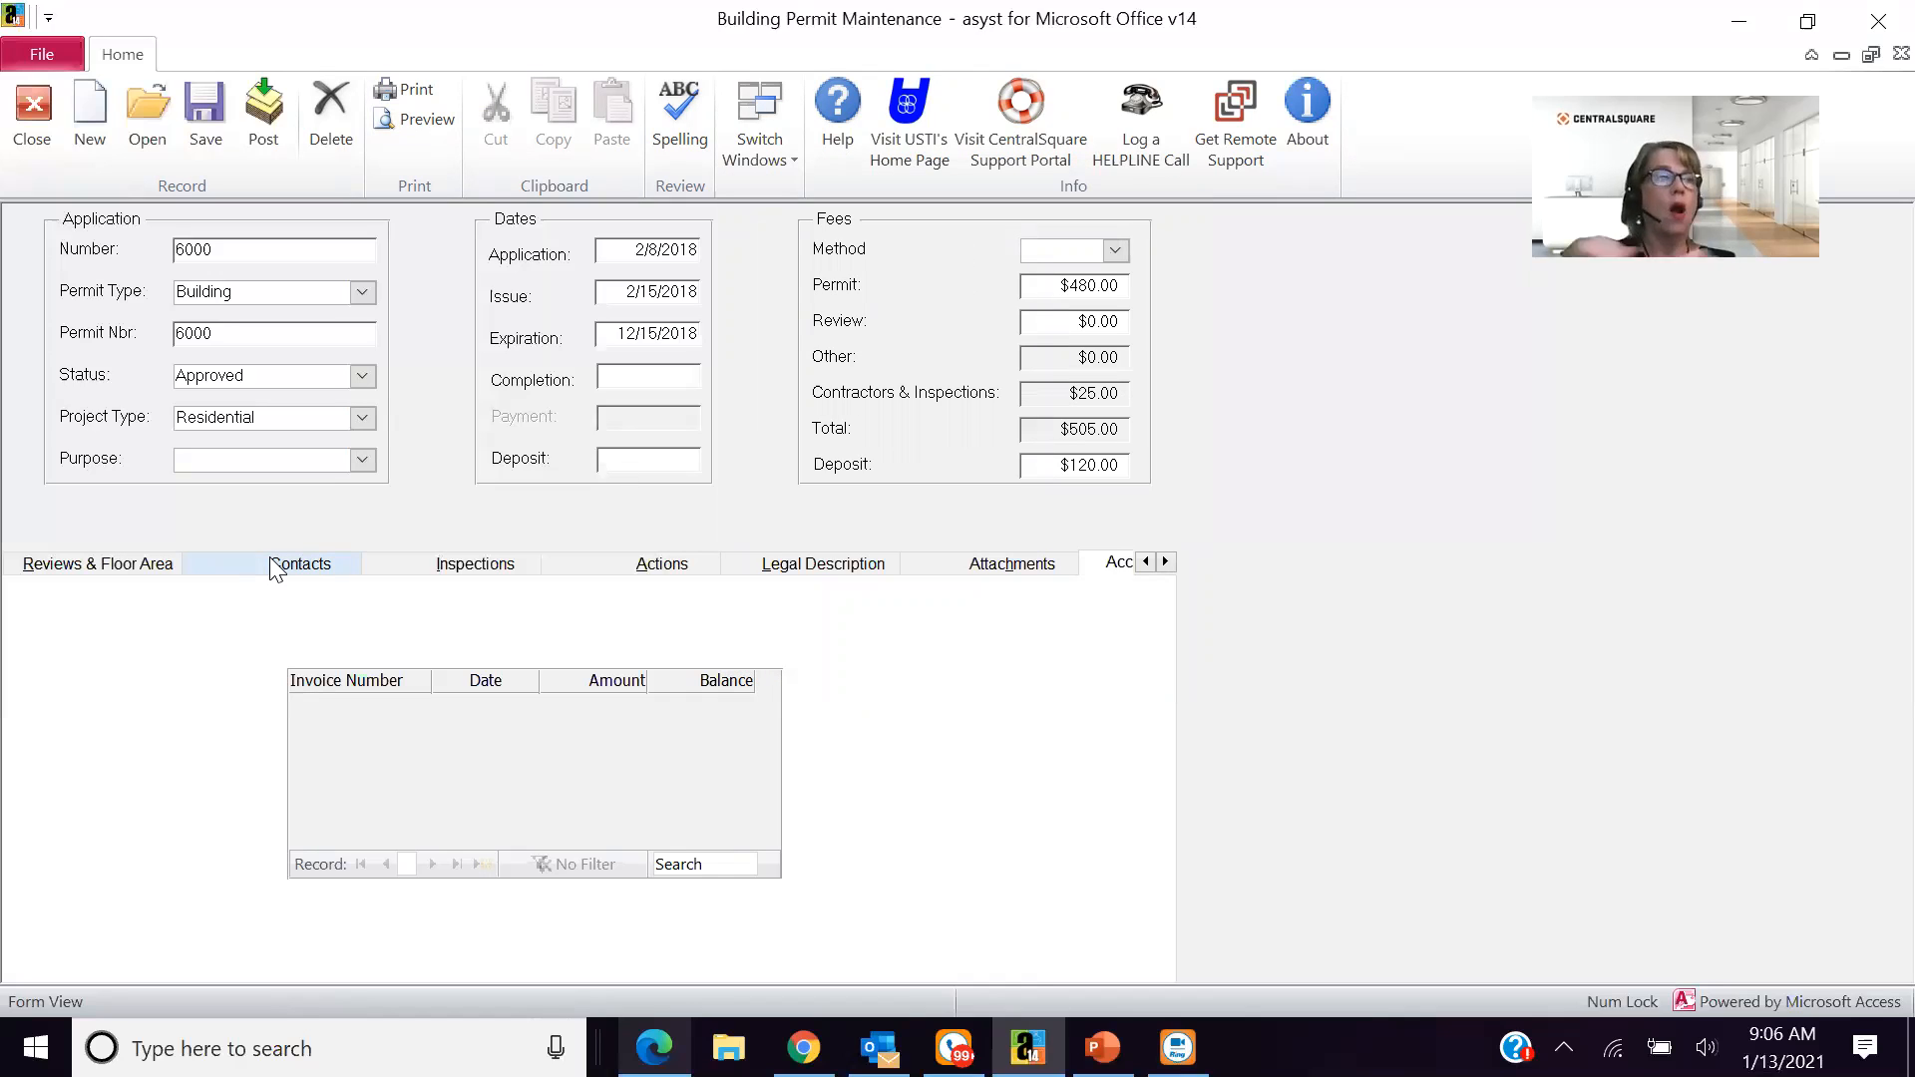
click(29, 149)
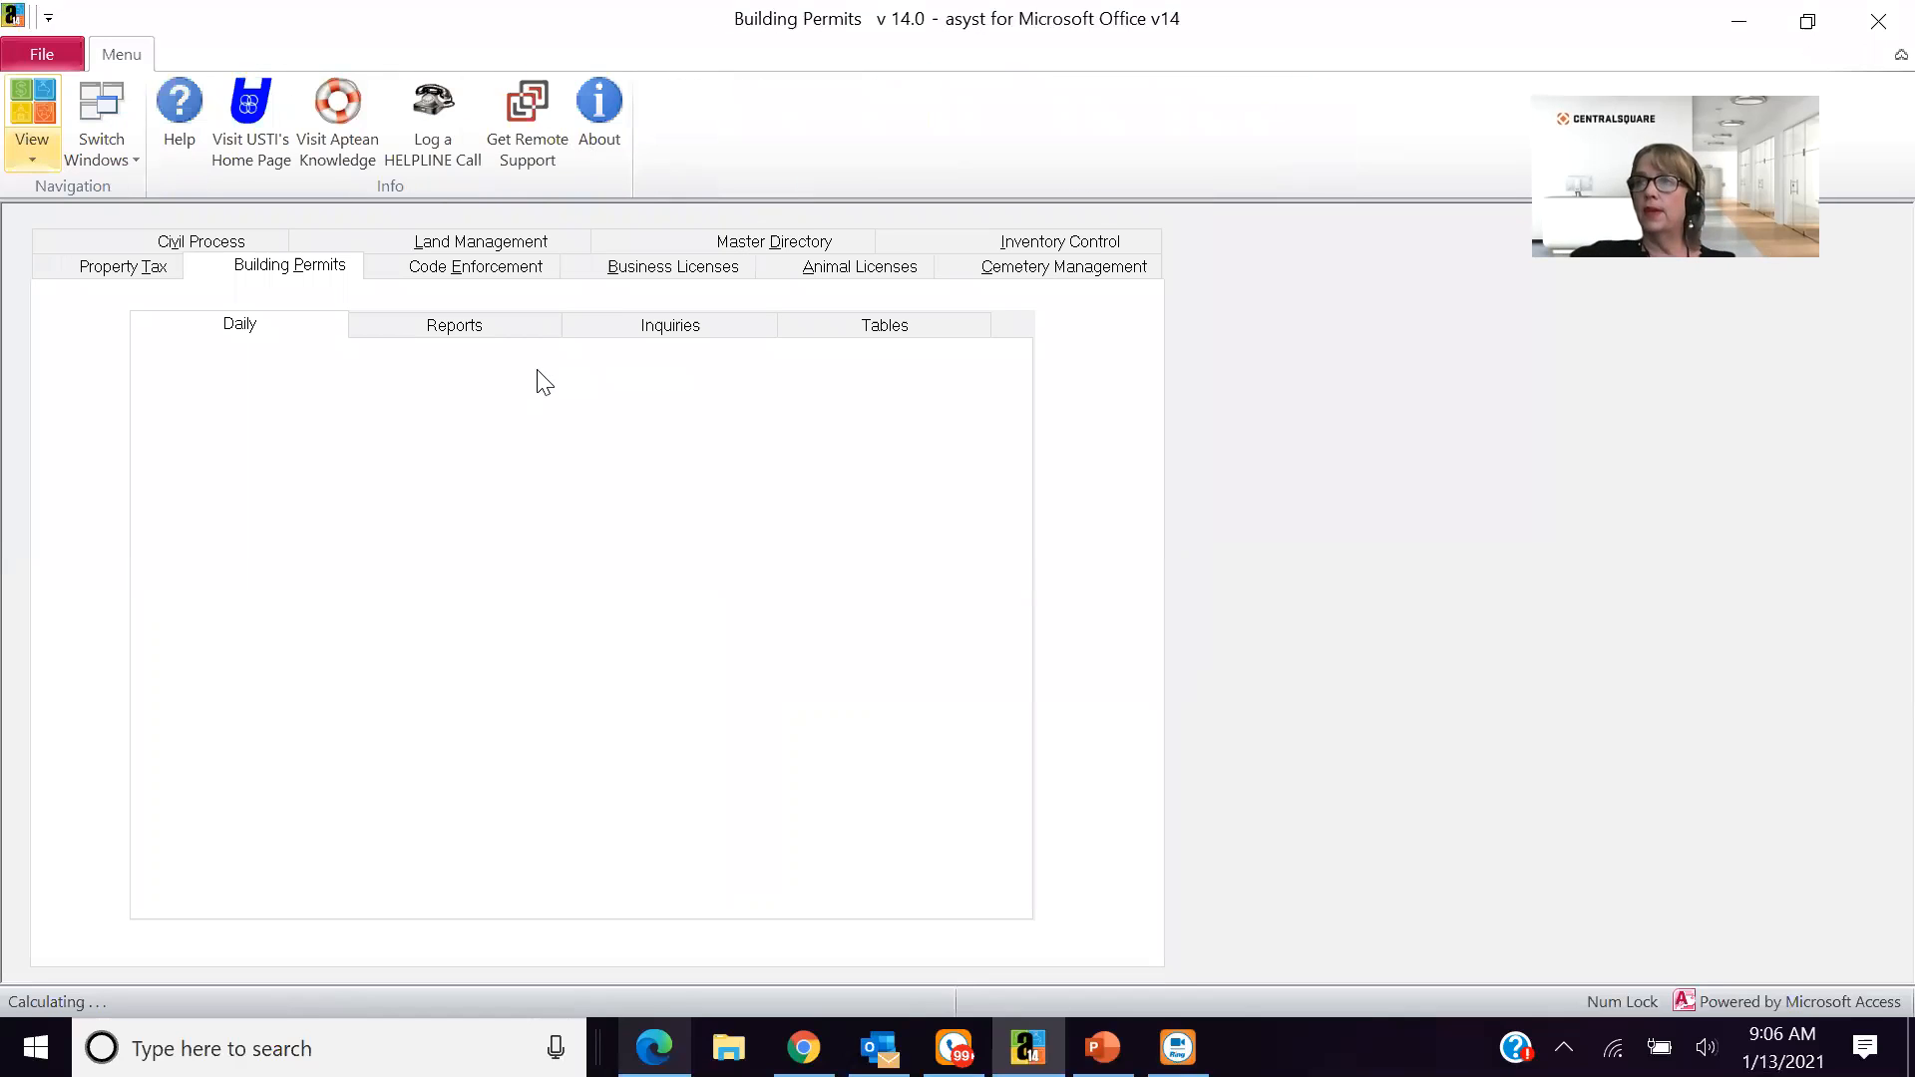
- Run the Permit Report from the Building Permits reports with no filters, examine the enlarged permit list, and close the preview
click(479, 326)
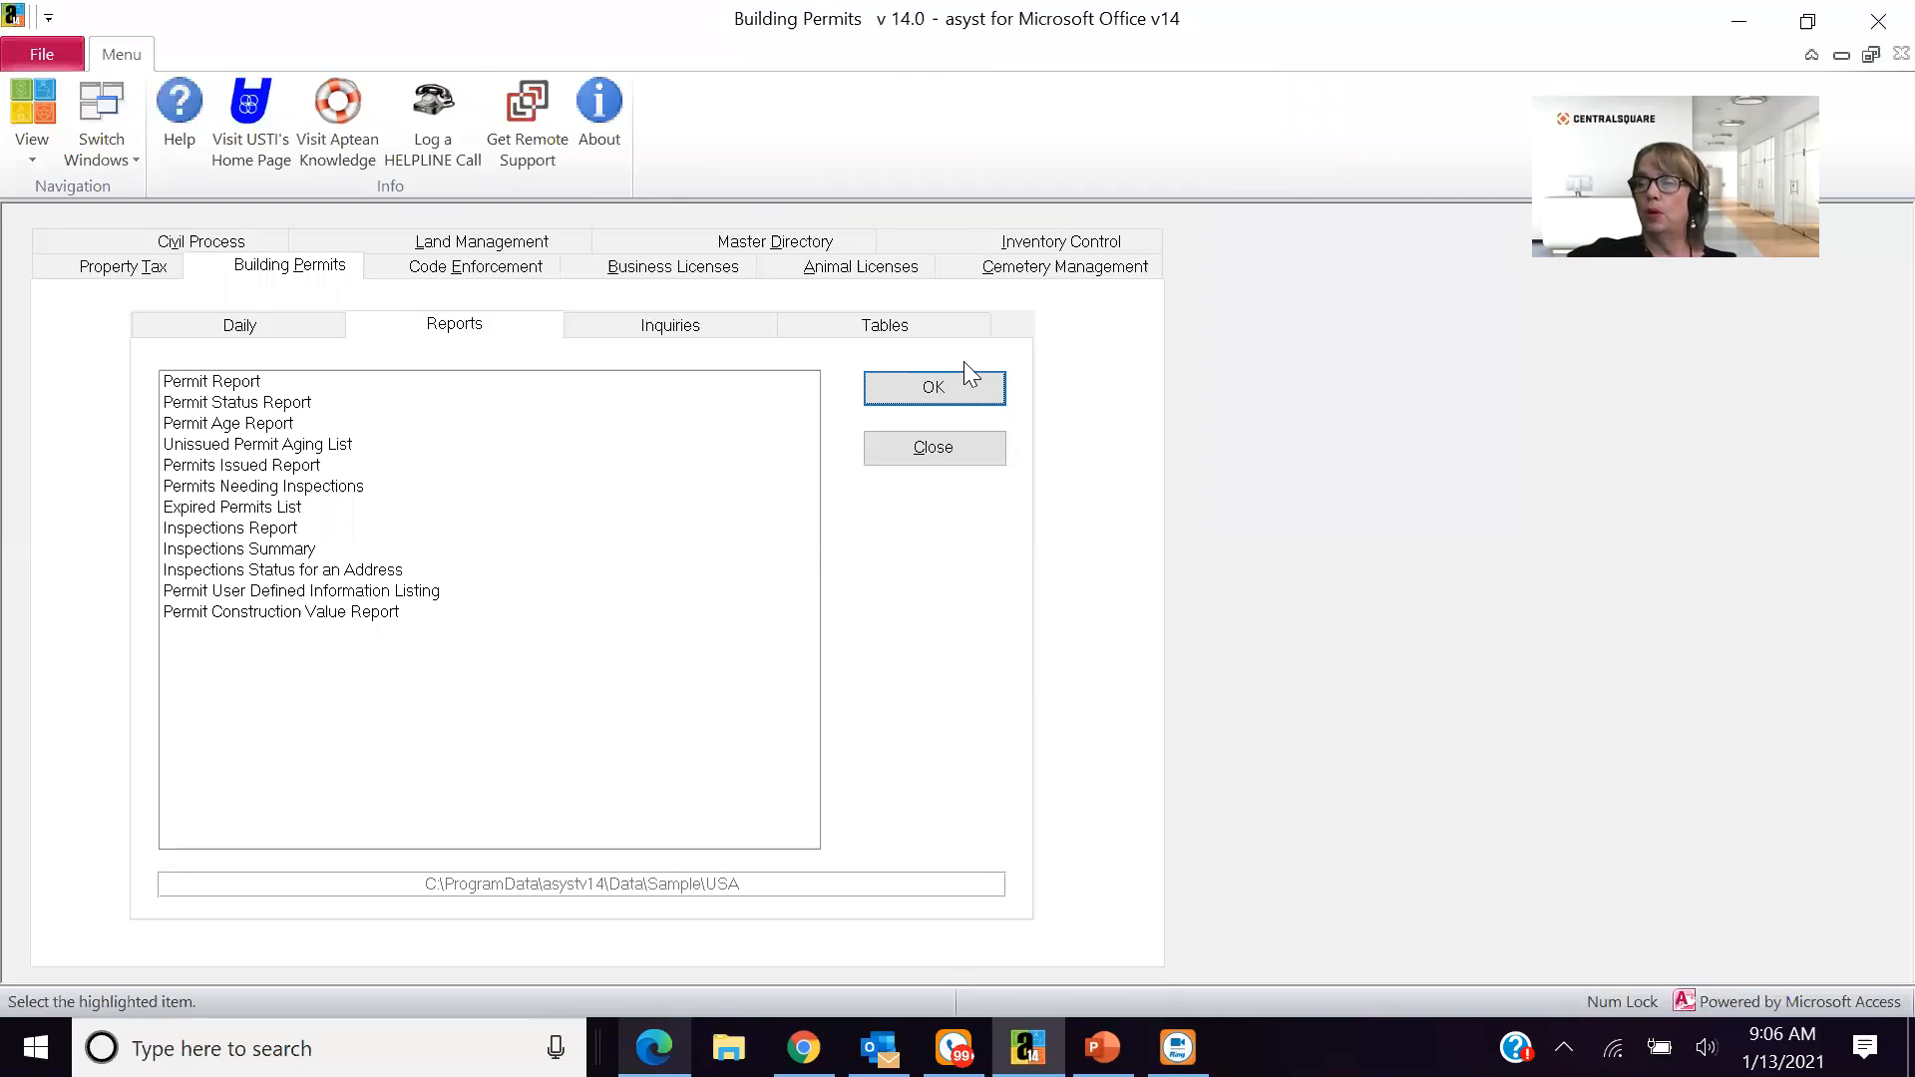
click(940, 391)
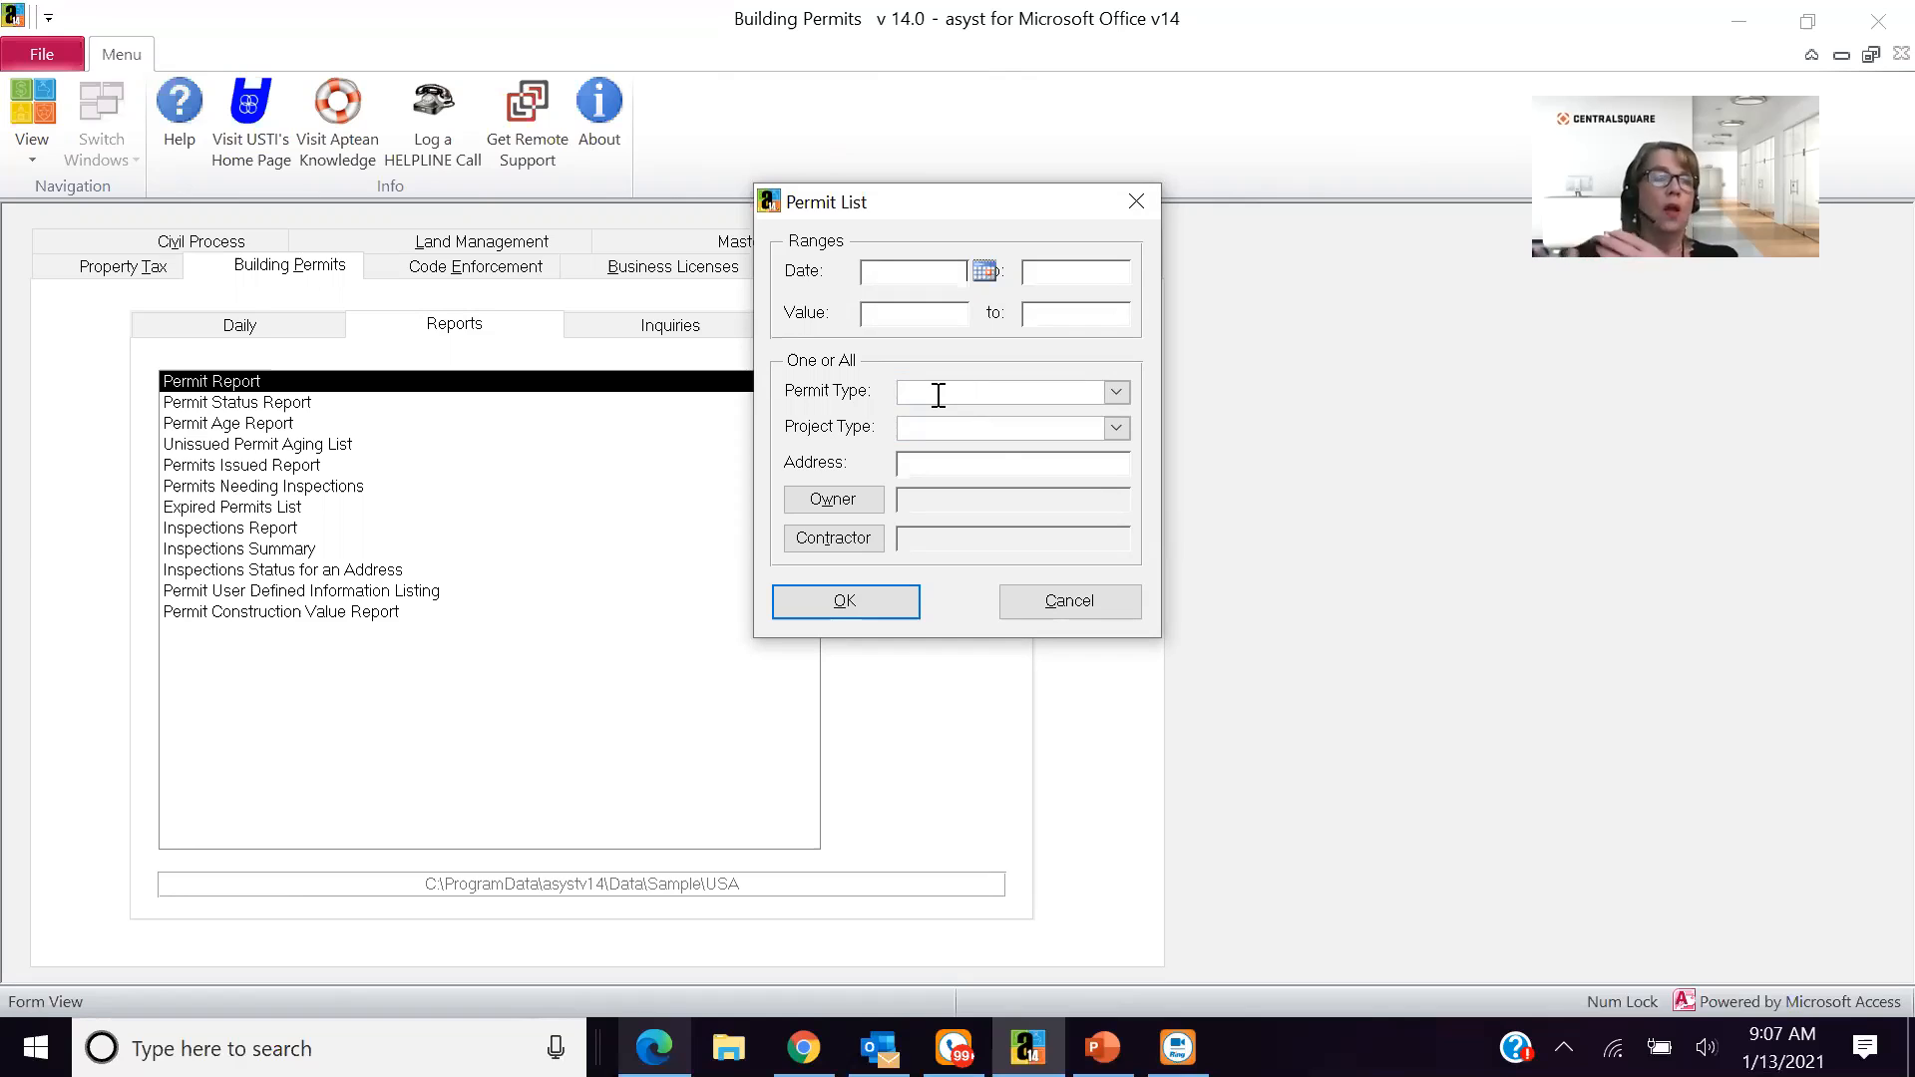
click(838, 595)
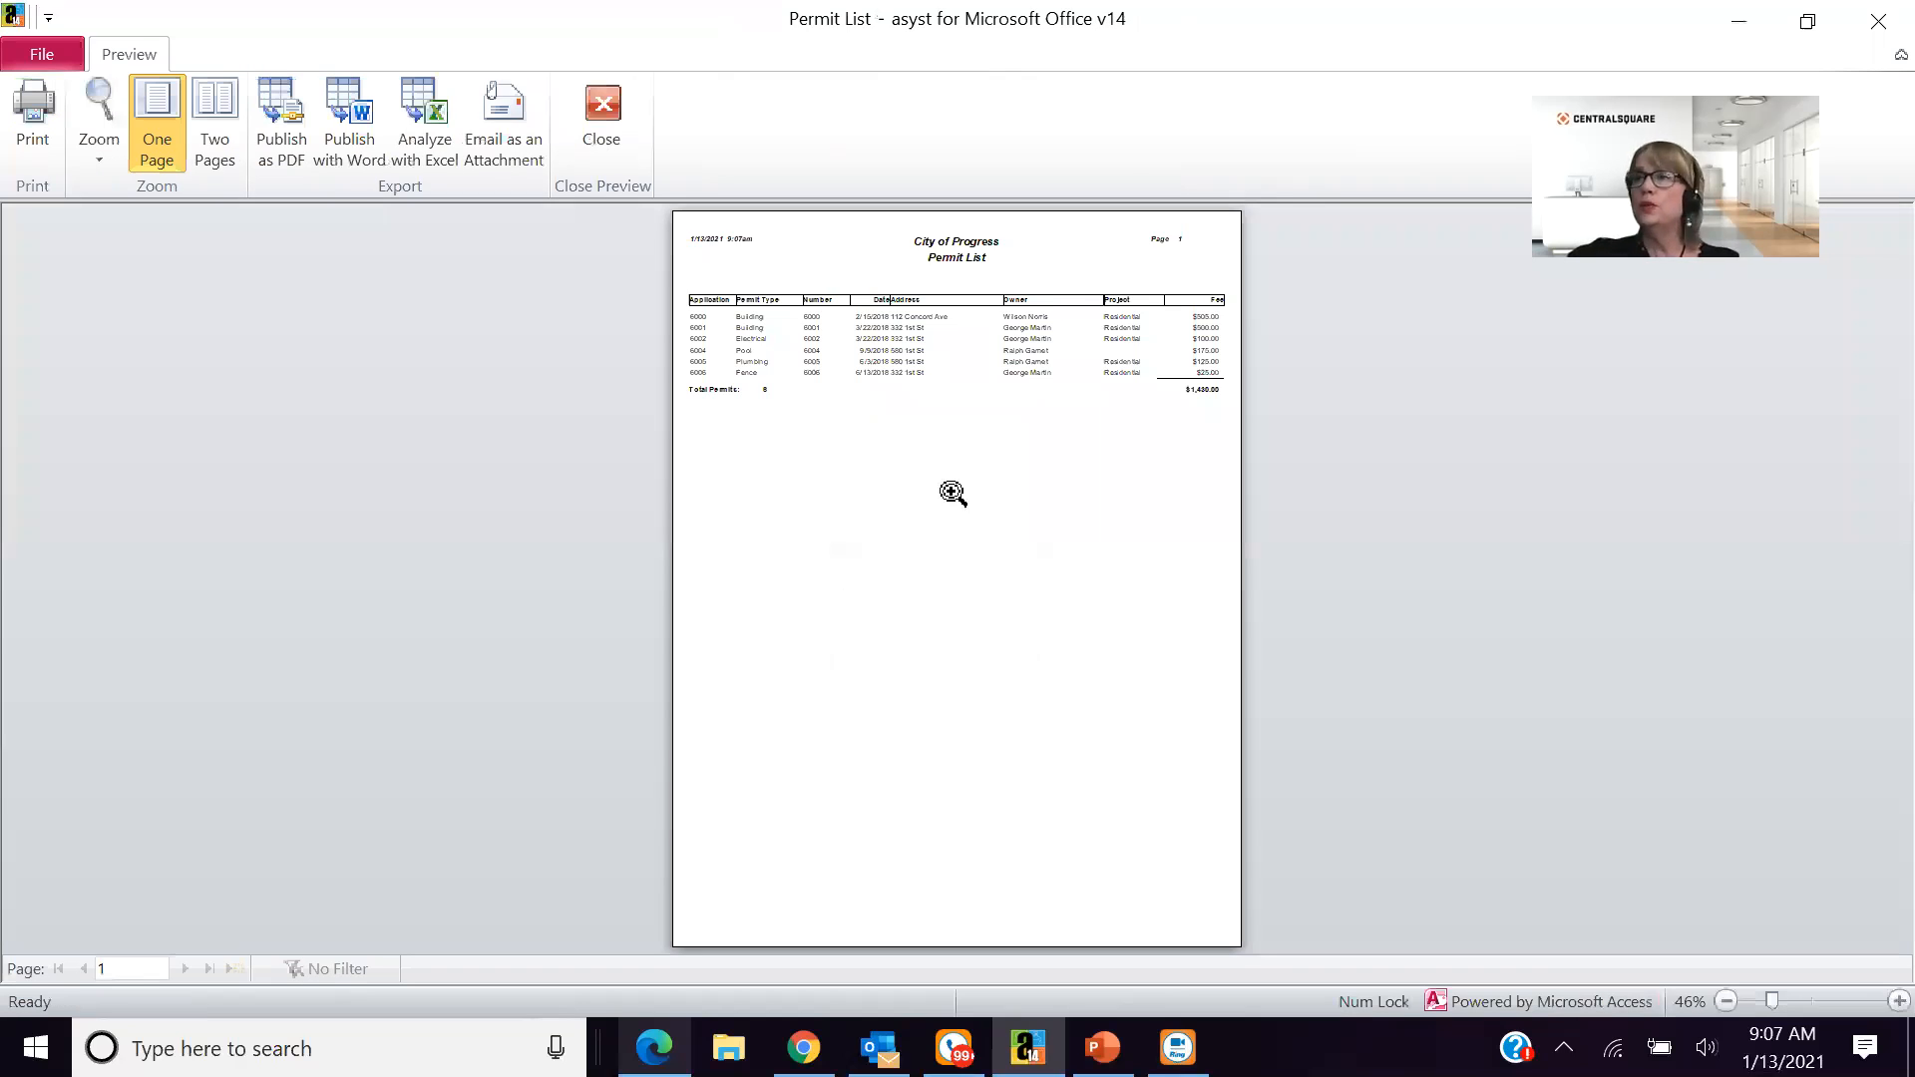
click(944, 485)
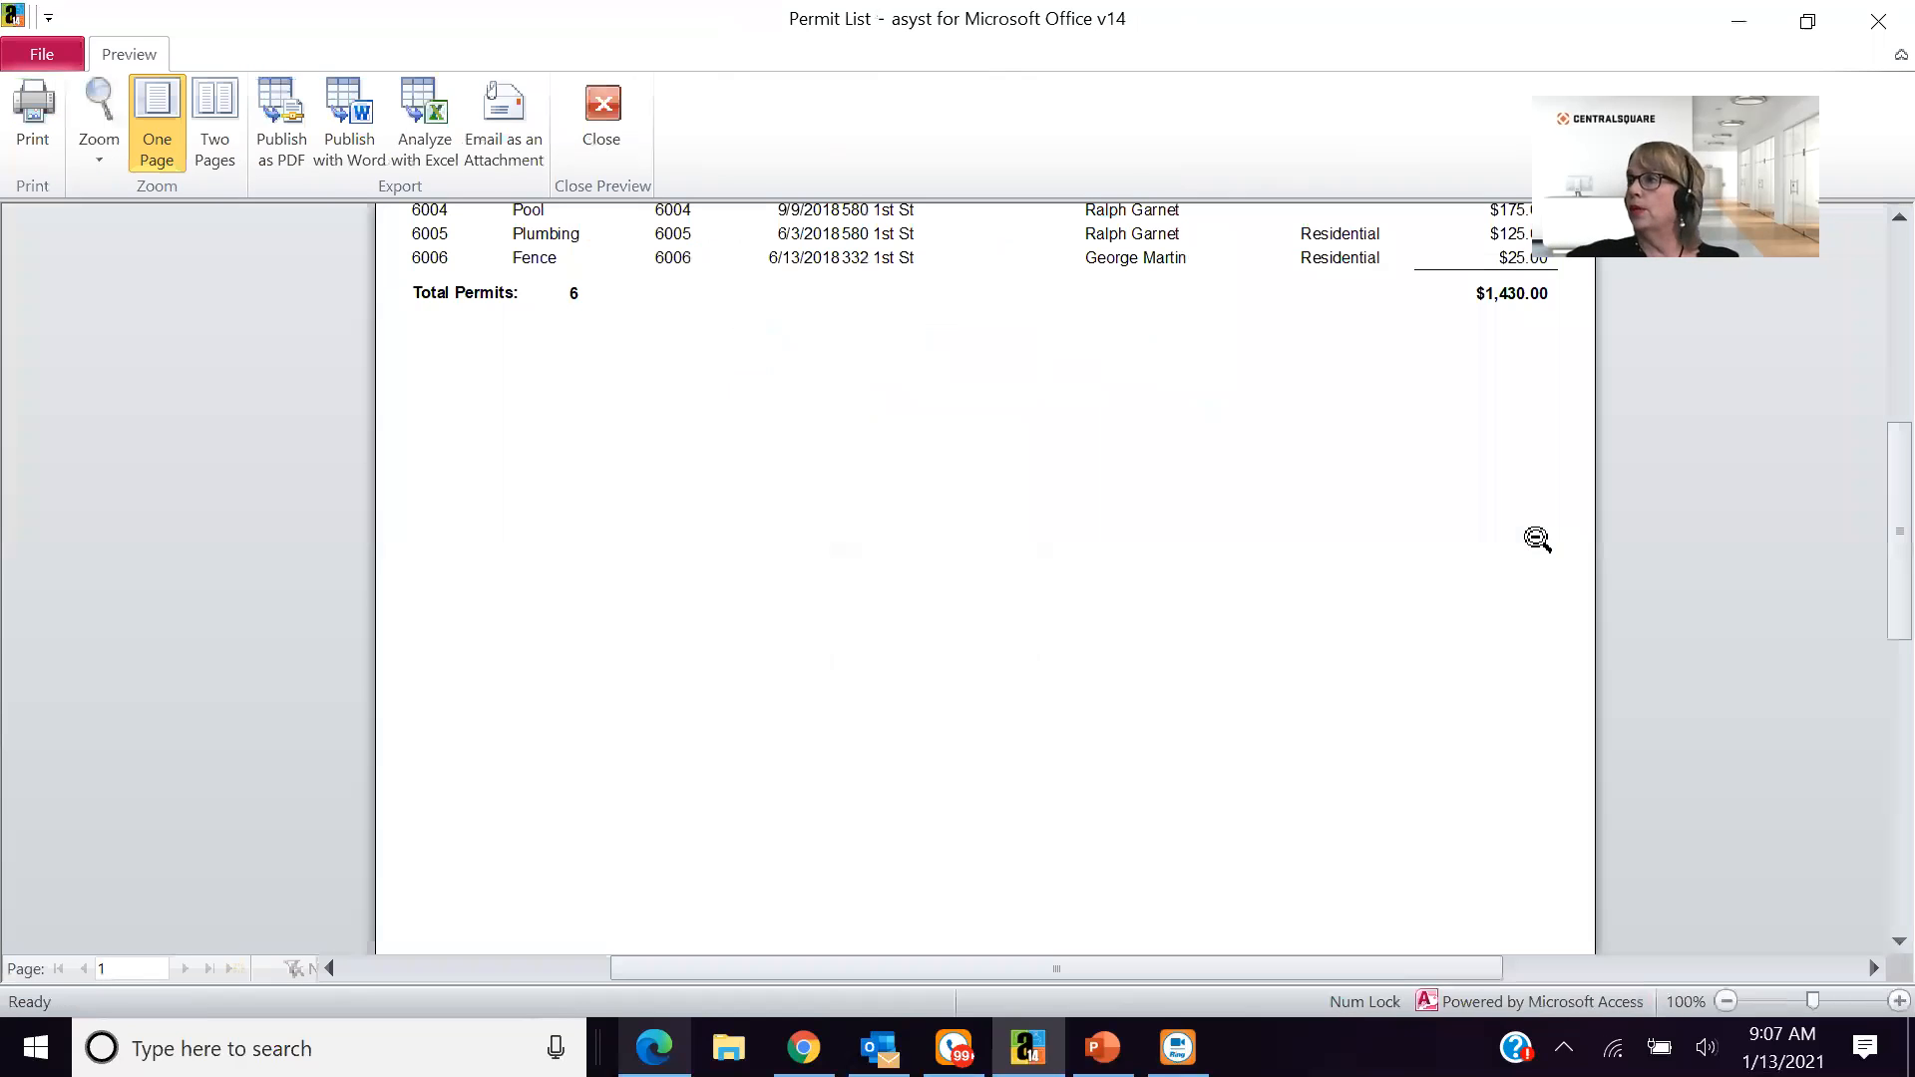
scroll(1875, 659, up, 3)
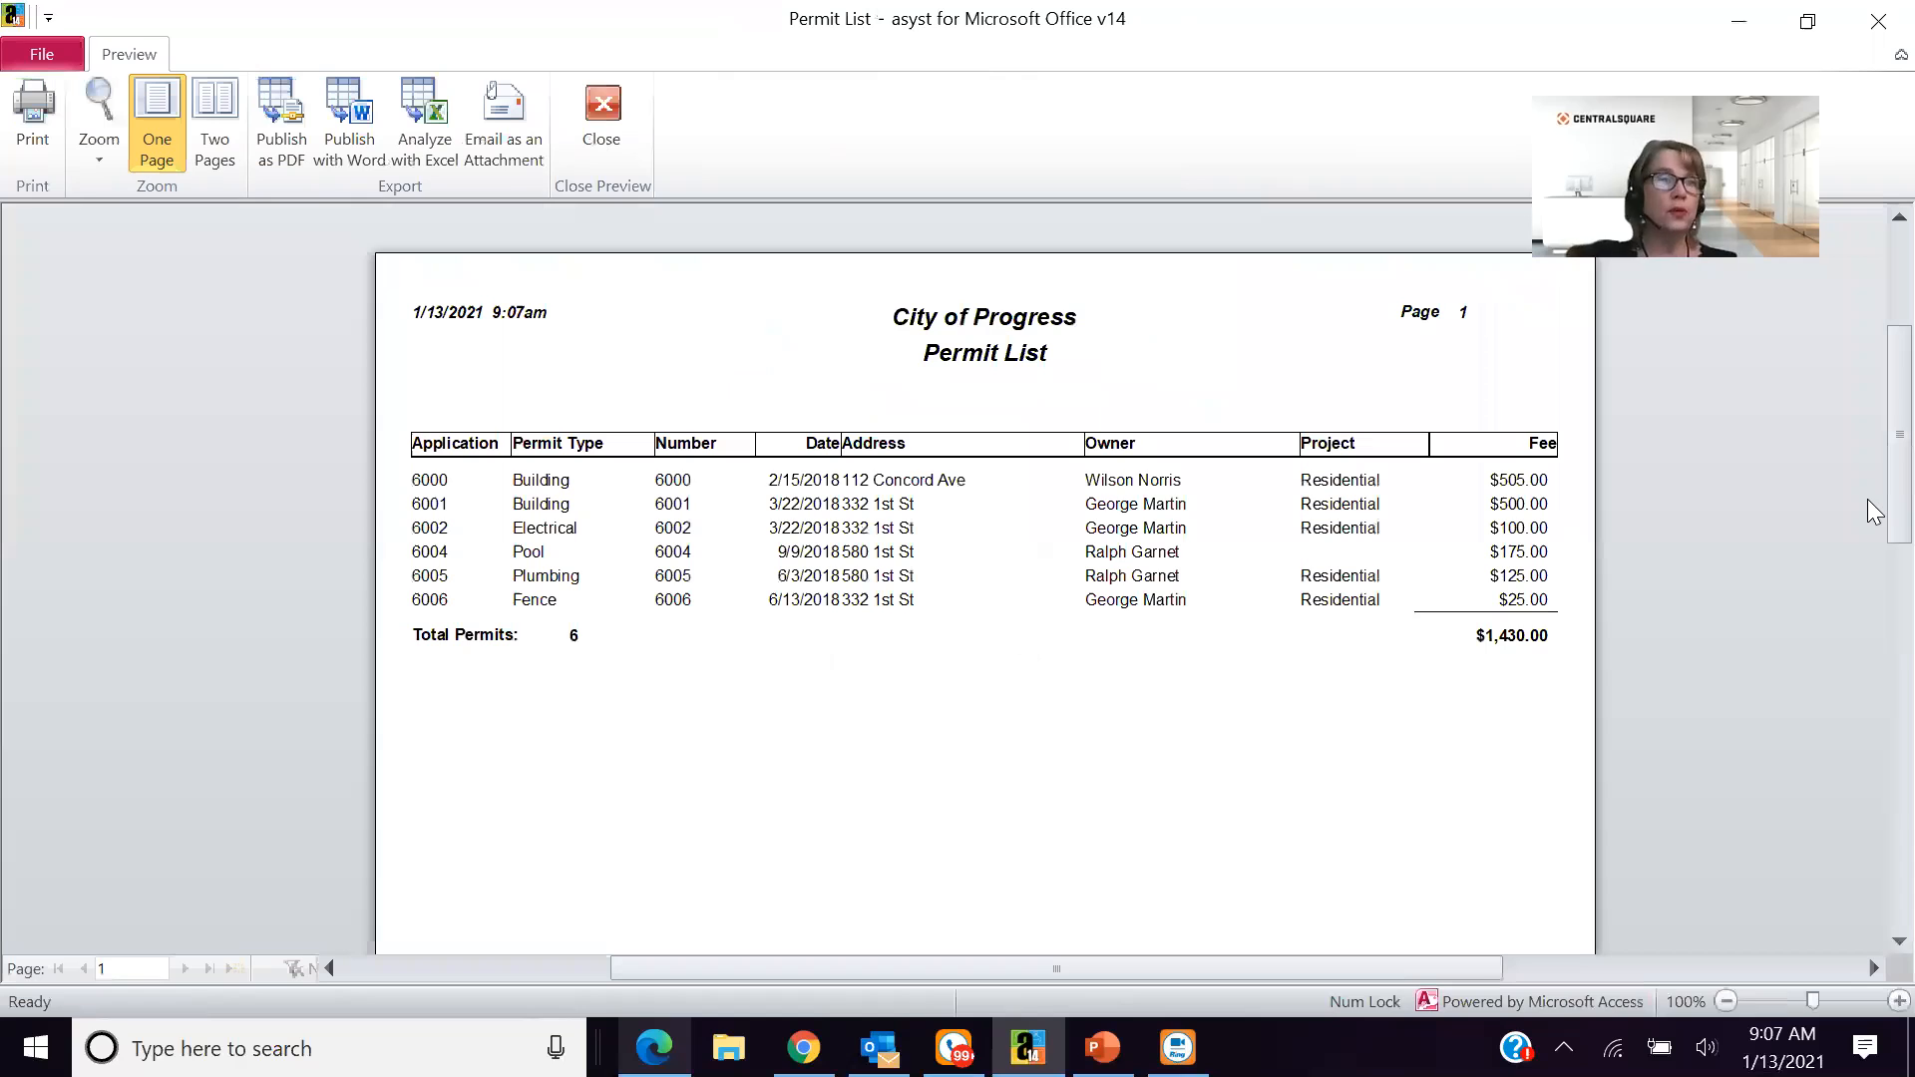
click(591, 127)
- Check the filter options of the Permit Status Report and cancel without running it
click(296, 402)
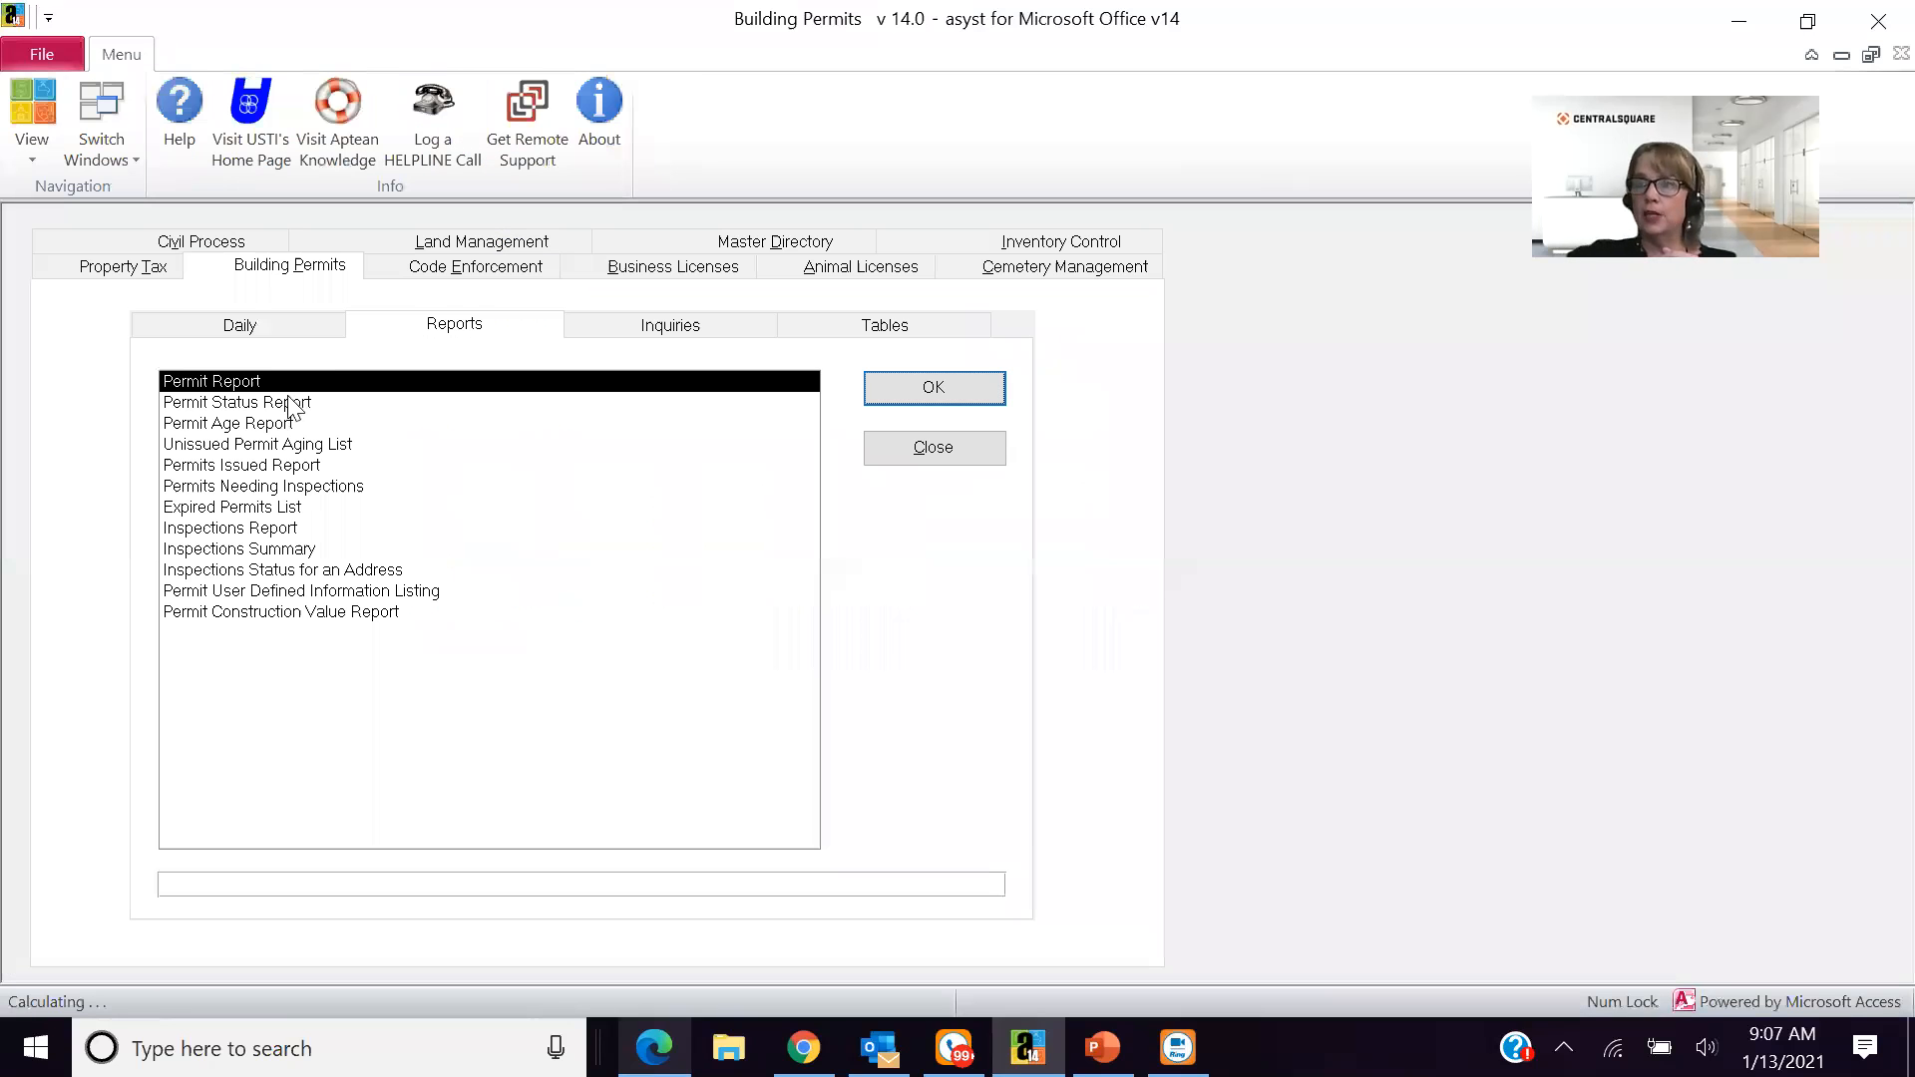
click(872, 395)
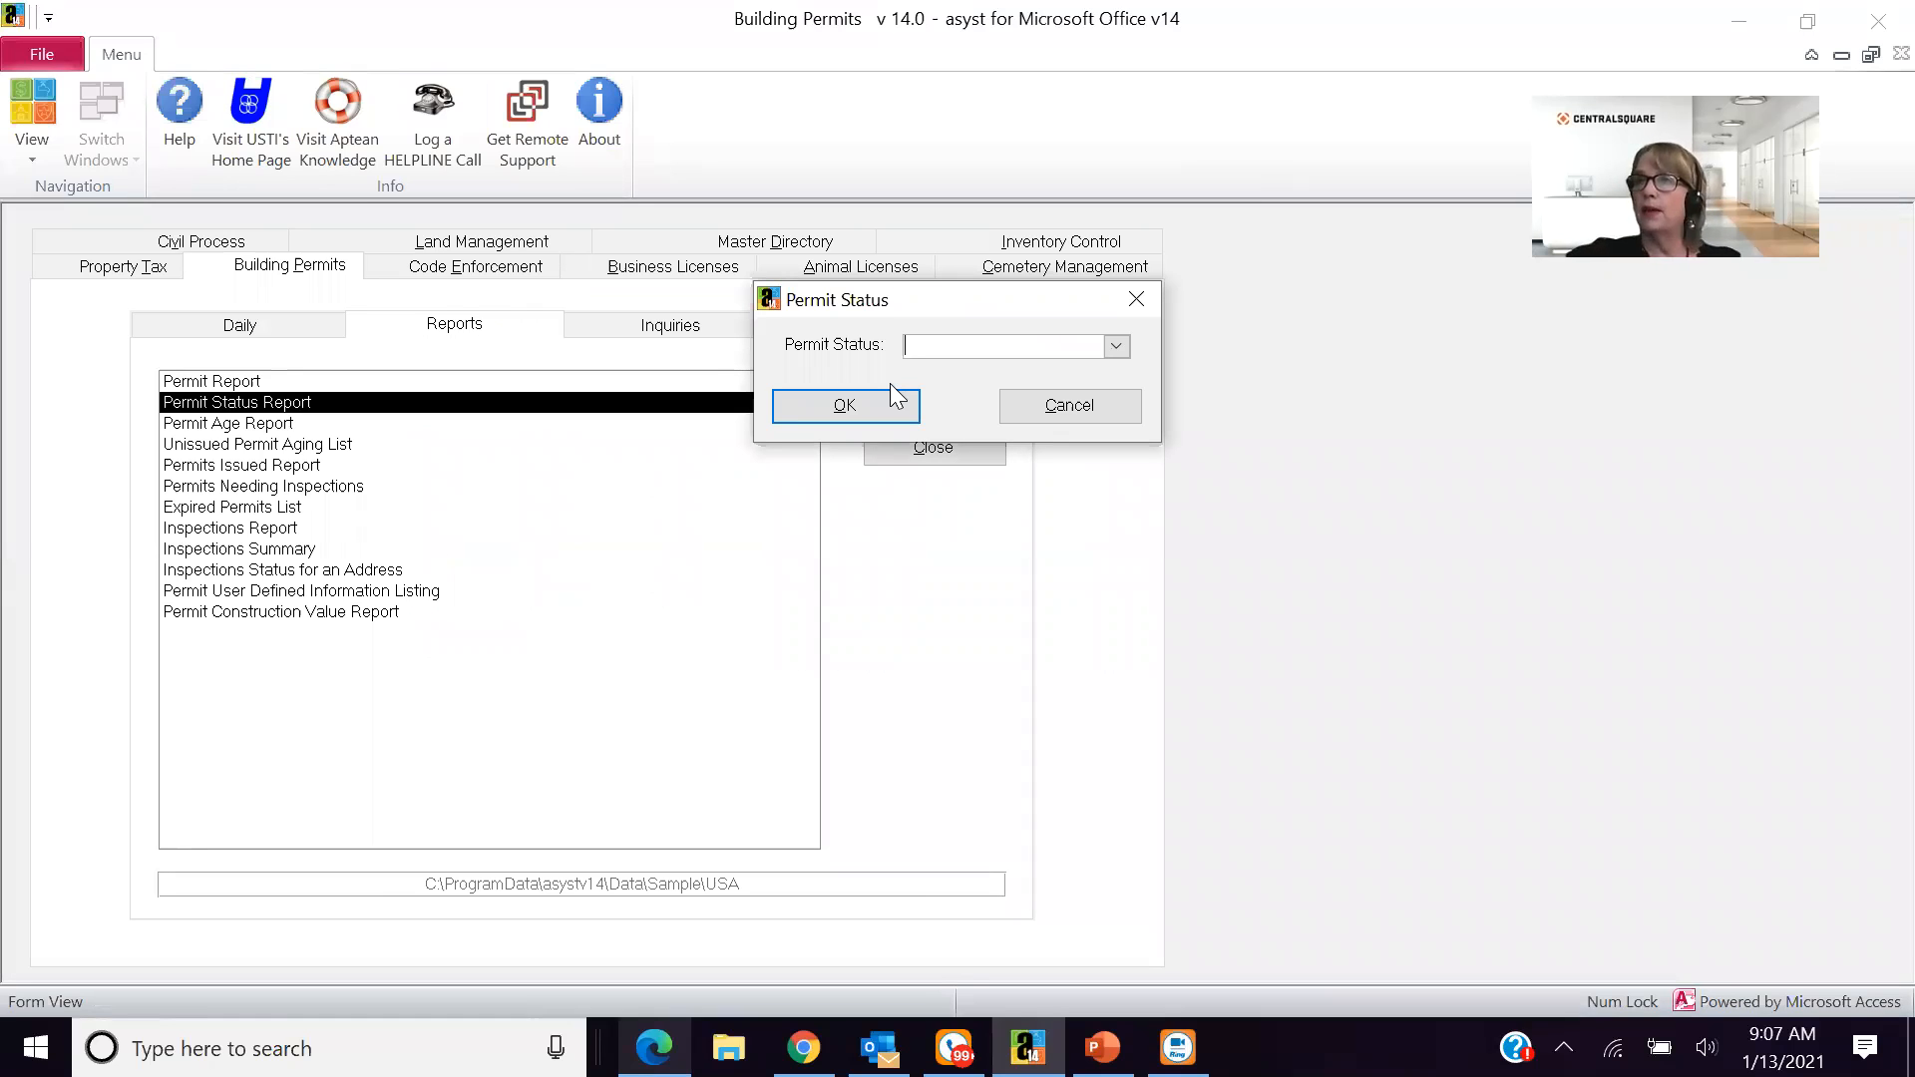
click(1077, 417)
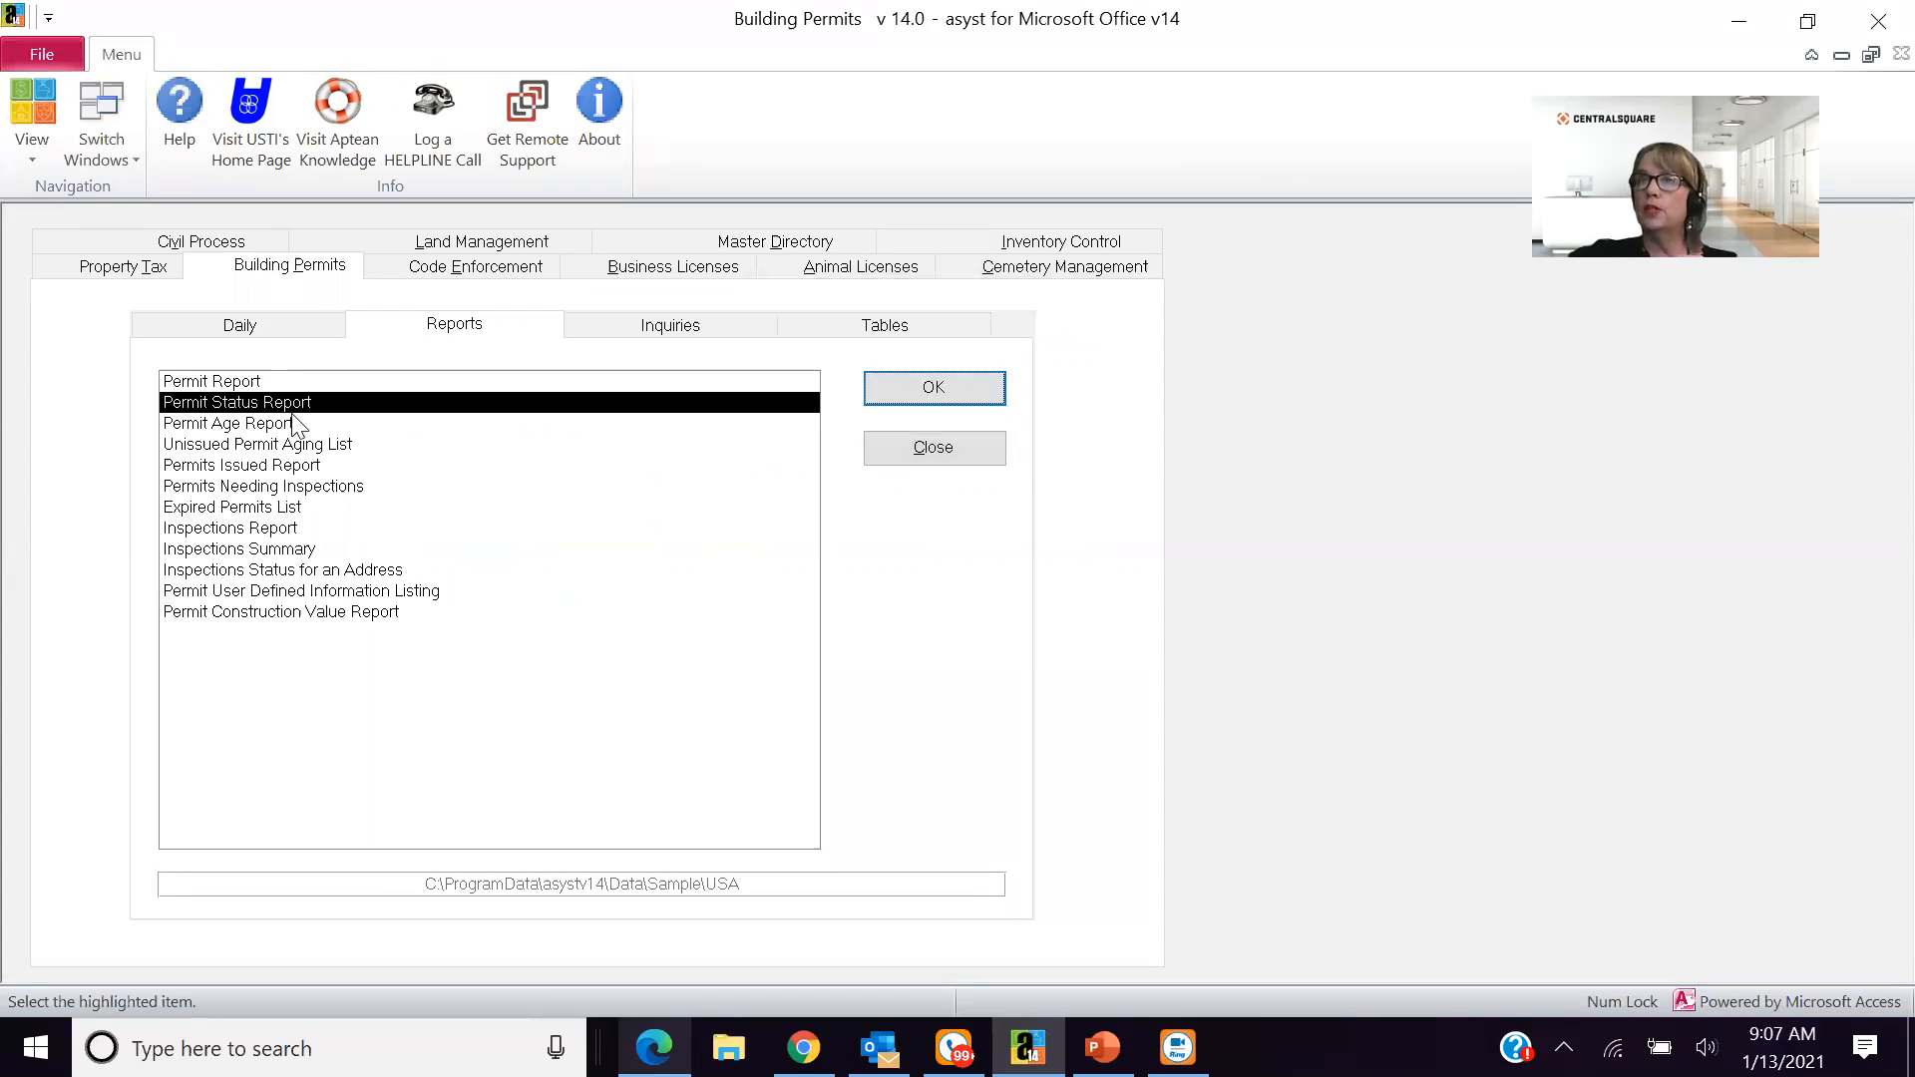
- Run the Permits Issued Report with permit type and dates left blank, examine it, and close the preview
click(304, 467)
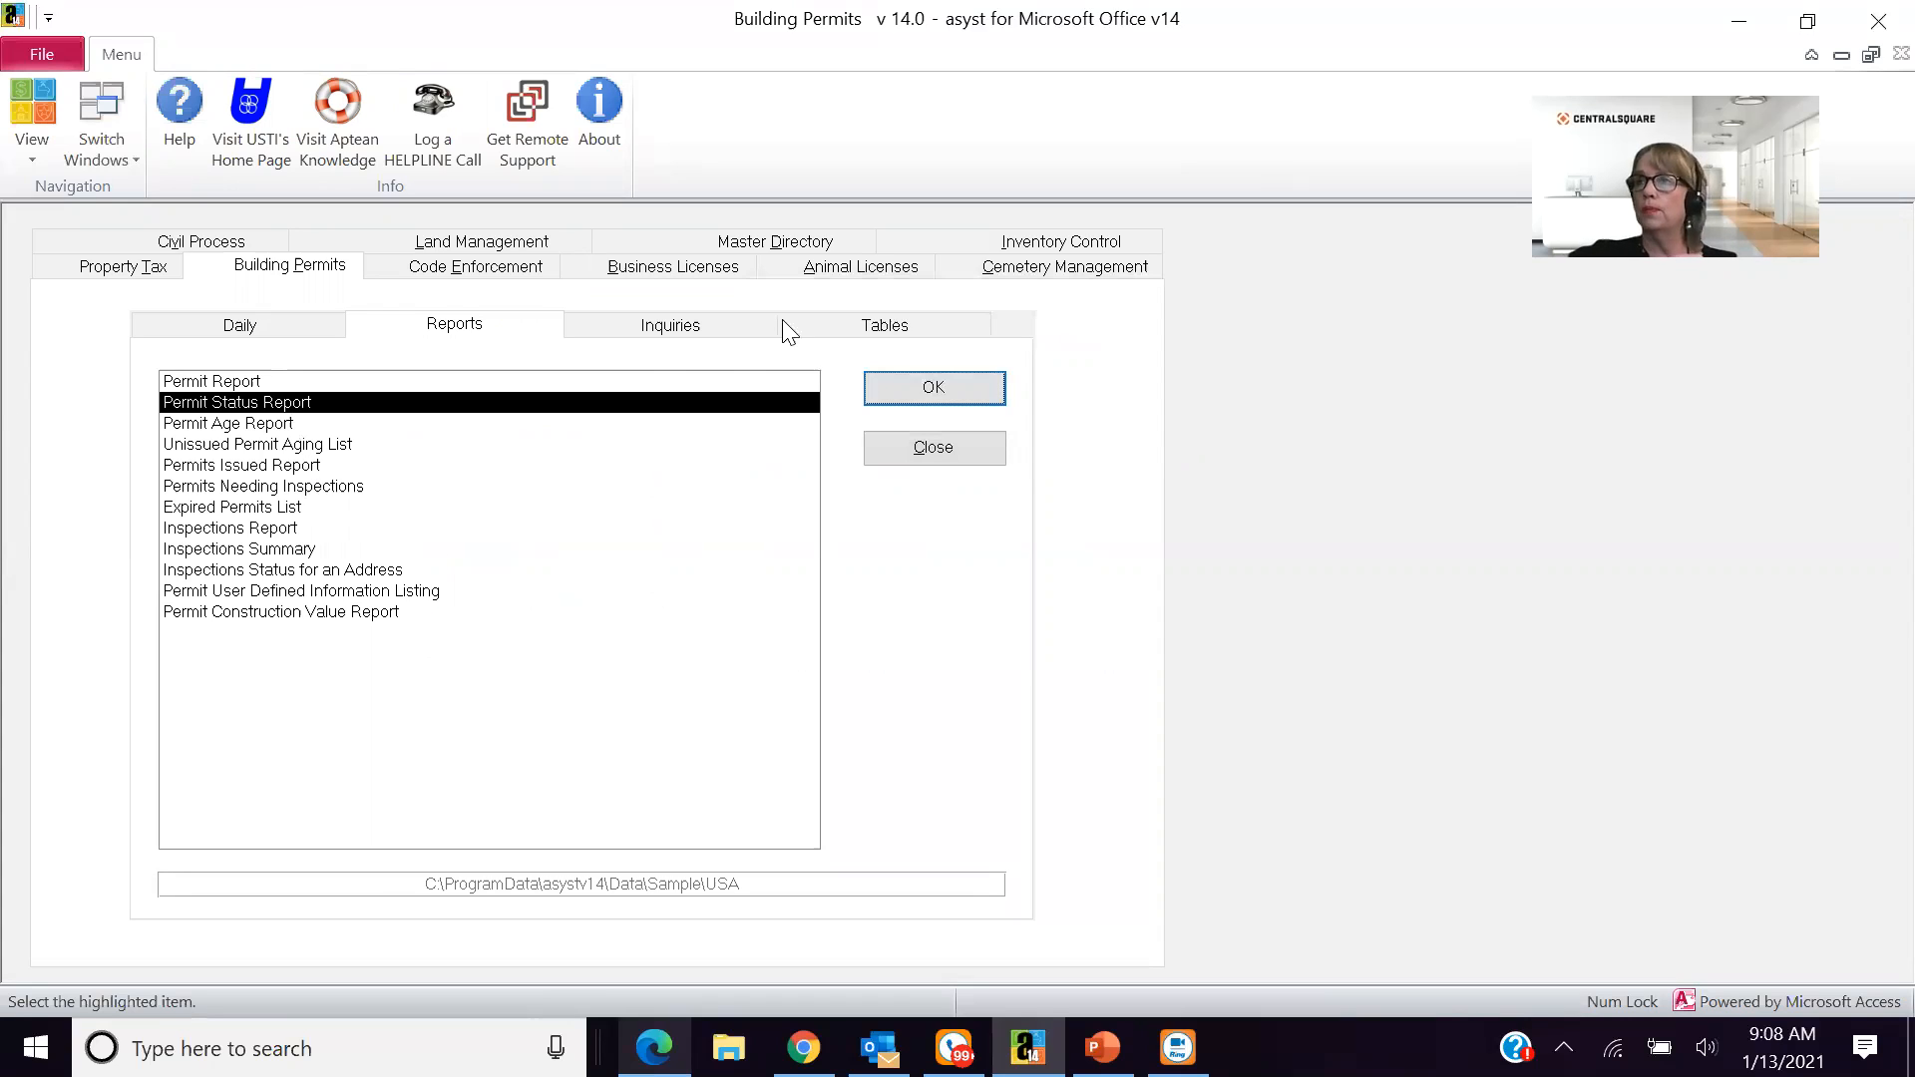
click(931, 393)
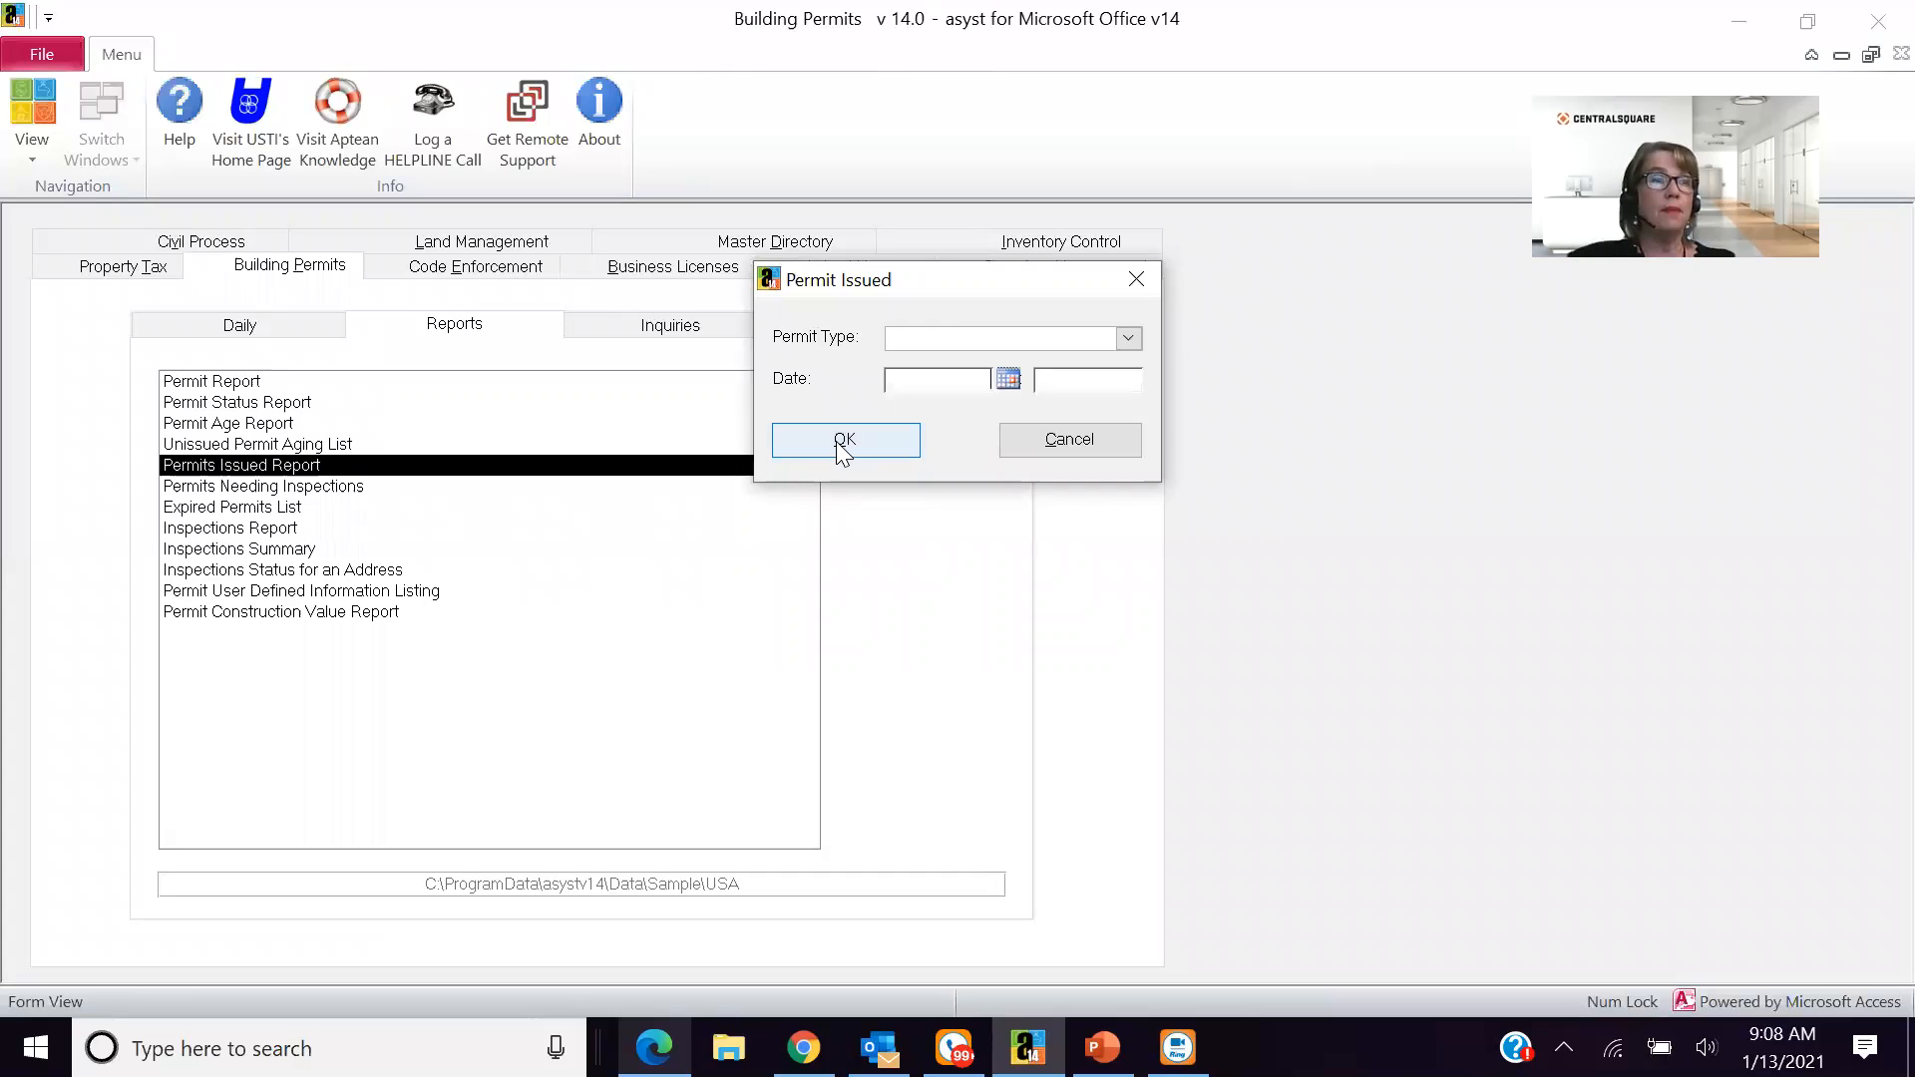
click(843, 446)
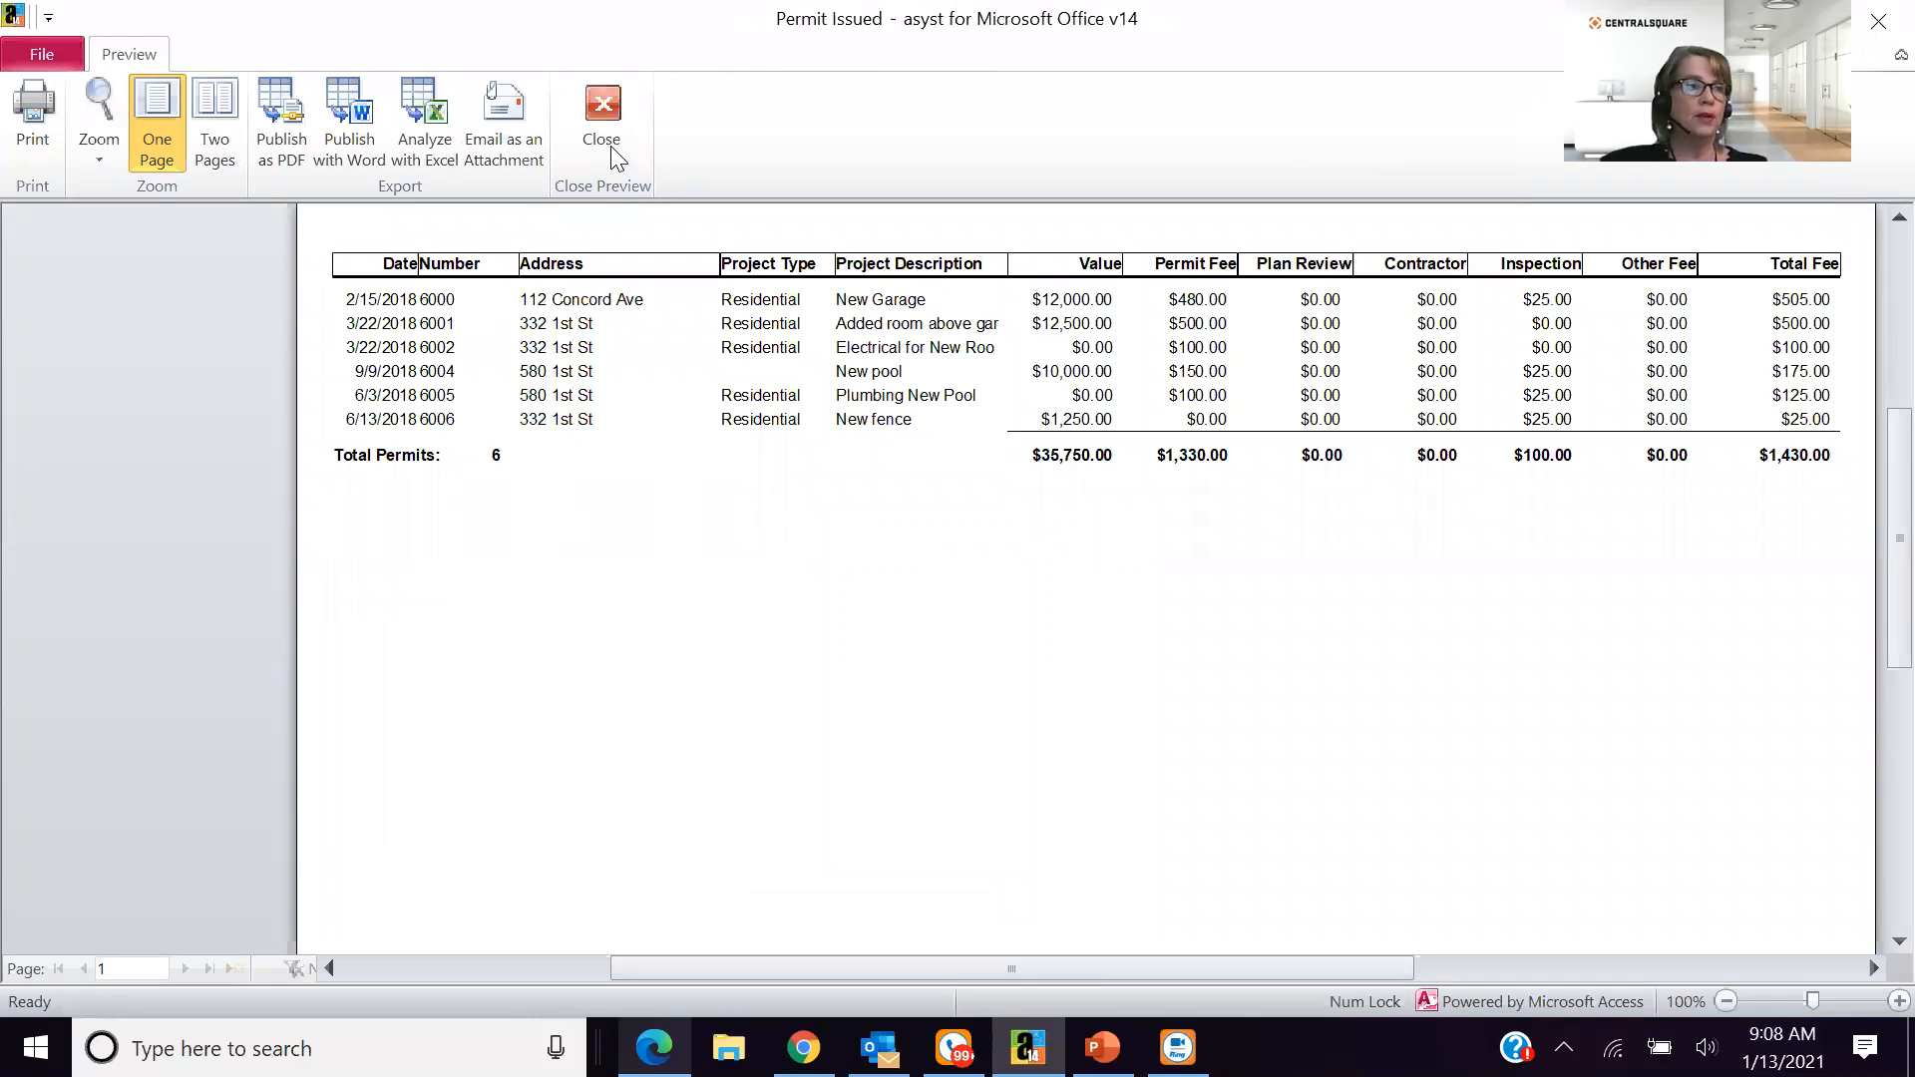
click(602, 110)
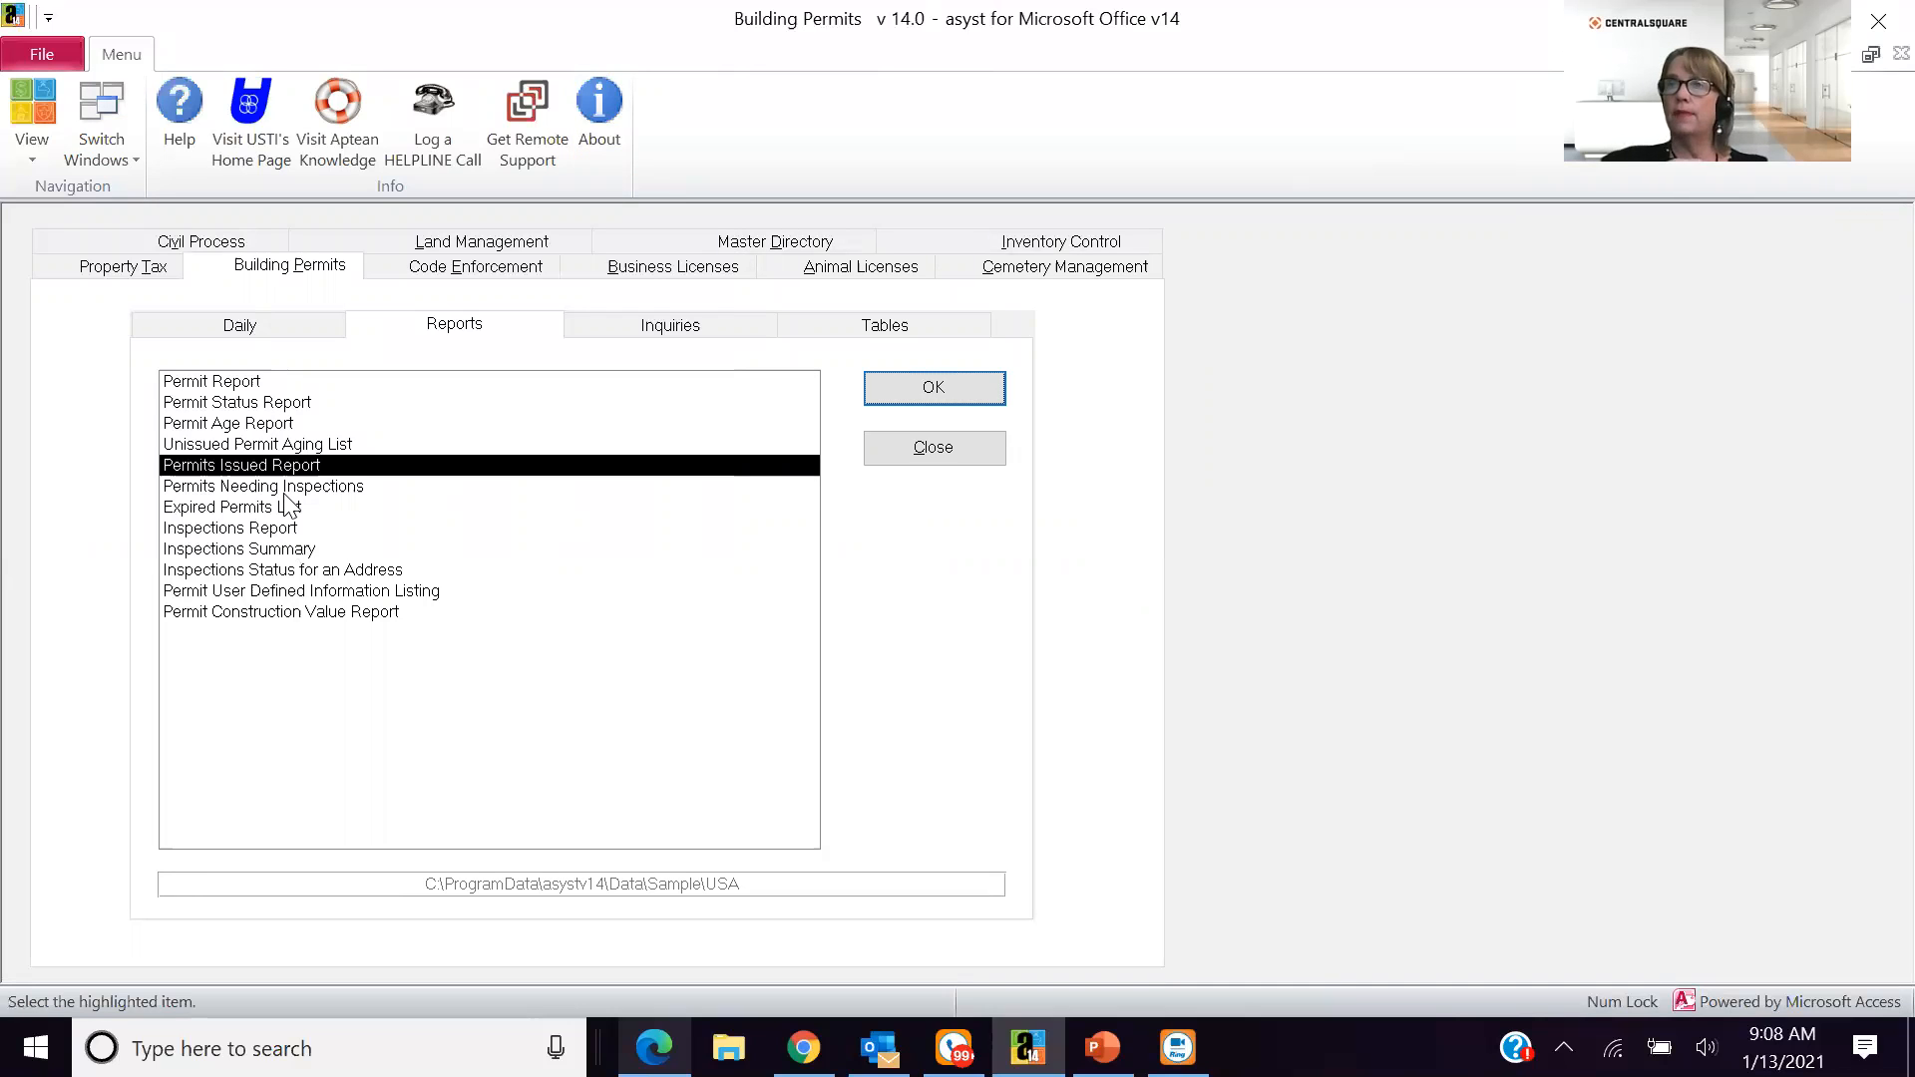
- Open the Permits Needing Inspections report and try to run it with the cut-off date left blank
double_click(313, 487)
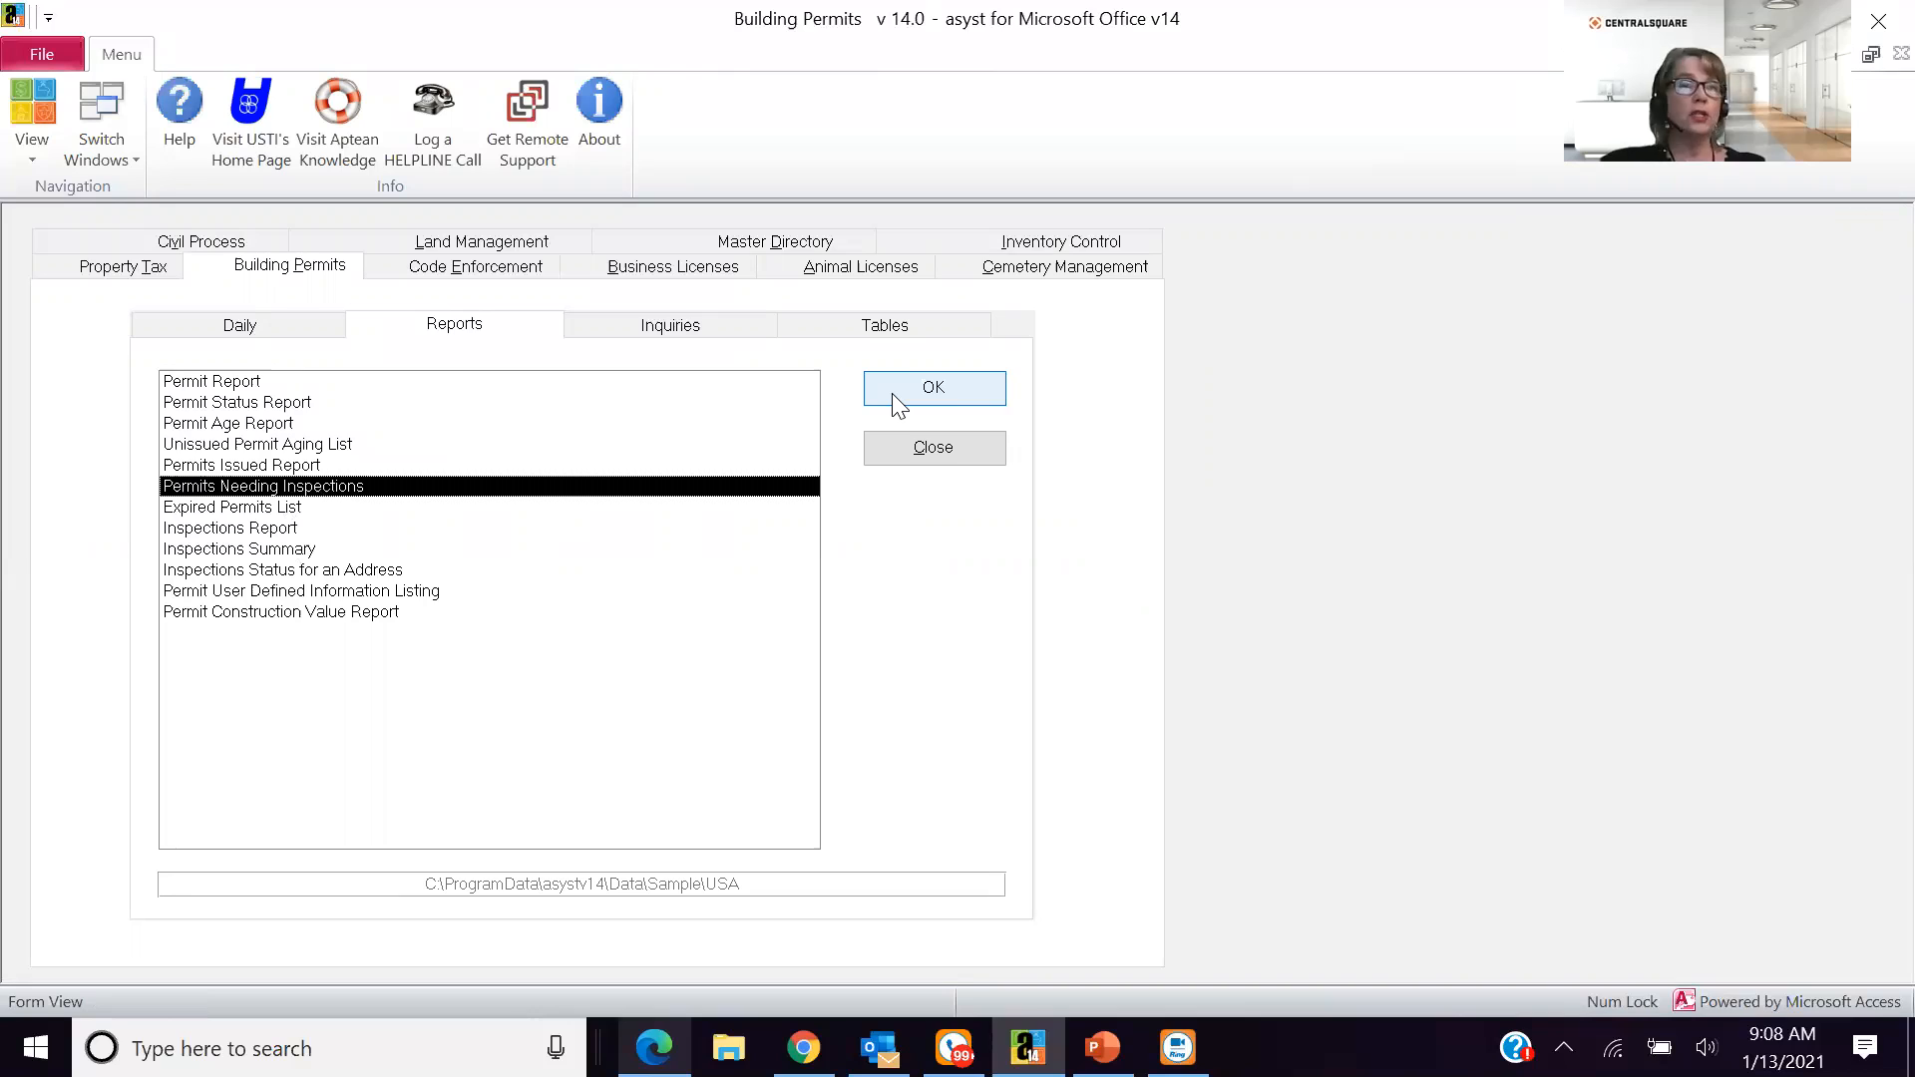
click(895, 397)
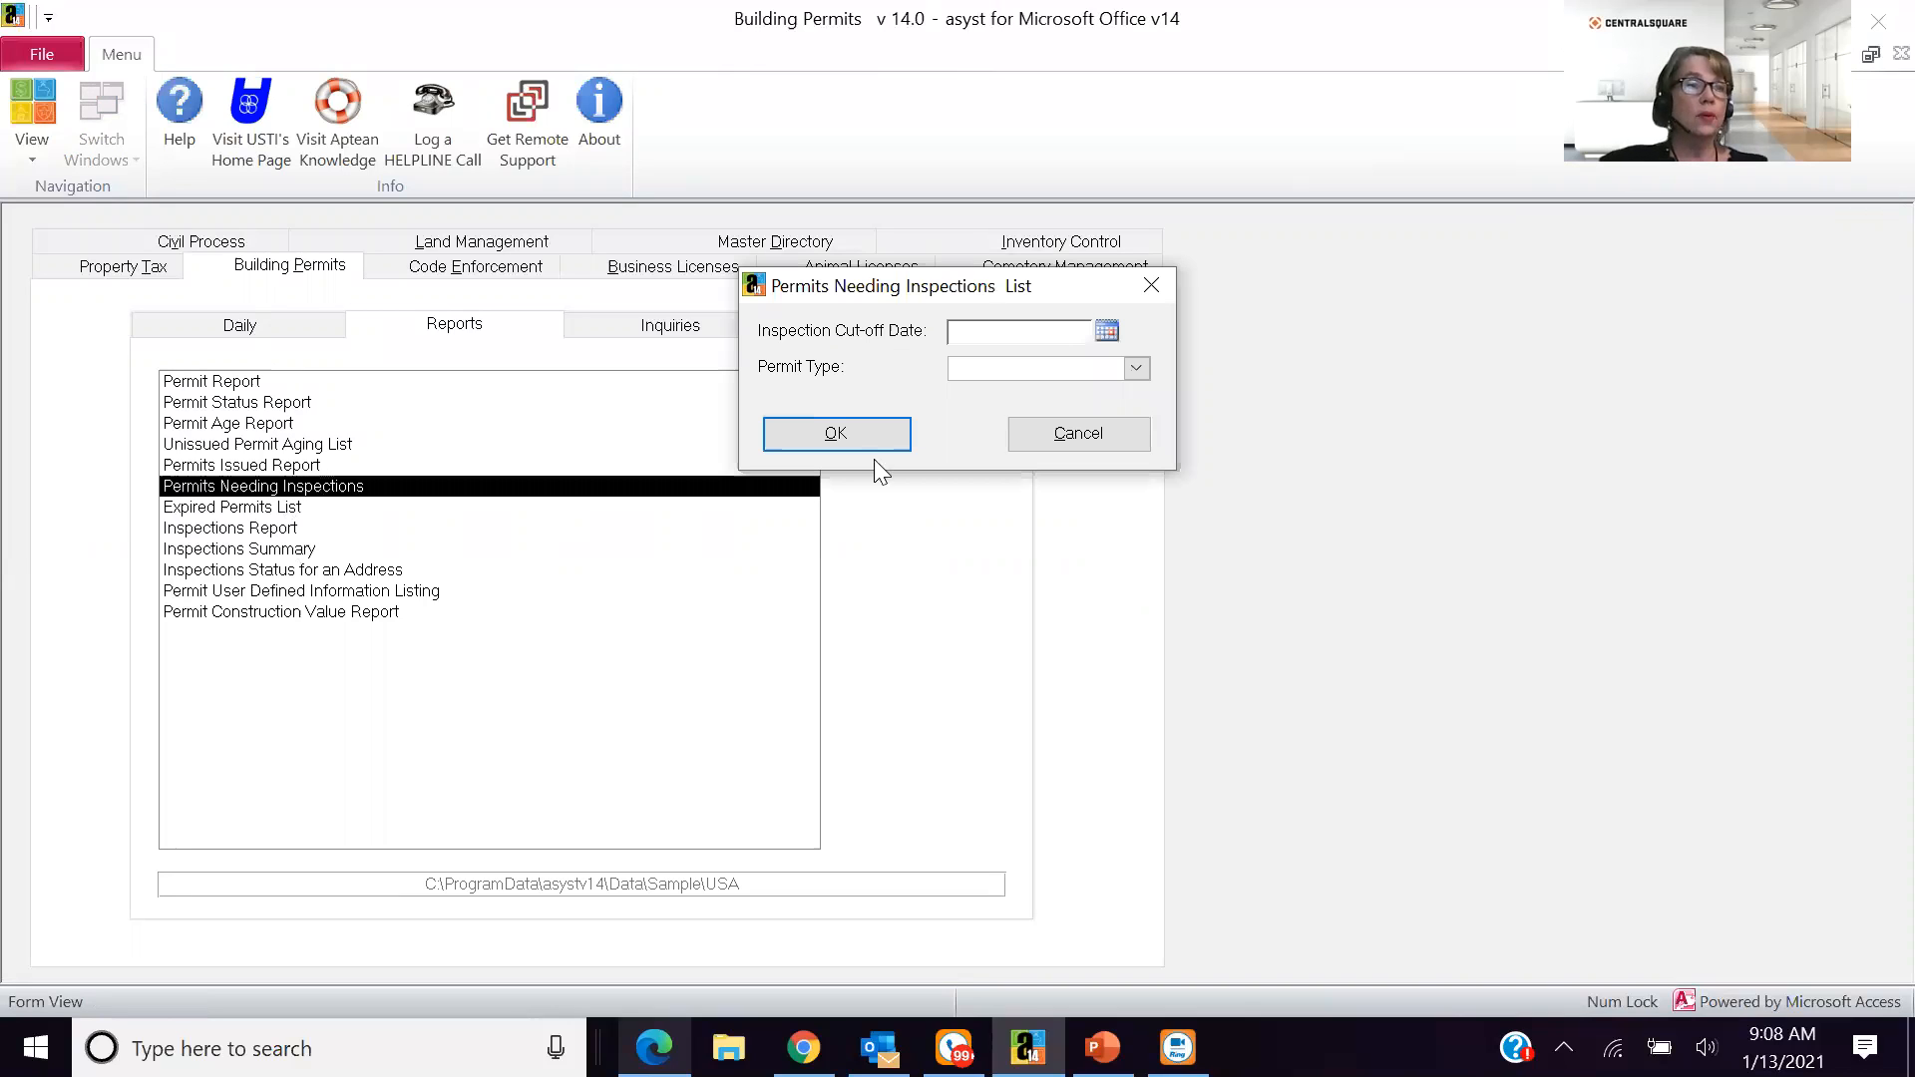
click(824, 439)
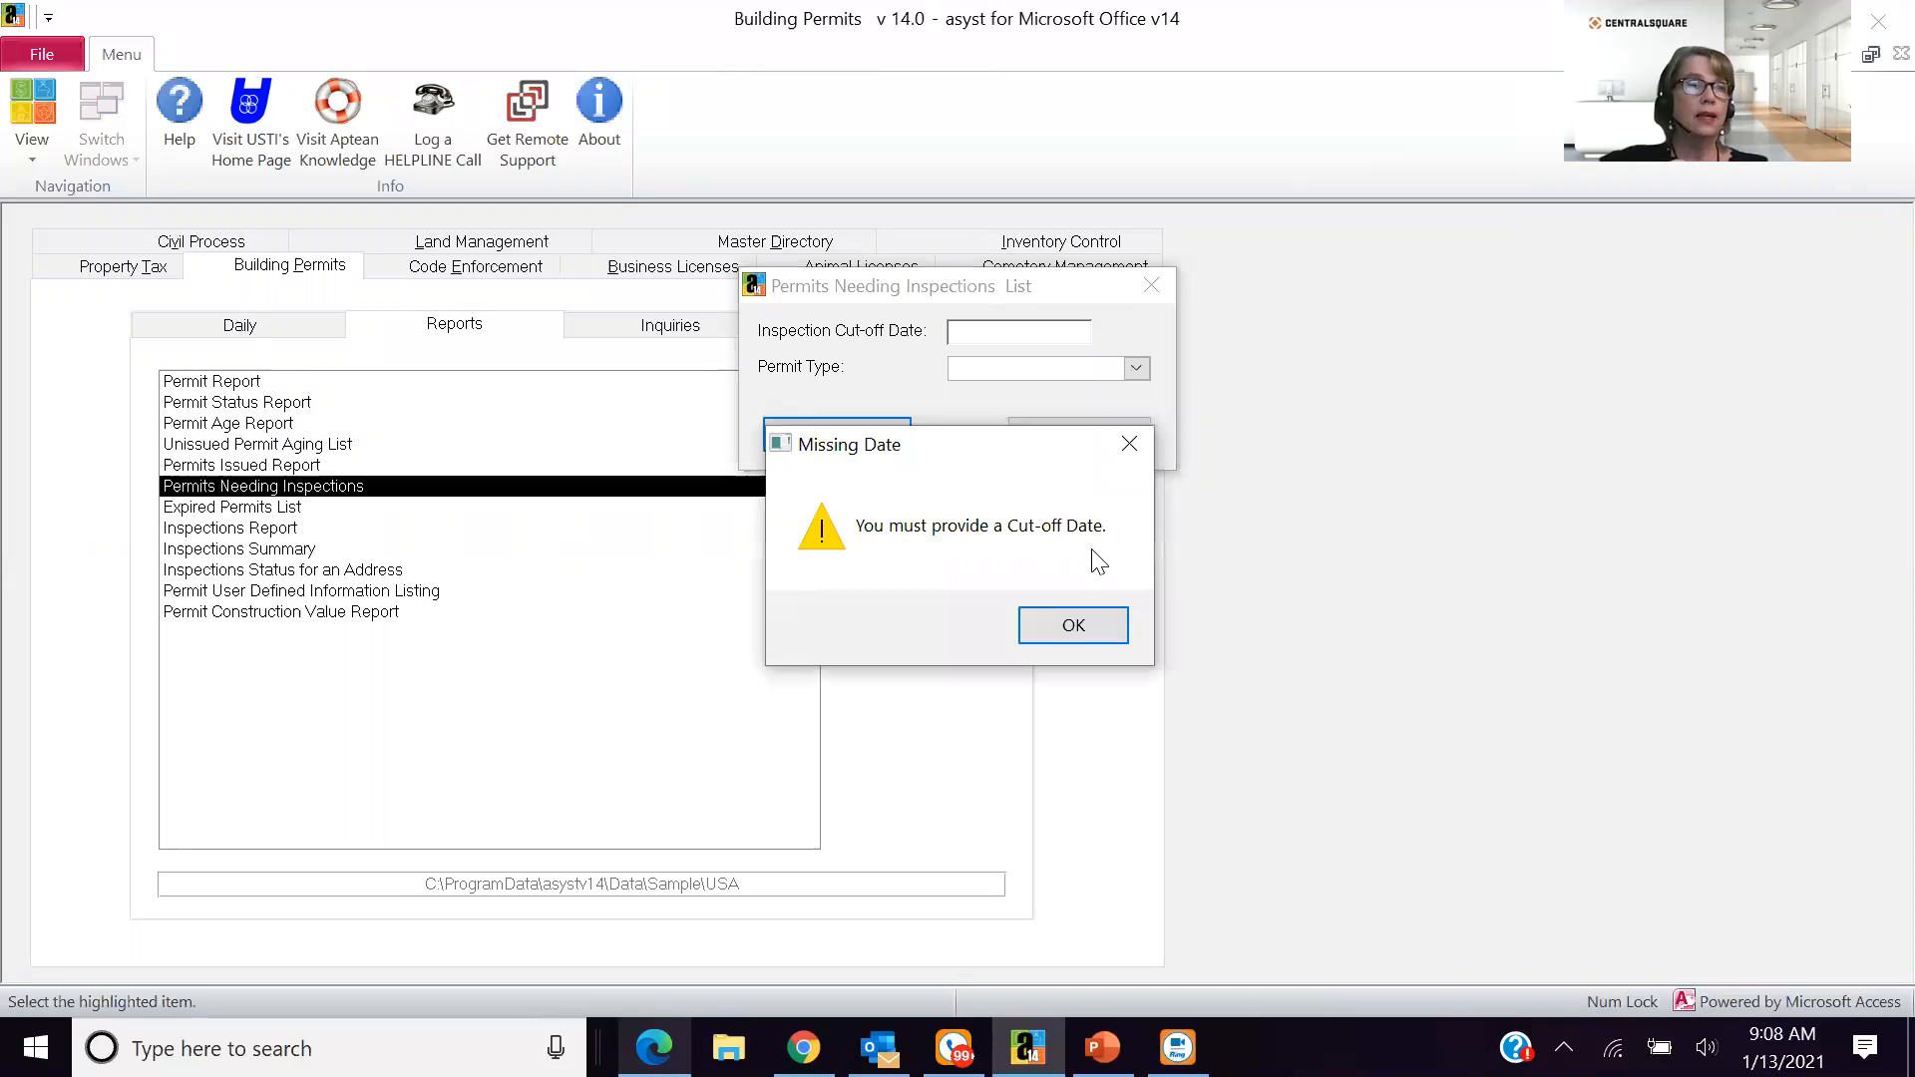
key(Return)
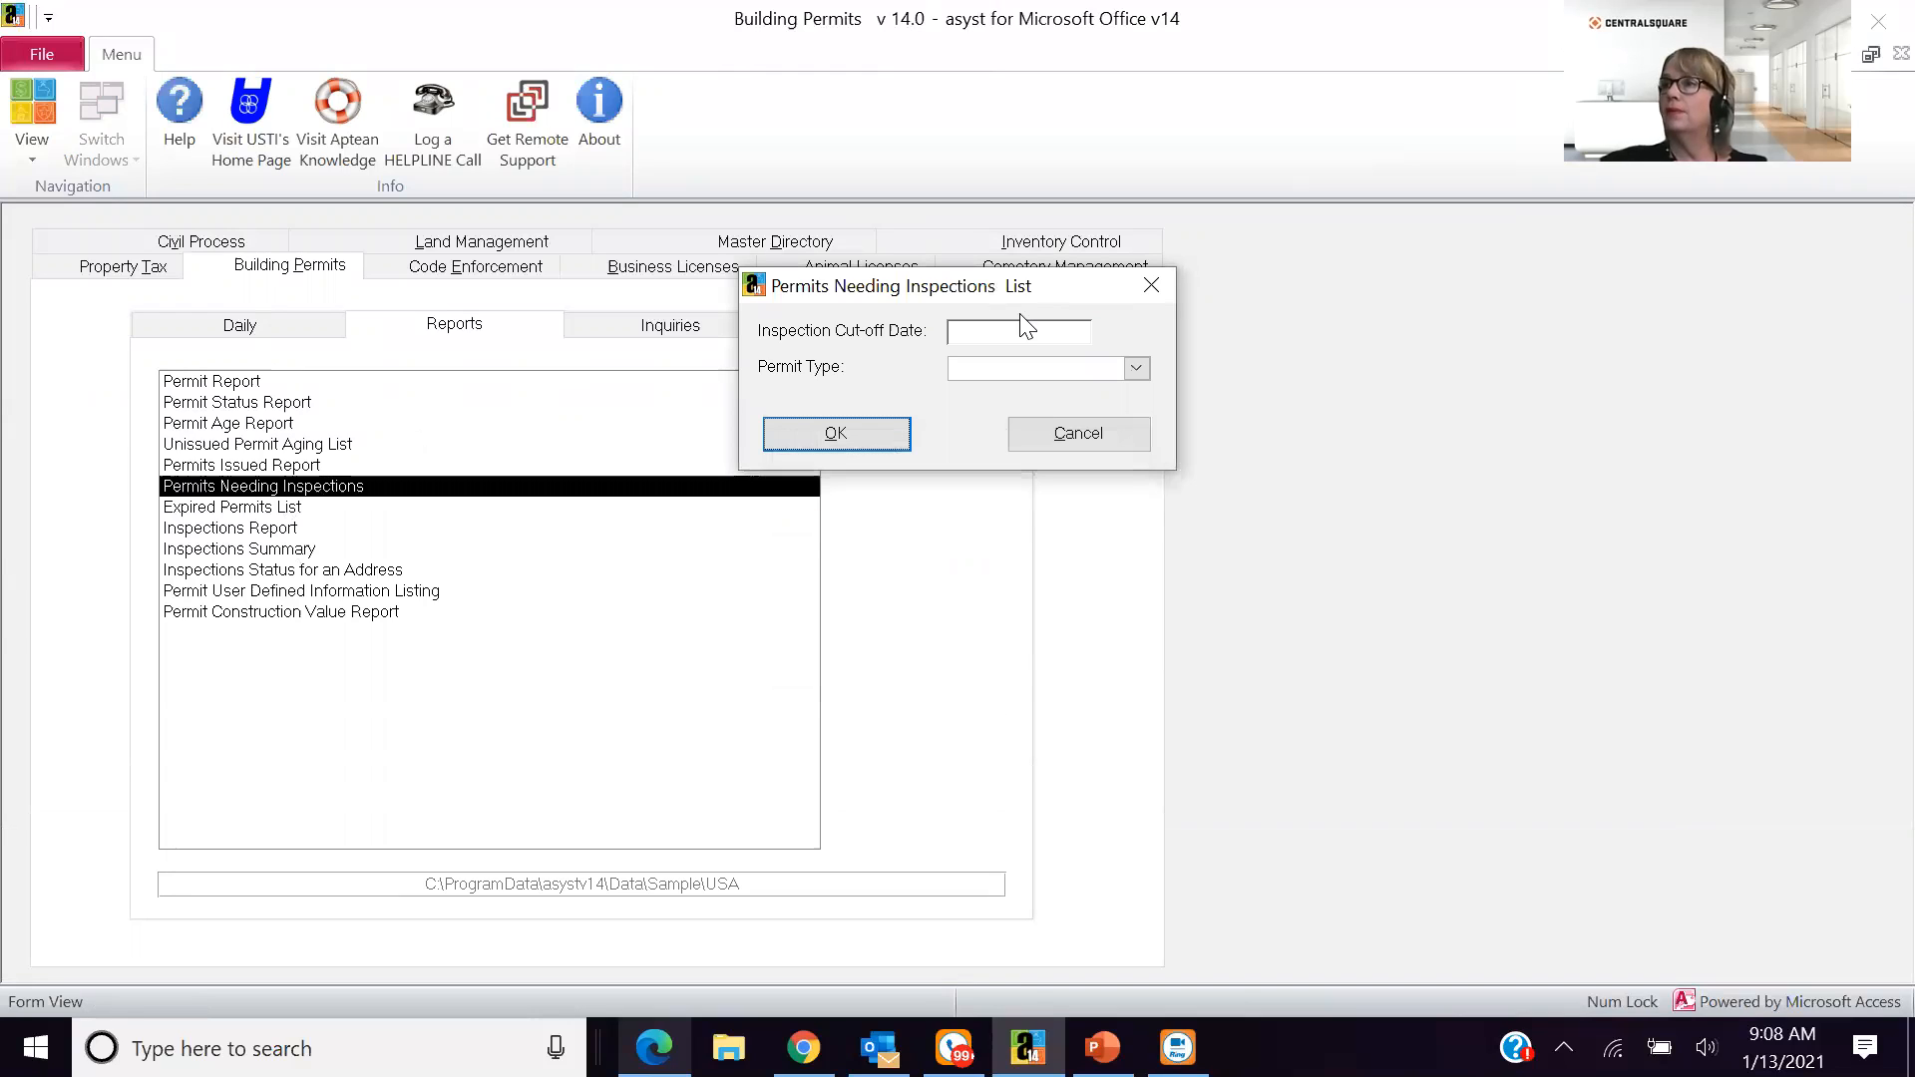
- Check the available permit types for the Permits Needing Inspections list, leaving the permit type blank
click(1132, 367)
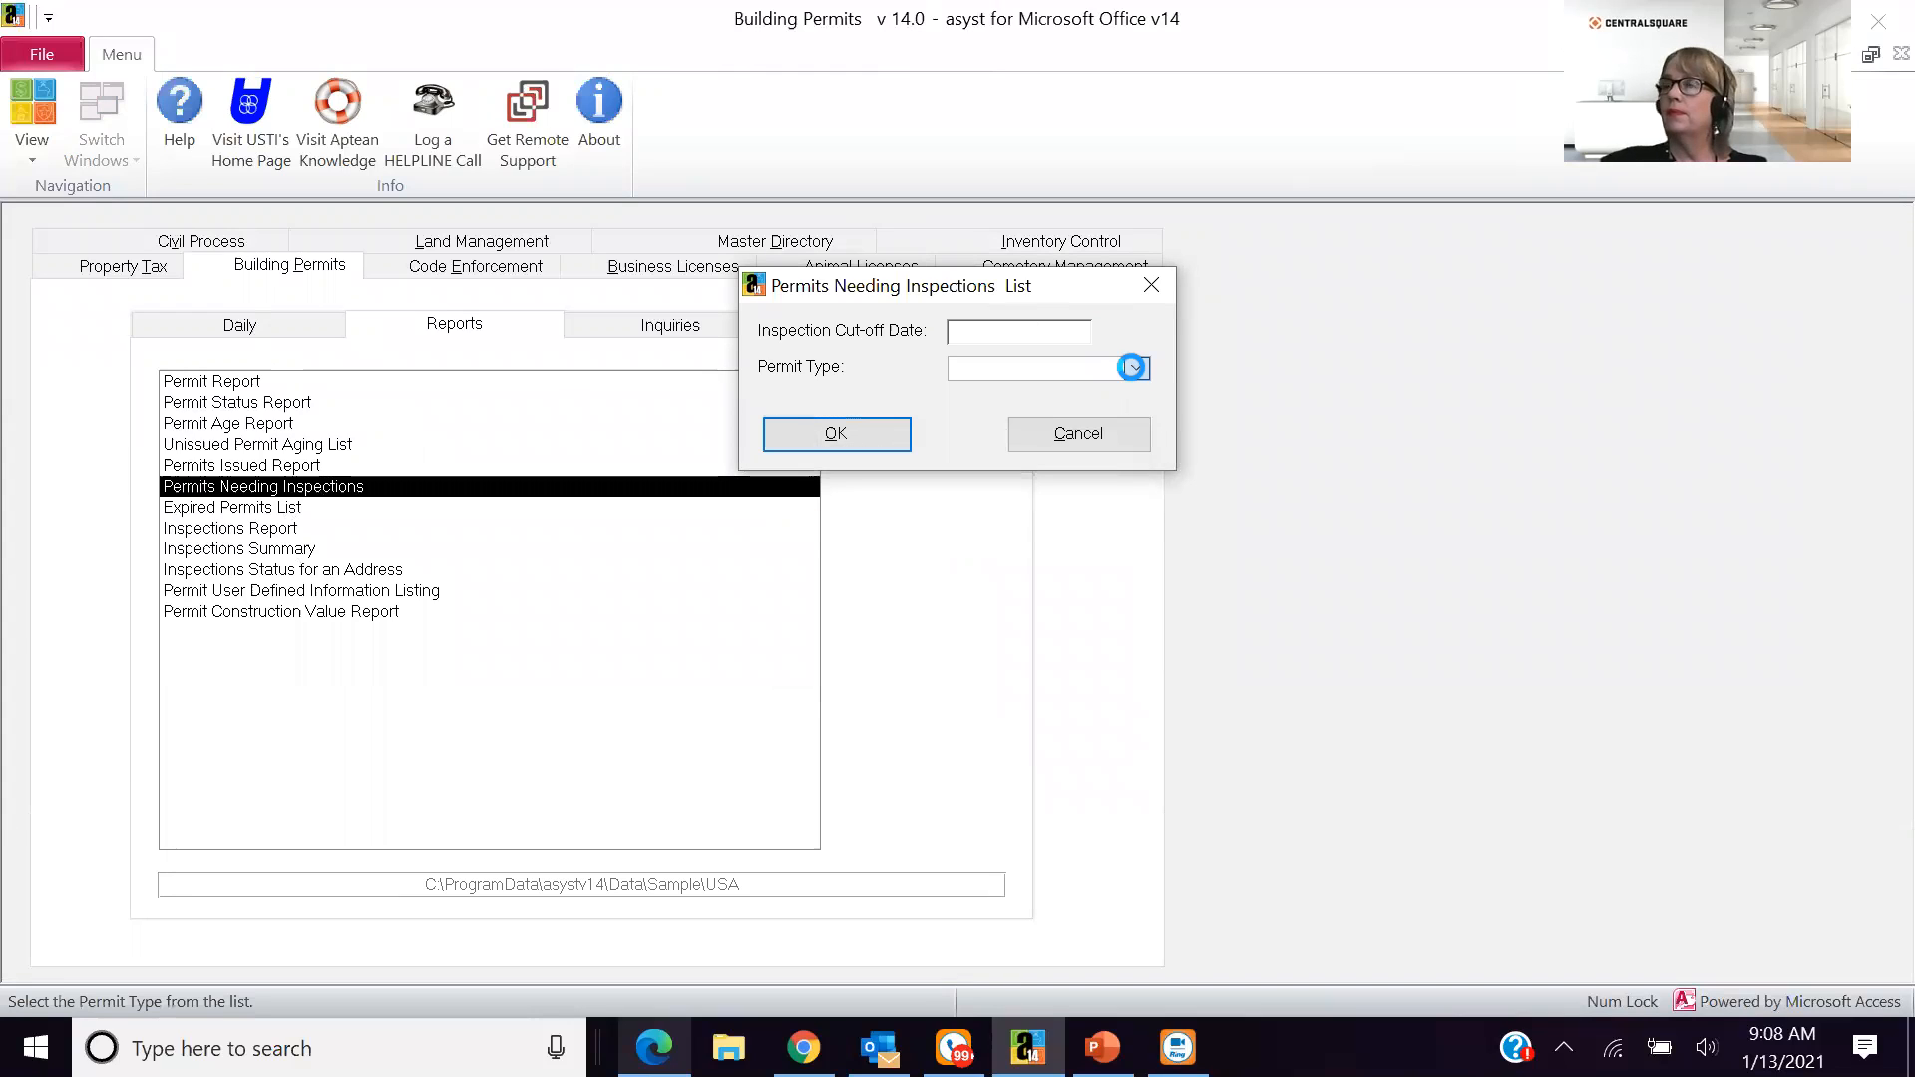
click(794, 424)
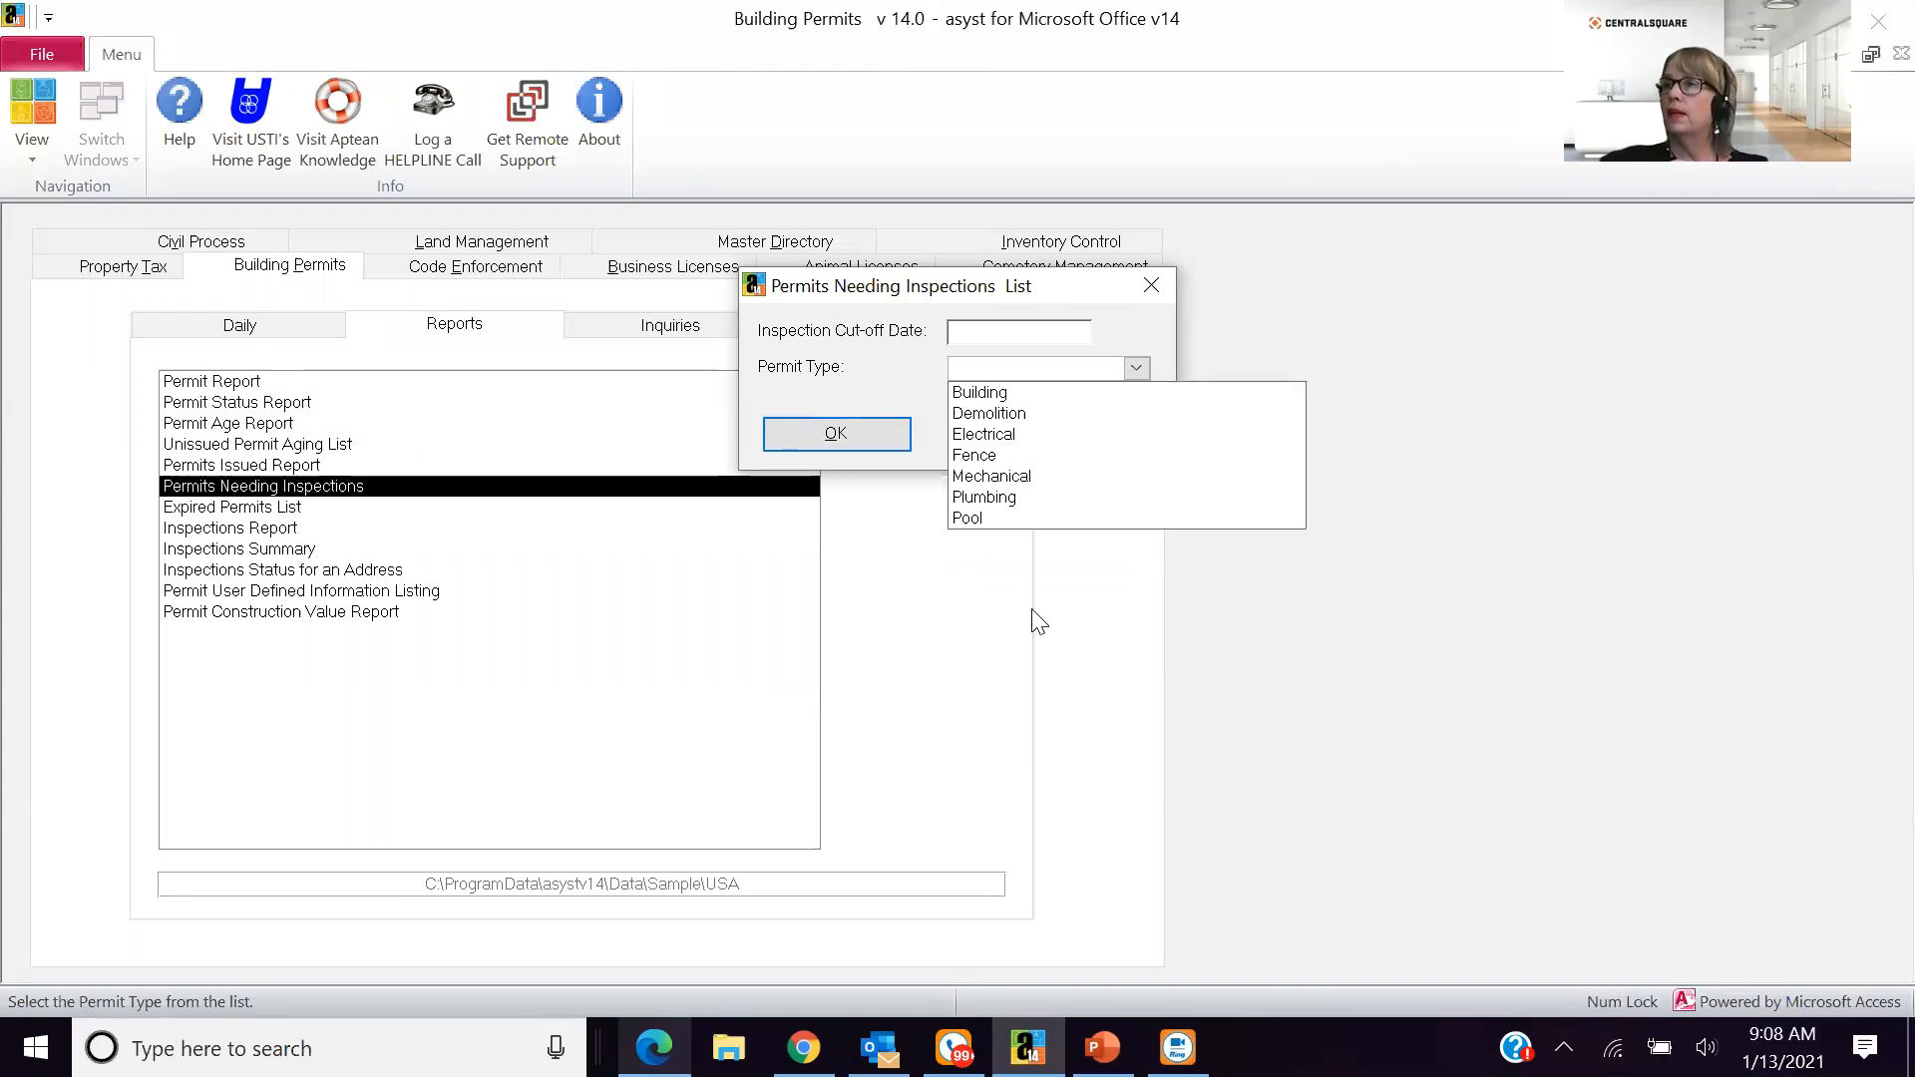
click(1032, 610)
click(1084, 441)
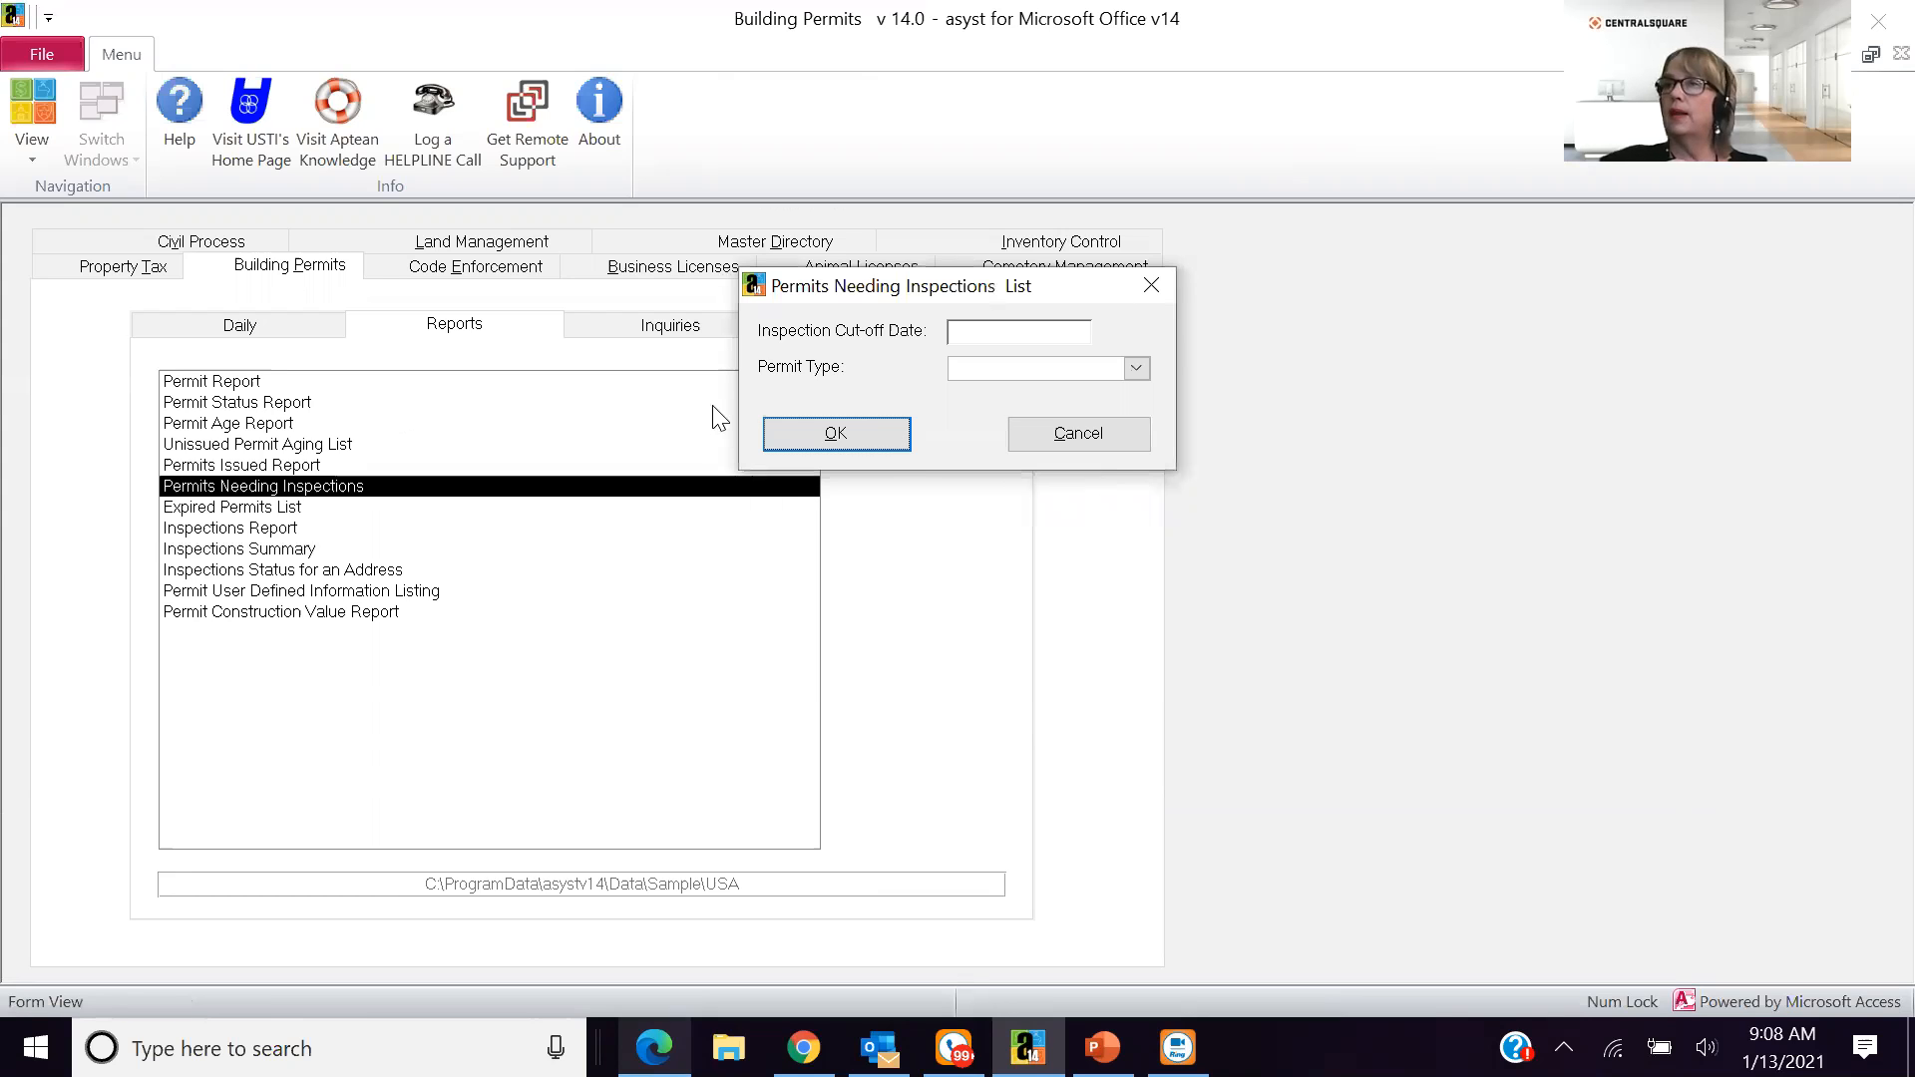
click(957, 391)
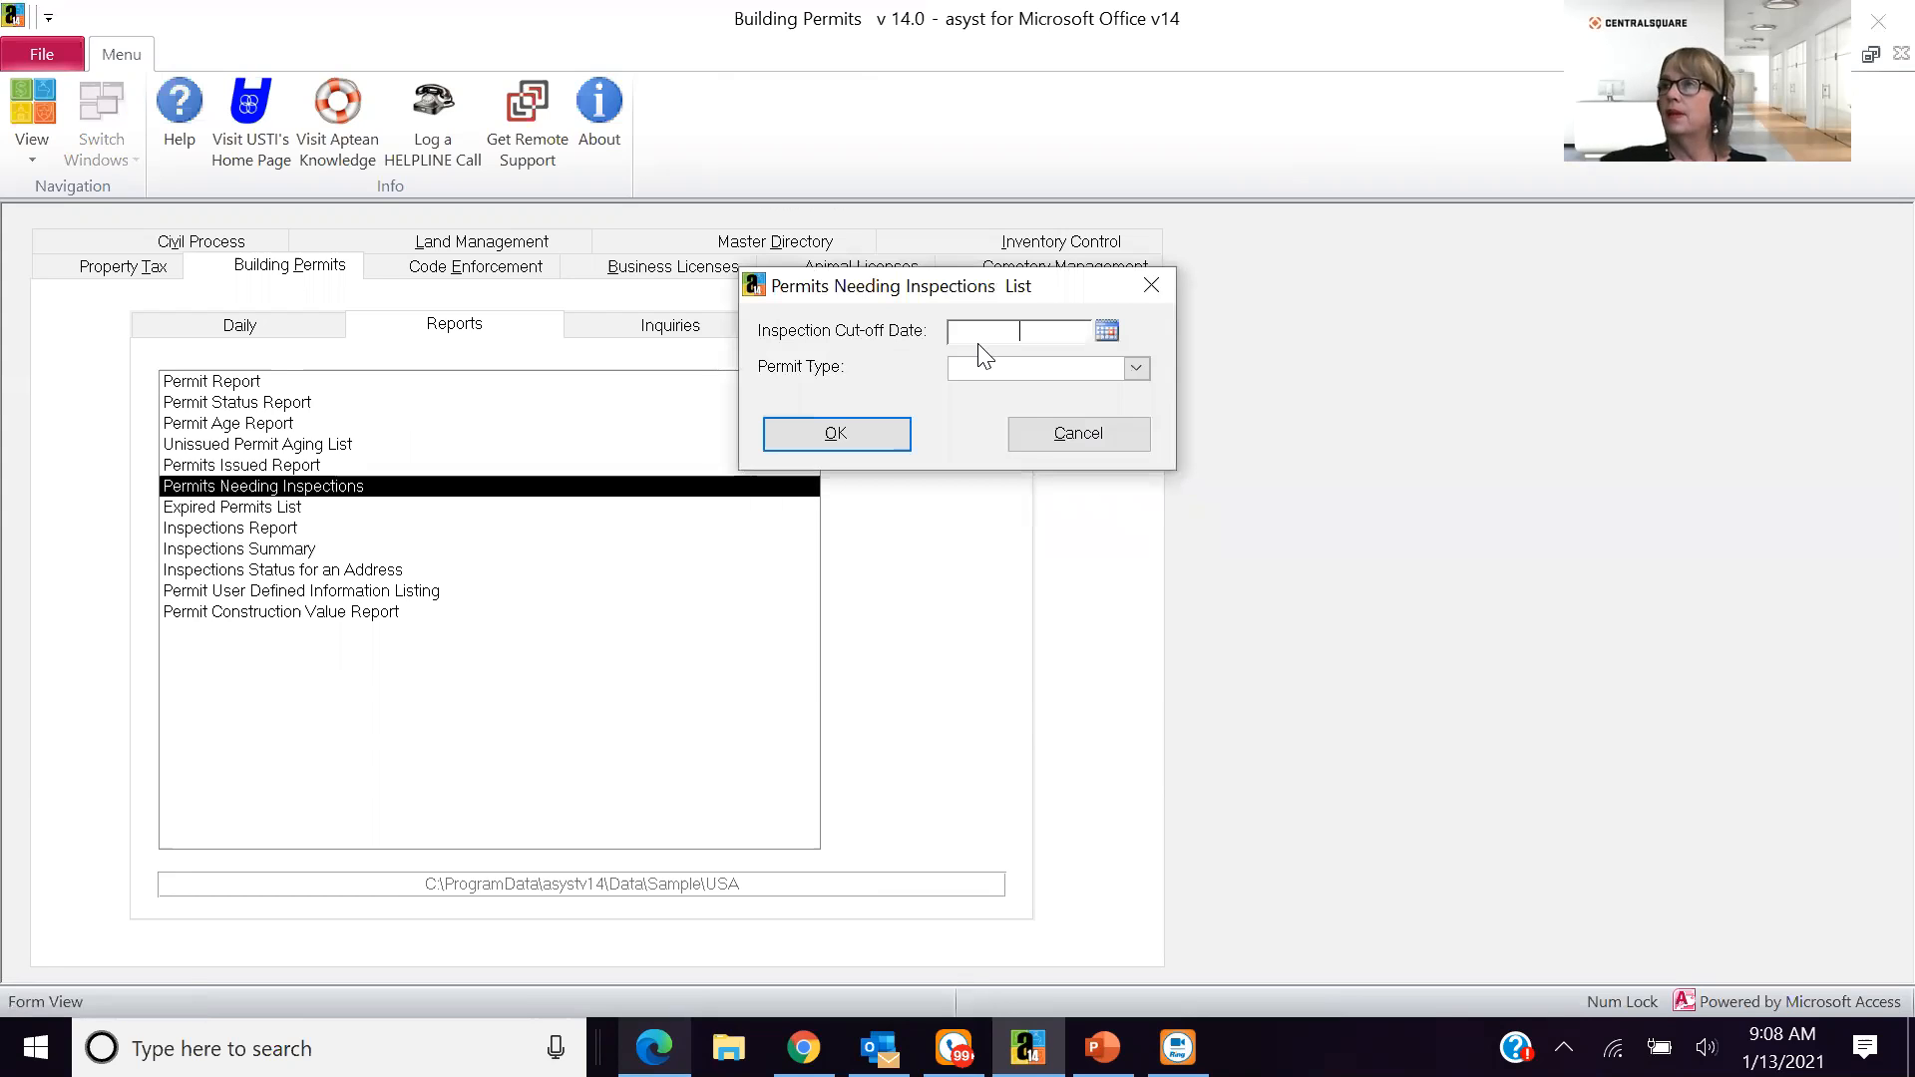
- Run the Permits Needing Inspections list with cut-off date 1/13/2021, examine the enlarged list, and close the preview
click(1106, 331)
click(995, 457)
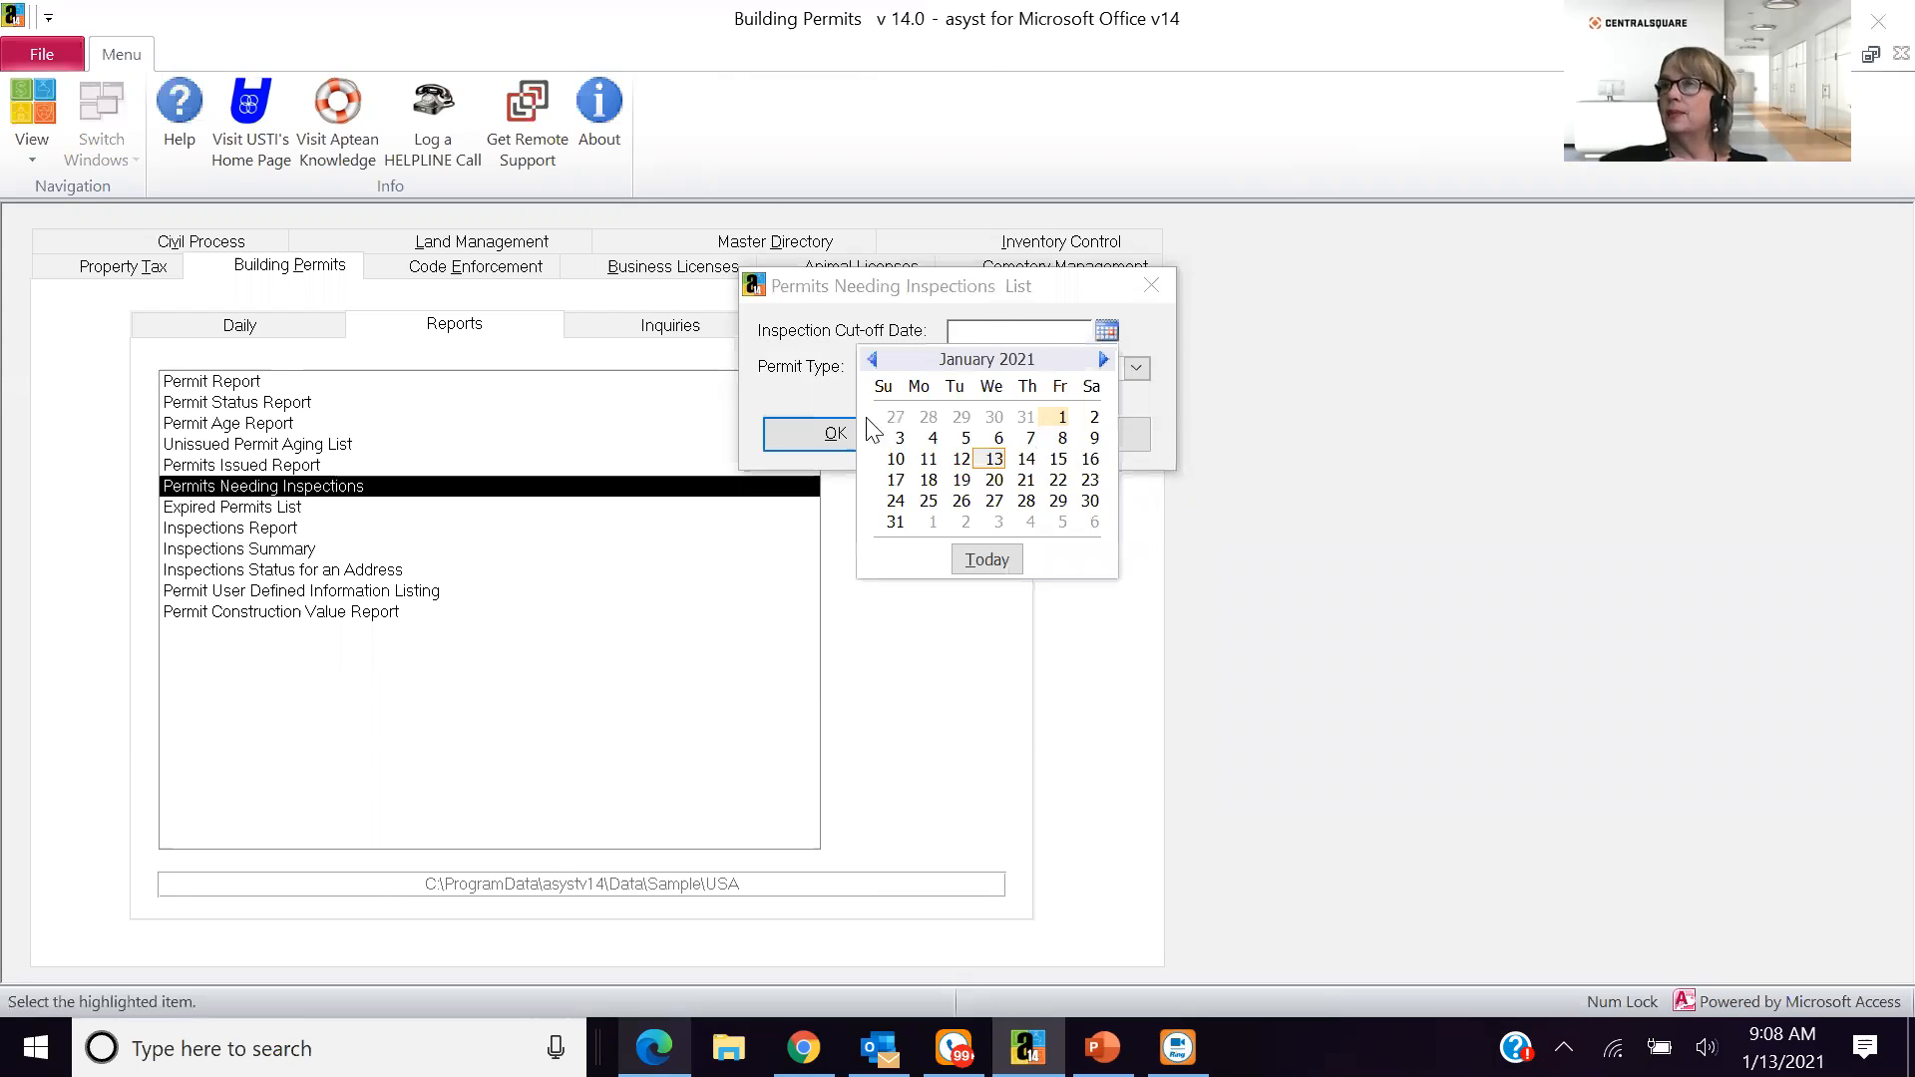
click(871, 431)
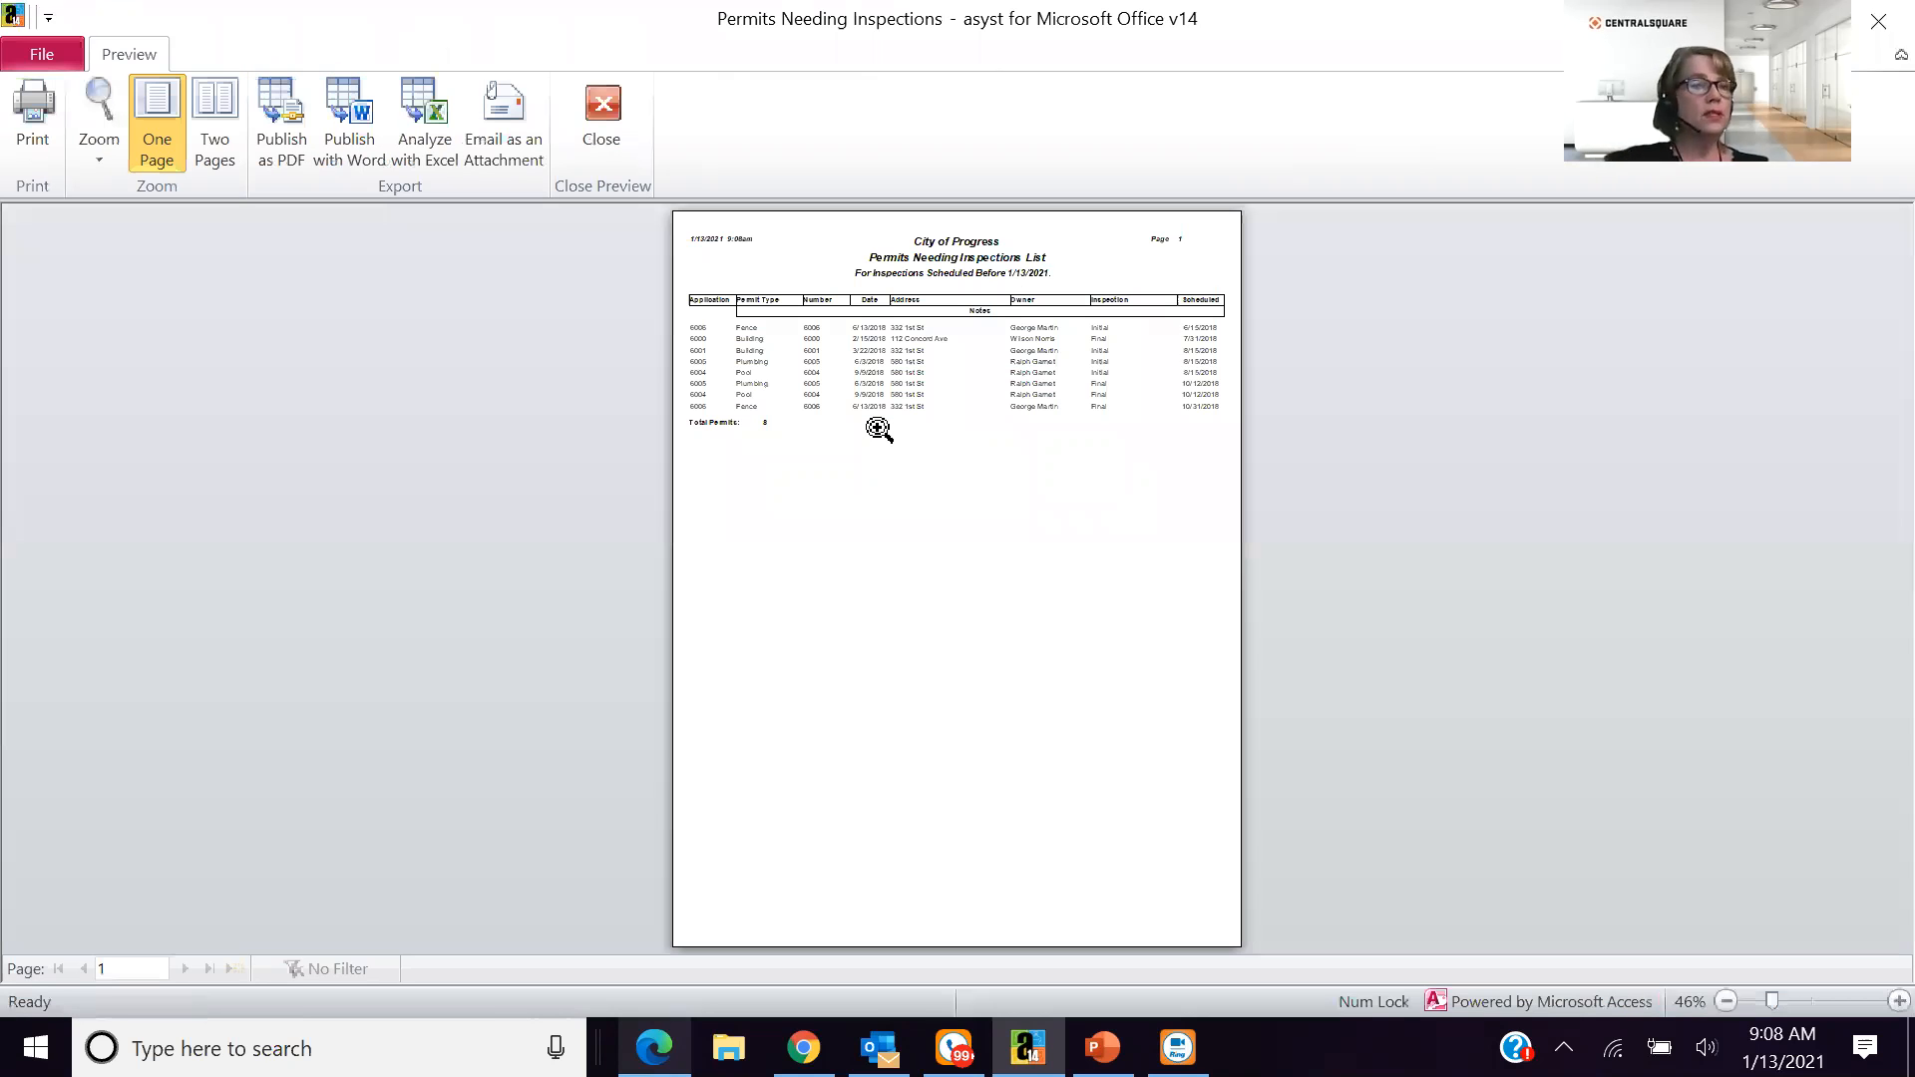
click(878, 428)
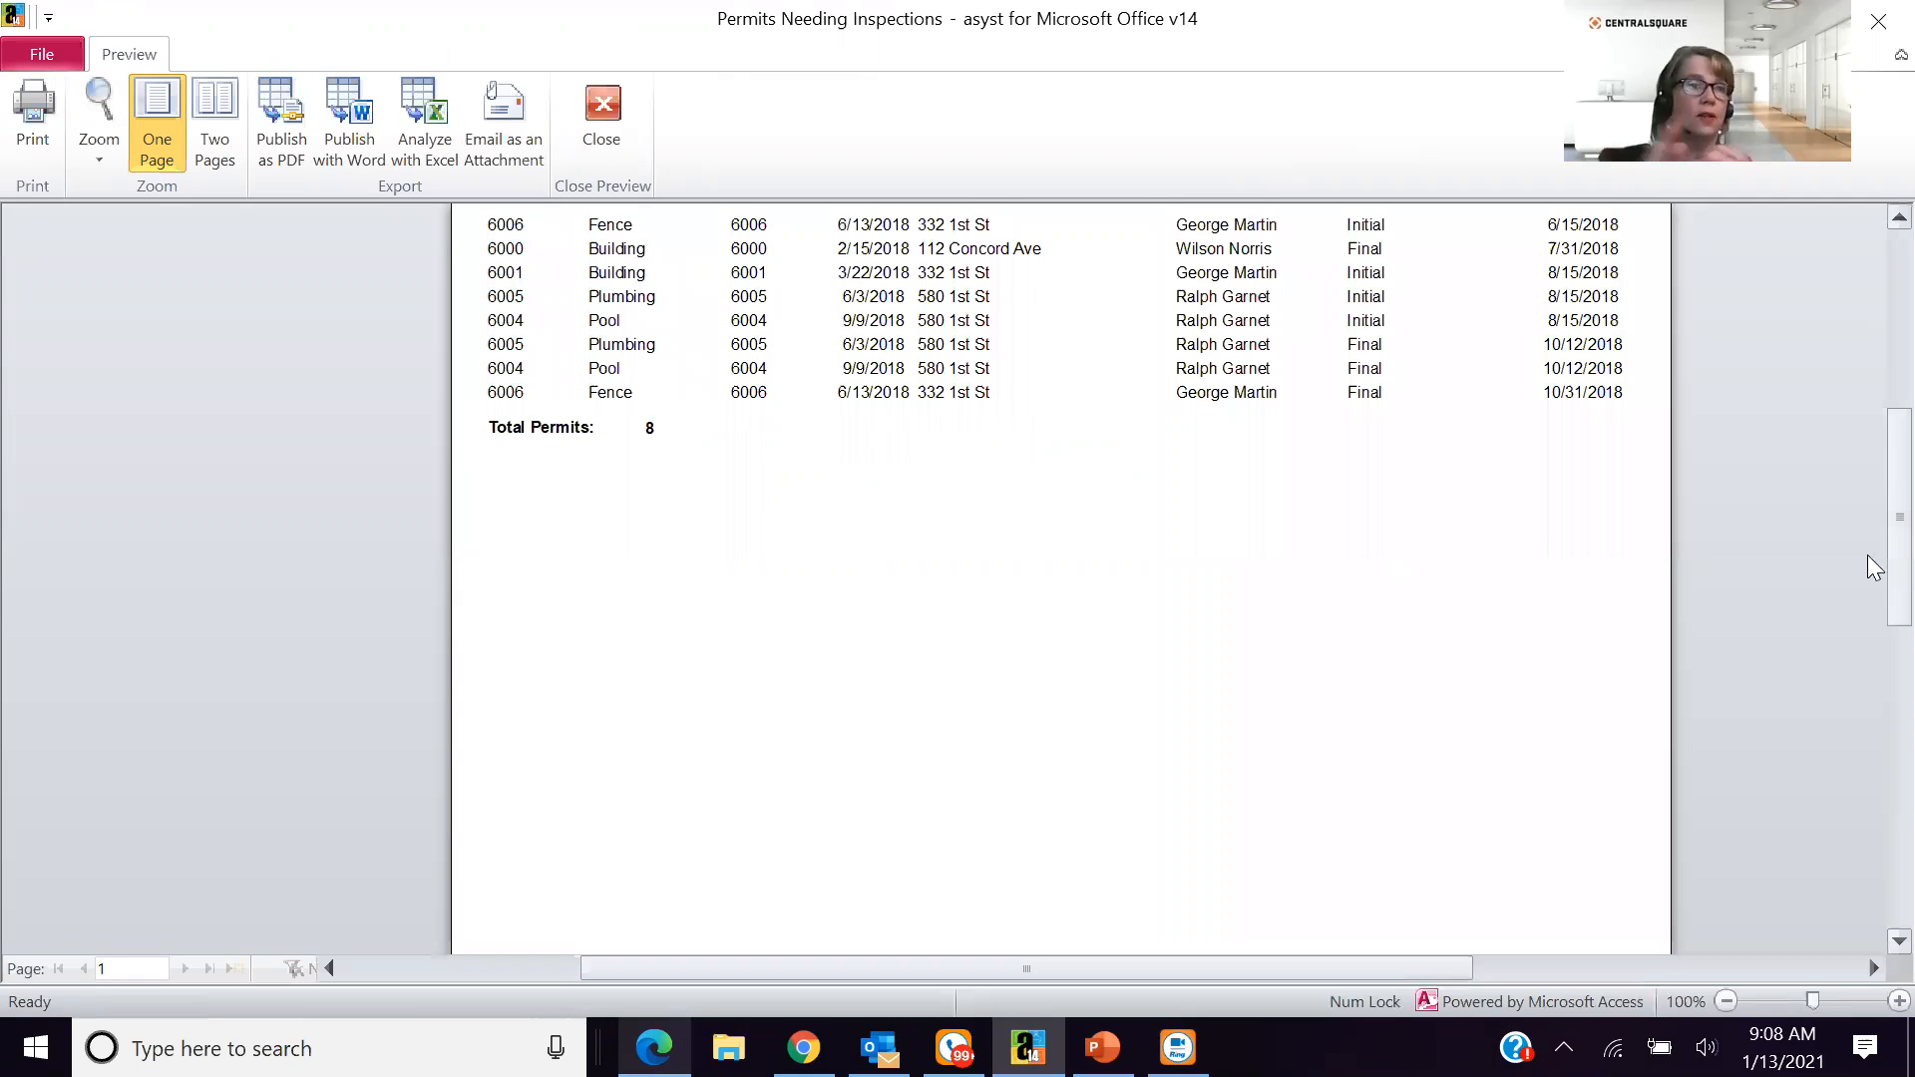
scroll(1871, 564, up, 2)
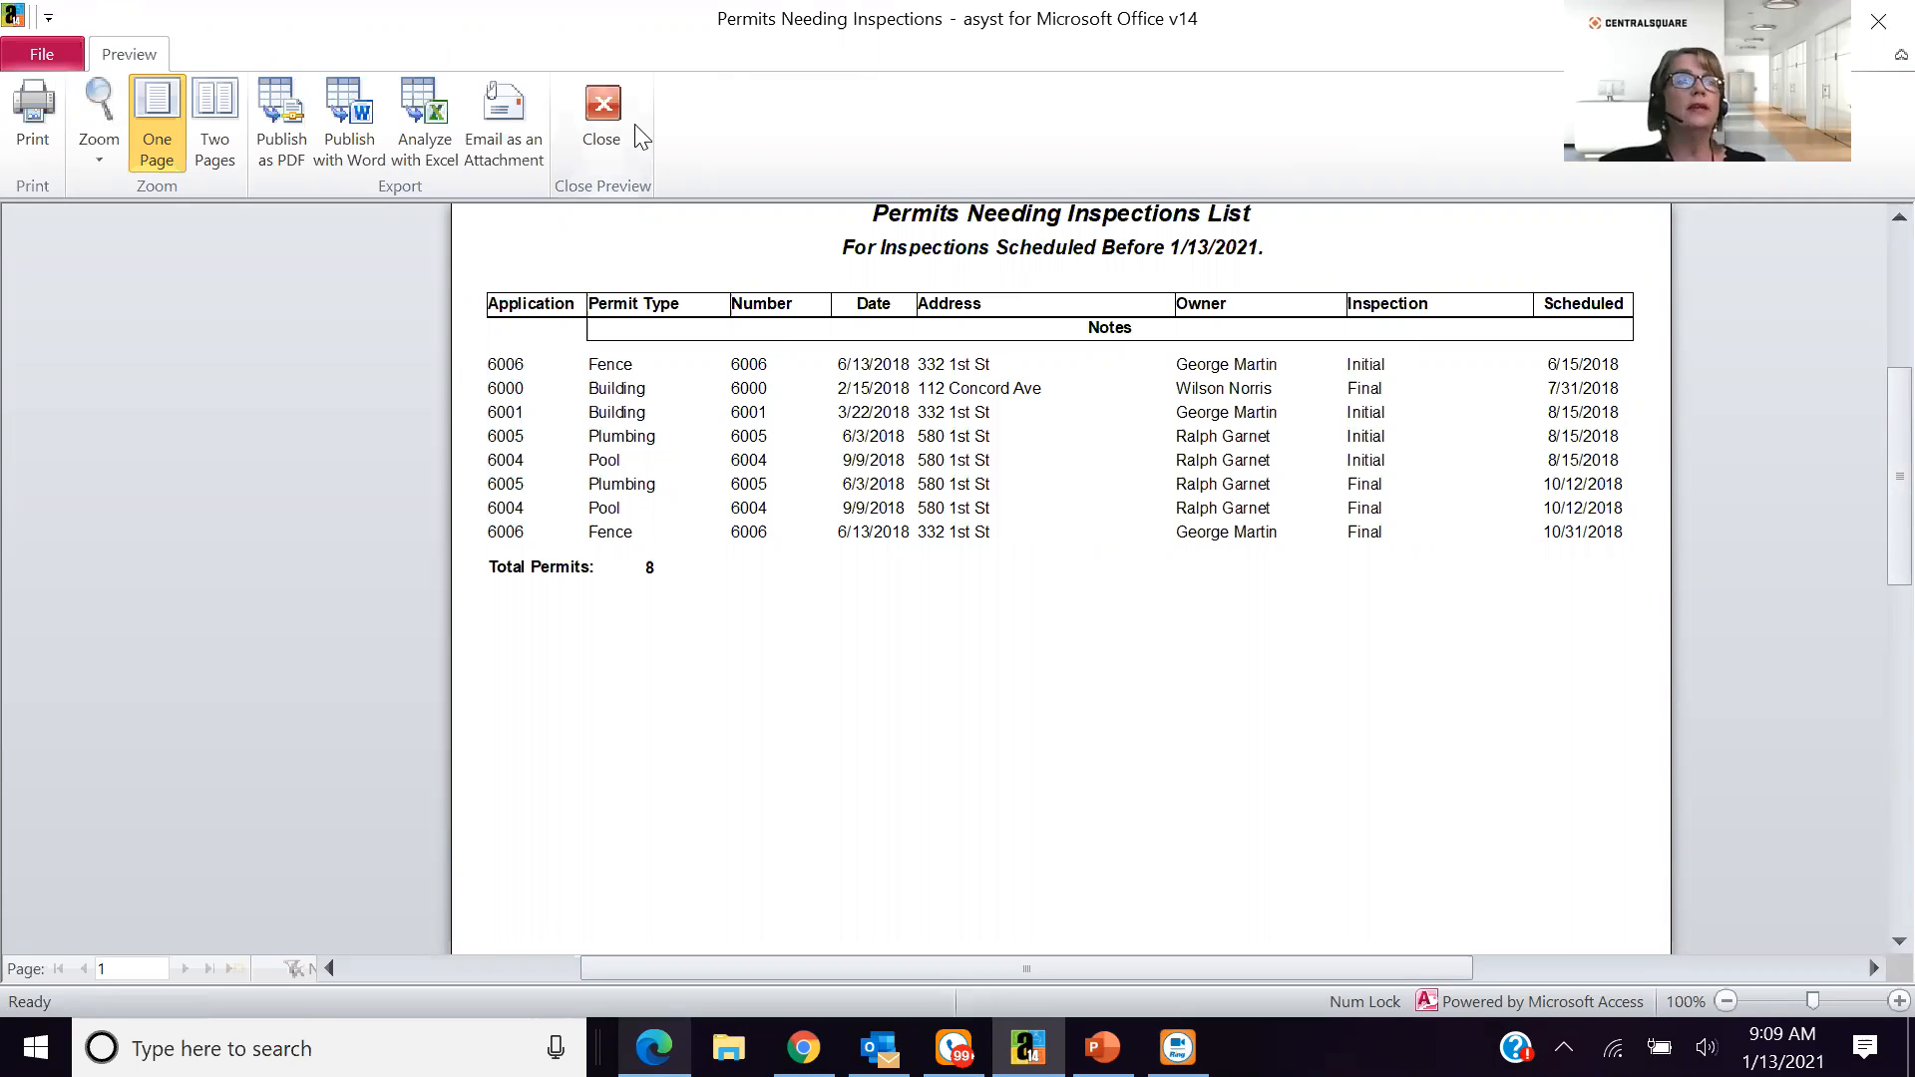
click(600, 150)
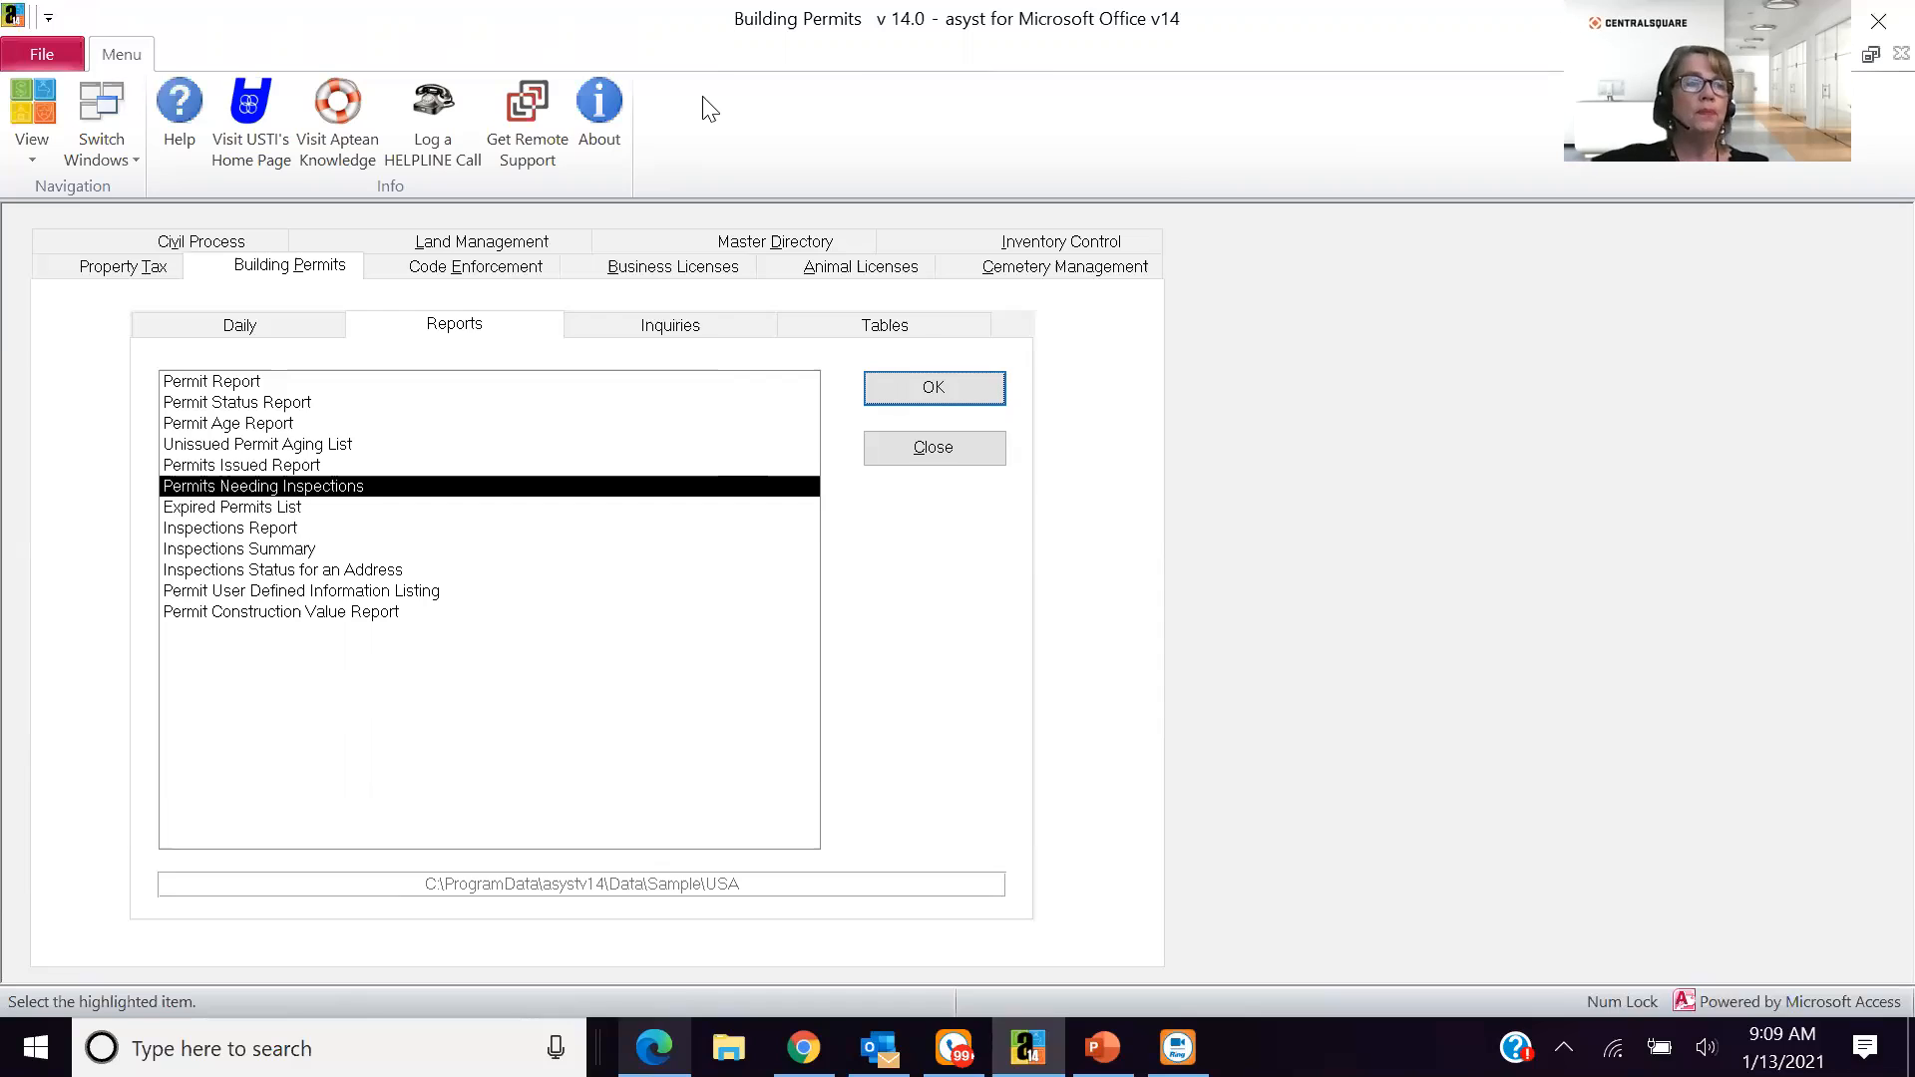
- Search for permits in Permit Inquiry with expired permits included and open the first building permit in the results
click(725, 336)
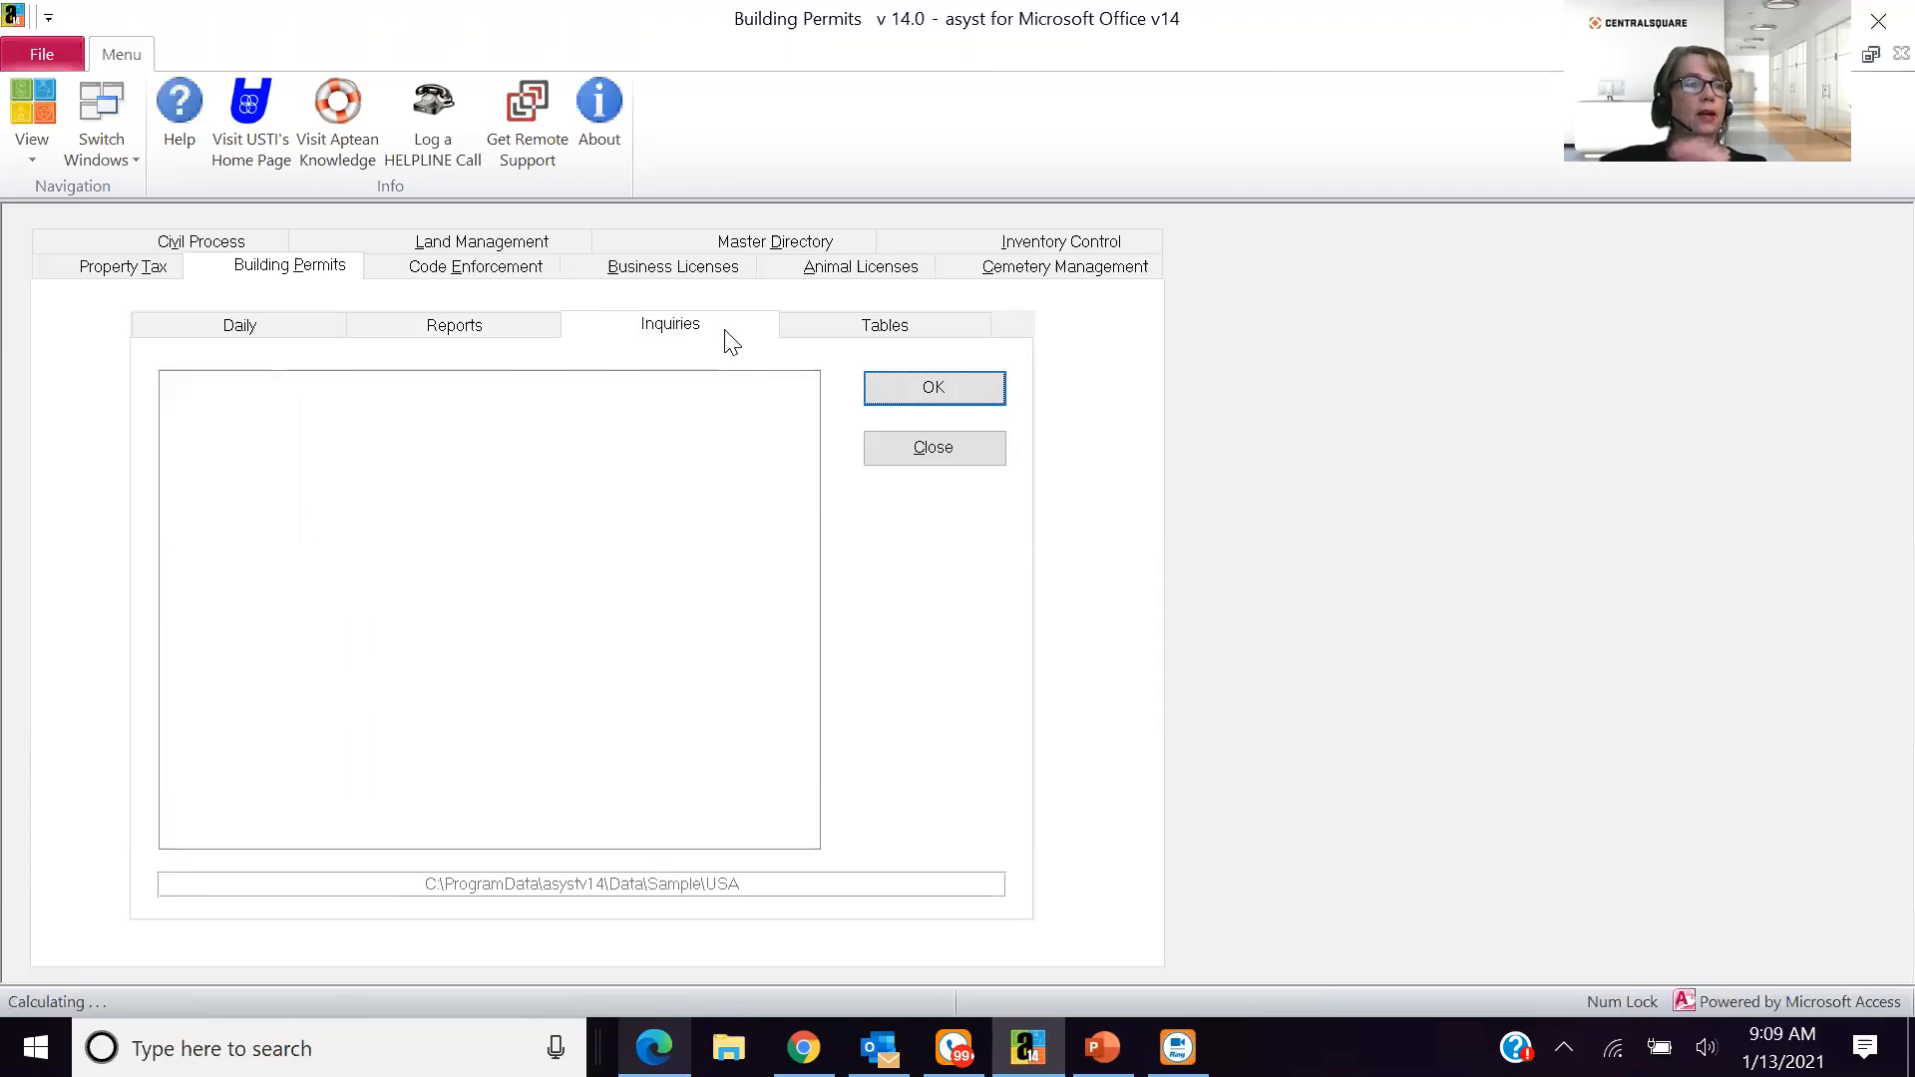
click(943, 389)
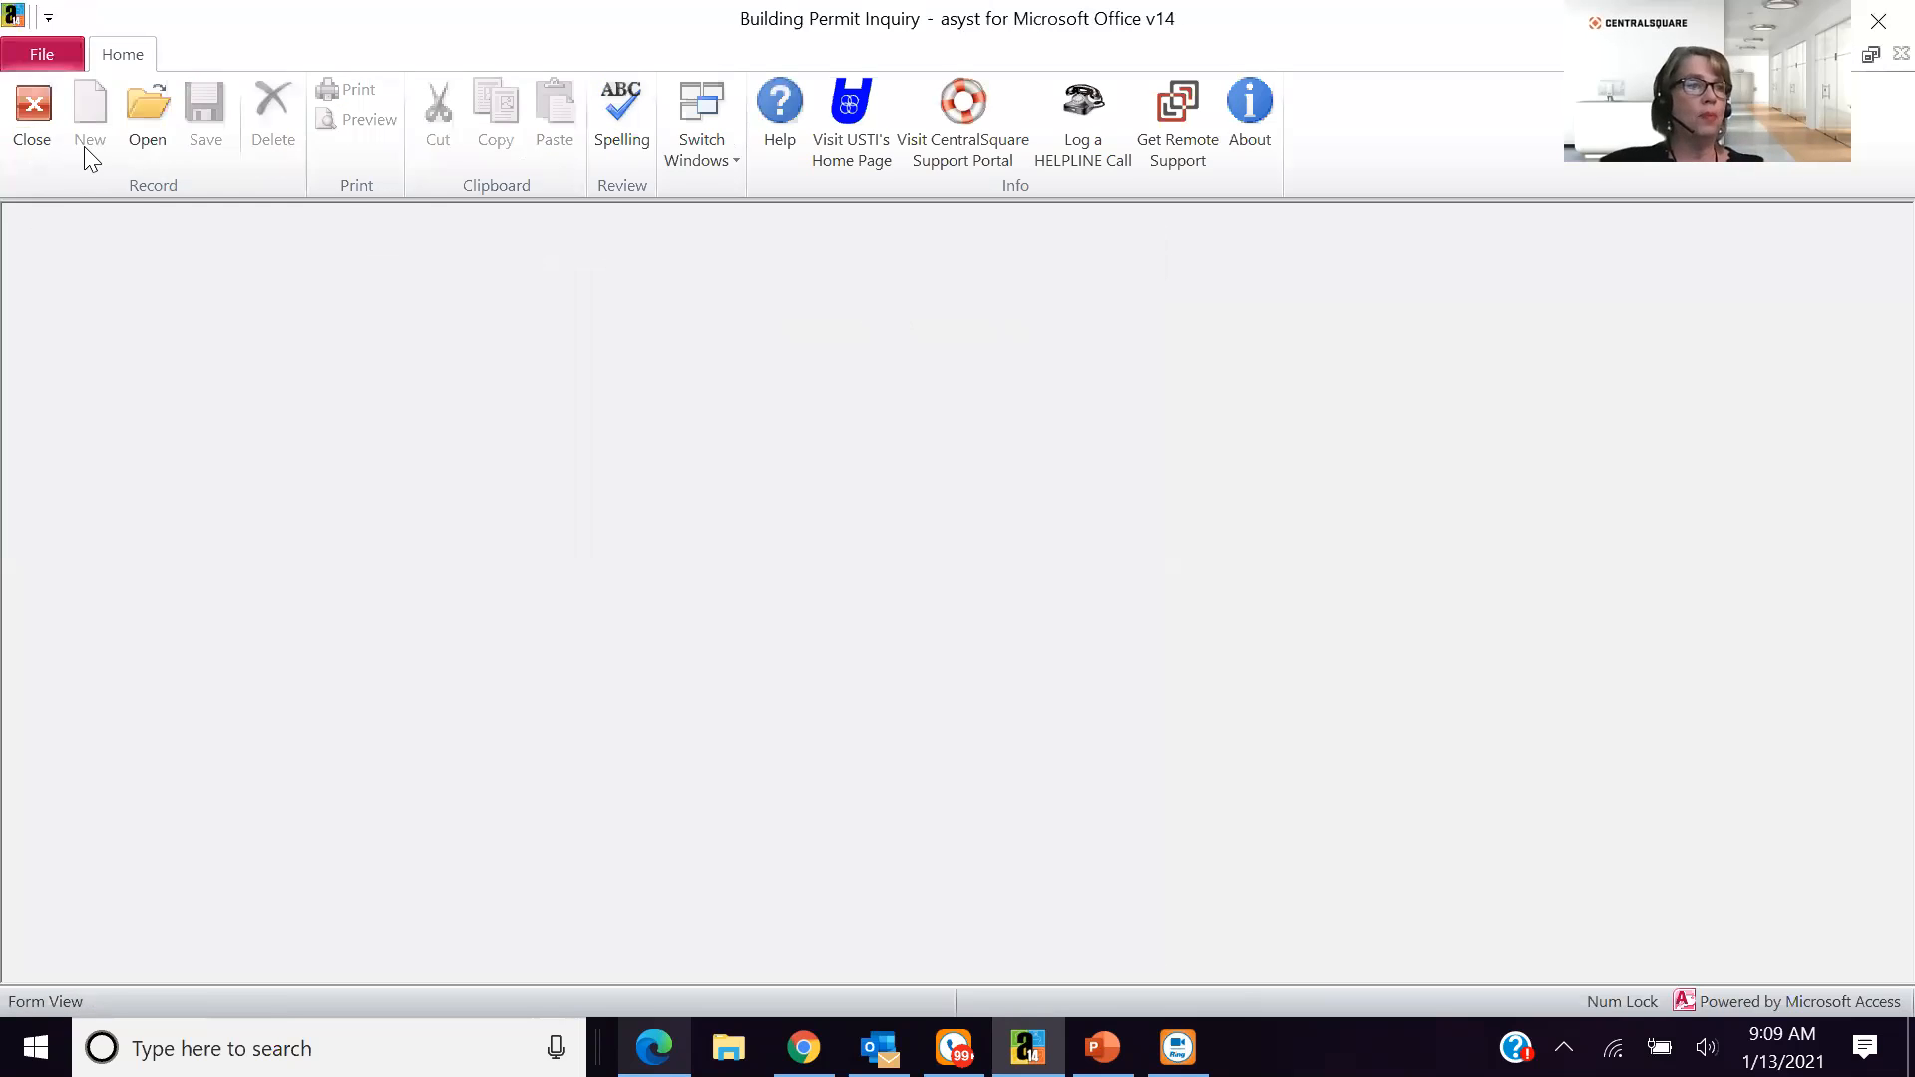
click(148, 157)
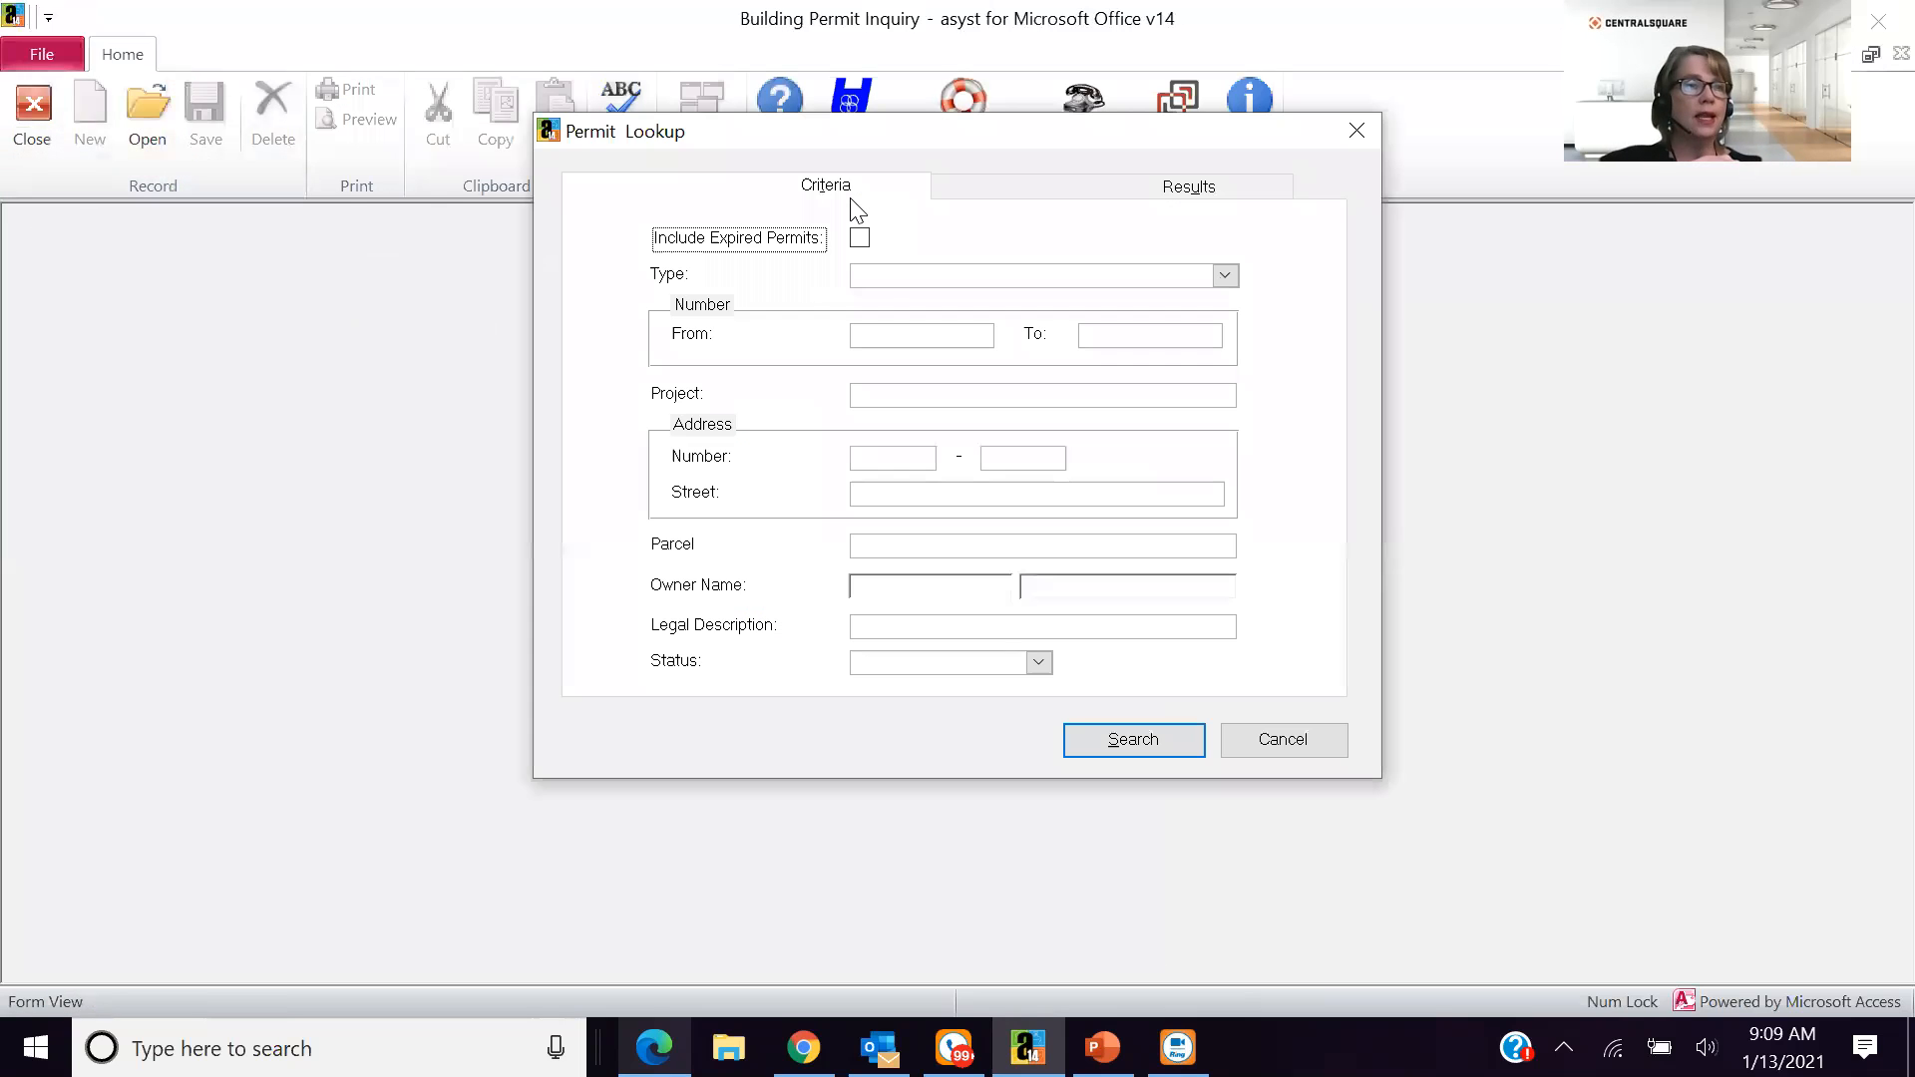
click(860, 237)
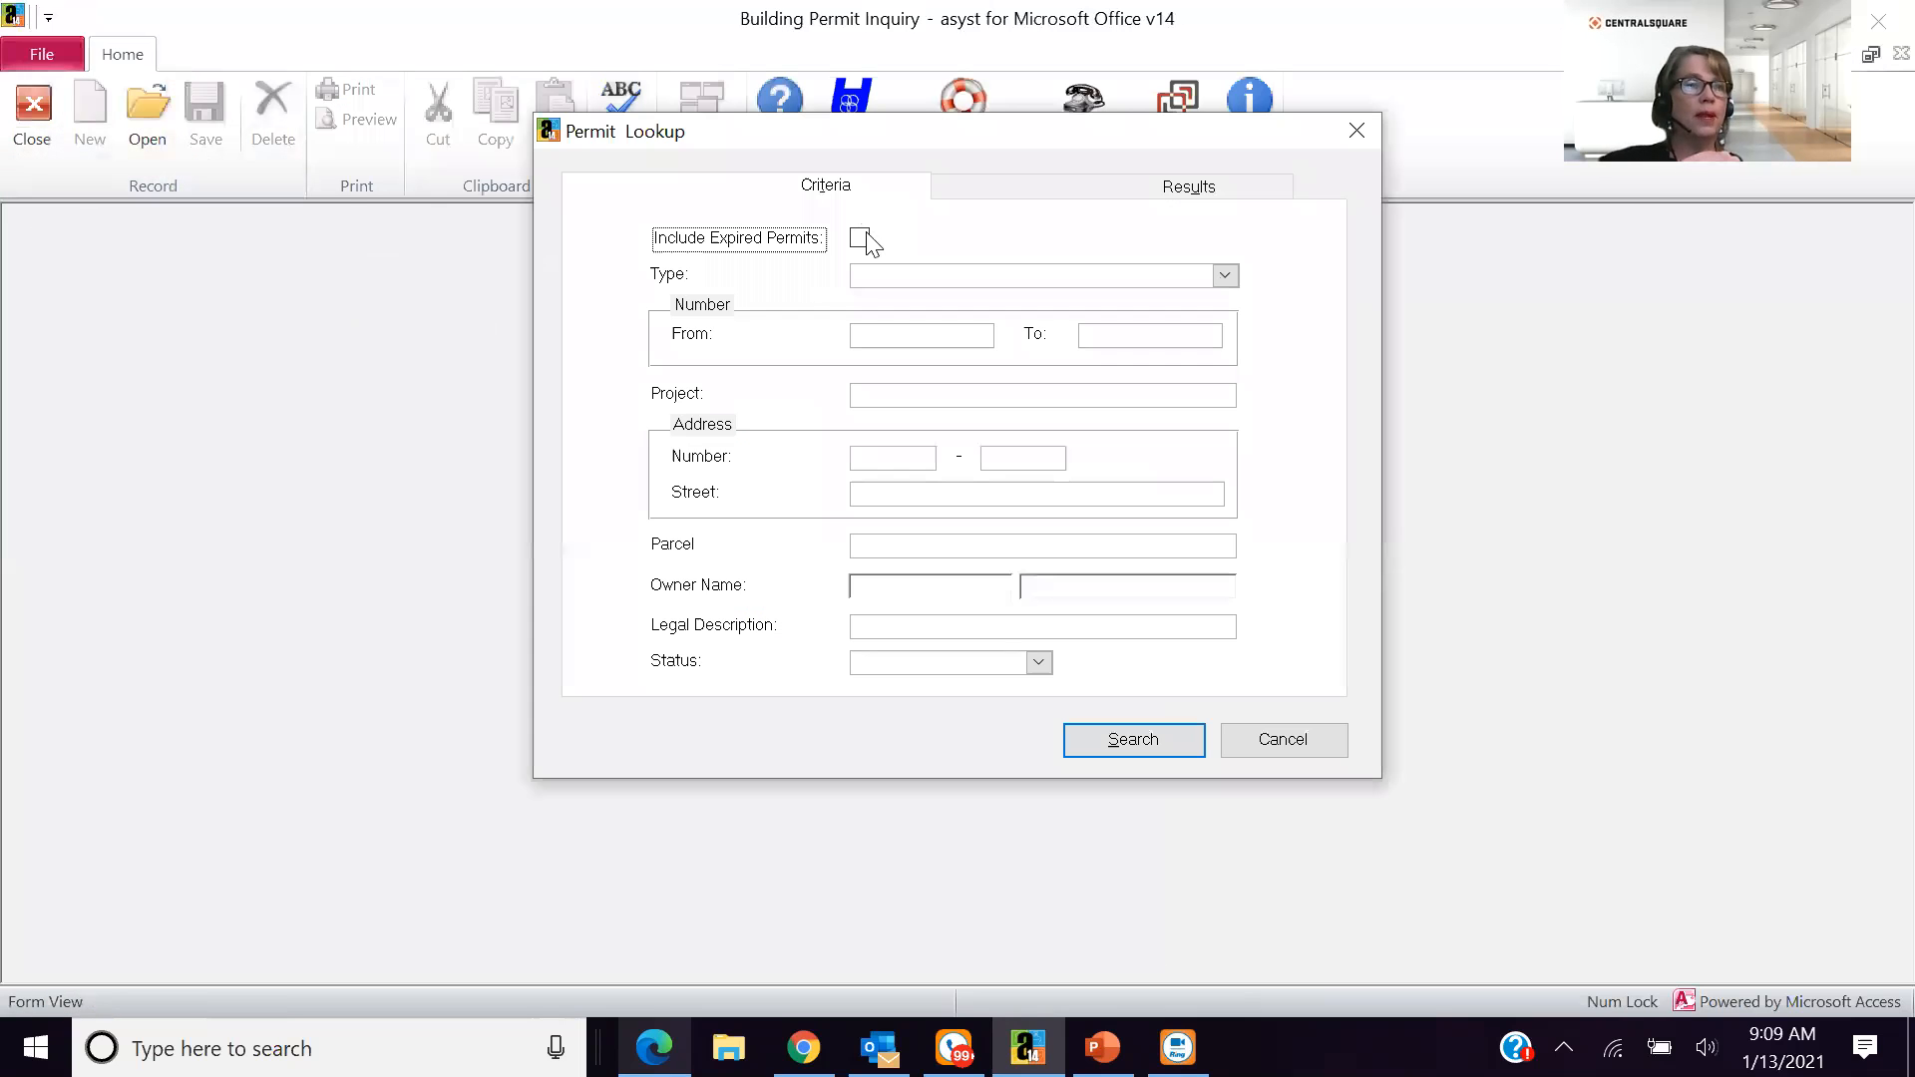
click(1093, 746)
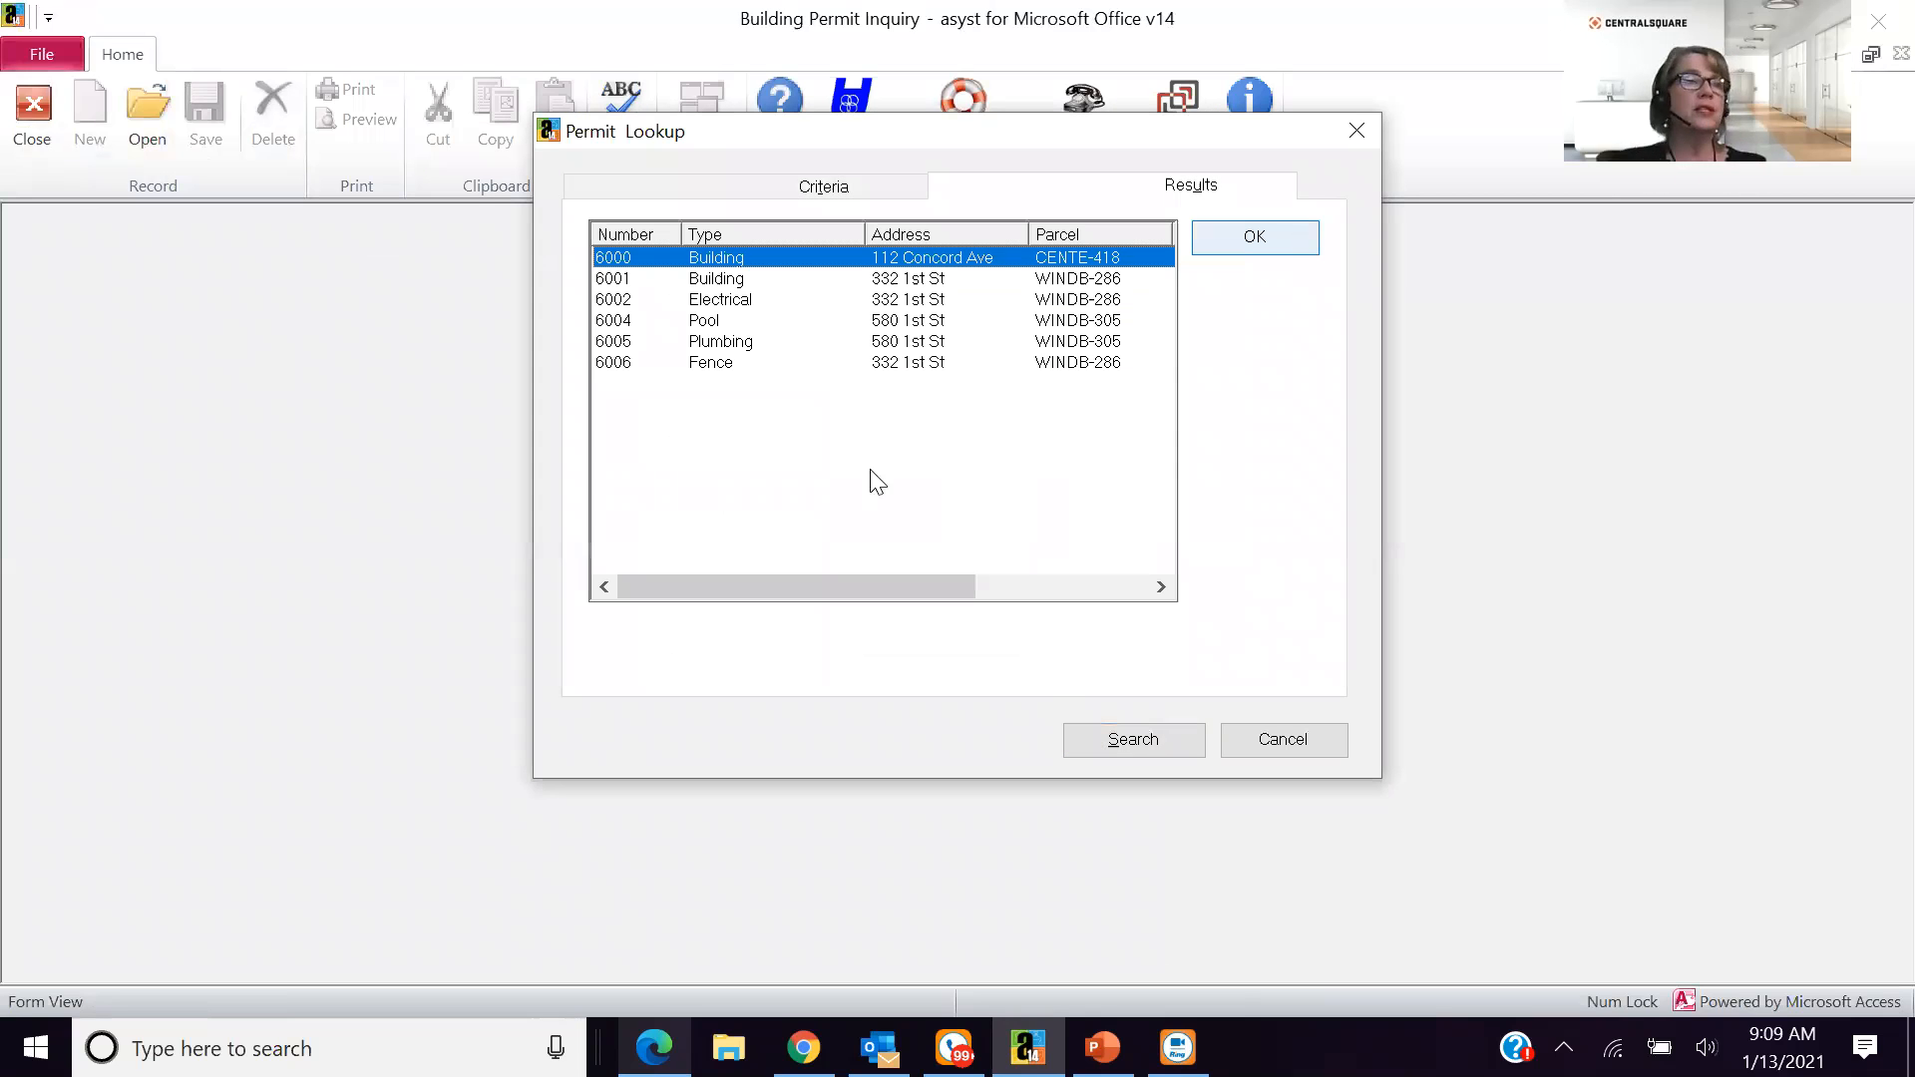
key(Return)
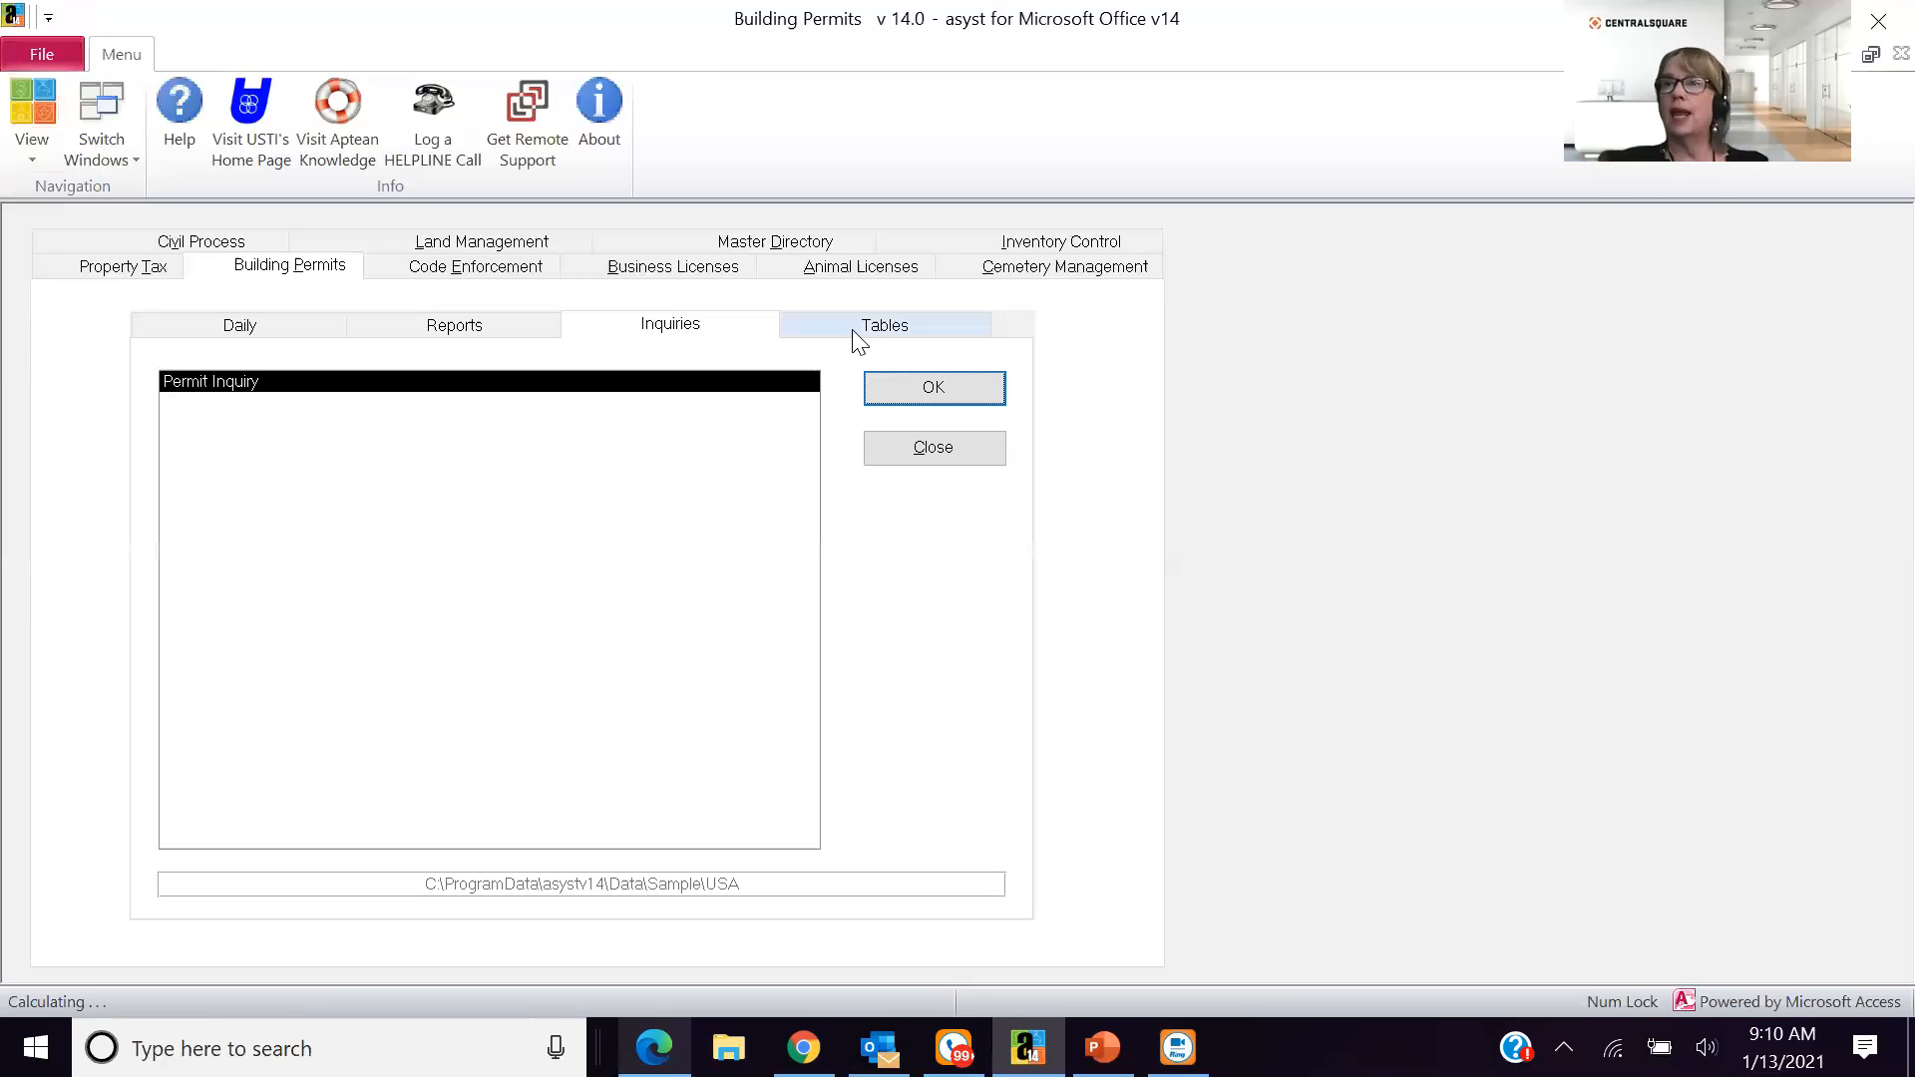
- Review the general and user-defined information settings in the Building Permits Configuration Maintenance table, and close it
click(847, 323)
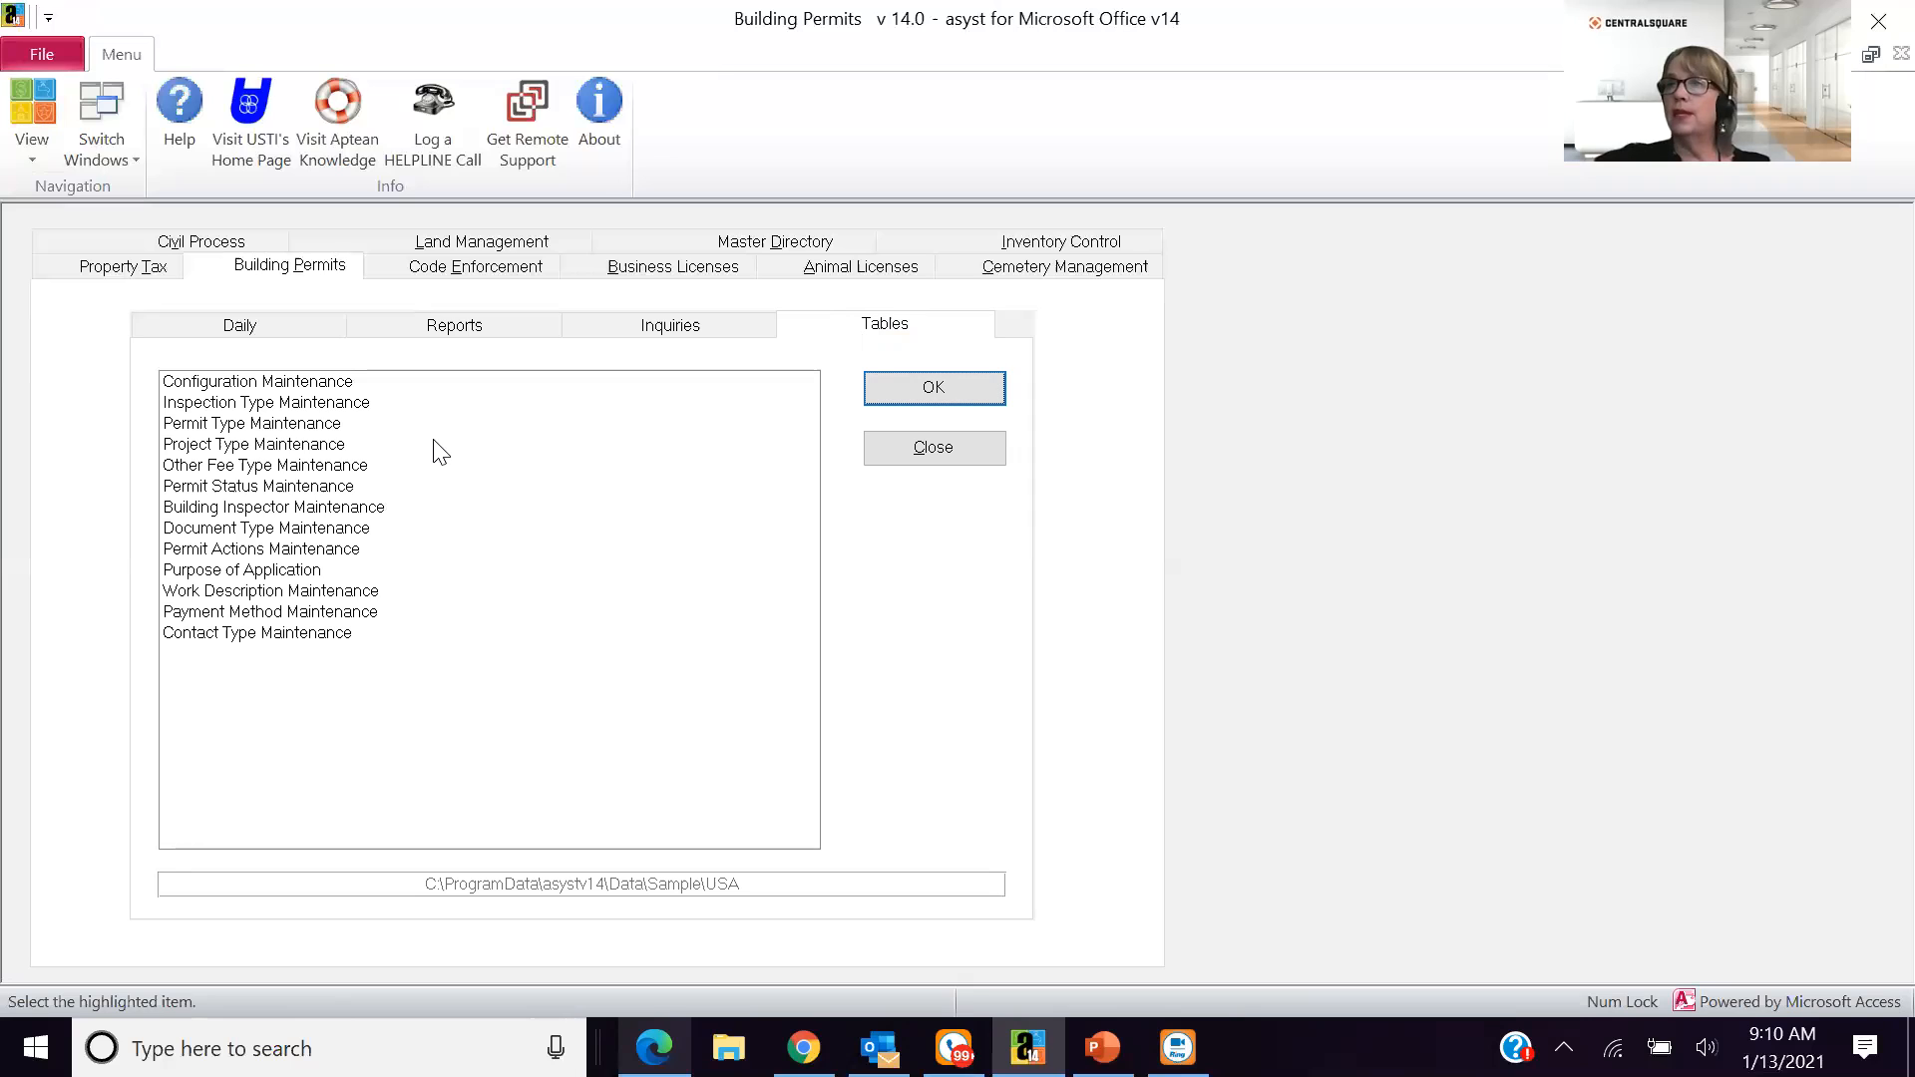
click(967, 398)
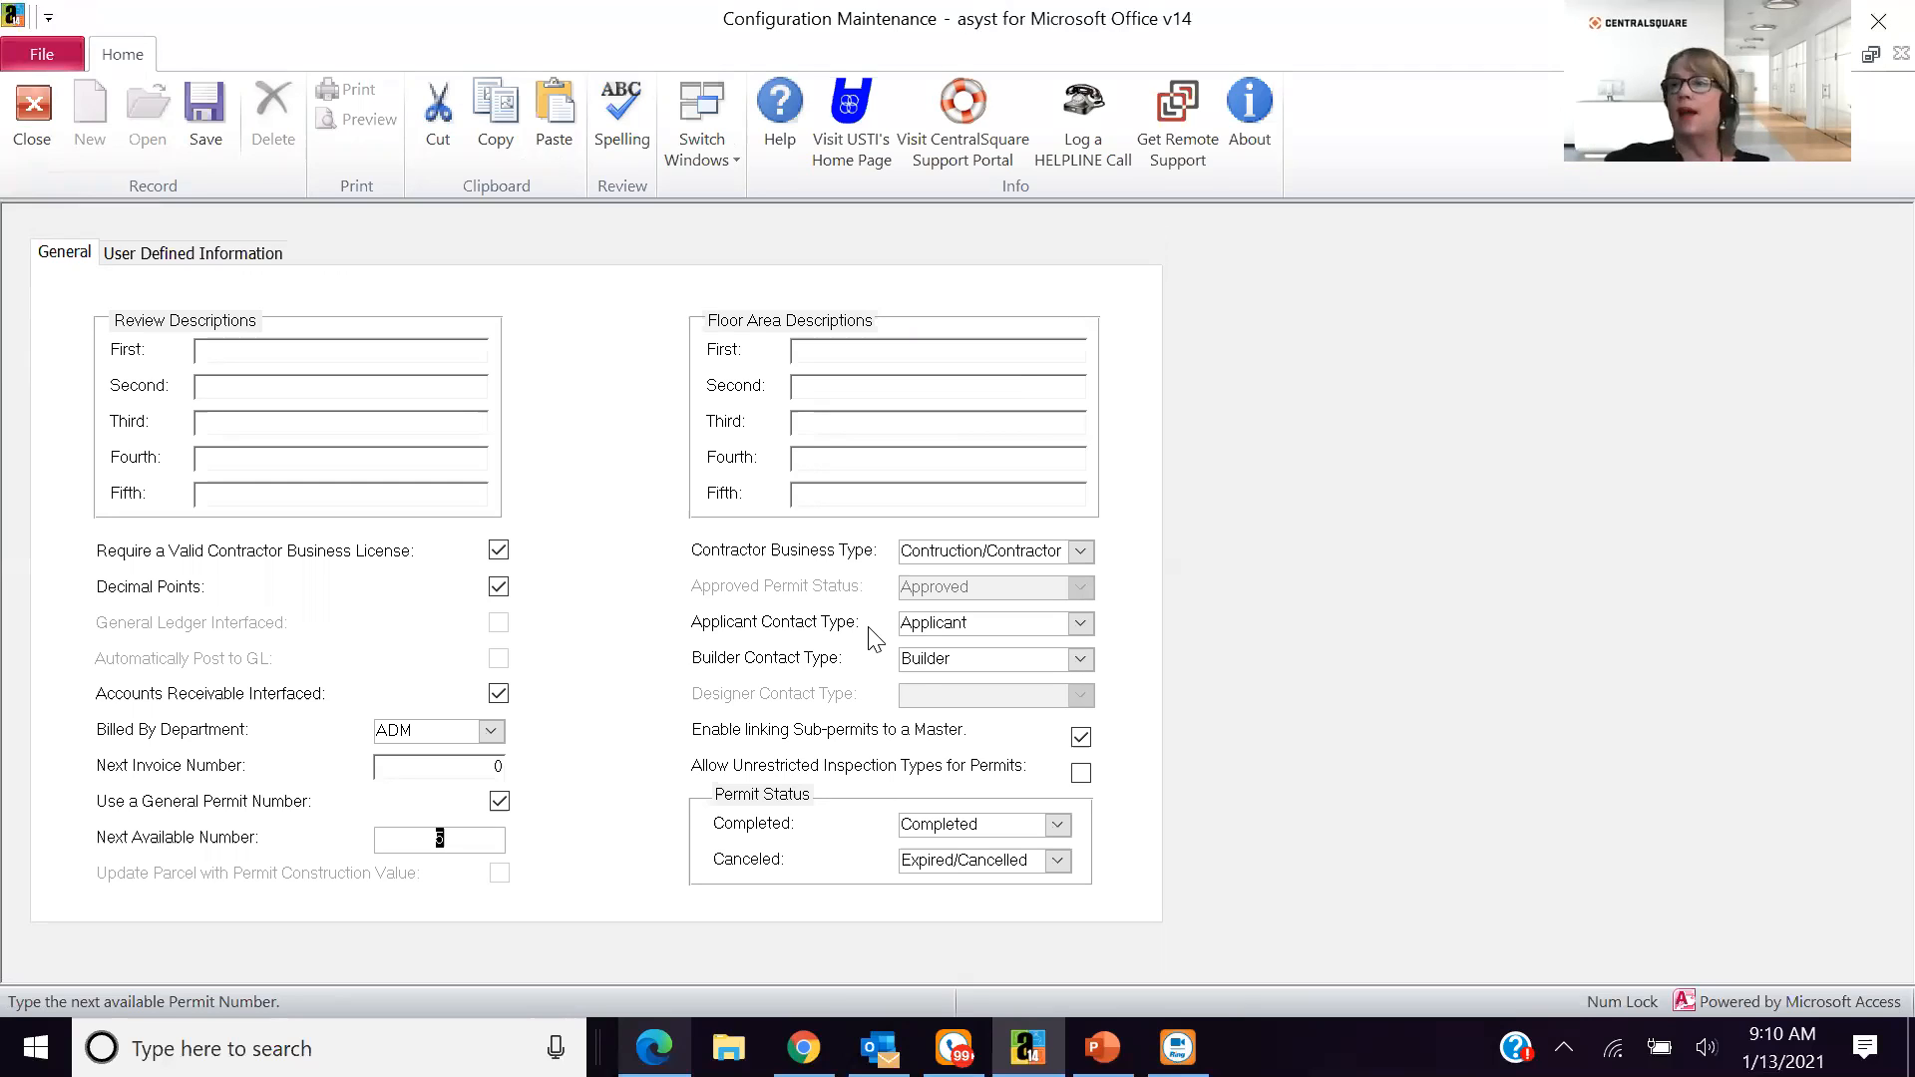
click(237, 267)
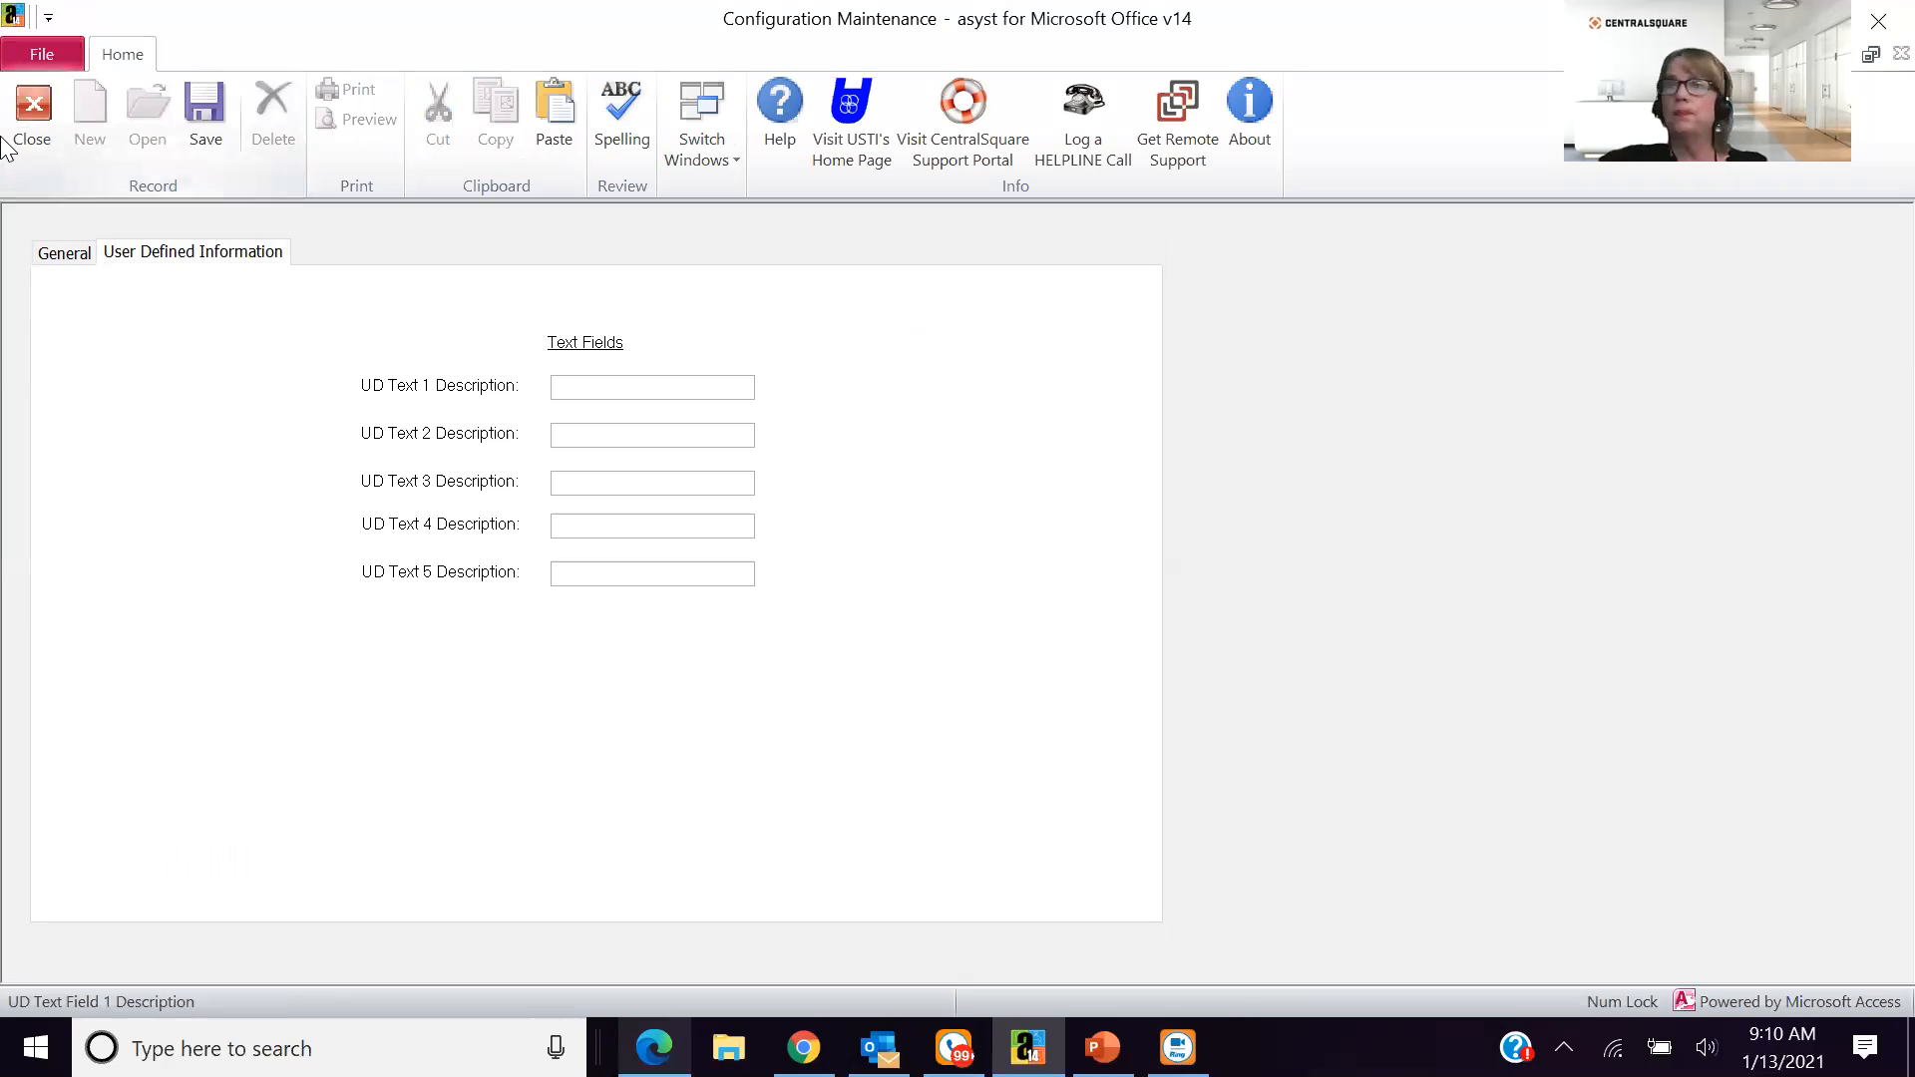
click(20, 111)
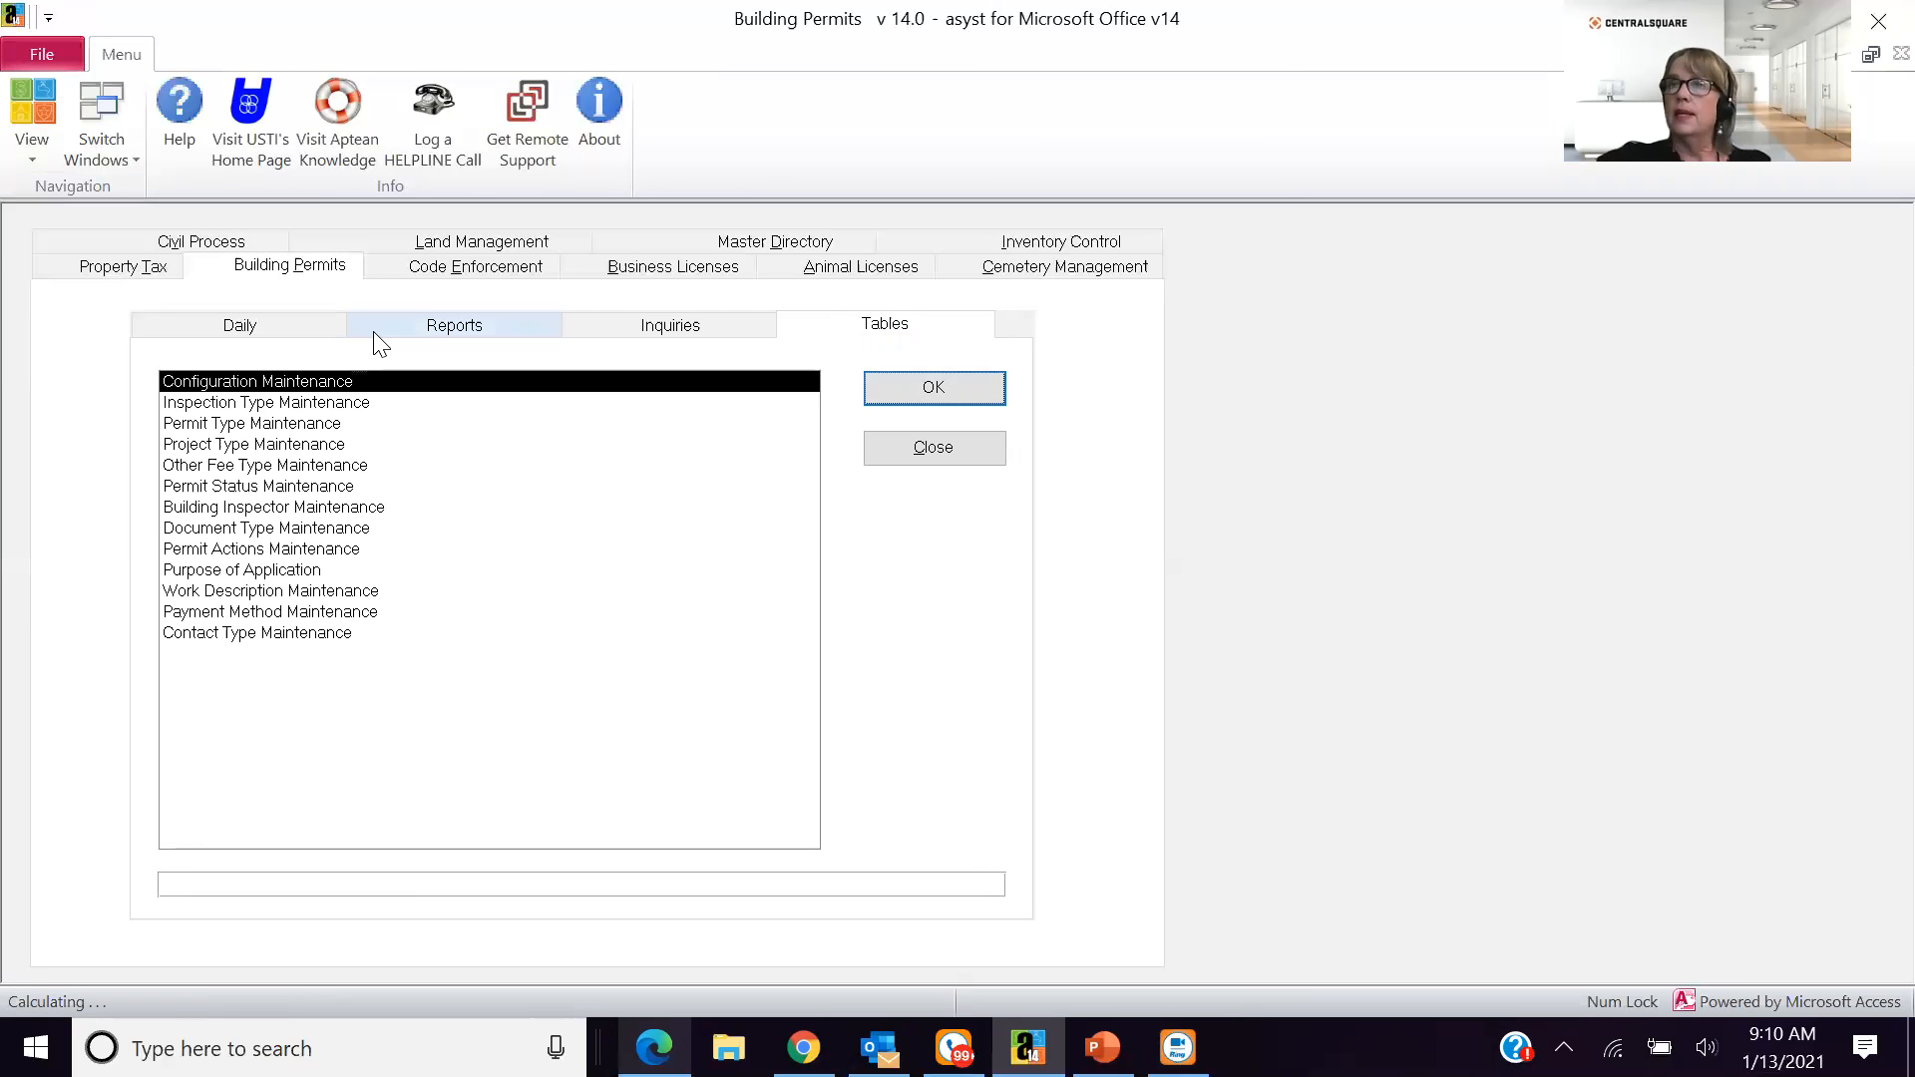
- Open the Building permit type in Permit Type Maintenance and set its calculation method to Area of Construction - Stepped
click(358, 430)
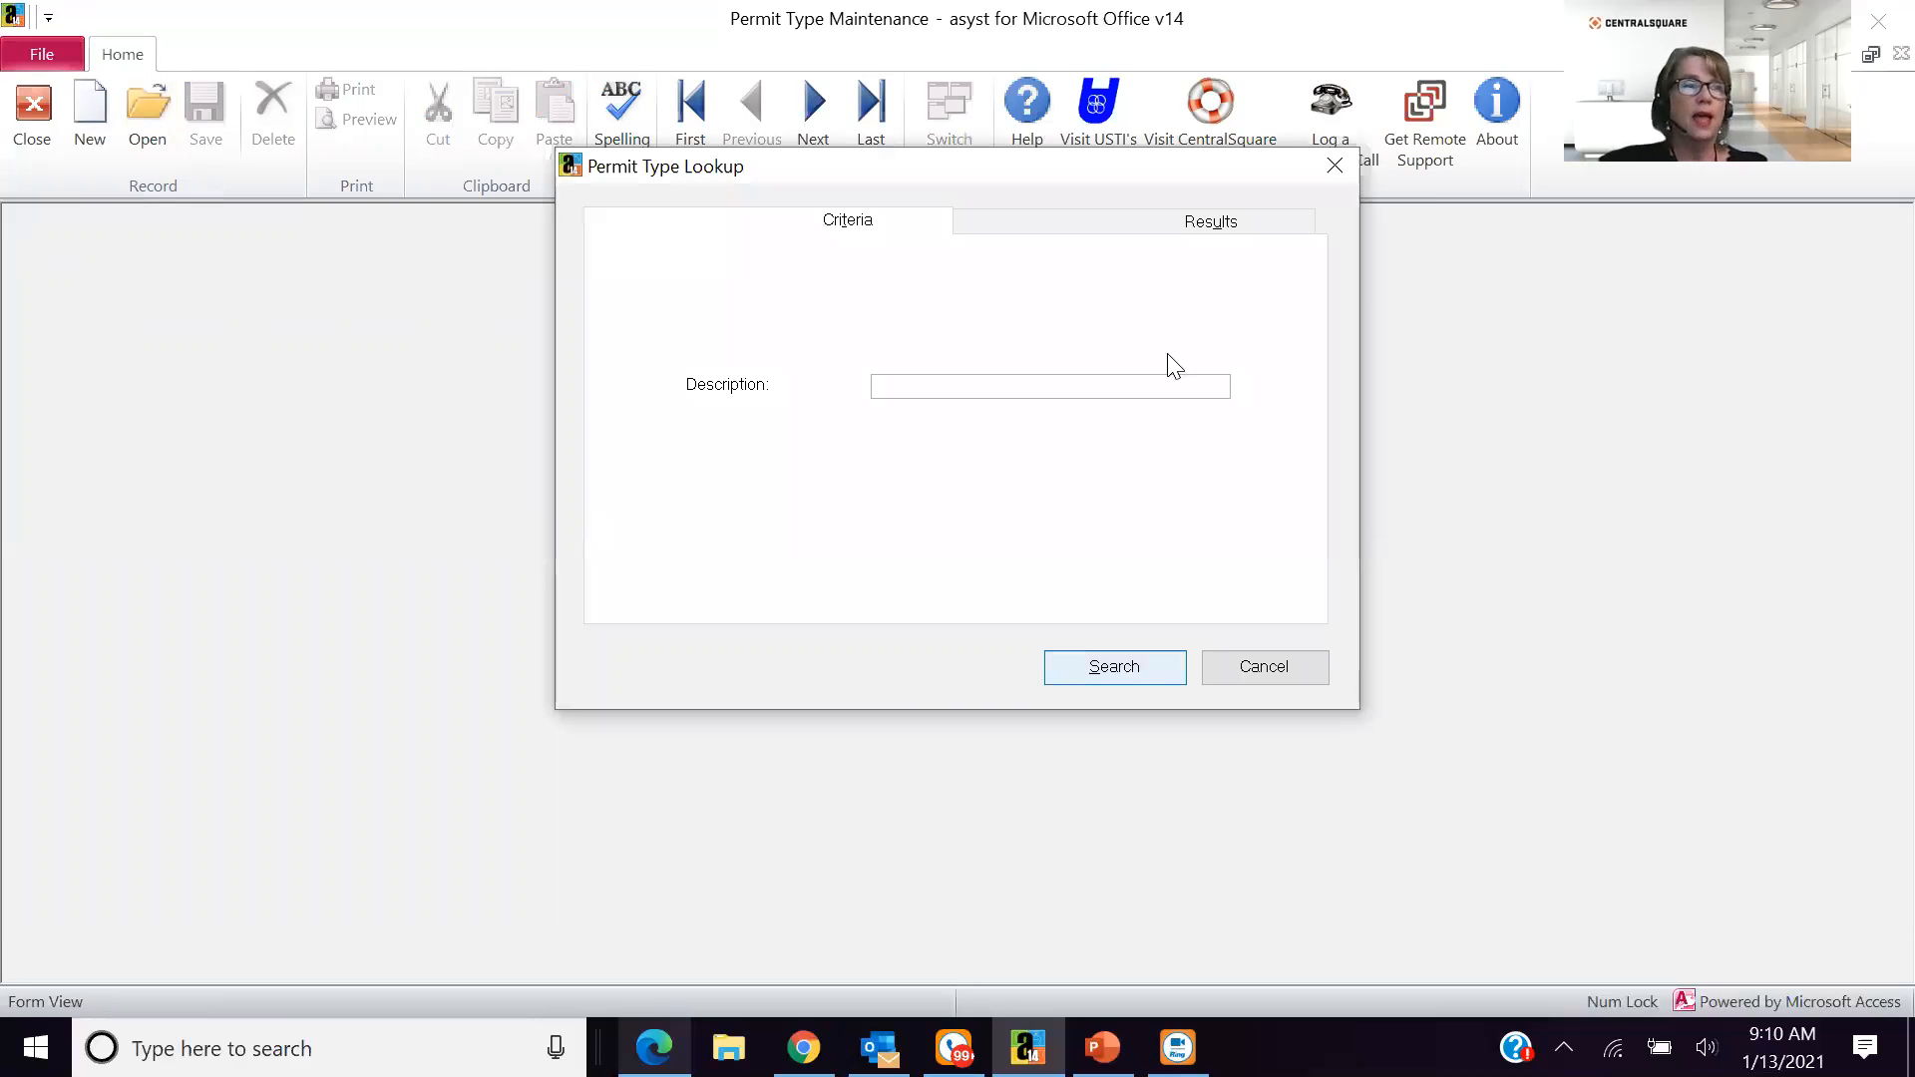
double_click(1085, 415)
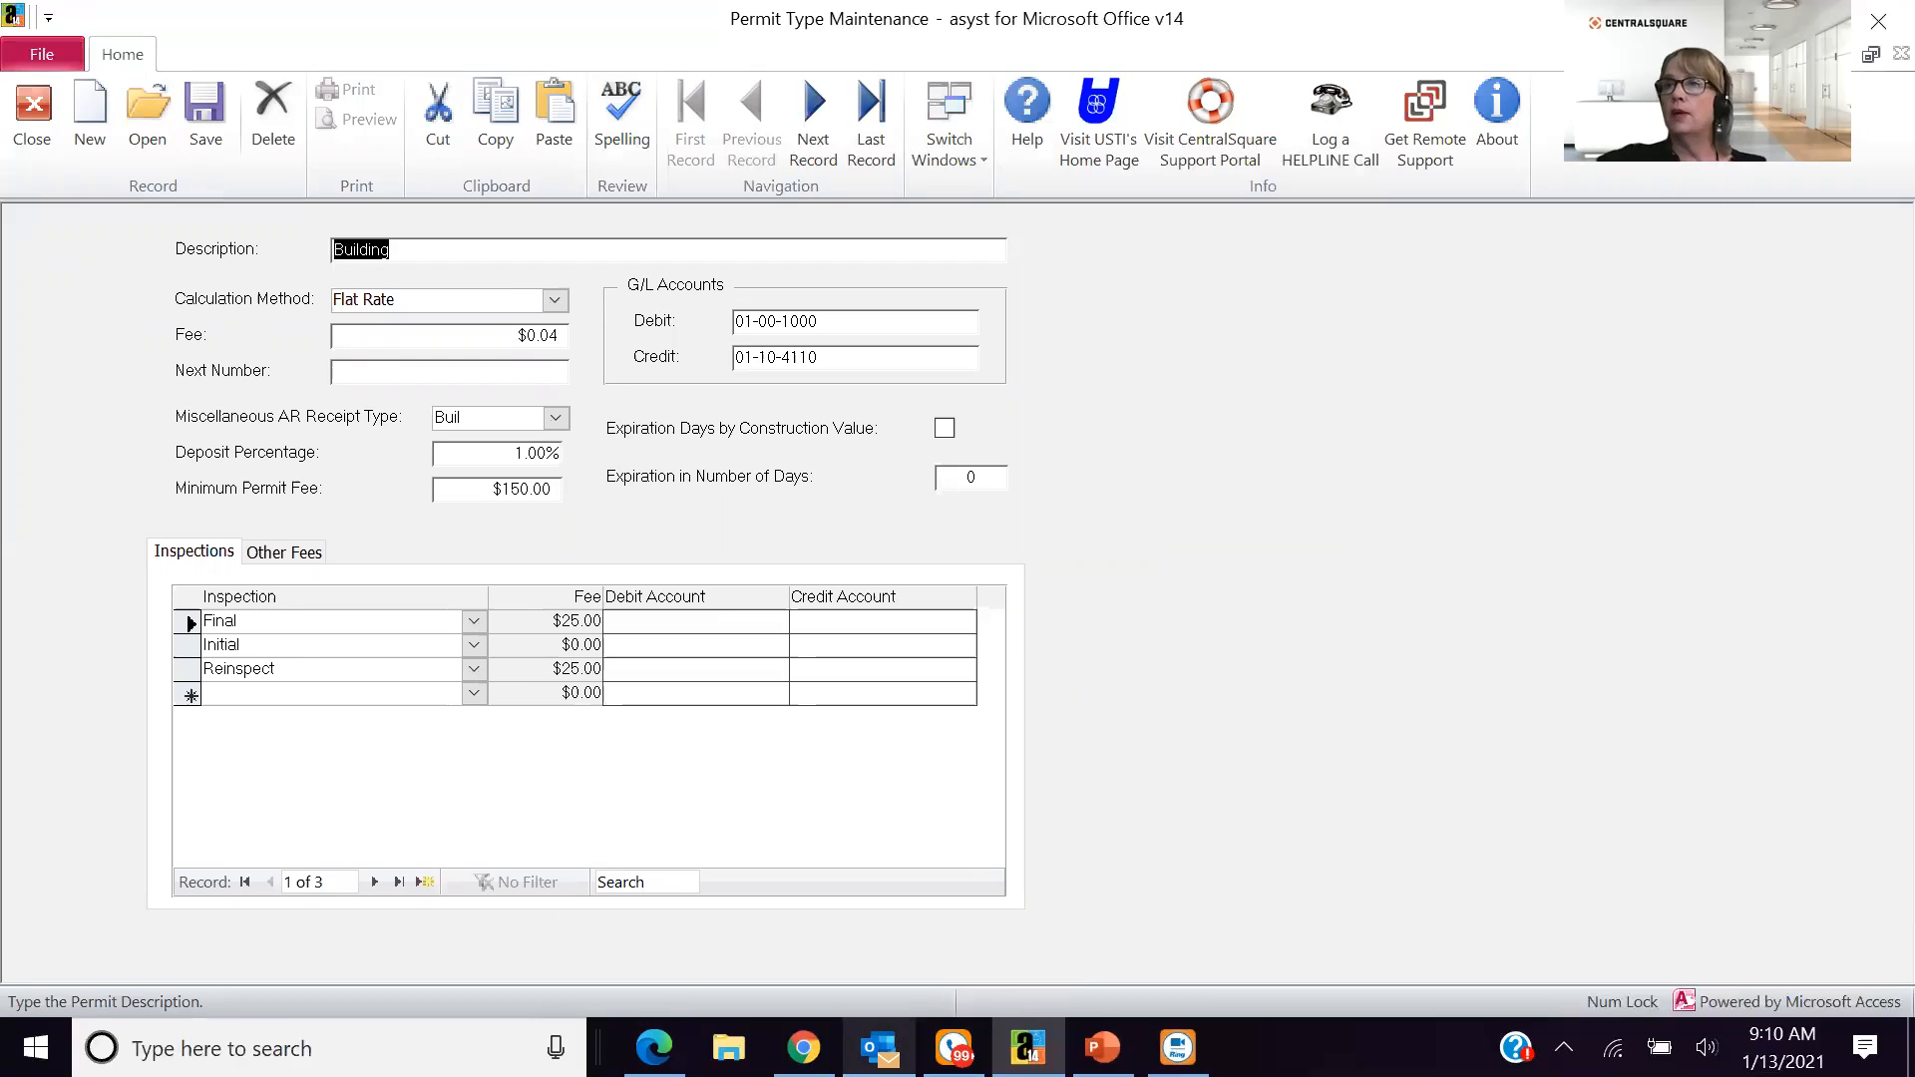
click(557, 303)
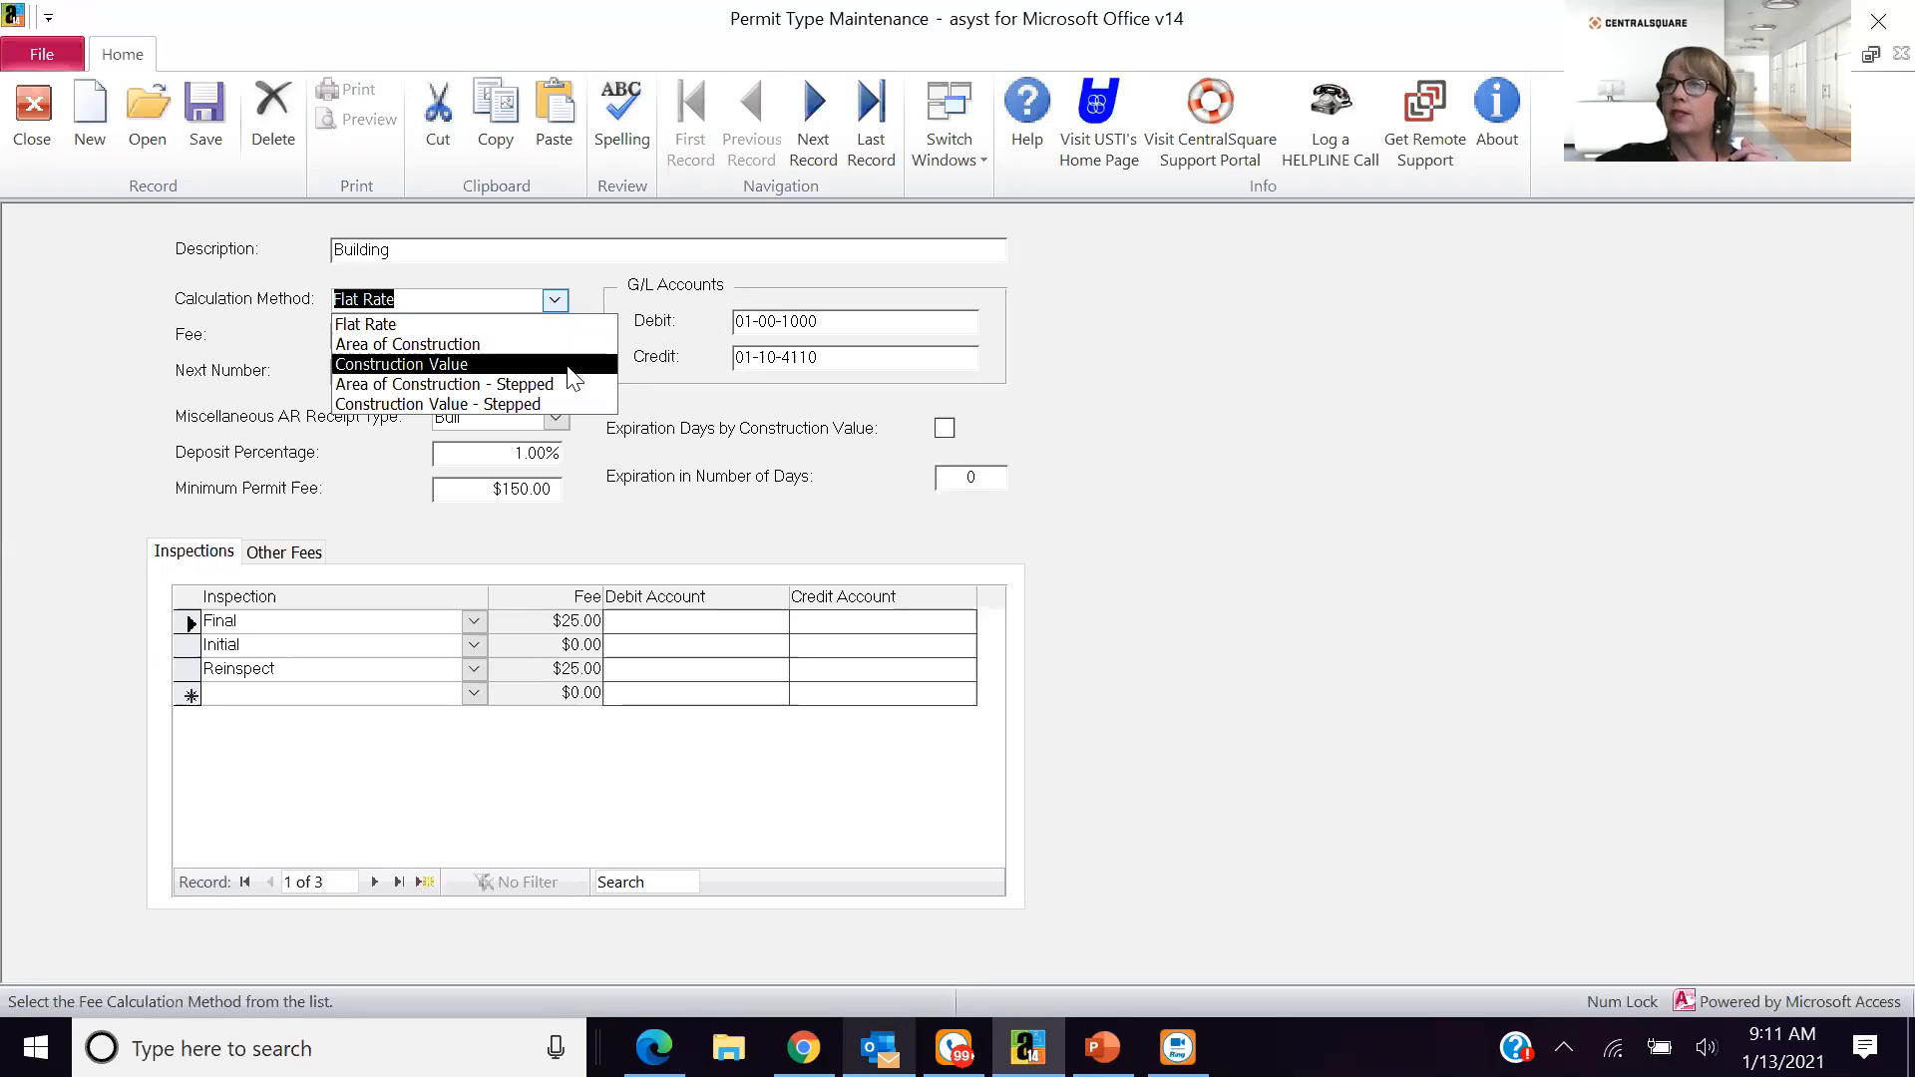
key(Down)
key(Return)
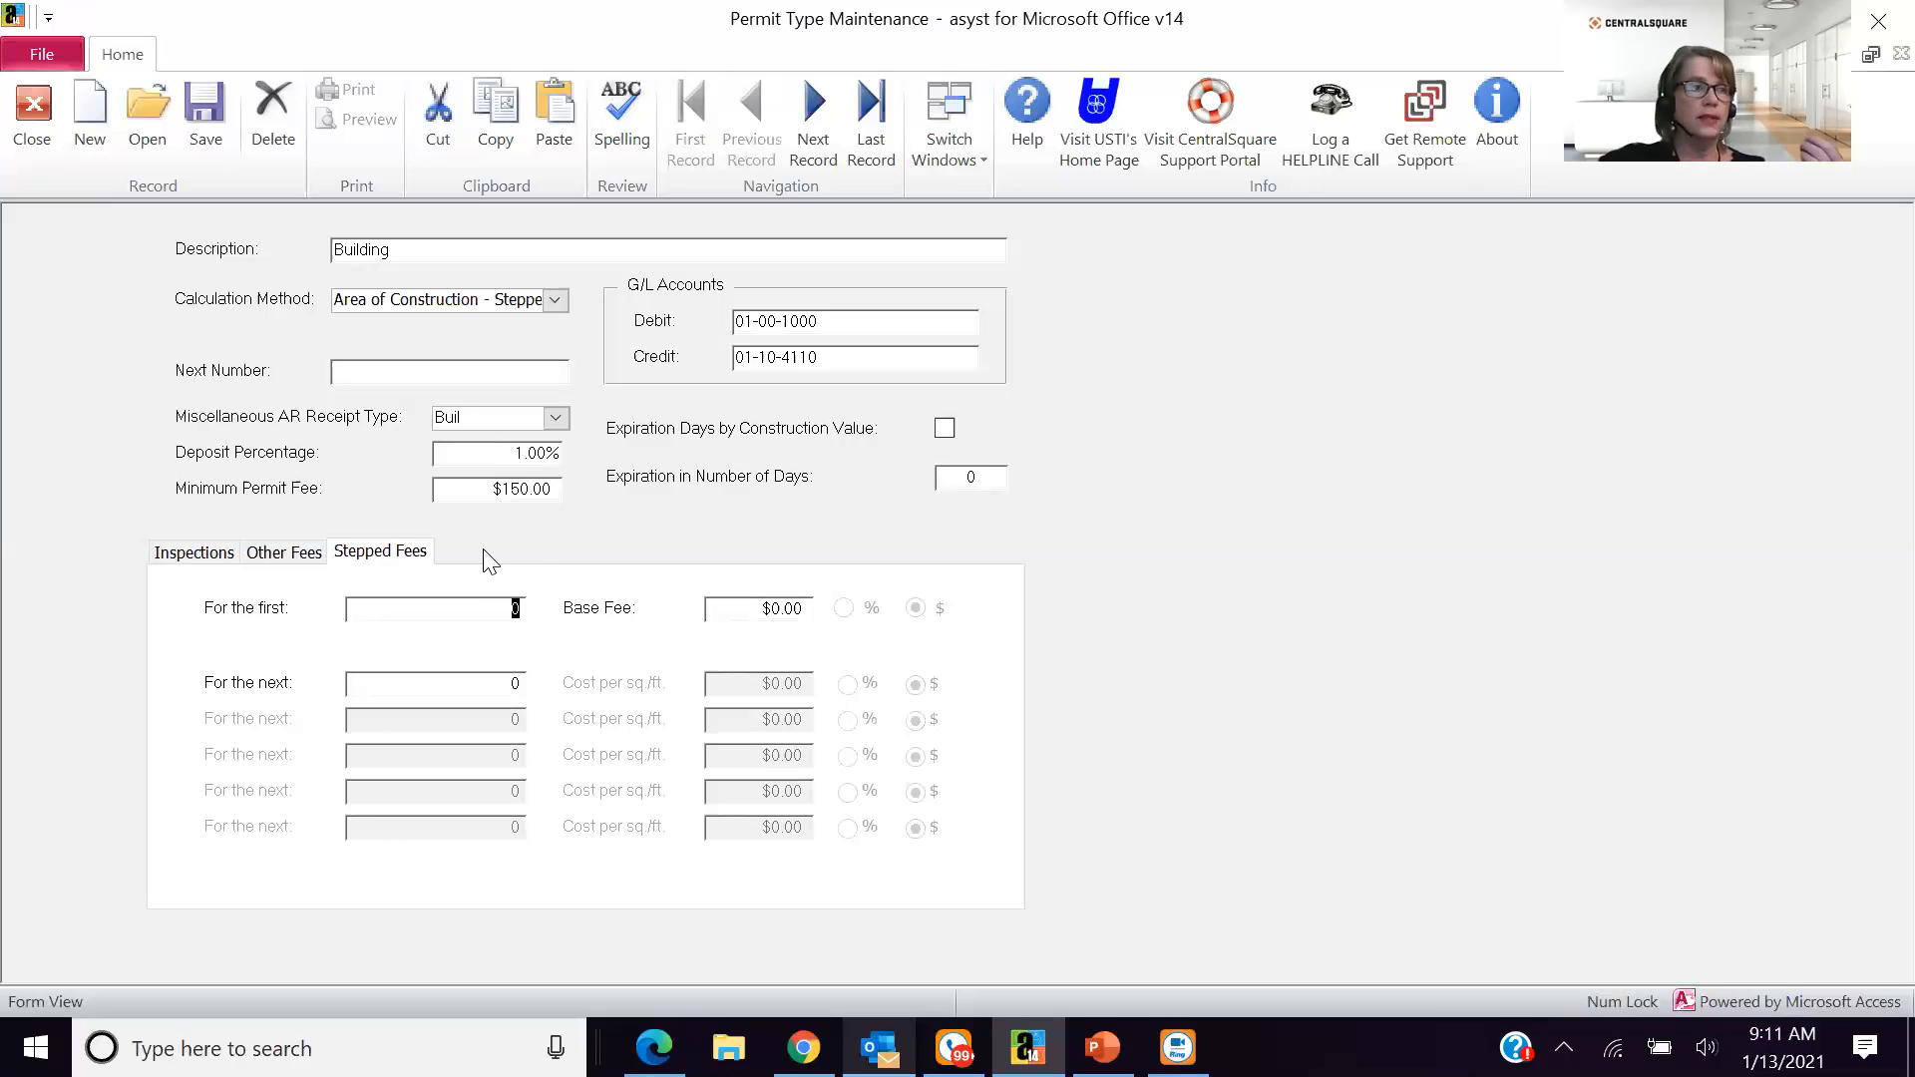
- Review the Building permit type's inspections and available other fees without adding any, and close Permit Type Maintenance
click(179, 556)
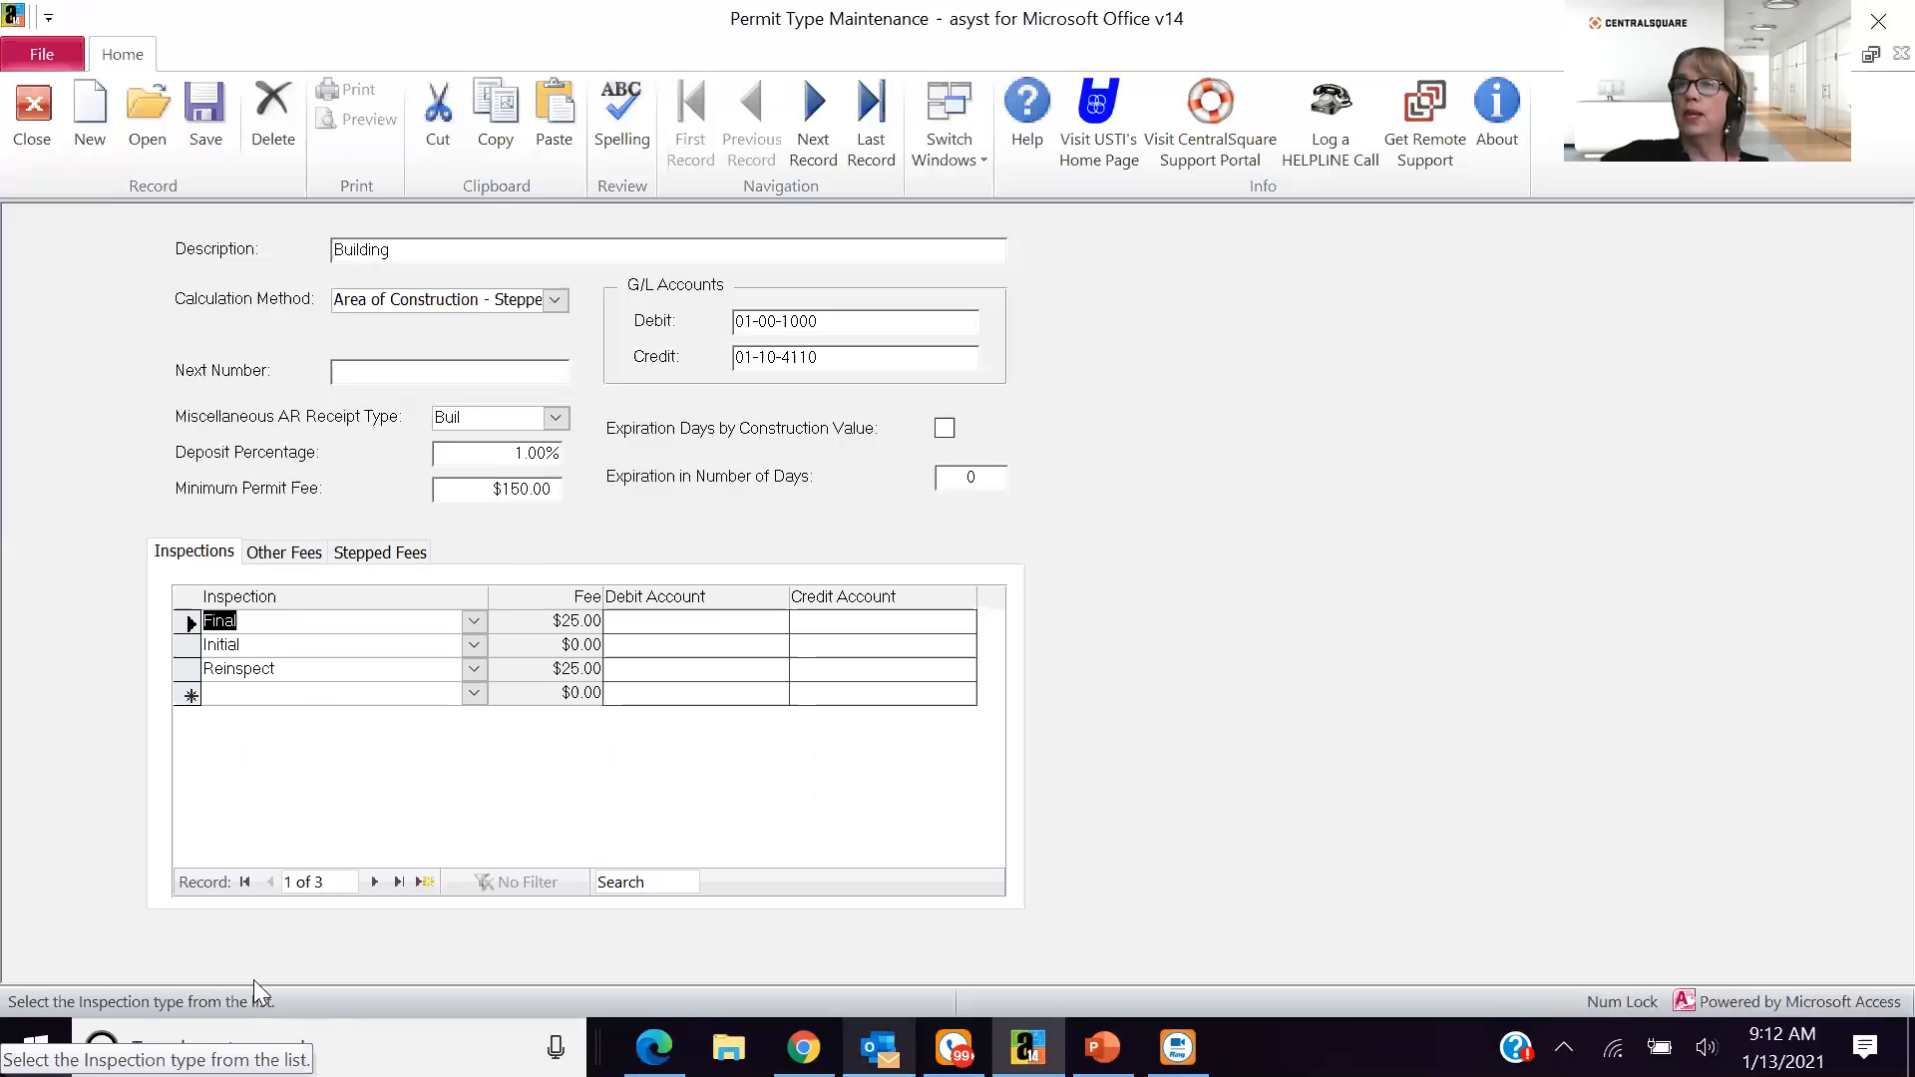
click(250, 566)
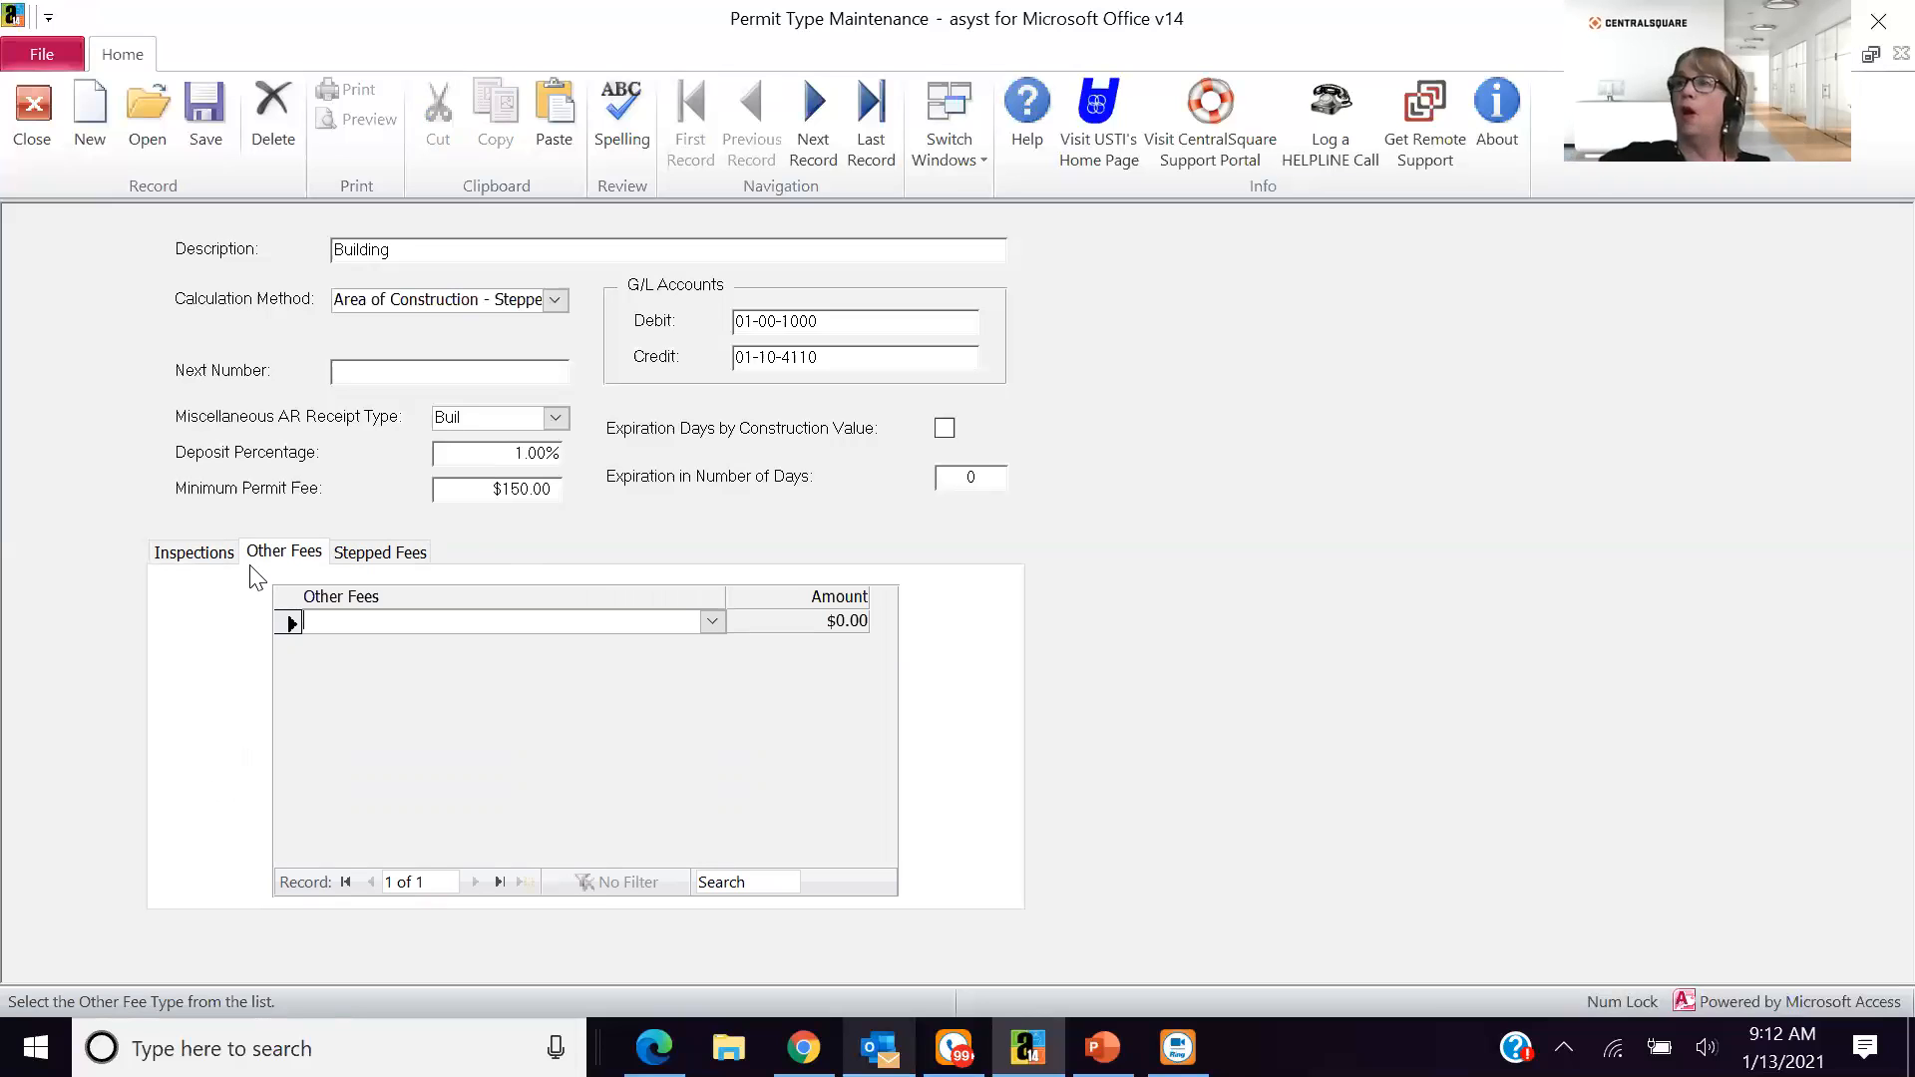
click(711, 624)
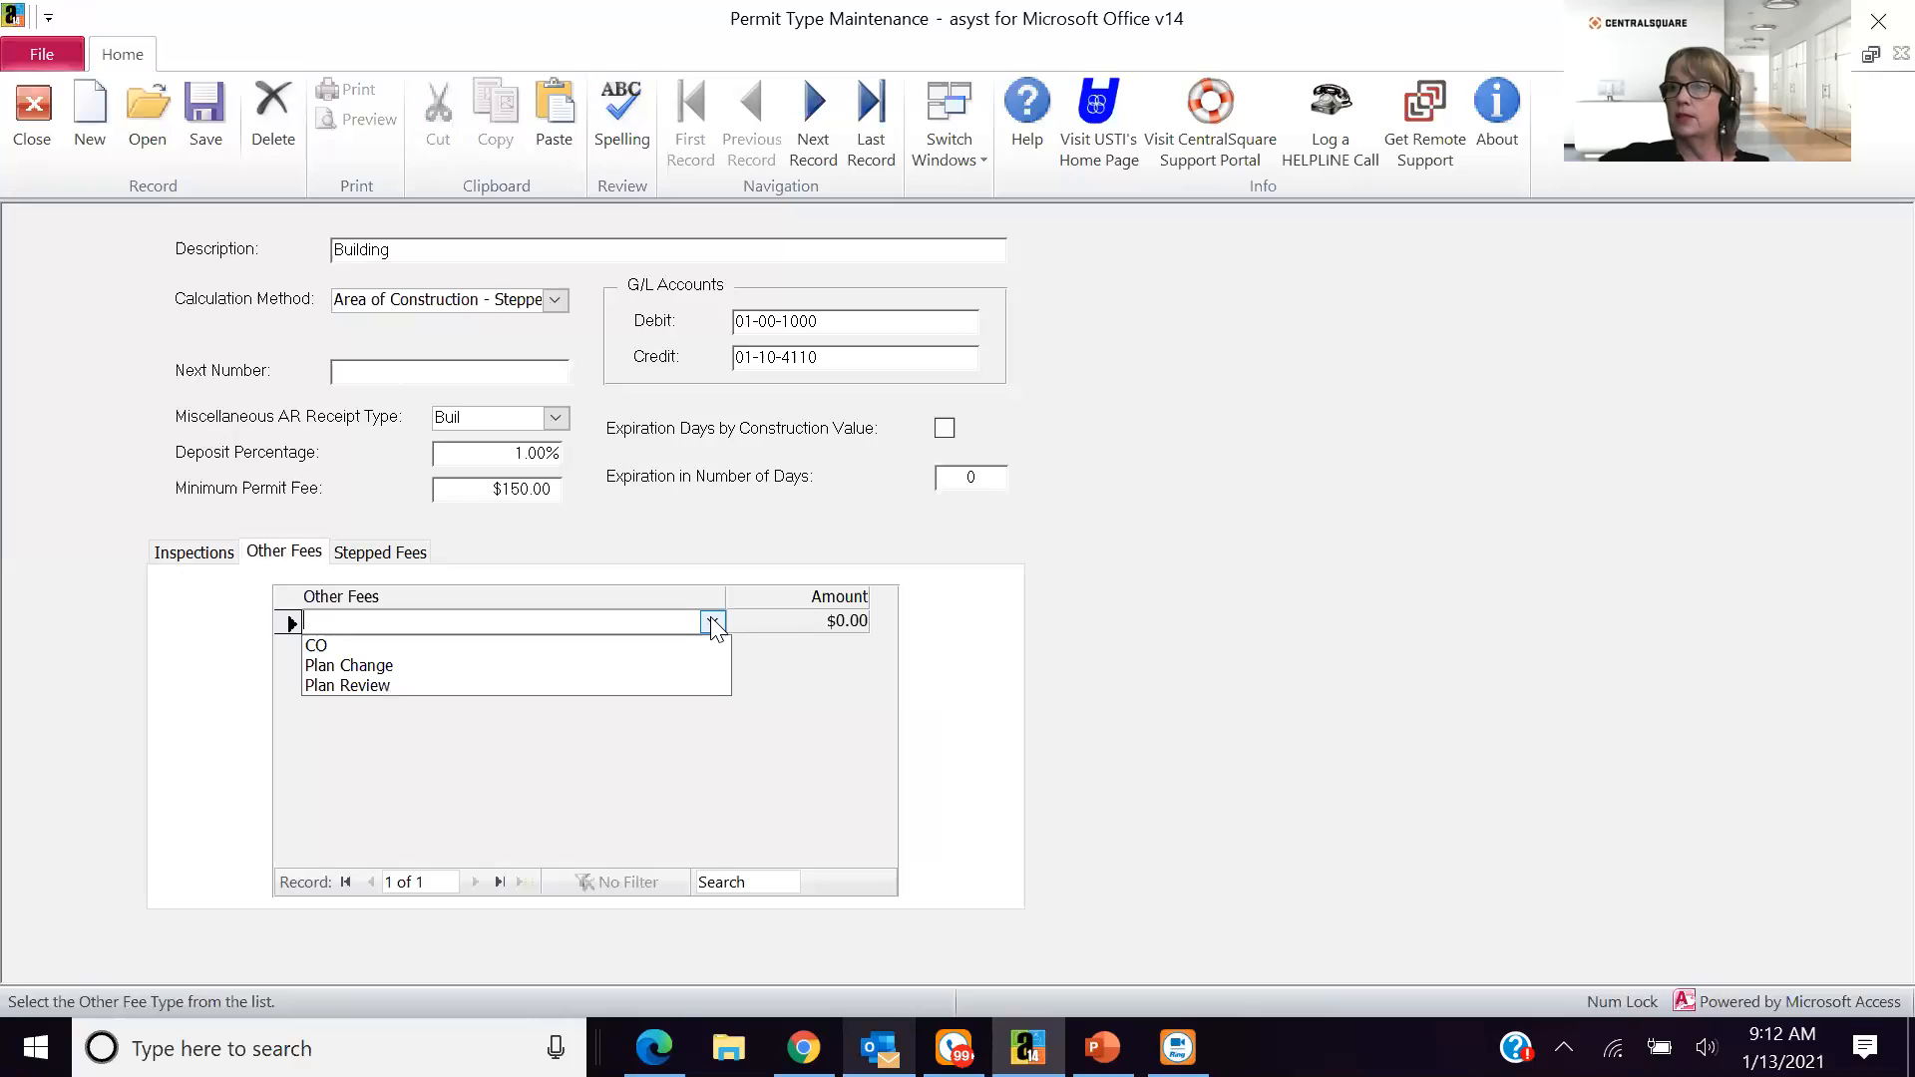
click(829, 746)
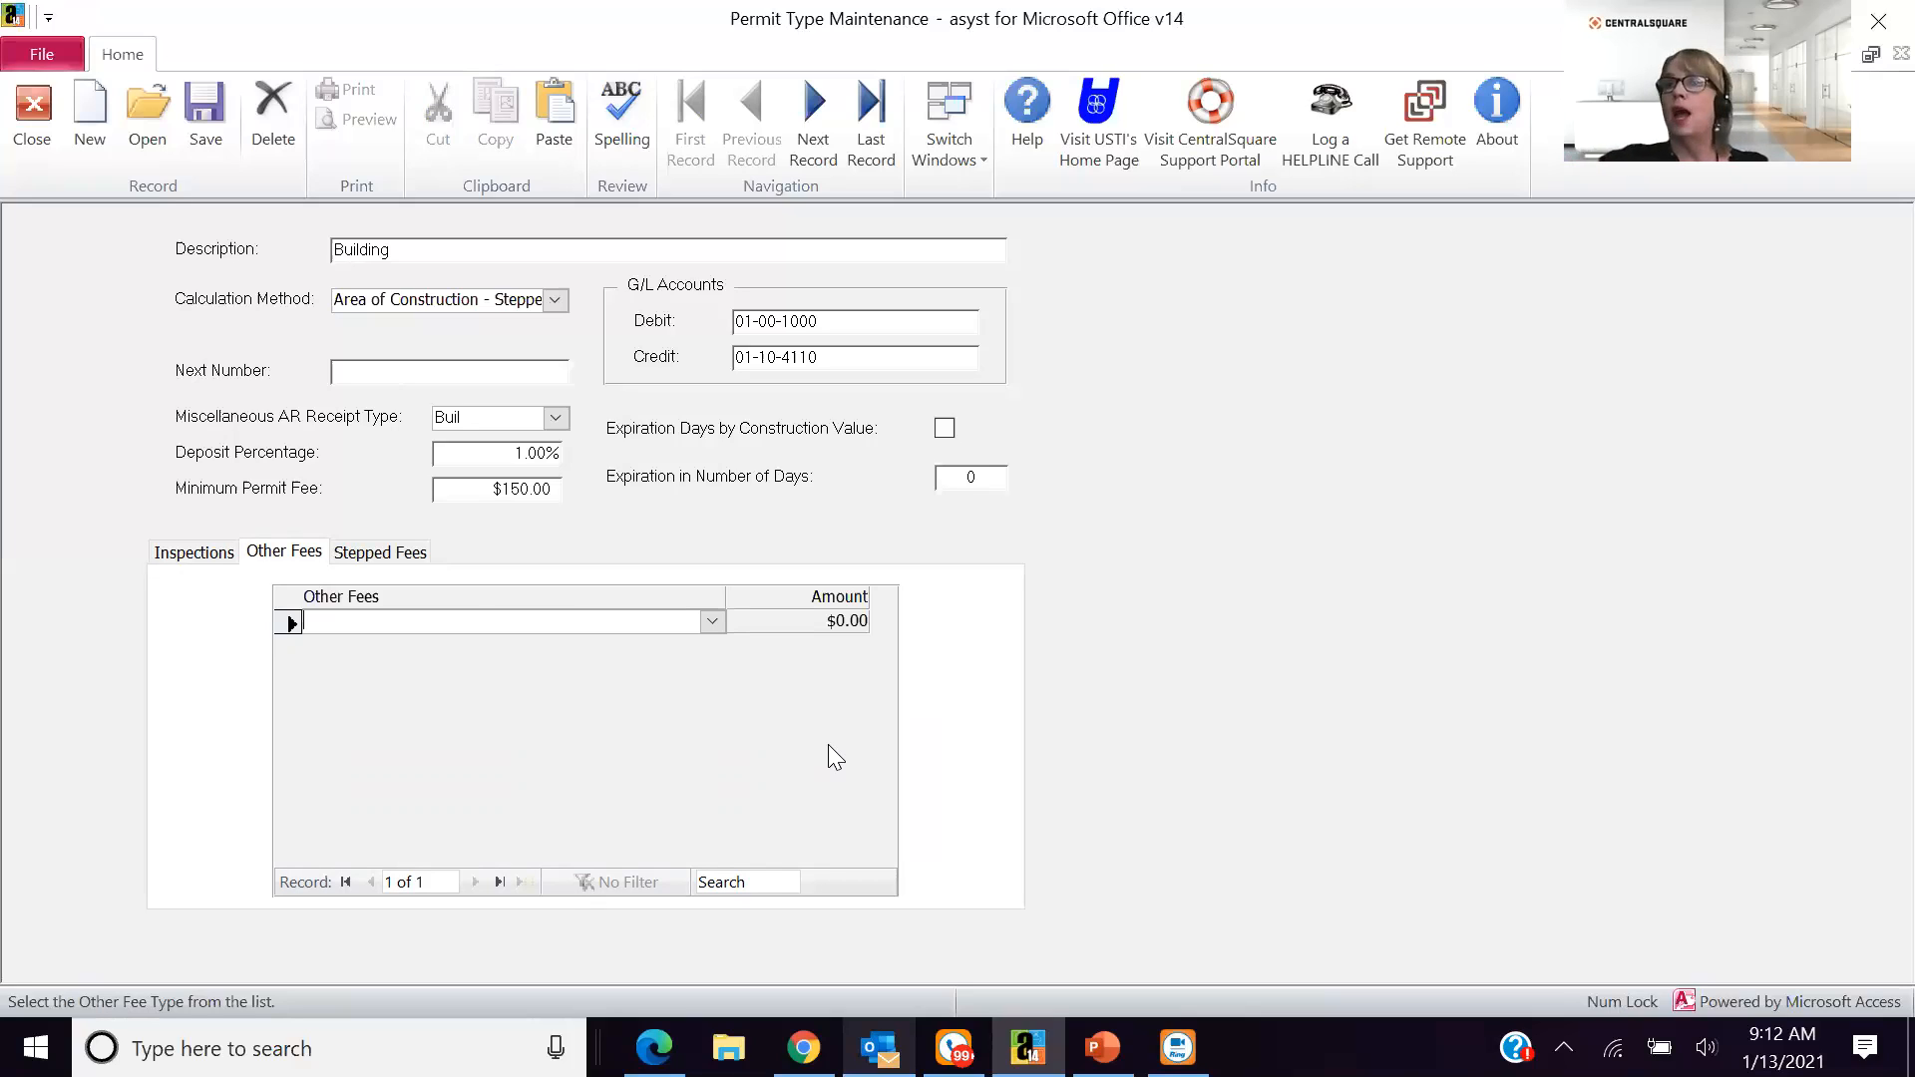
click(33, 122)
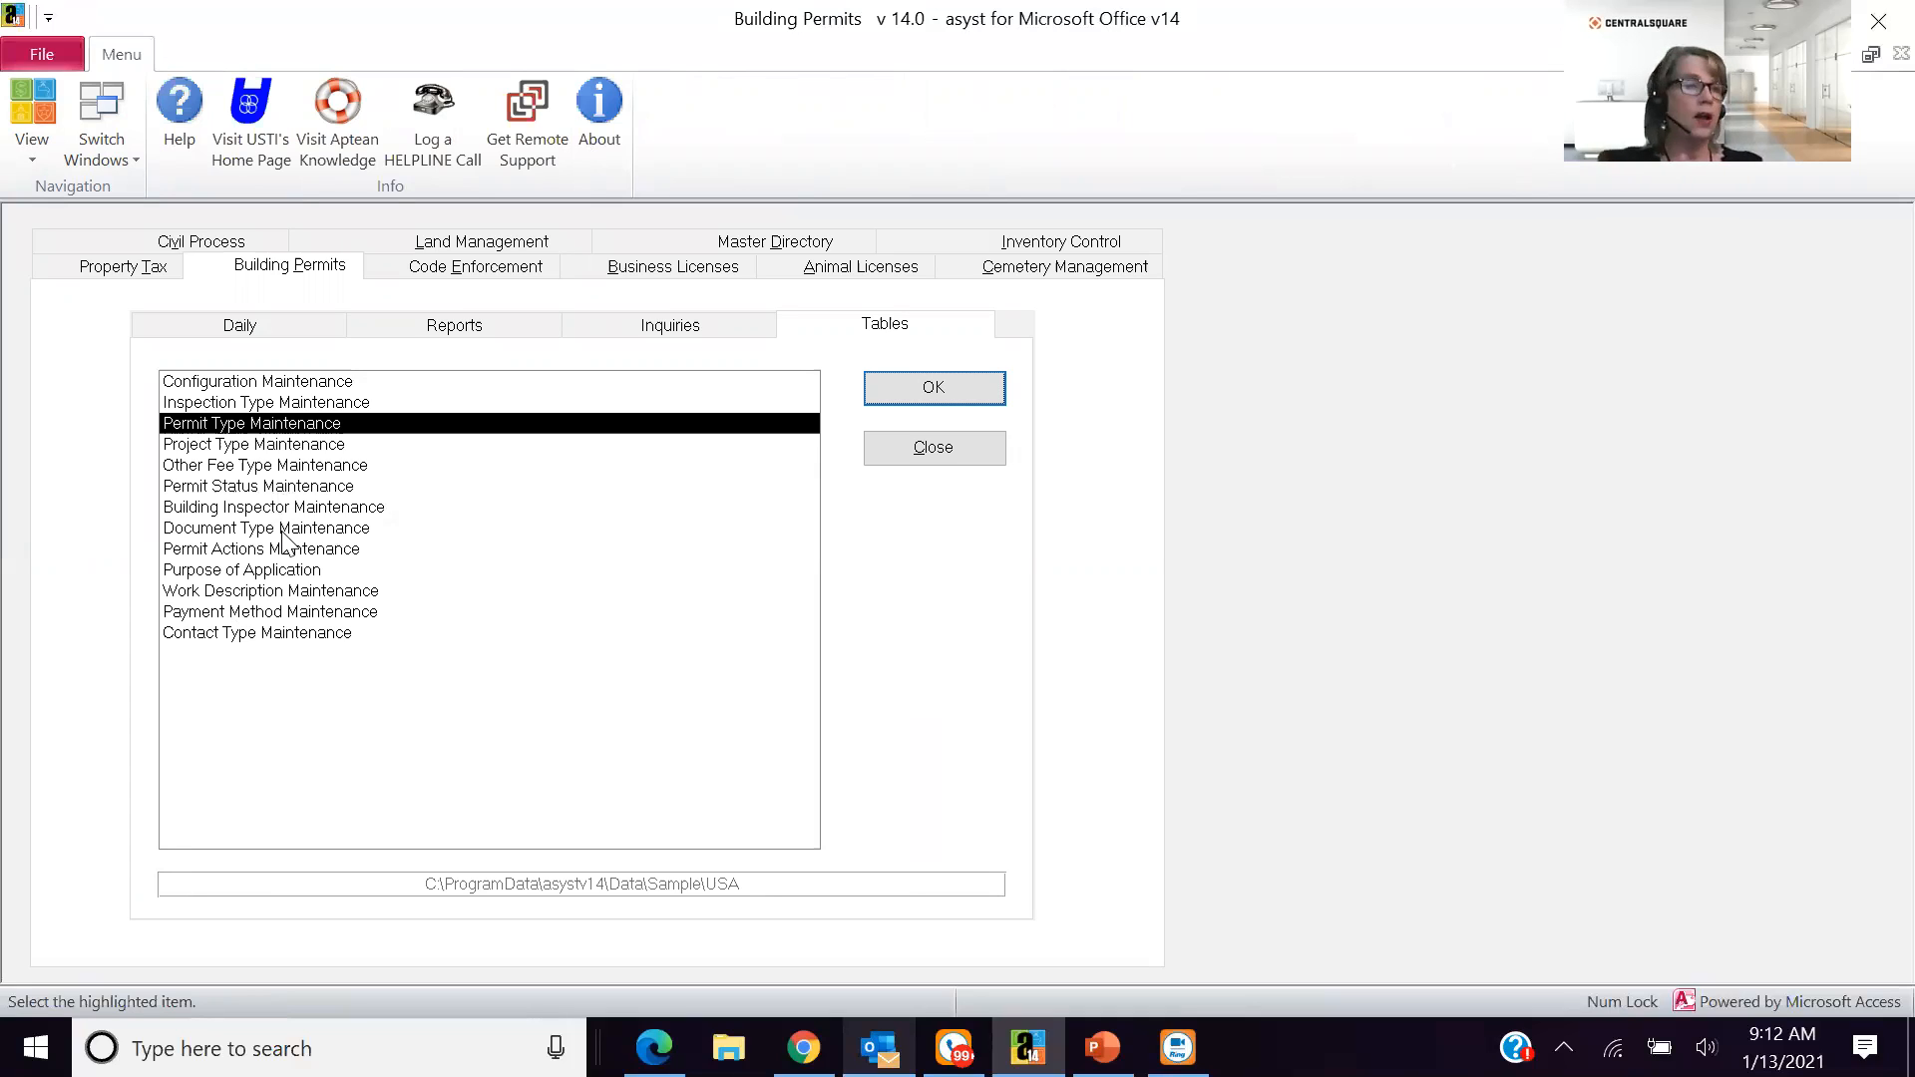
- Leave the Building Permits tables, show the Code Enforcement daily functions, and switch to the building permits presentation in PowerPoint
click(285, 530)
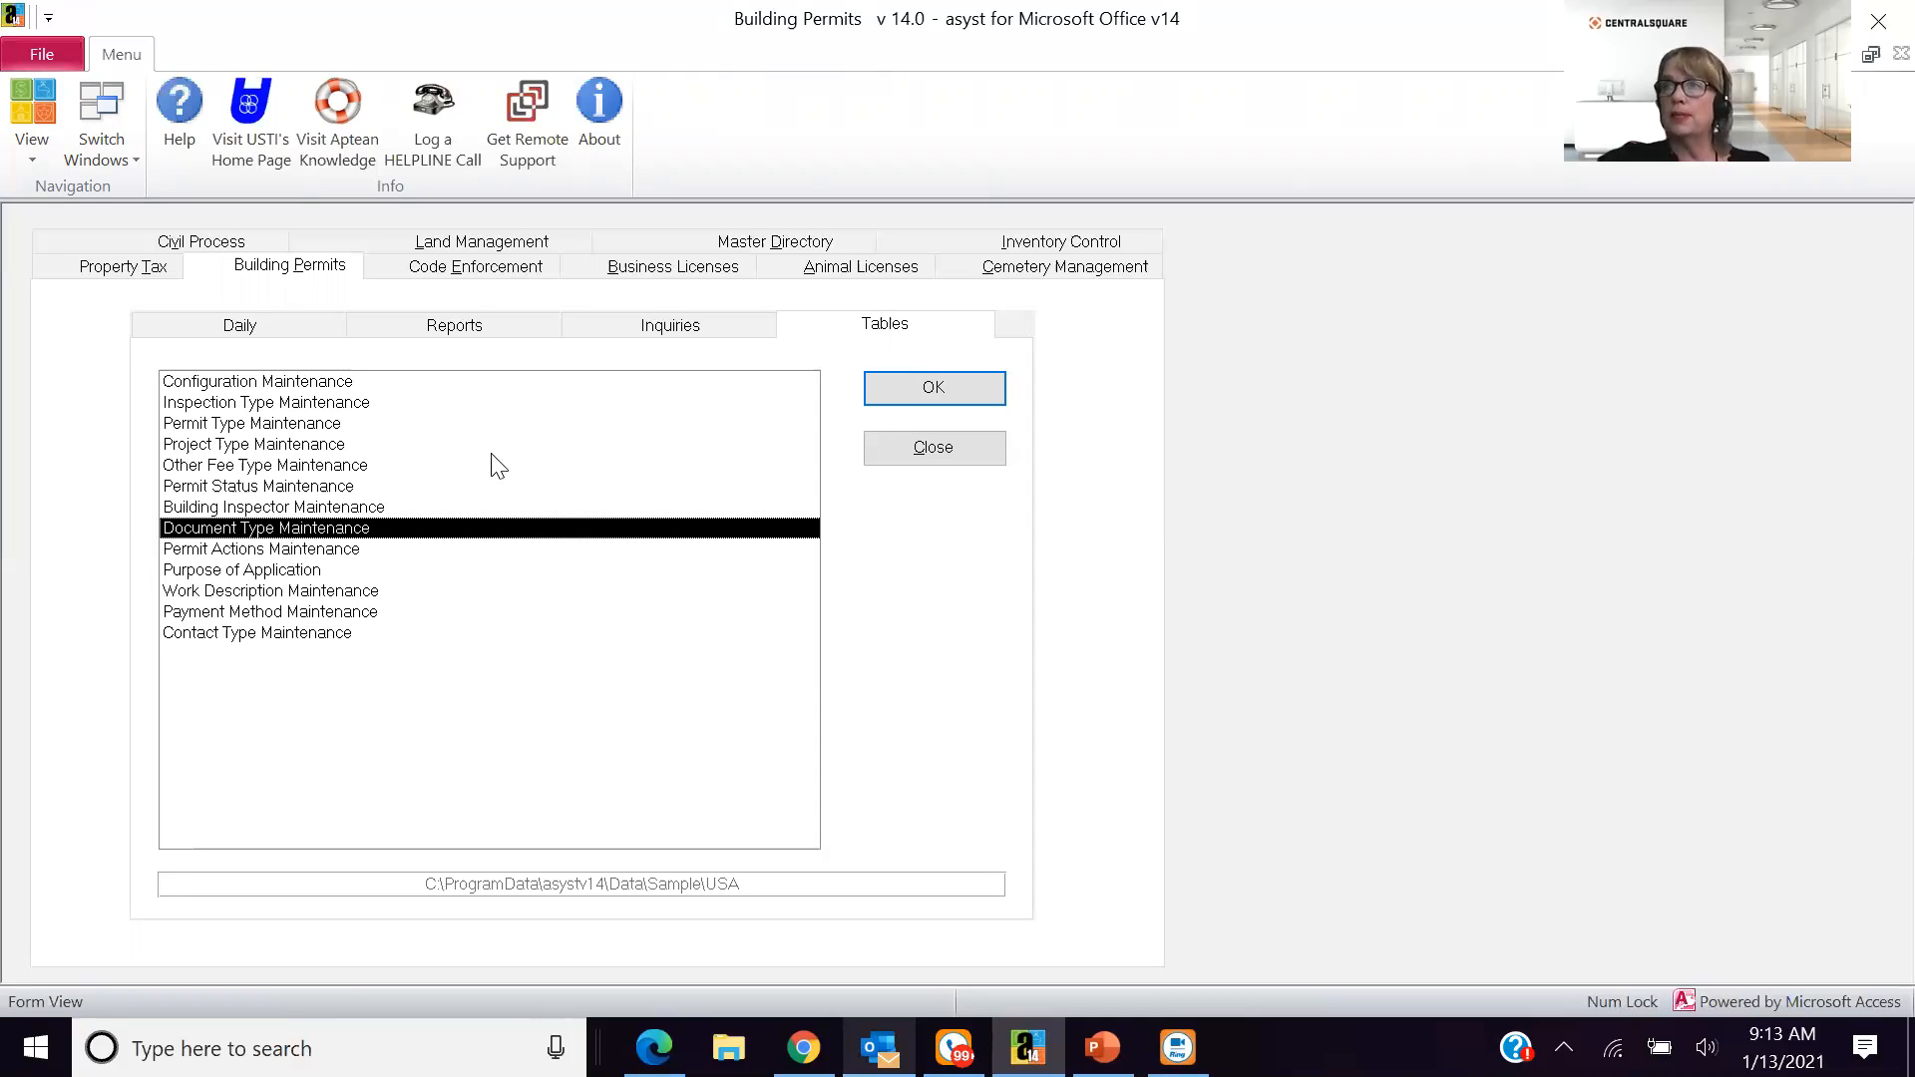
click(240, 333)
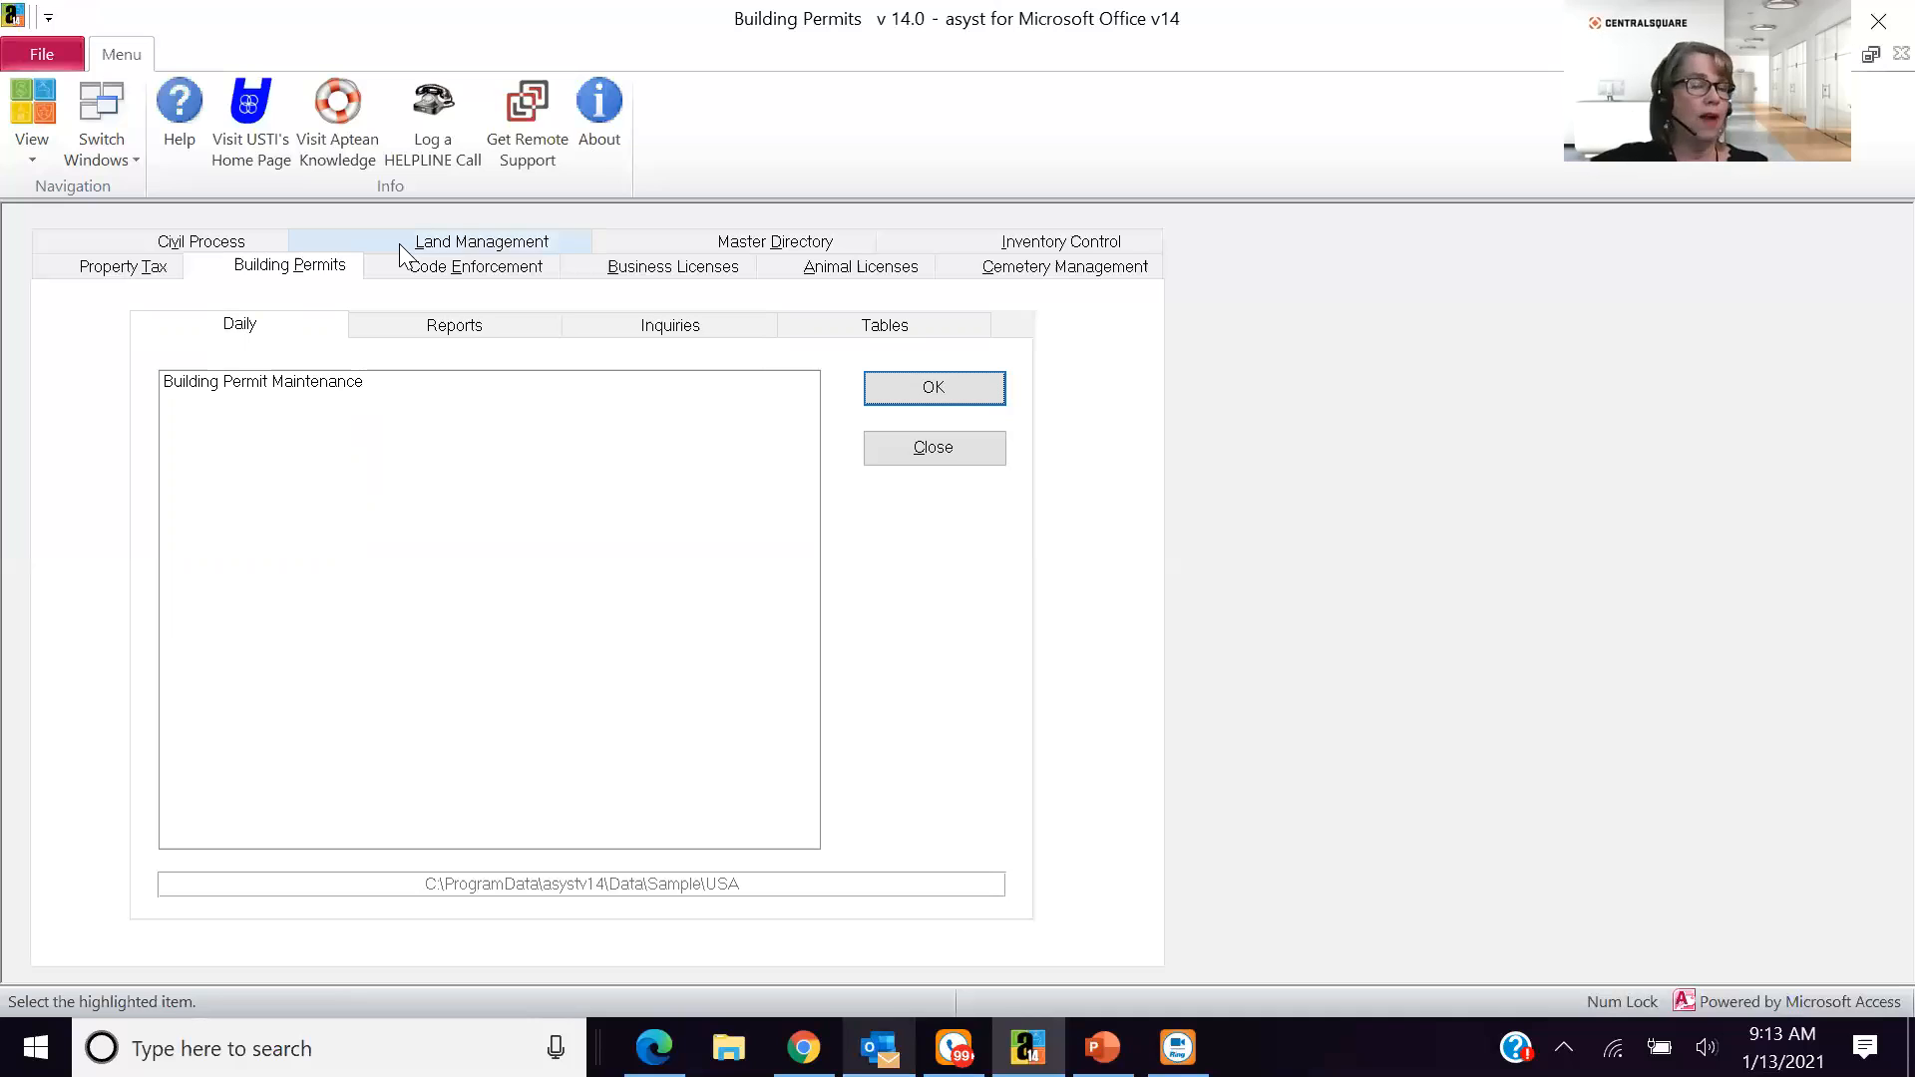
click(407, 267)
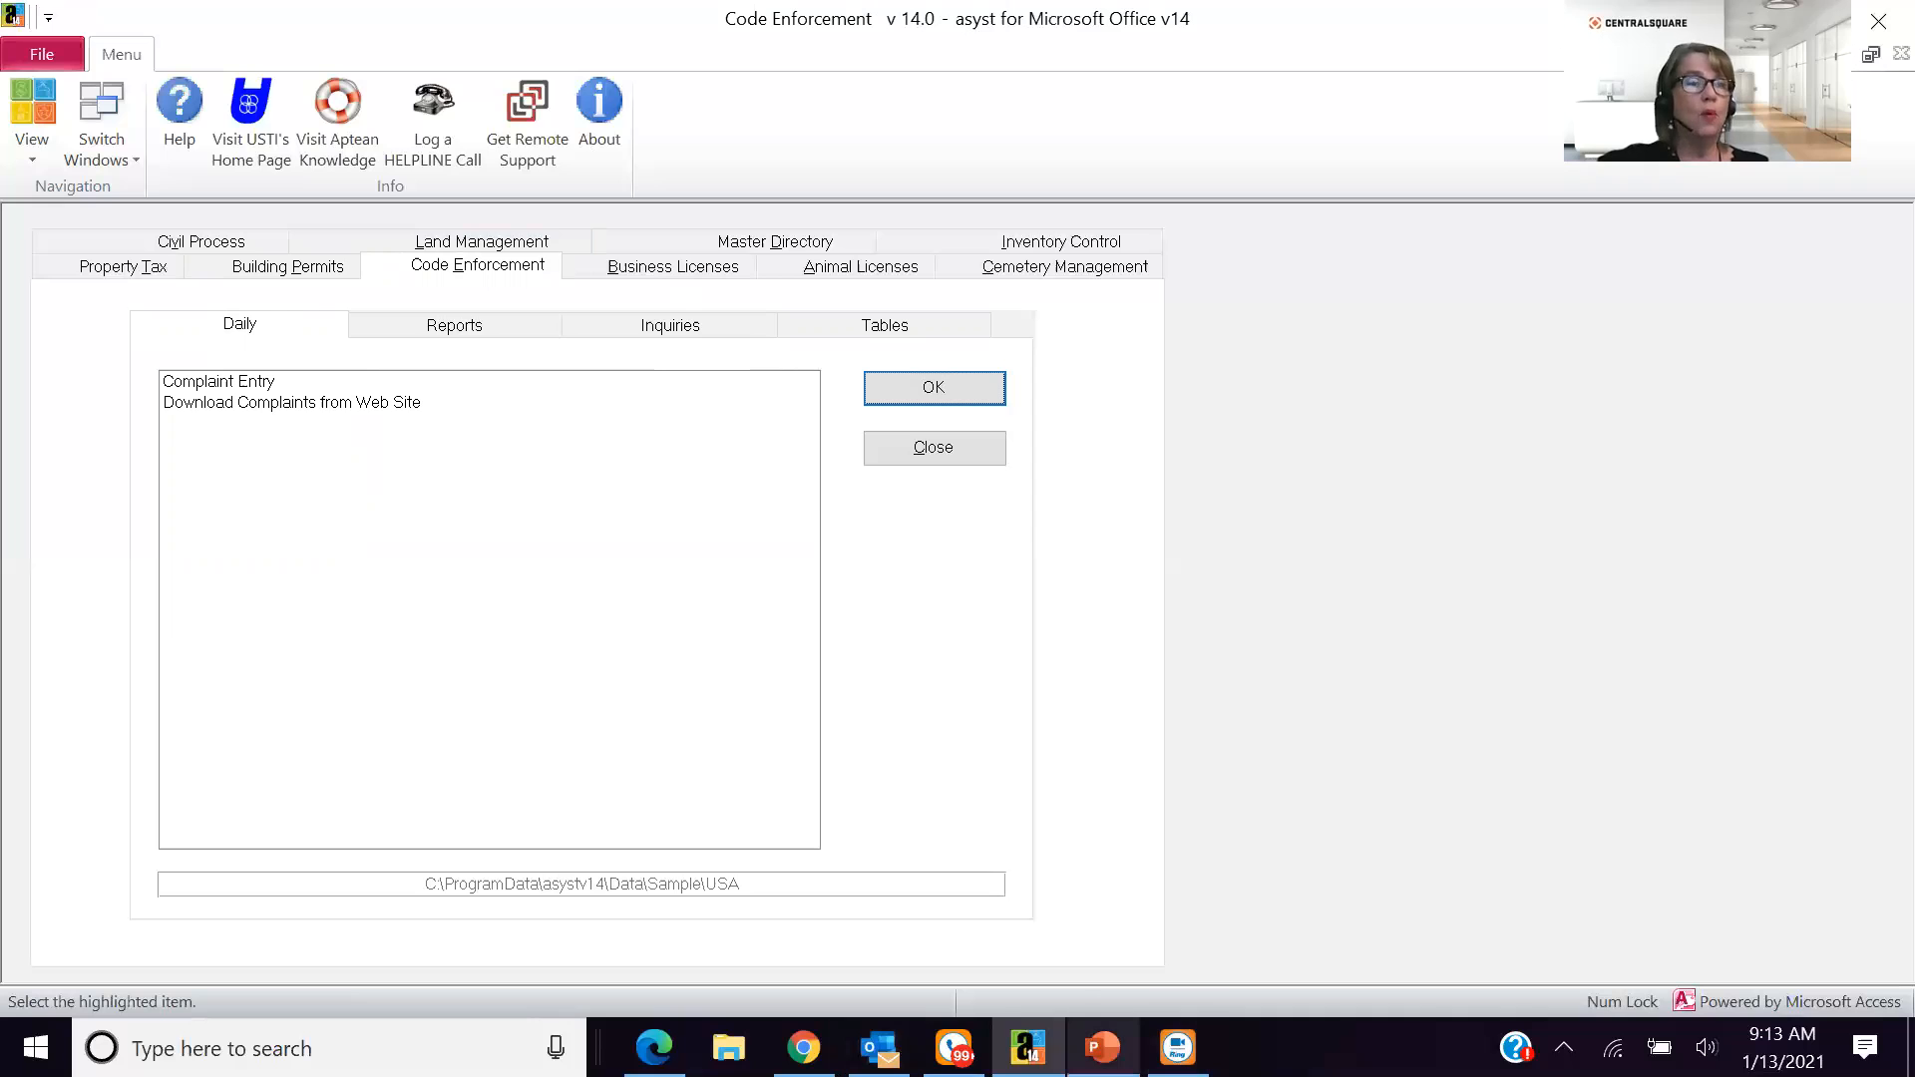
click(1102, 1046)
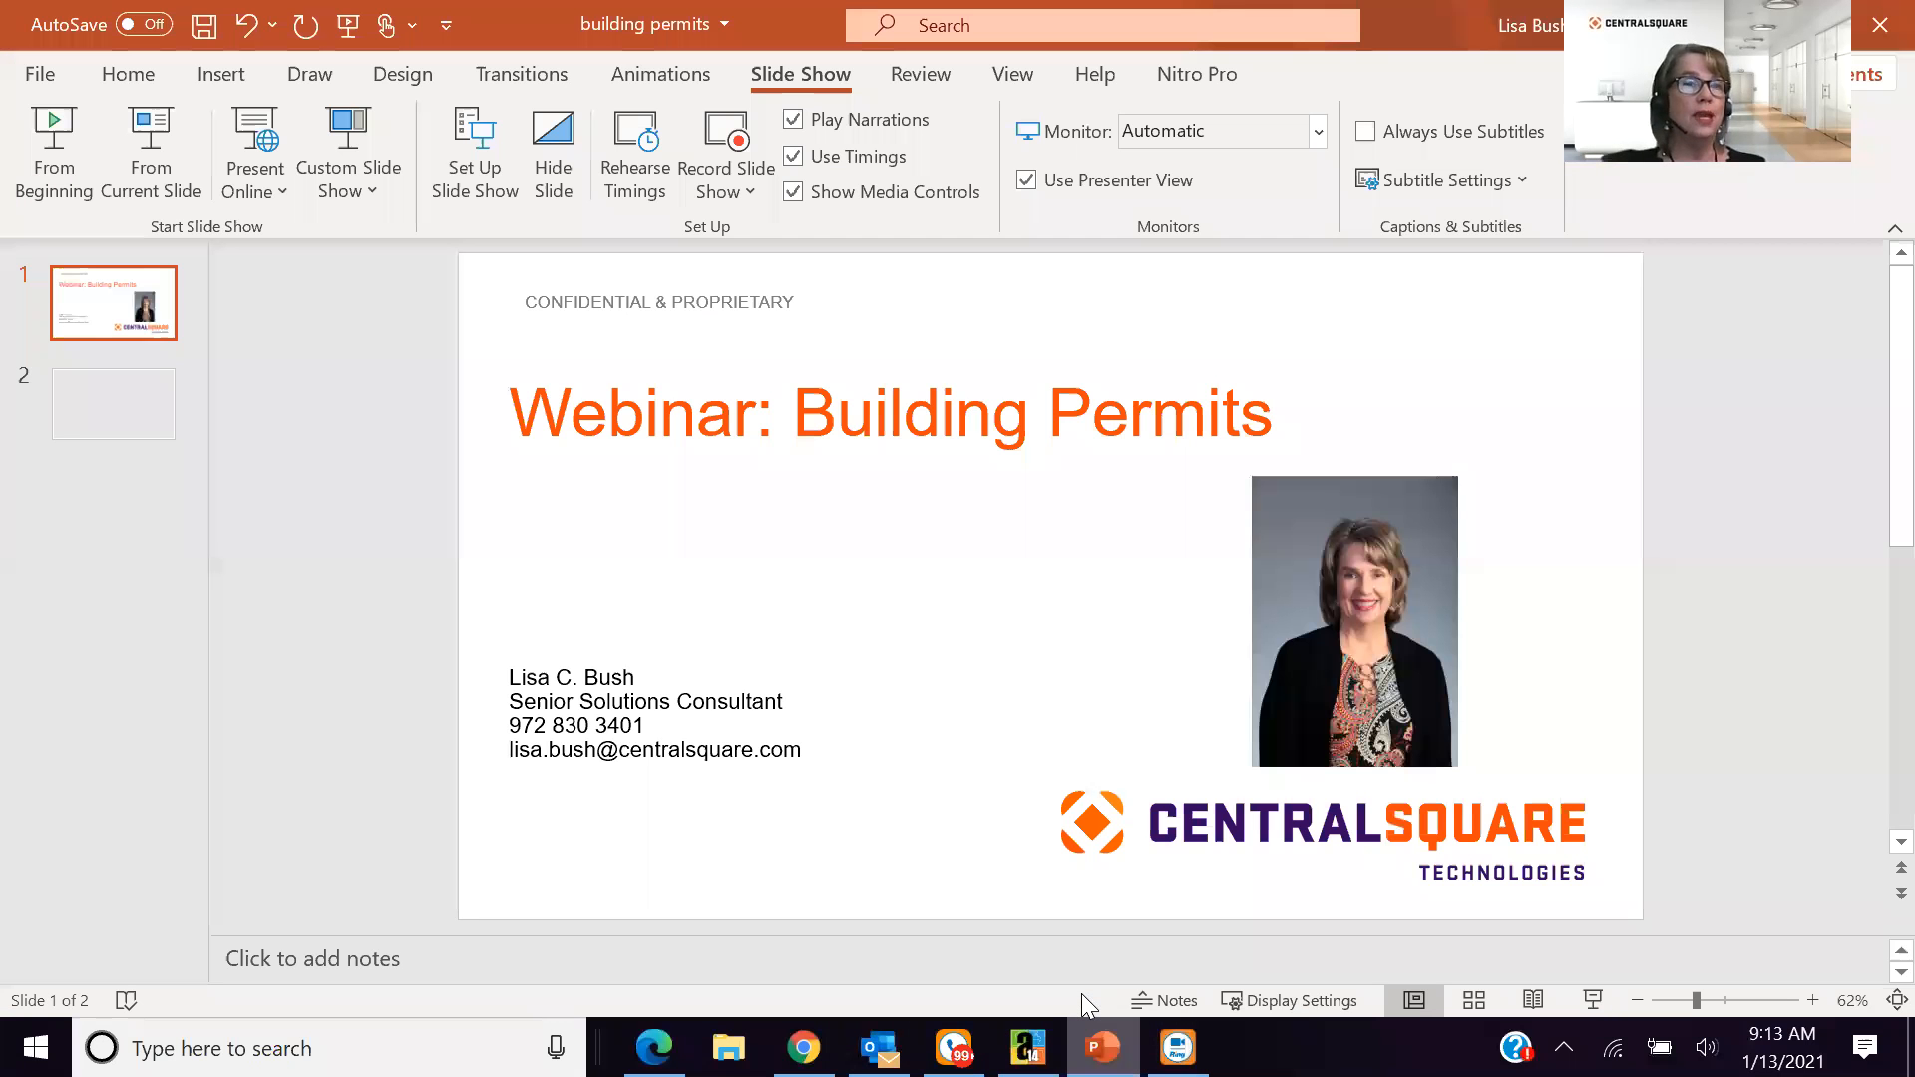